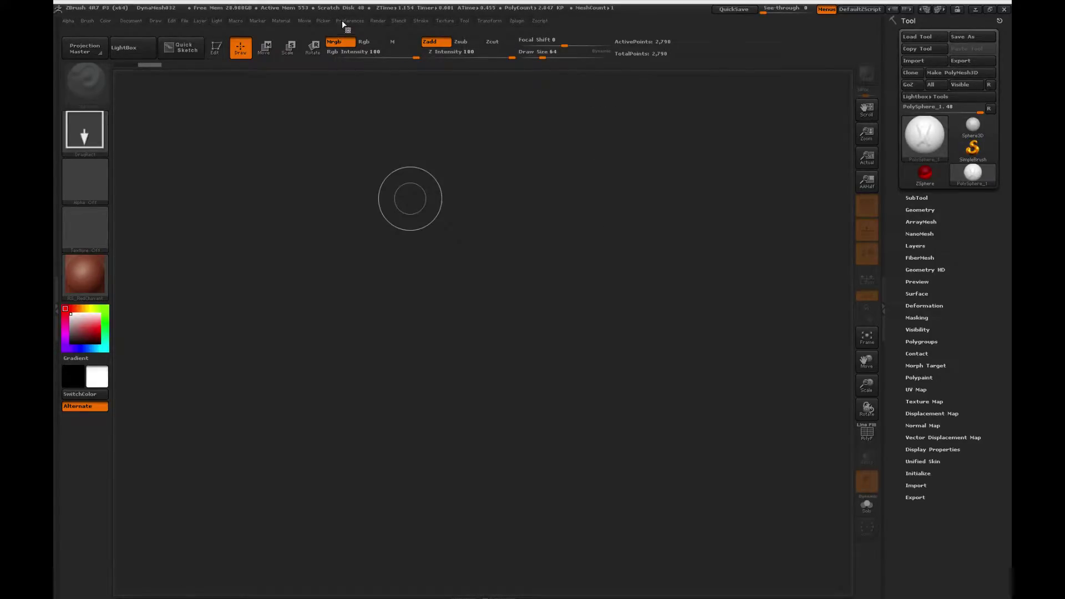
Raise the performance preferences, setting Multithreaded Steps to 16 and QTransThreshold to its maximum of 50.
left_click(346, 21)
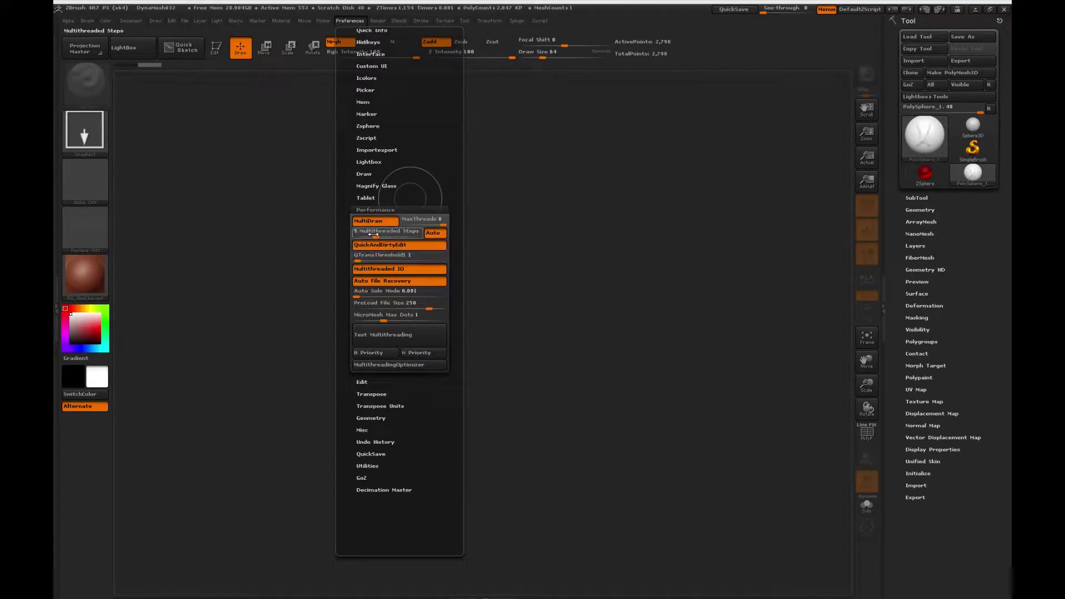
left_click_drag(373, 234, 429, 234)
left_click_drag(363, 257, 445, 257)
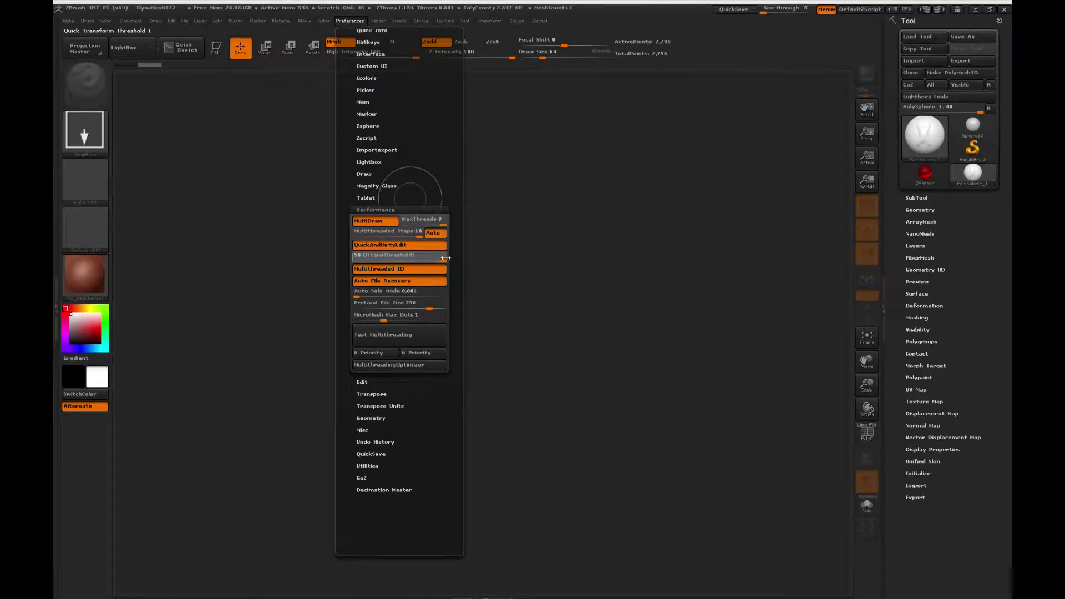
left_click(375, 209)
Raise the QuickSave preferences Maximum Duration and Rest Duration to their highest values and delete the existing QuickSave files.
left_click(372, 293)
left_click_drag(371, 305, 452, 304)
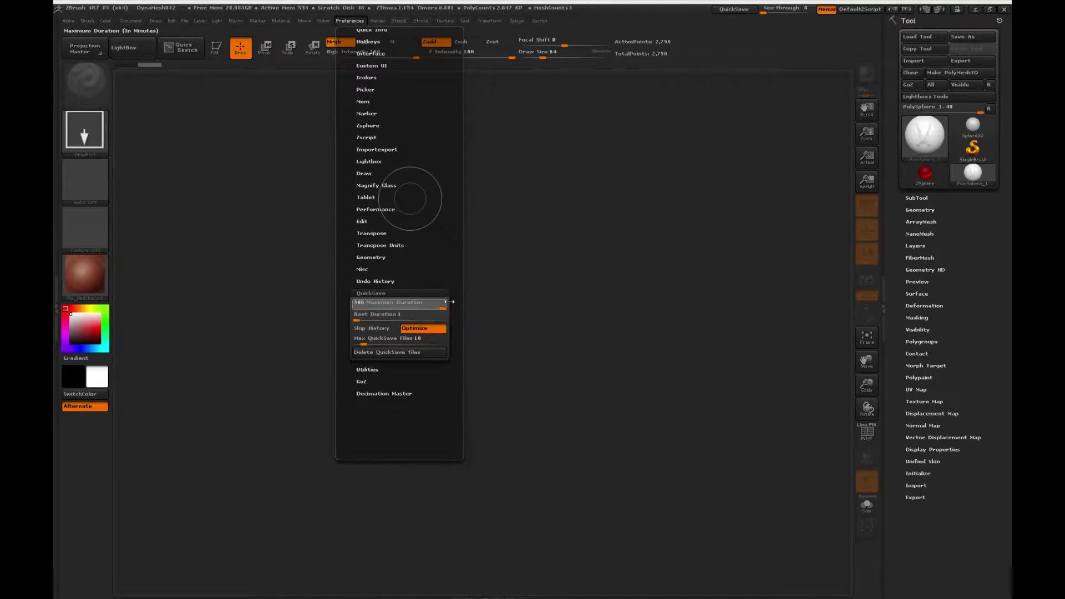
left_click_drag(361, 316, 452, 318)
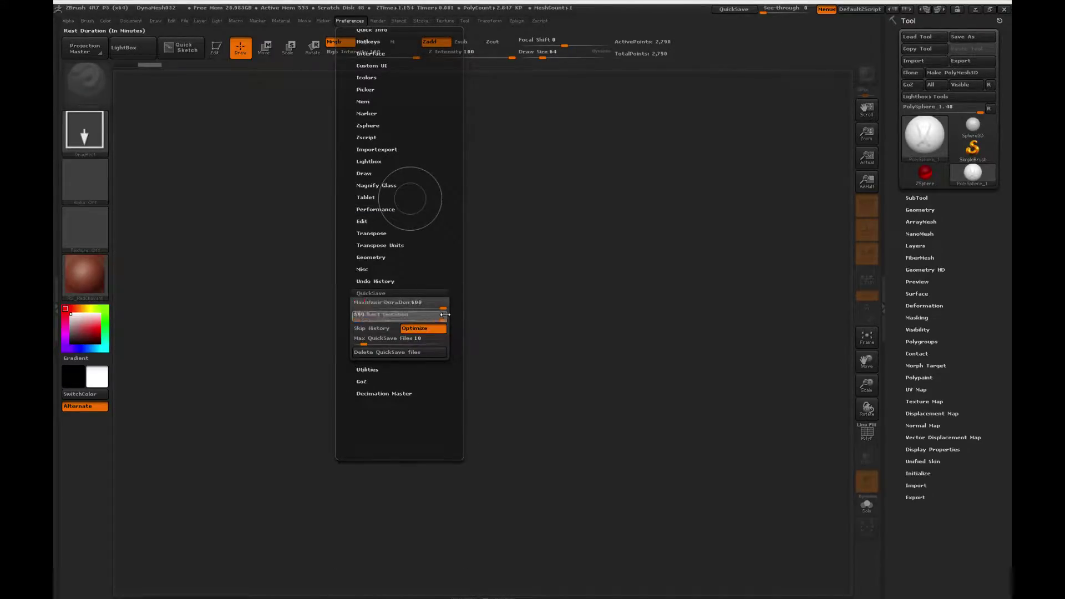
left_click(382, 351)
left_click(414, 371)
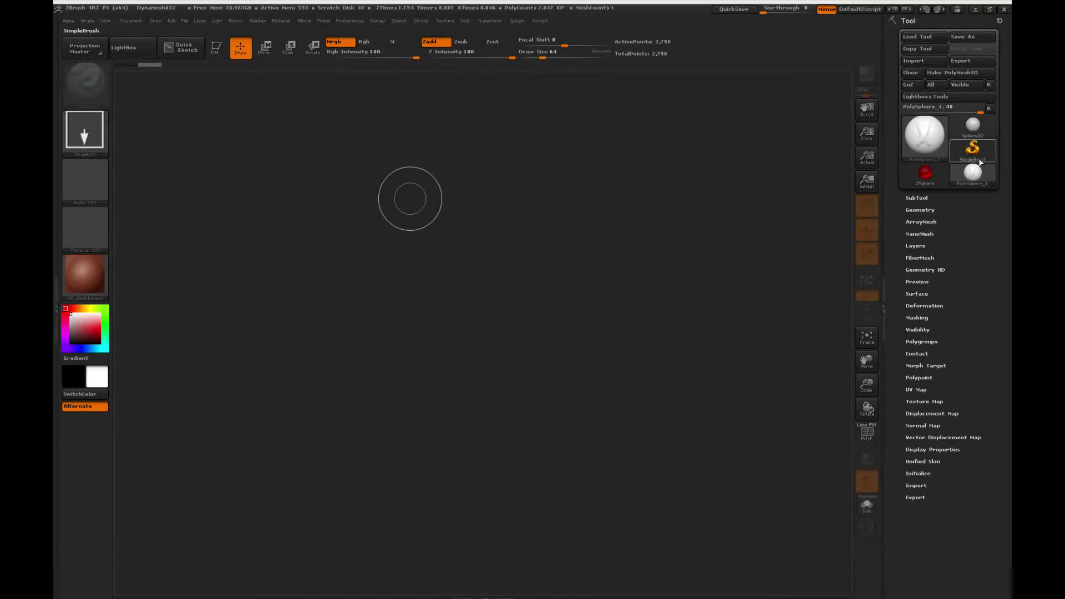
Make SimpleBrush the active tool and load the first ZTool from the Naughty Dog Test folder in E:'s 2k8 characters.
left_click(978, 158)
left_click(935, 152)
left_click(580, 394)
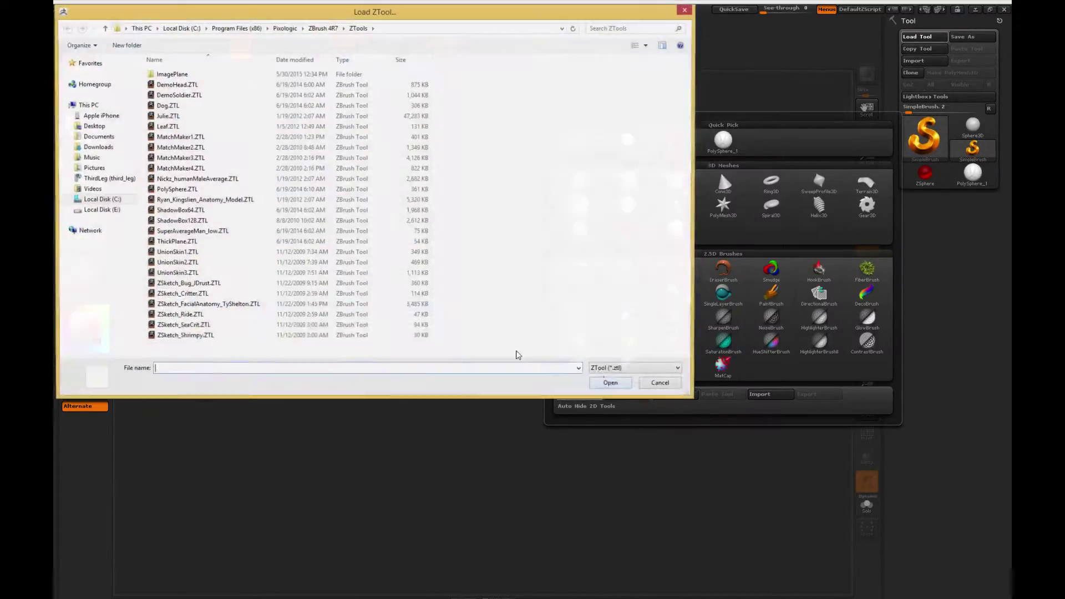
left_click(101, 210)
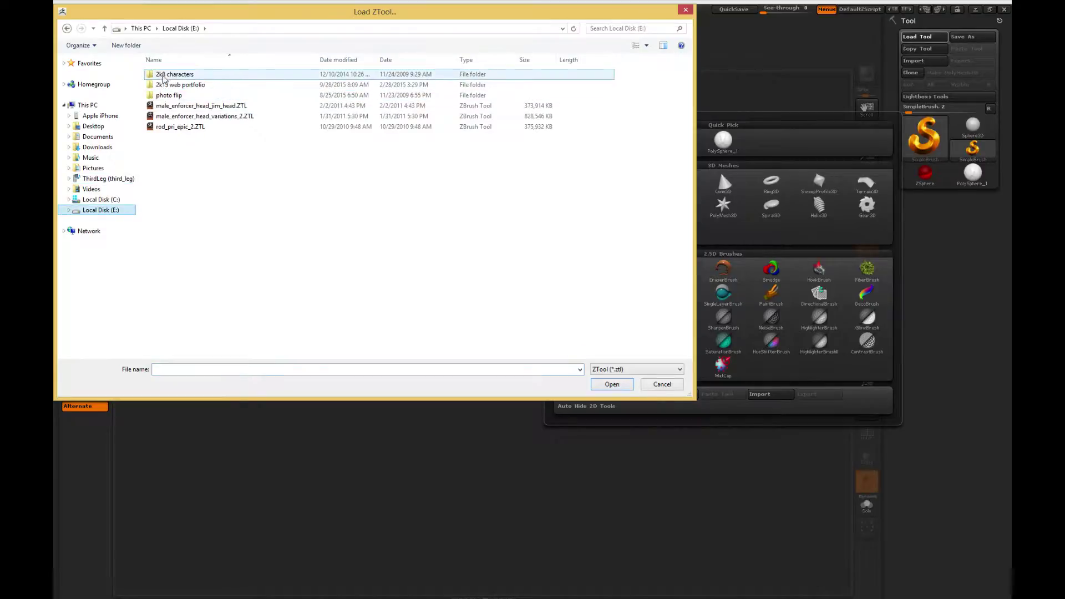
double_click(166, 74)
scroll(194, 210, "down", 3)
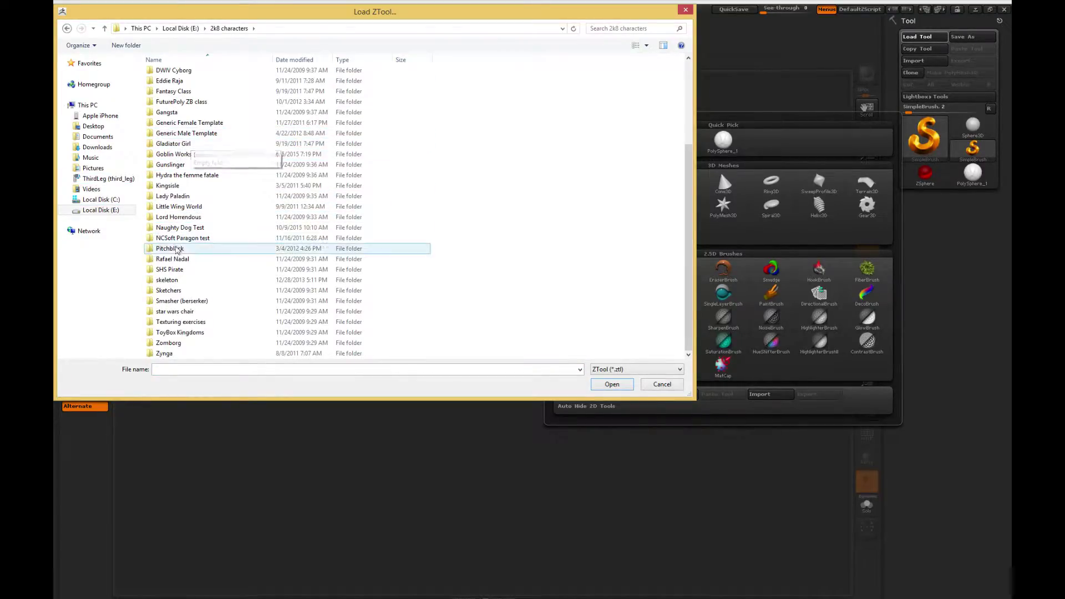
double_click(173, 238)
left_click(230, 28)
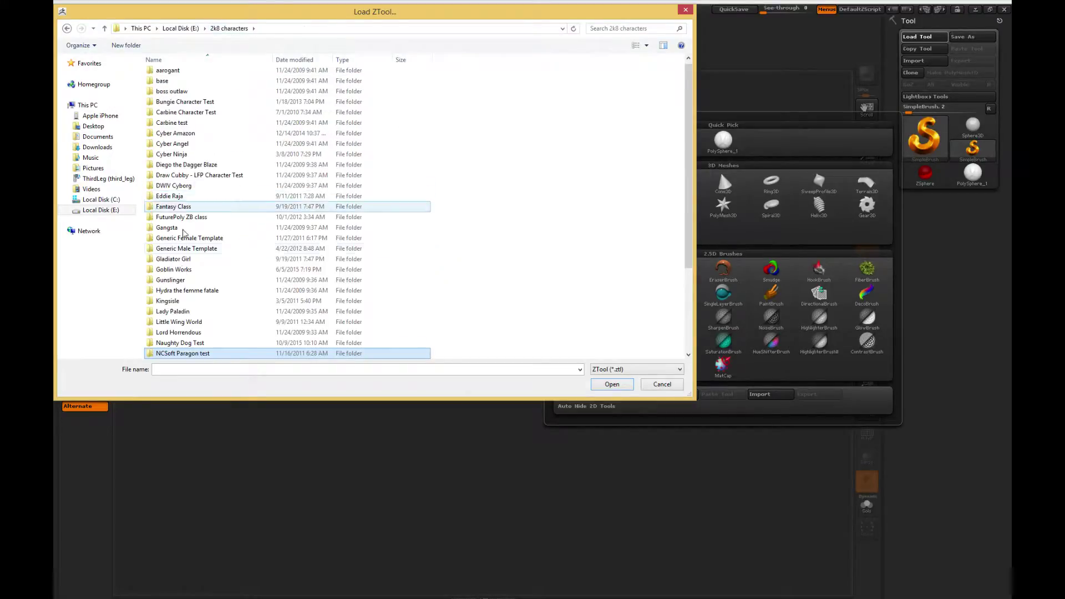
double_click(177, 344)
double_click(211, 75)
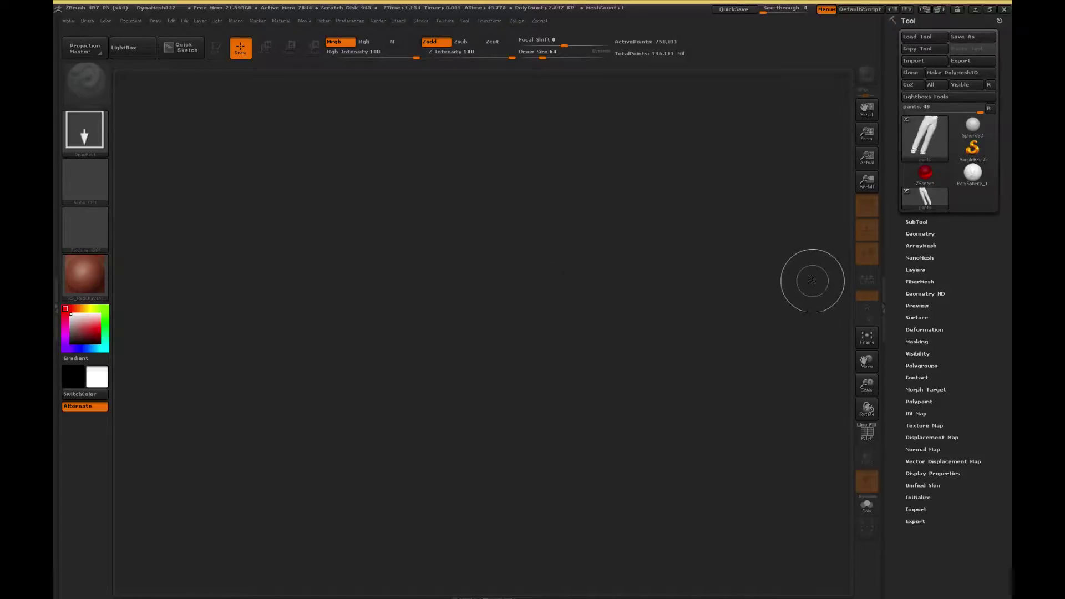
Draw the loaded clothed character on the canvas in Edit mode and hide the floor grid.
left_click(910, 233)
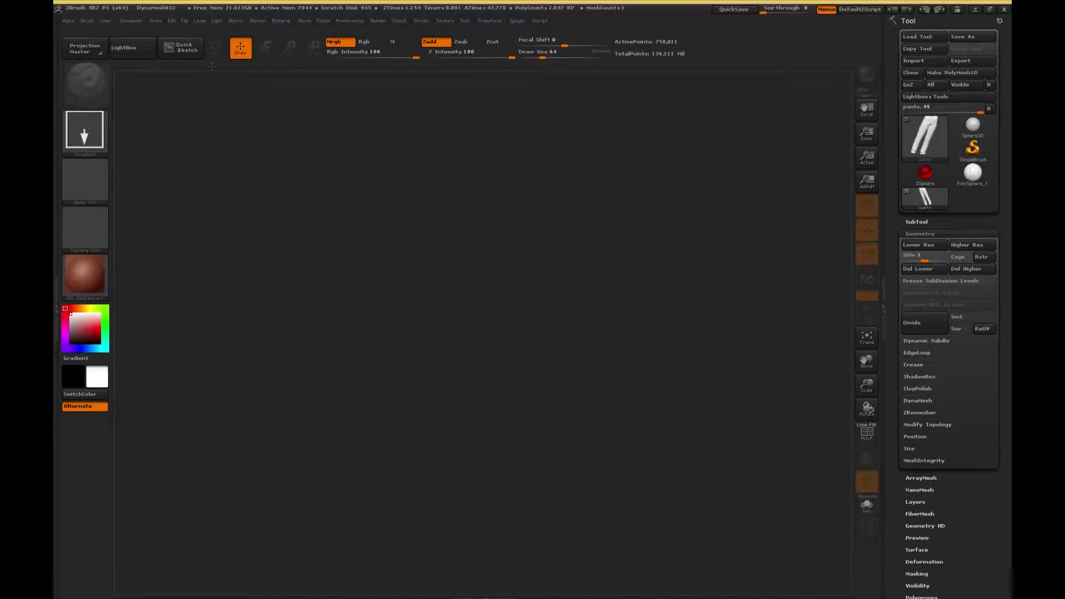
left_click_drag(211, 67, 222, 92)
key("t")
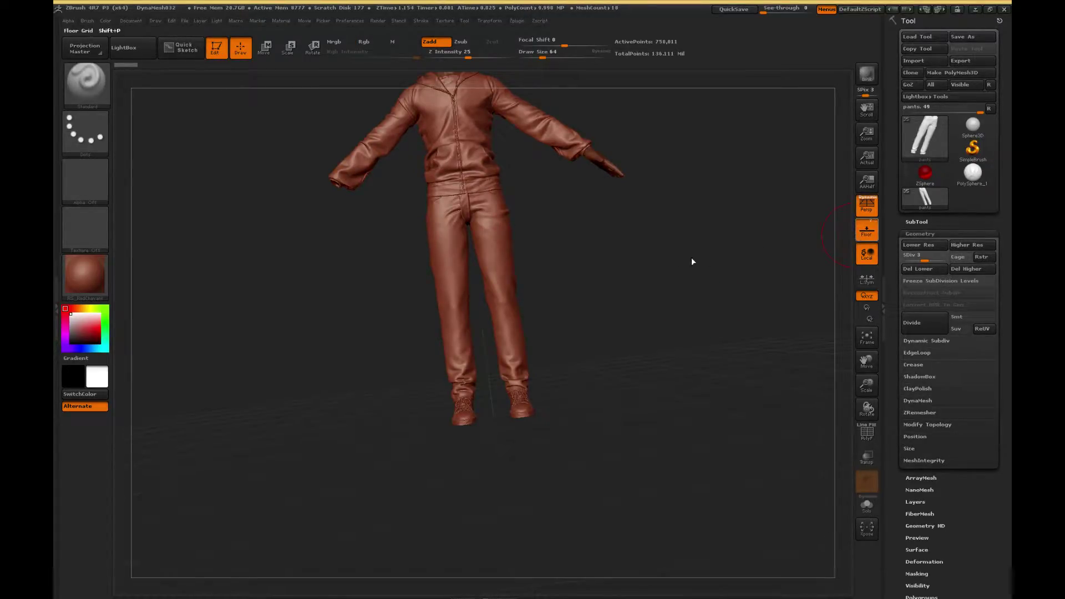
key("shift+p")
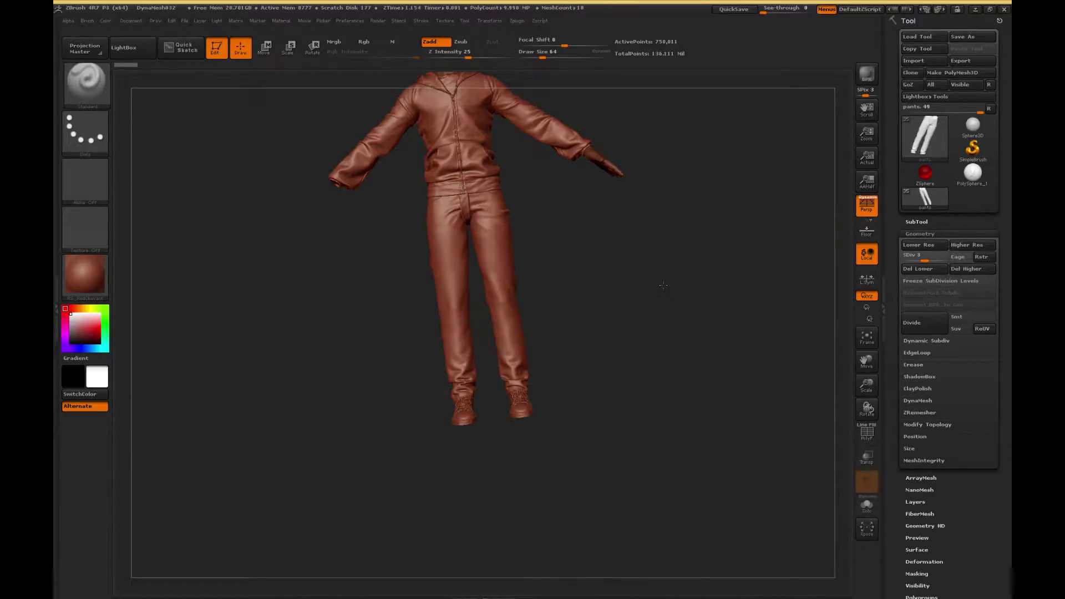
left_click_drag(667, 285, 644, 282)
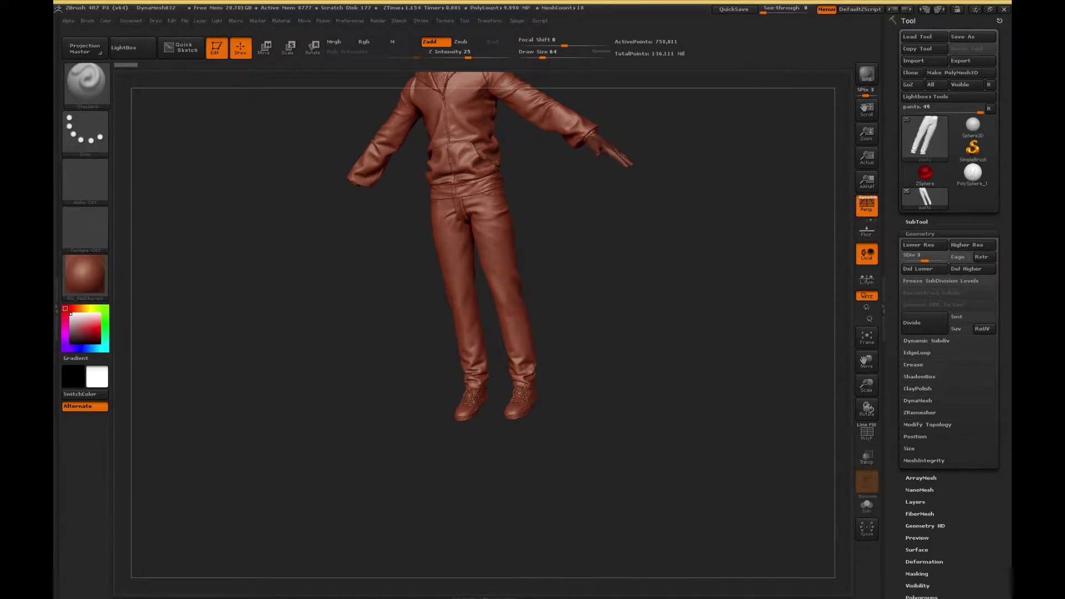
Minimize ZBrush, open Mozilla Firefox and move its window off to the neighbouring monitor.
left_click(974, 10)
left_click(342, 257)
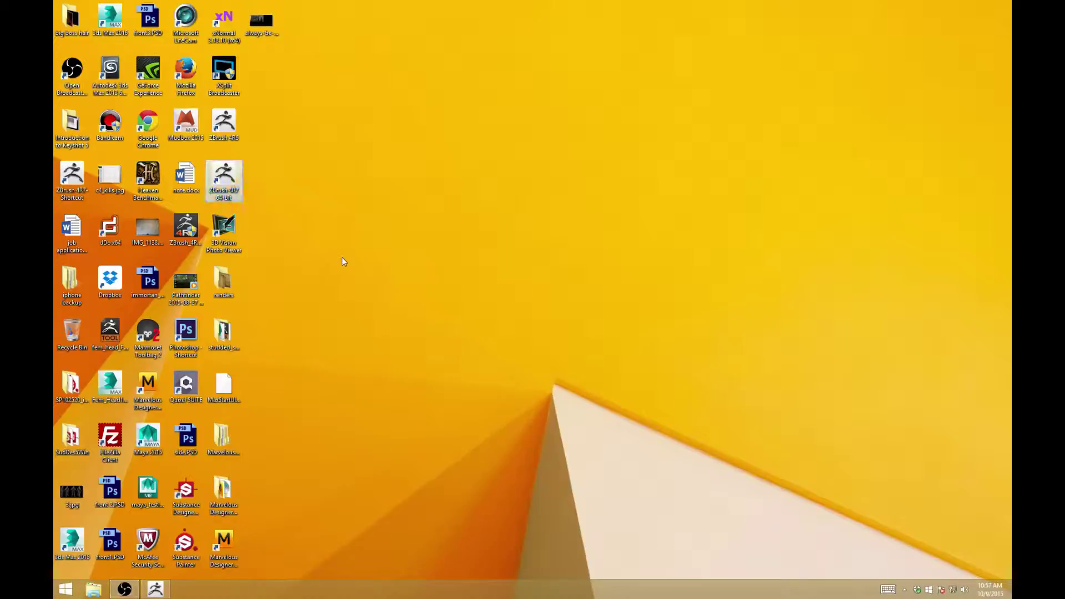
left_click(186, 72)
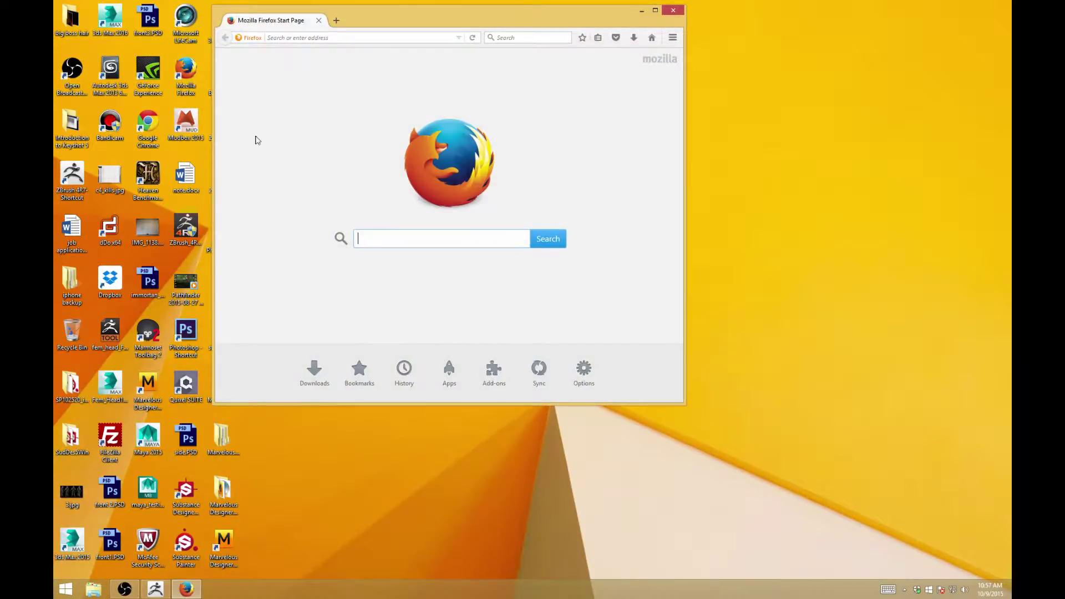
left_click_drag(411, 17, 1011, 17)
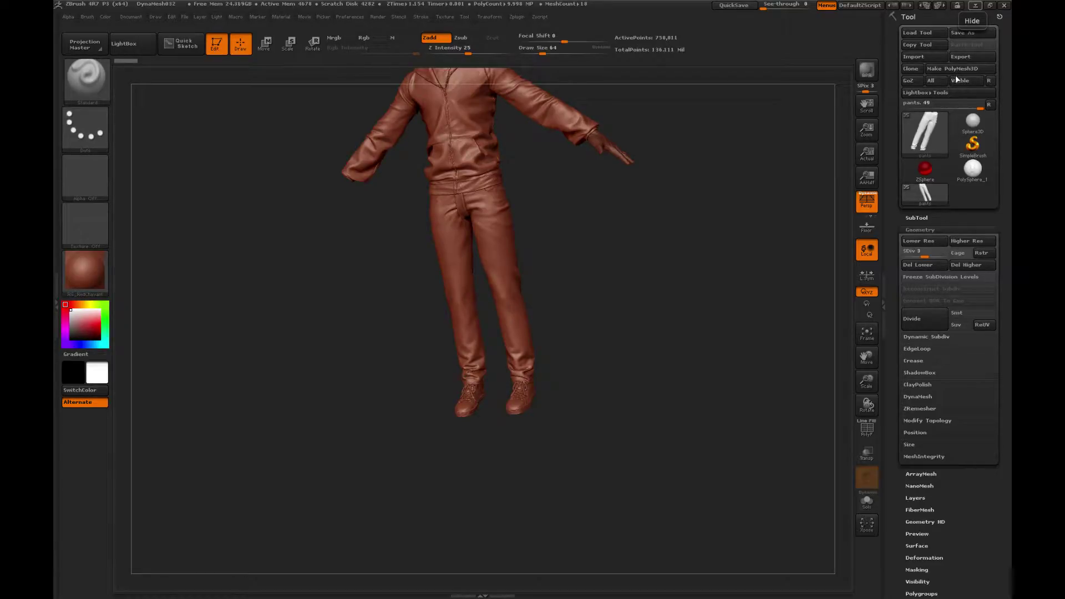
left_click(974, 5)
left_click(66, 590)
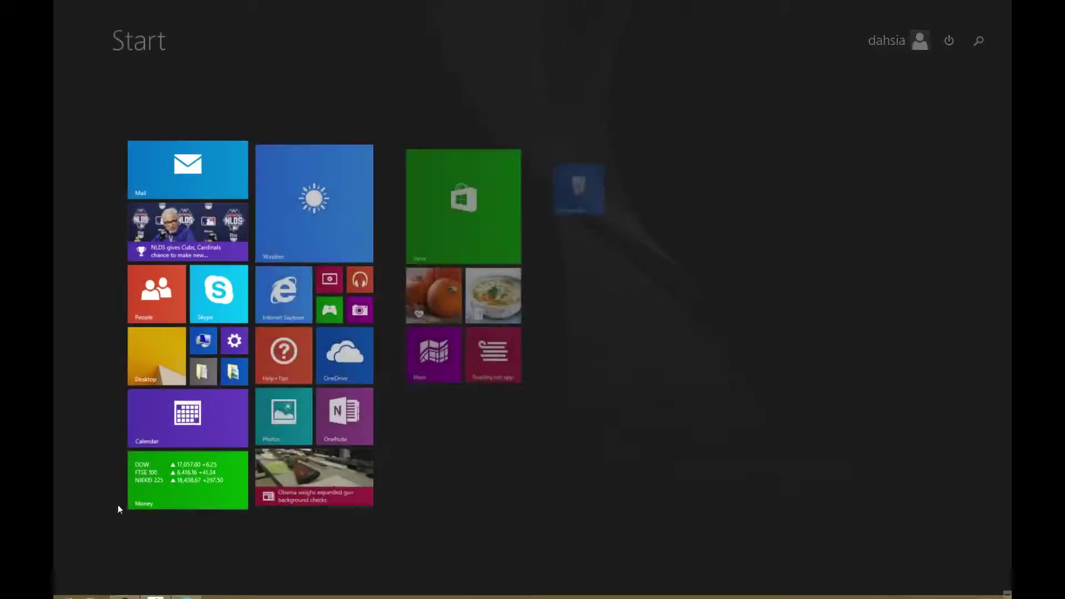
left_click(121, 577)
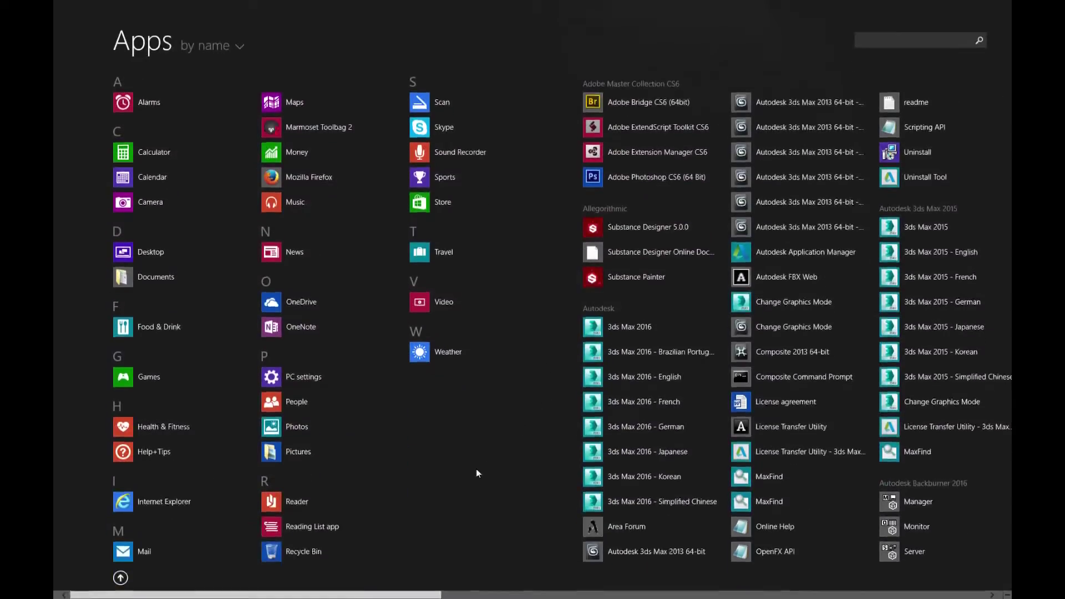
scroll(479, 466, "down", 10)
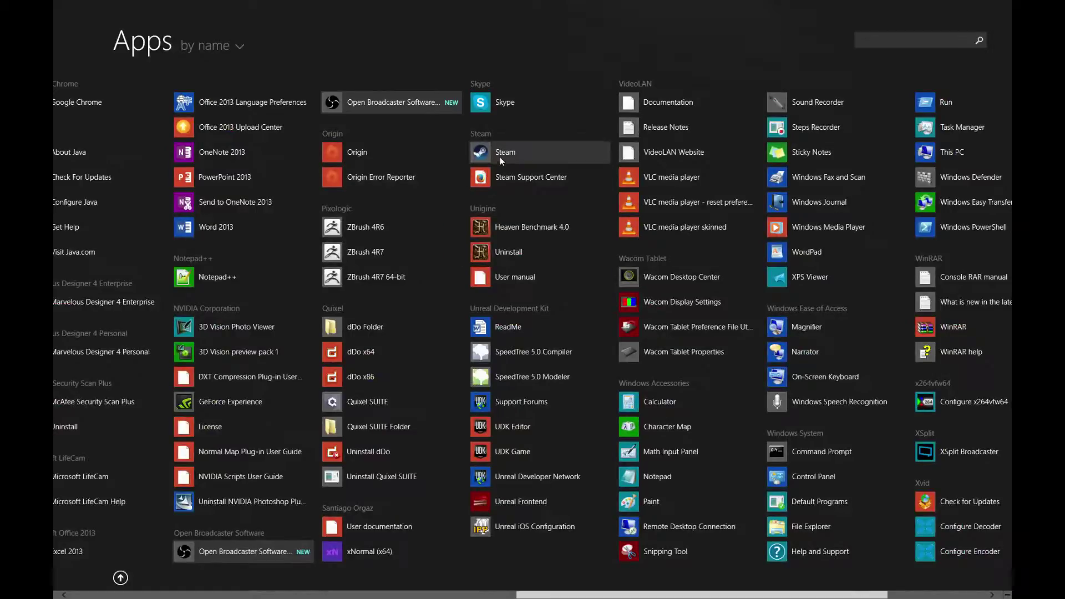
key("super")
left_click(156, 590)
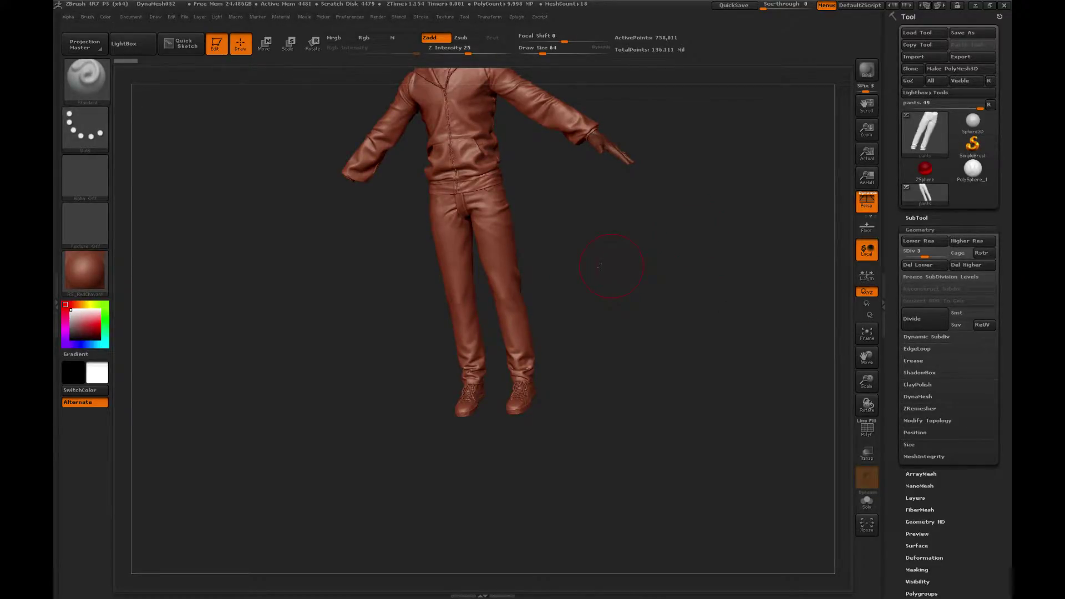
Reduce the Standard brush's draw size to 24.
left_click_drag(613, 277, 536, 229)
key("[")
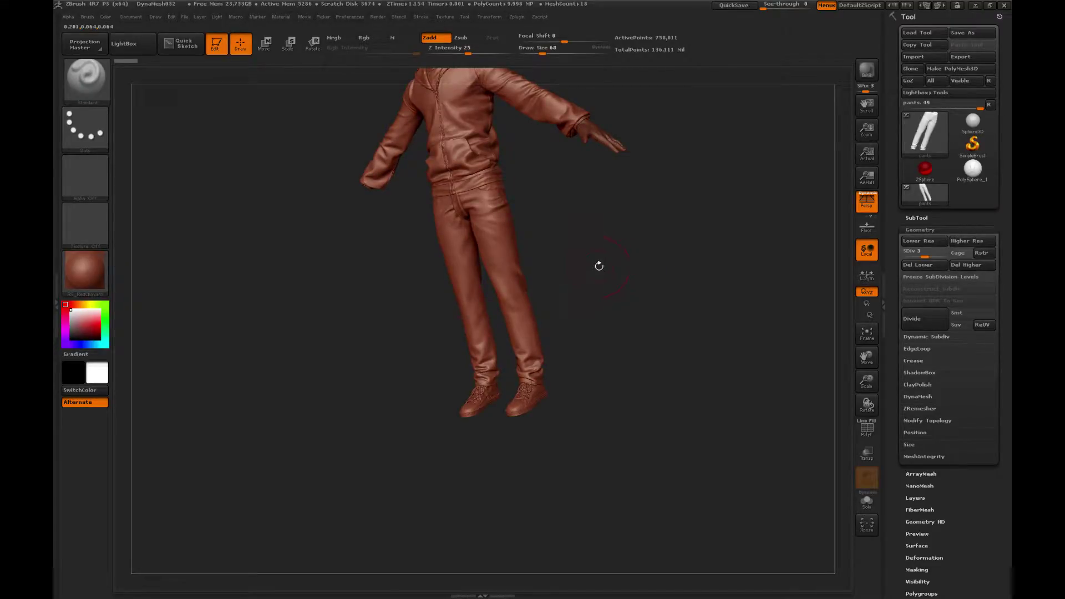
key("bracketleft")
key("bracketleft")
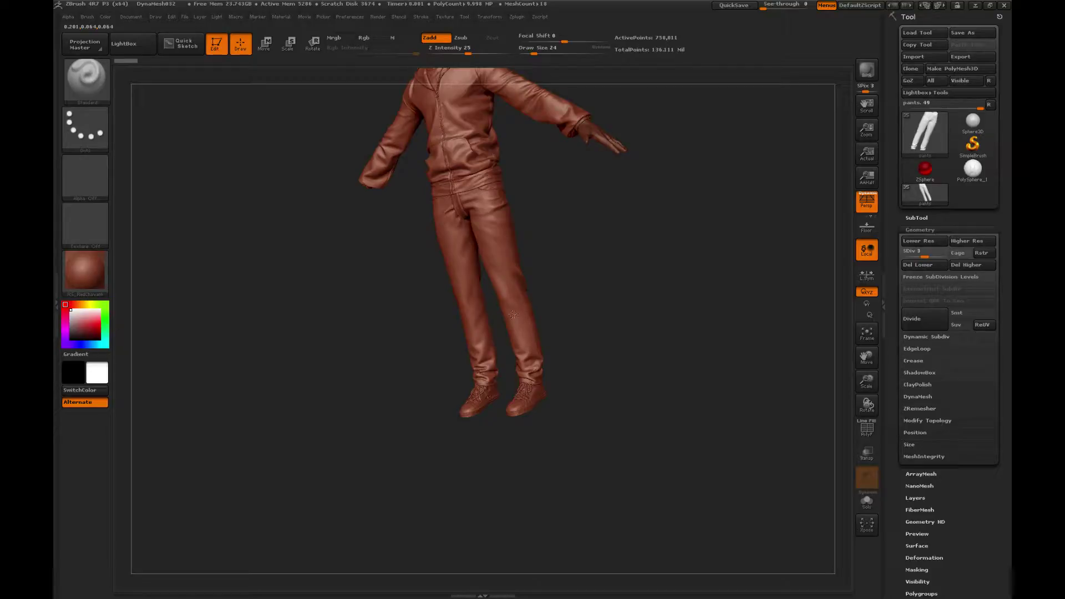
Isolate the pants subtool with Solo and frame the lower legs closely.
right_click_drag(513, 314, 515, 315)
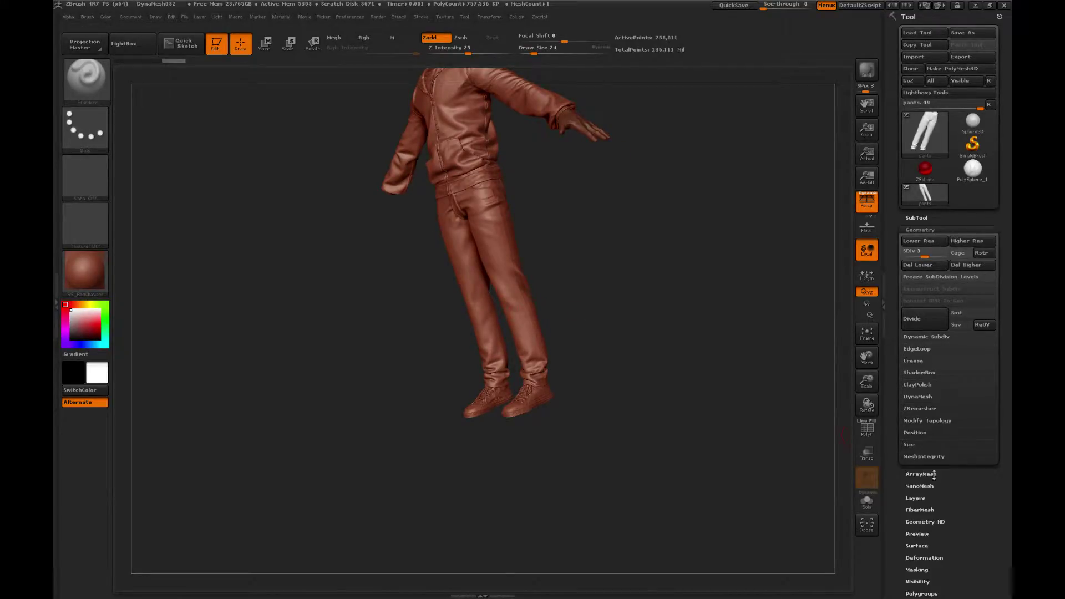
left_click(867, 501)
left_click_drag(727, 416, 699, 466, "shift")
left_click_drag(699, 466, 787, 449)
left_click_drag(869, 383, 910, 554)
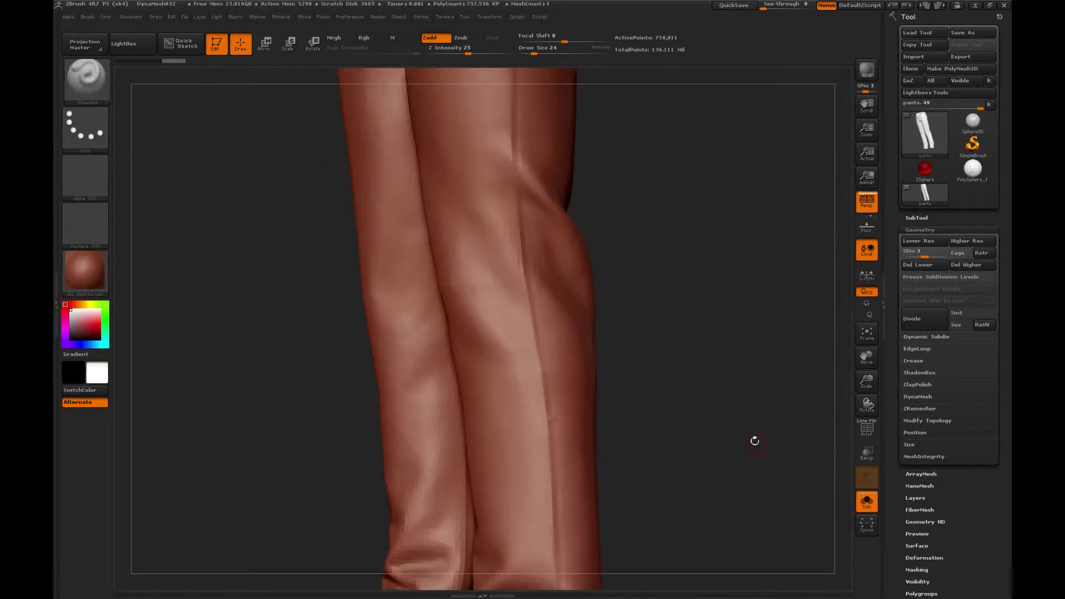
left_click_drag(743, 405, 715, 315, "alt")
left_click_drag(715, 315, 582, 333)
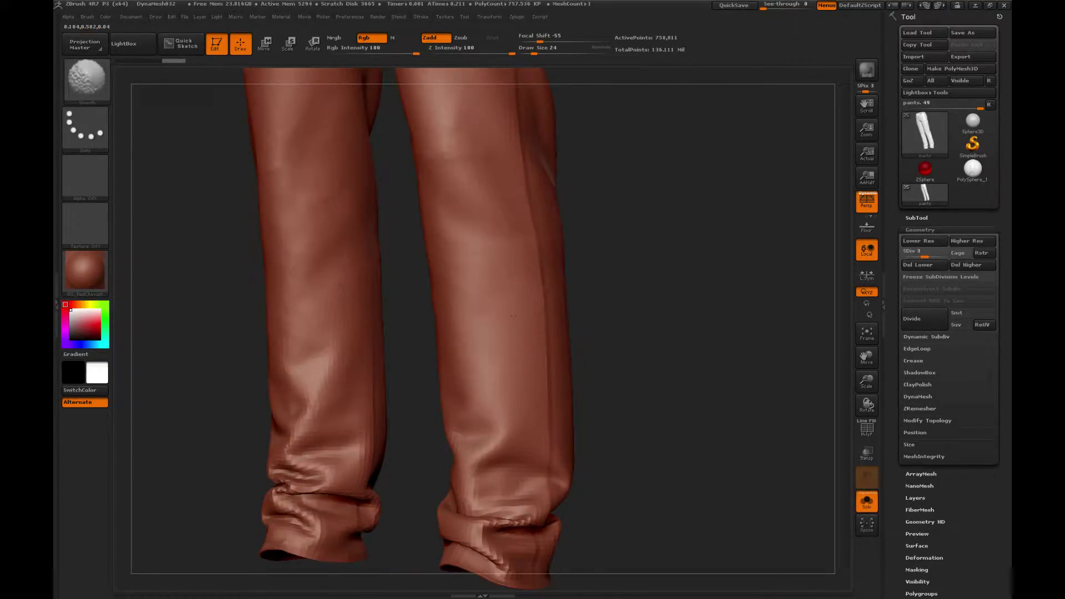
Enlarge the brush and smooth the cloth beside the side seam on one lower pant leg.
key("bracketleft")
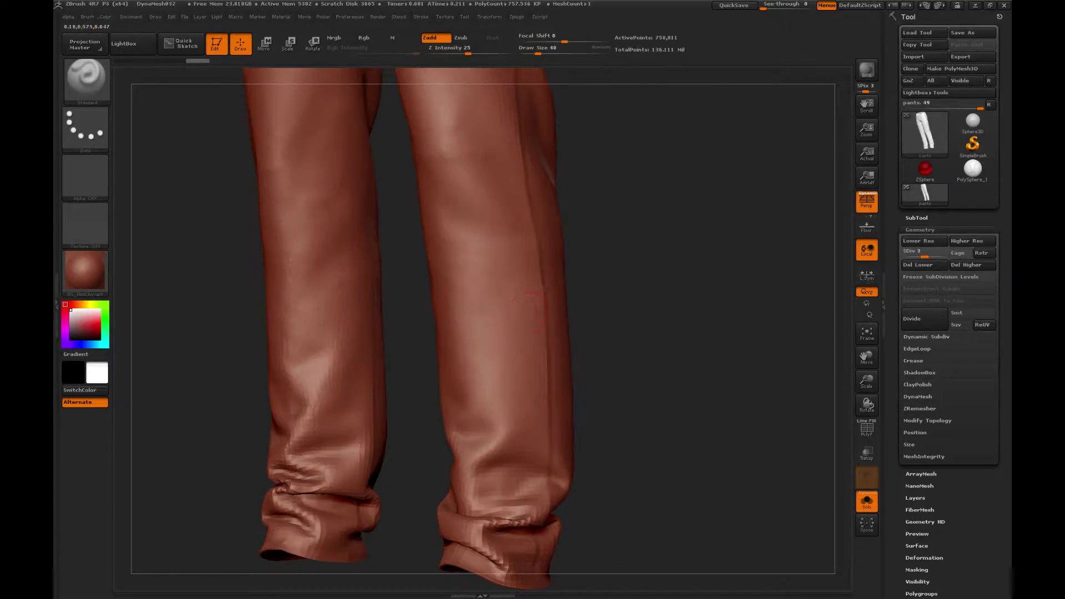
left_click_drag(524, 313, 526, 309)
key("shift")
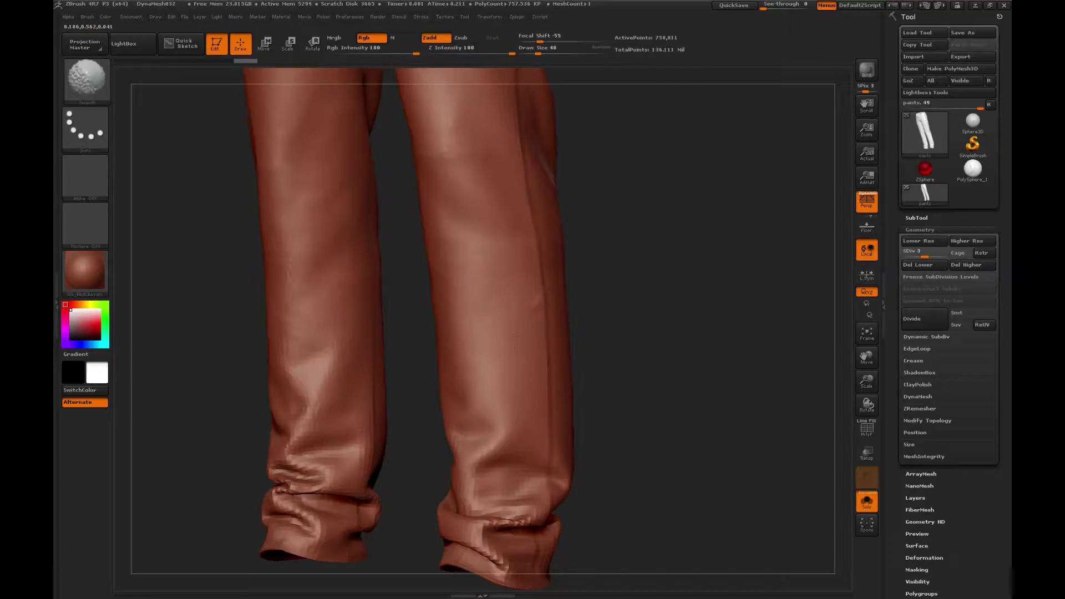
left_click_drag(516, 335, 520, 327, "shift")
left_click_drag(637, 293, 669, 246, "alt")
left_click_drag(564, 302, 569, 290, "shift")
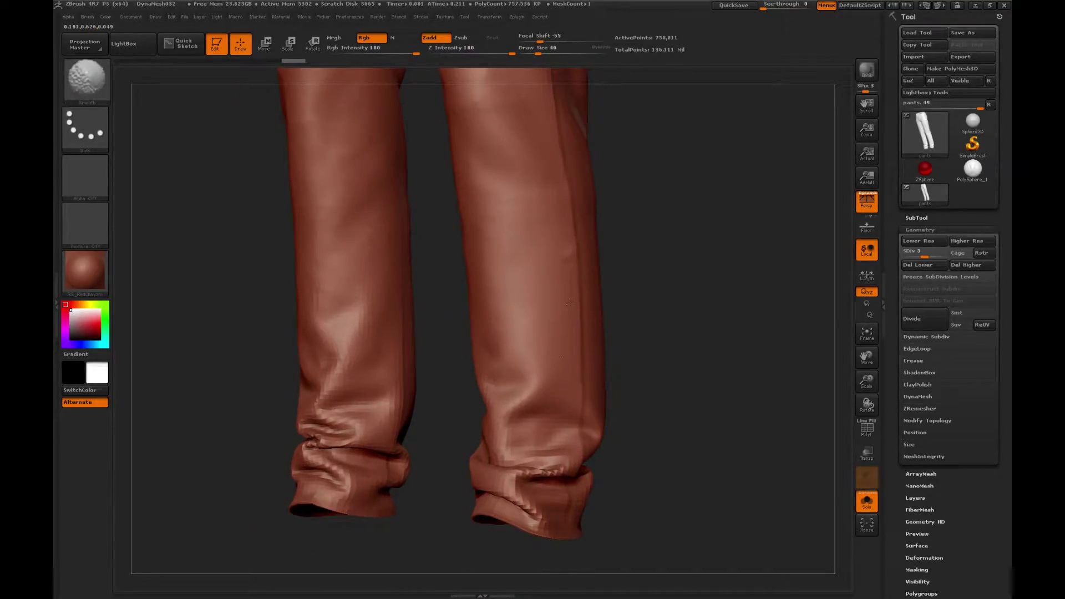
left_click_drag(543, 344, 546, 338, "shift")
Smooth the folds above the bunched cuff of the pant leg.
left_click_drag(668, 273, 706, 250)
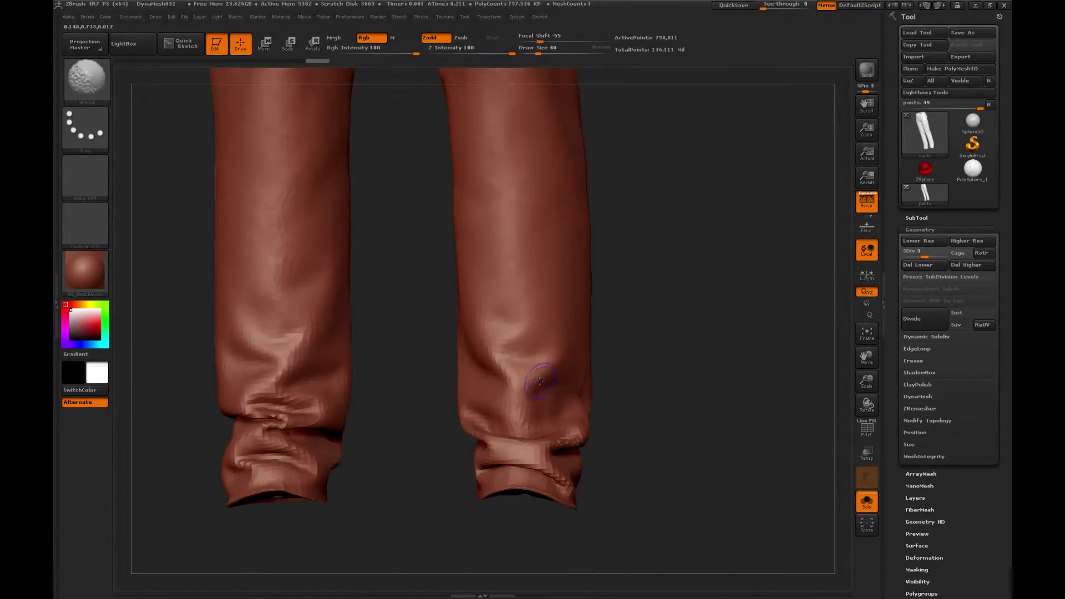
left_click_drag(547, 382, 551, 371, "shift")
left_click_drag(473, 340, 467, 332, "shift")
key("shift")
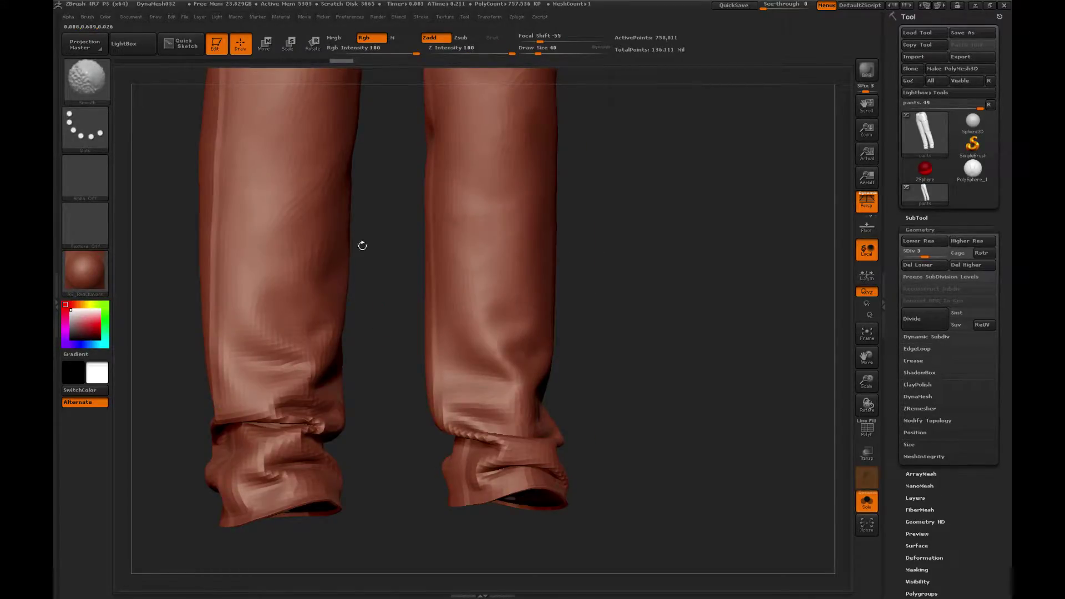
Smooth the surface from the shin area up towards the knee on the other side of the pant leg.
left_click_drag(458, 288, 471, 302, "shift")
left_click_drag(634, 178, 627, 270, "alt")
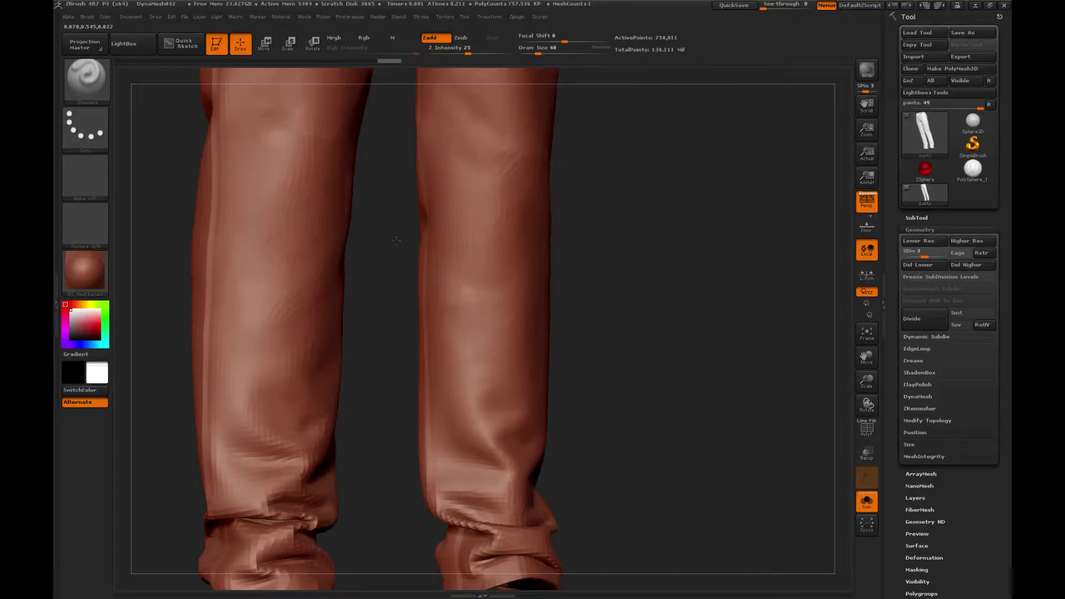
left_click_drag(425, 273, 499, 288, "shift")
left_click_drag(611, 257, 584, 258)
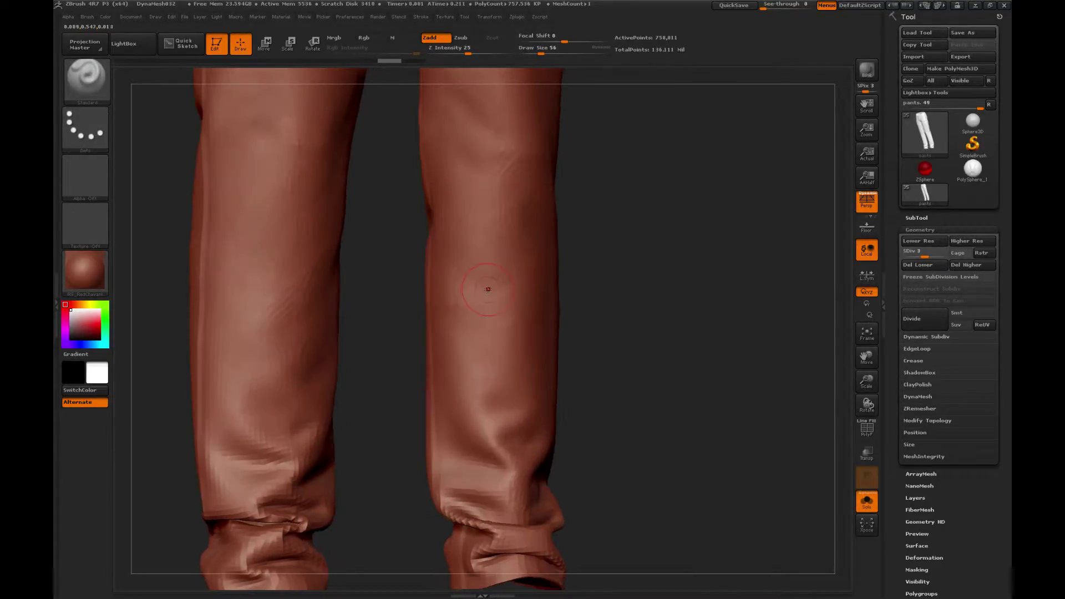
Sculpt the shin of the pant leg with short Standard and Clay brush strokes, smoothing the surface between them.
left_click_drag(490, 291, 481, 290)
key("shift")
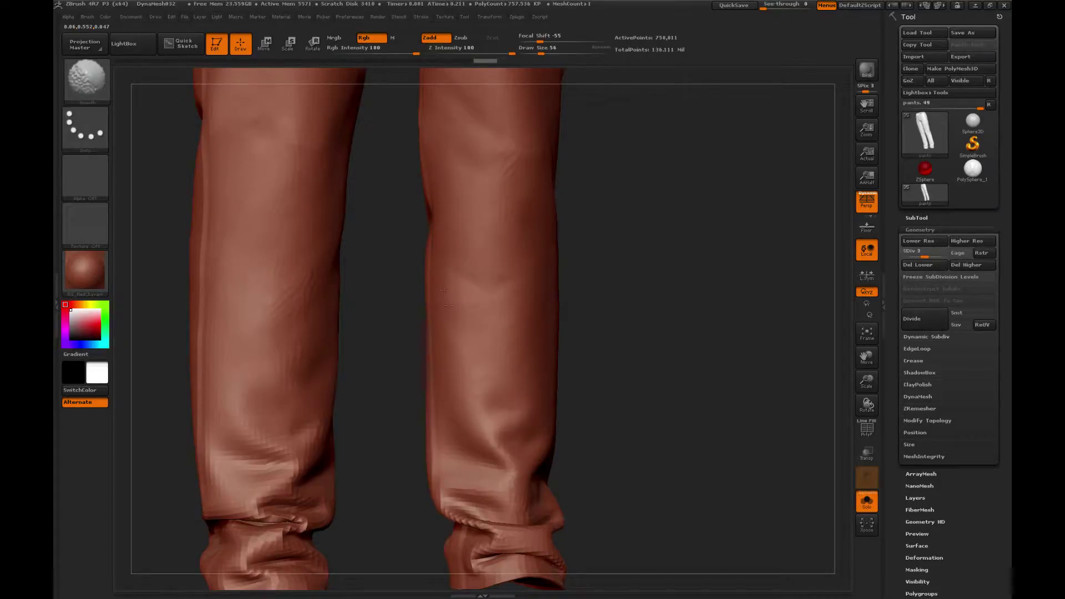
key("b")
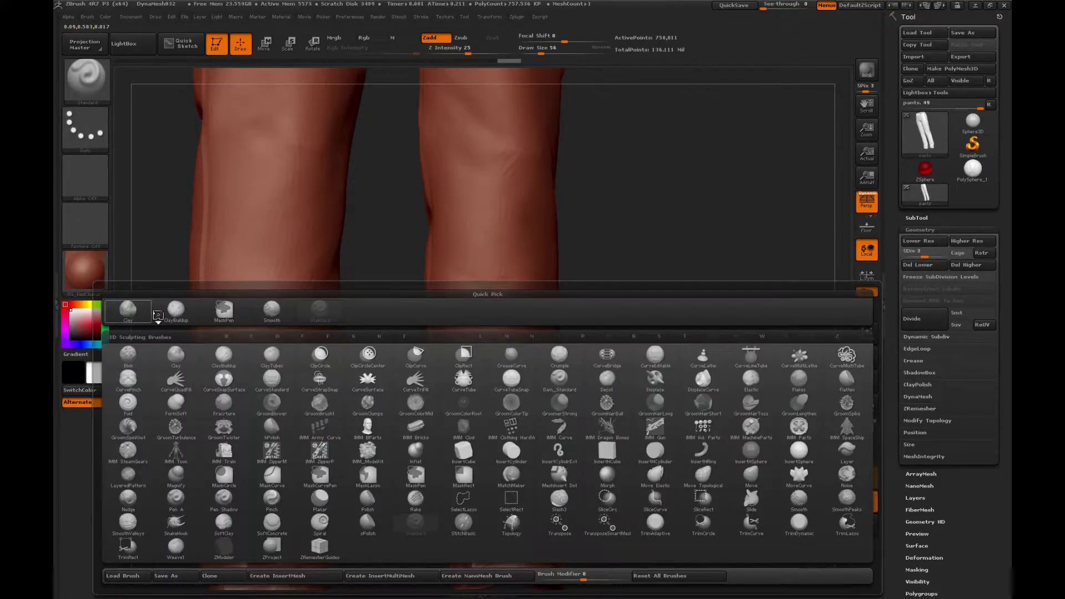
left_click(126, 312)
left_click_drag(439, 271, 444, 275)
key("shift")
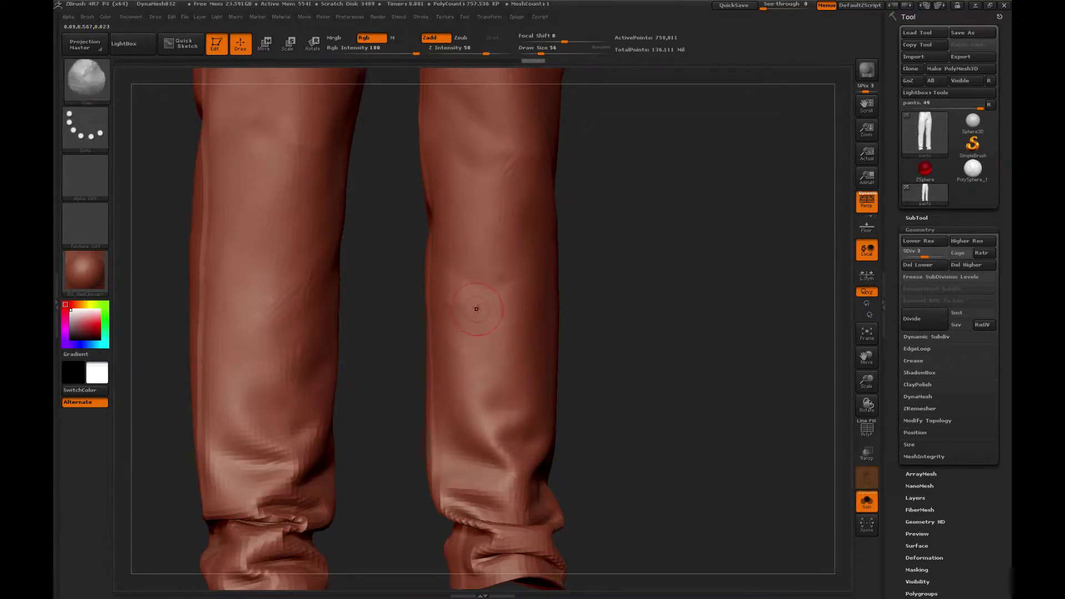
key("ctrl+z")
key("1")
Smooth the upper shin of the same pant leg just below the knee.
right_click_drag(466, 302, 451, 254, "alt")
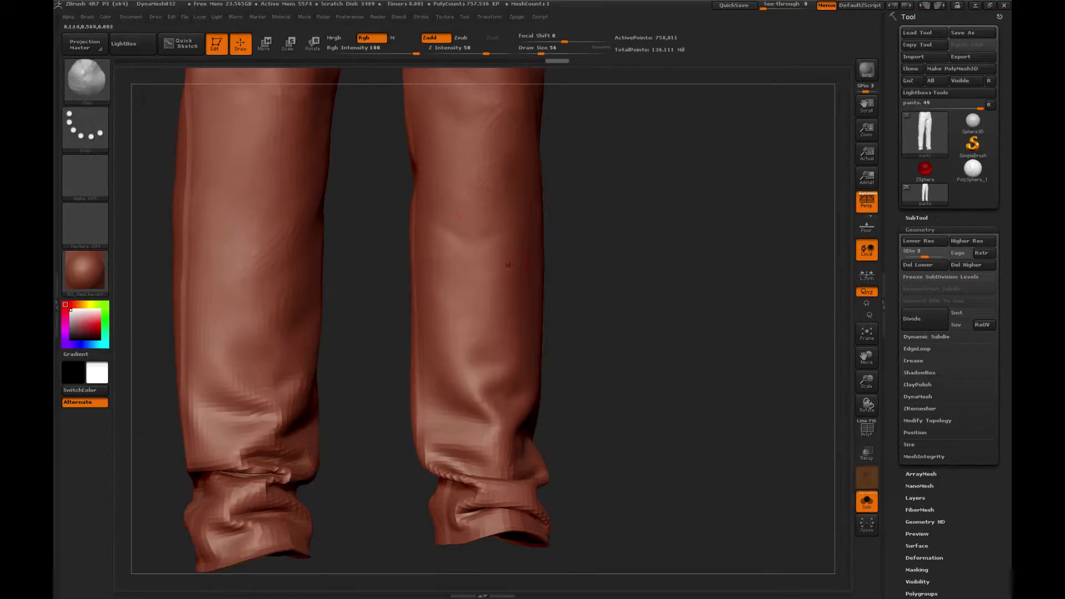
key("shift")
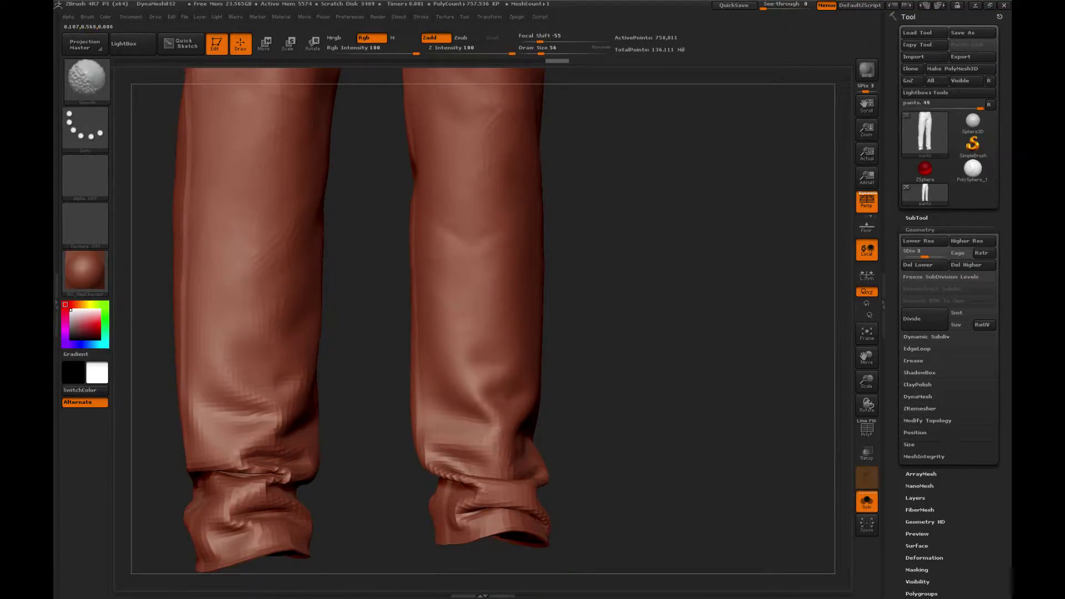
left_click_drag(497, 209, 490, 151, "shift")
right_click_drag(490, 151, 475, 246, "alt")
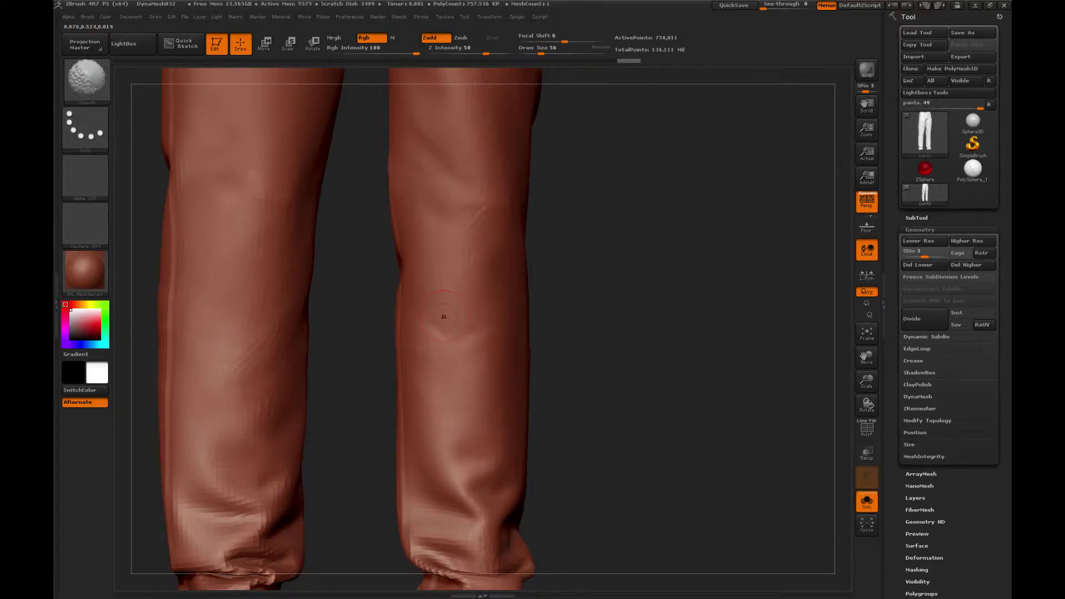
key("b")
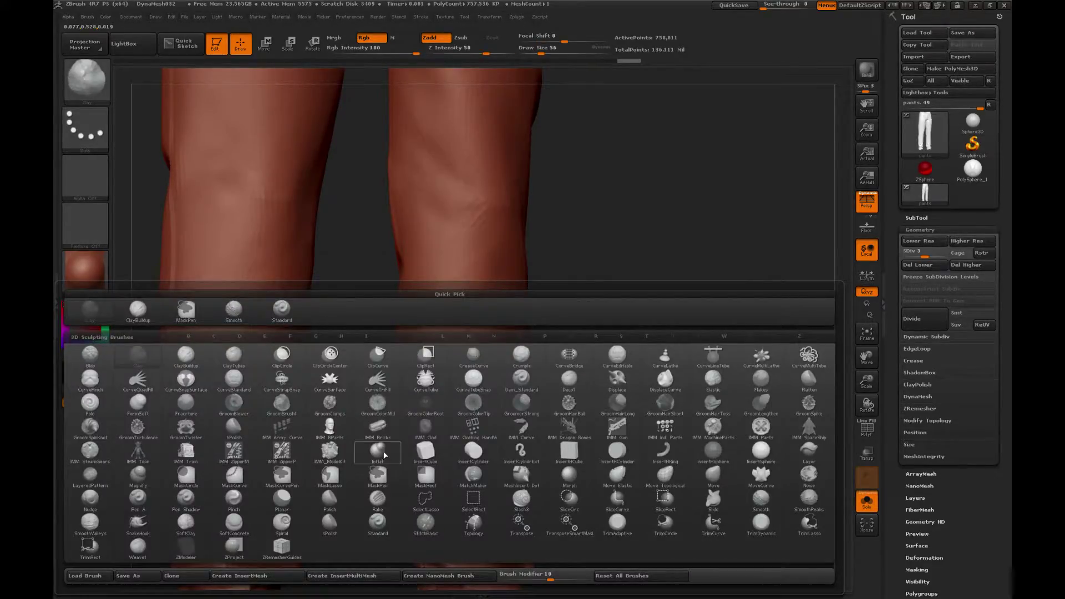
left_click(234, 498)
key("b")
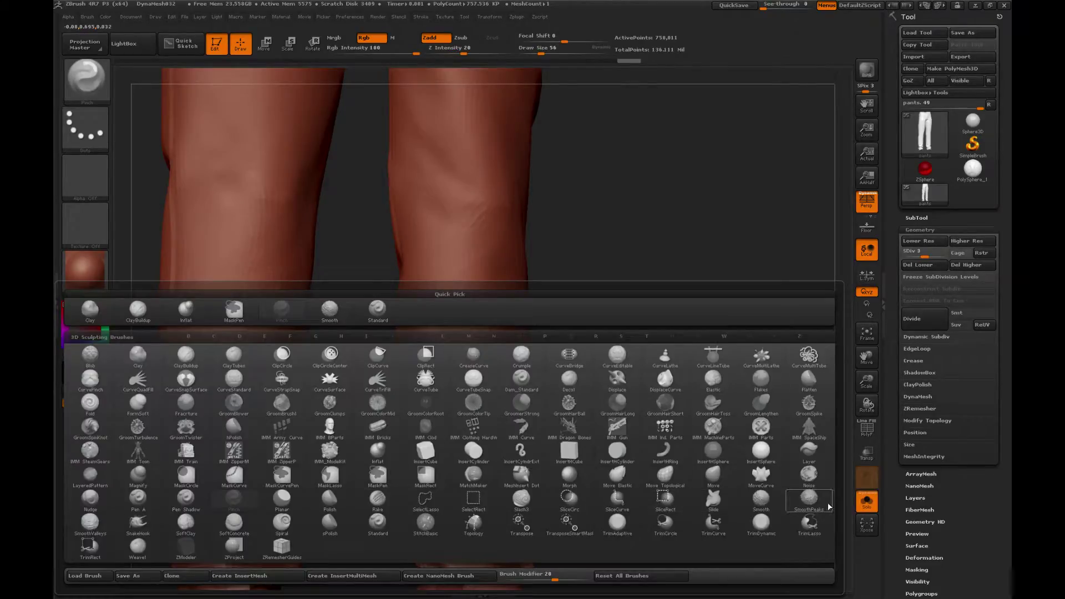
left_click(721, 480)
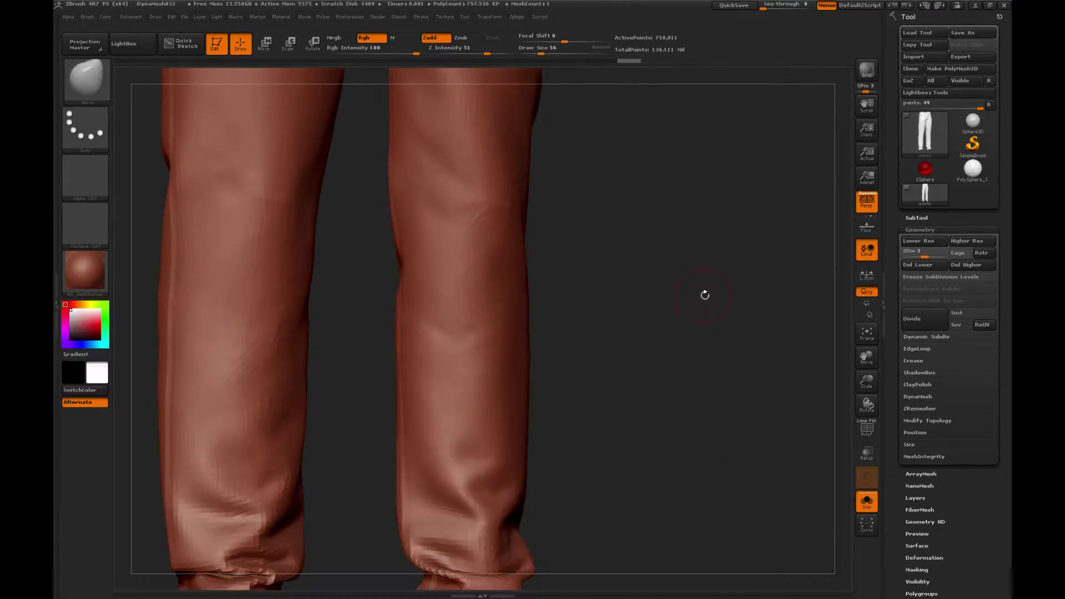
mouse_move(703, 294)
left_mouse_down()
mouse_move(664, 264)
mouse_move(694, 331)
left_mouse_up()
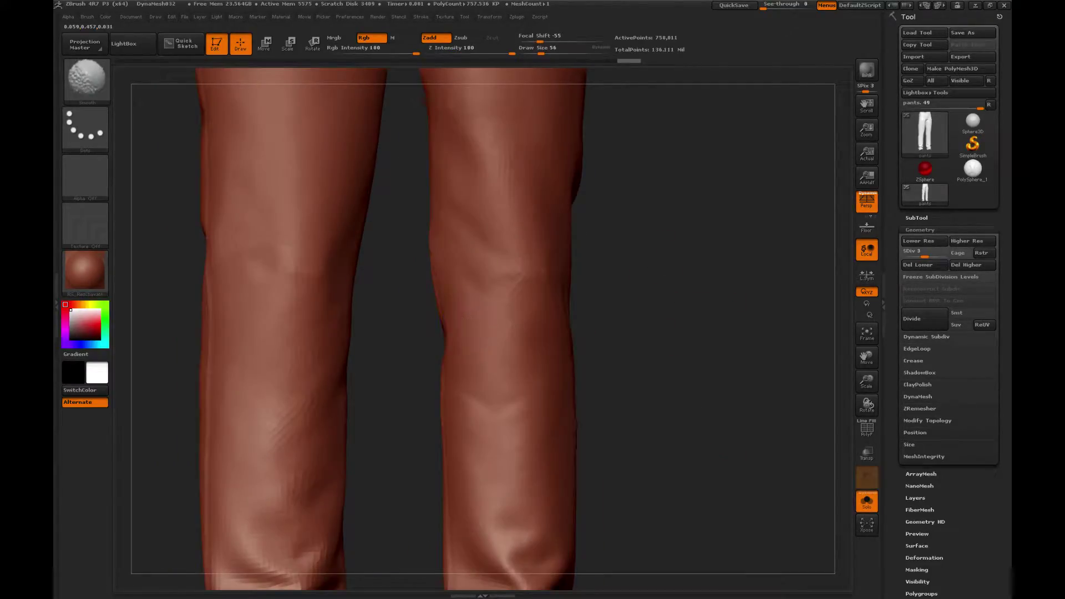
Return to the Standard brush, enlarge it to Draw Size 68 and try a stroke below the knee.
key("b")
left_click(458, 306)
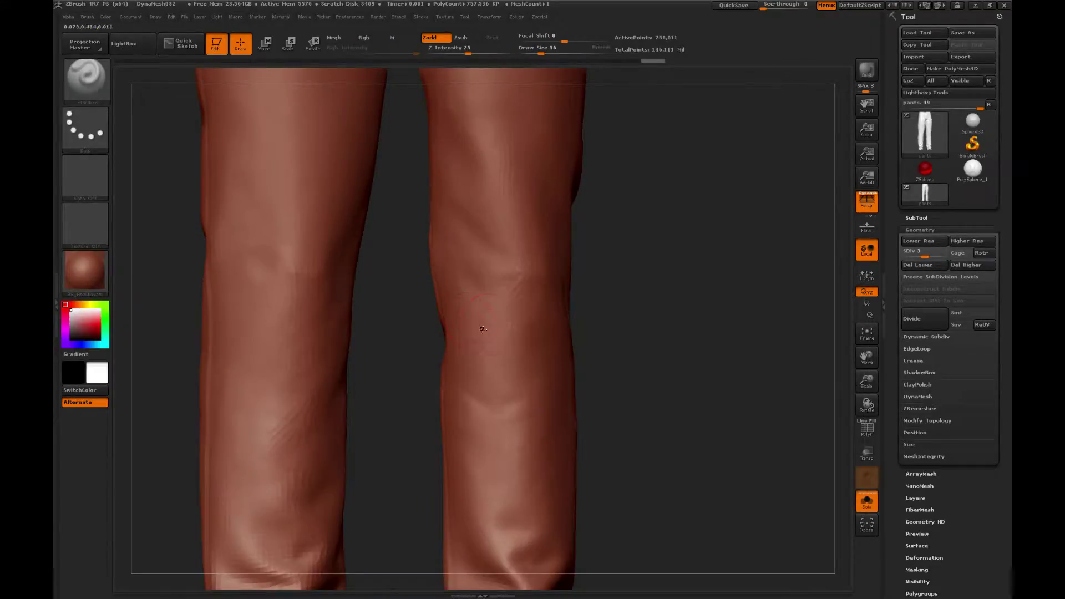
key("bracketright")
mouse_move(454, 260)
left_mouse_down()
mouse_move(459, 288)
mouse_move(439, 308)
mouse_move(477, 332)
mouse_move(463, 310)
left_mouse_up()
key("shift")
key("ctrl+z")
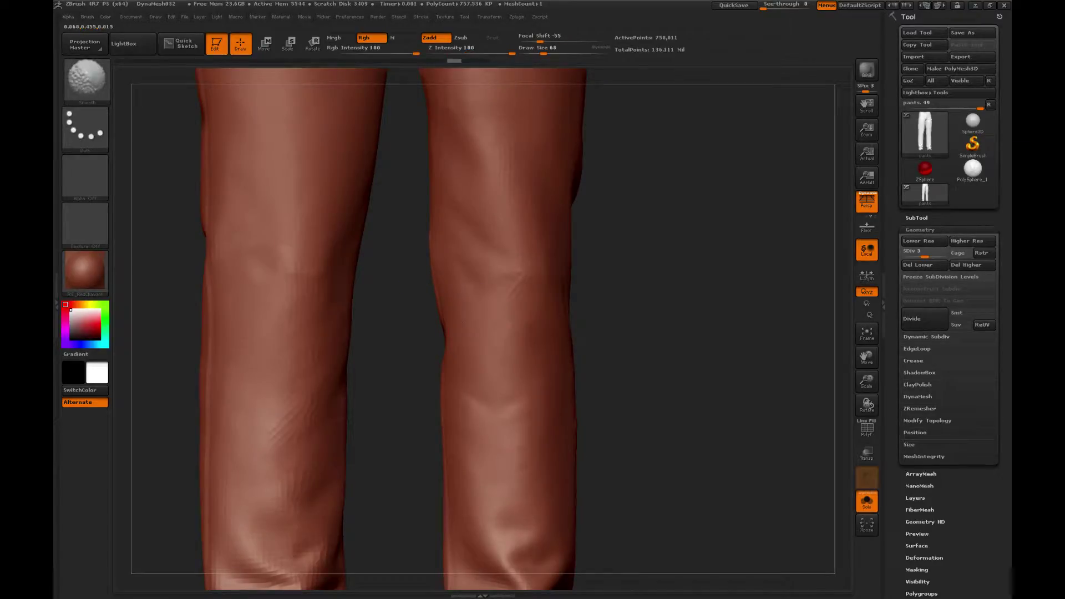
Smooth the folds around the knee and add a short Standard stroke just below it.
left_click_drag(632, 245, 588, 283)
left_click_drag(433, 261, 444, 249, "shift")
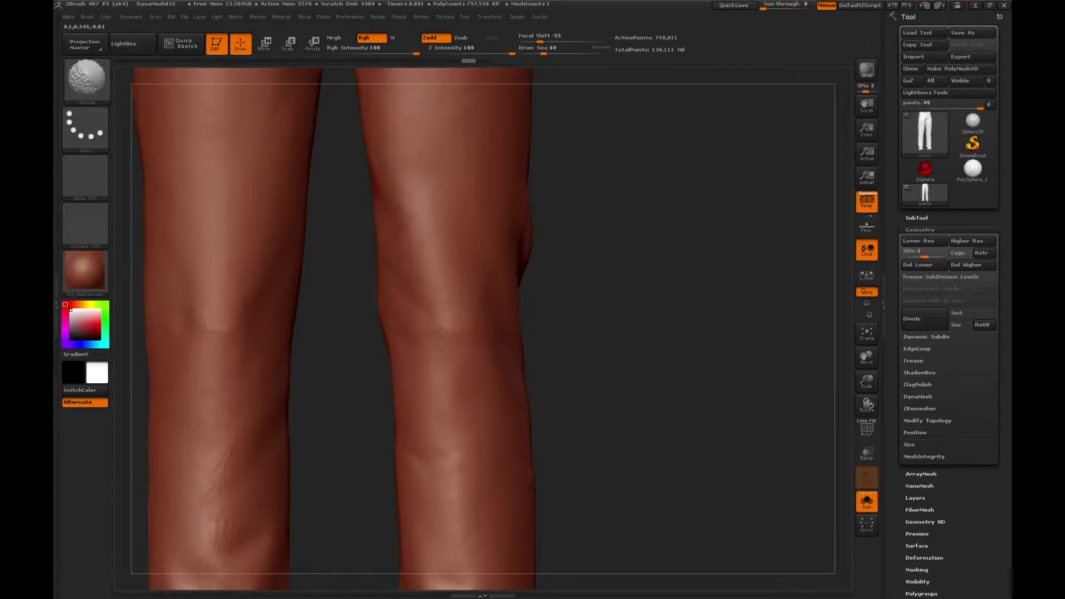
left_click_drag(601, 247, 616, 183, "alt")
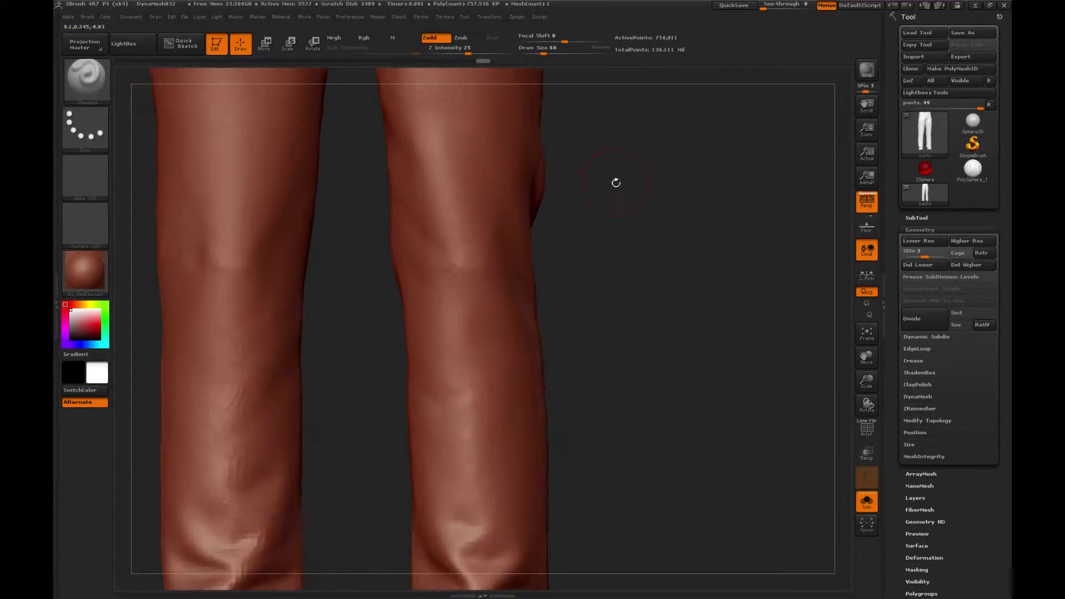
left_click_drag(438, 294, 458, 301)
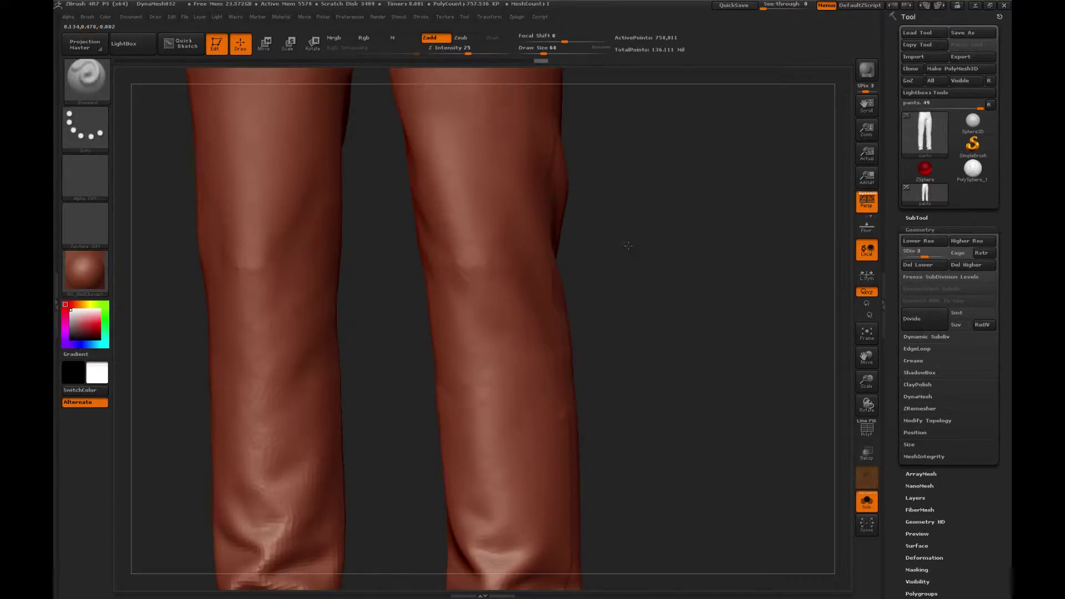
Smooth the cloth along the side seam at the knee, viewing the leg from the side.
left_click_drag(658, 271, 474, 289)
key("shift")
left_click_drag(629, 214, 466, 219)
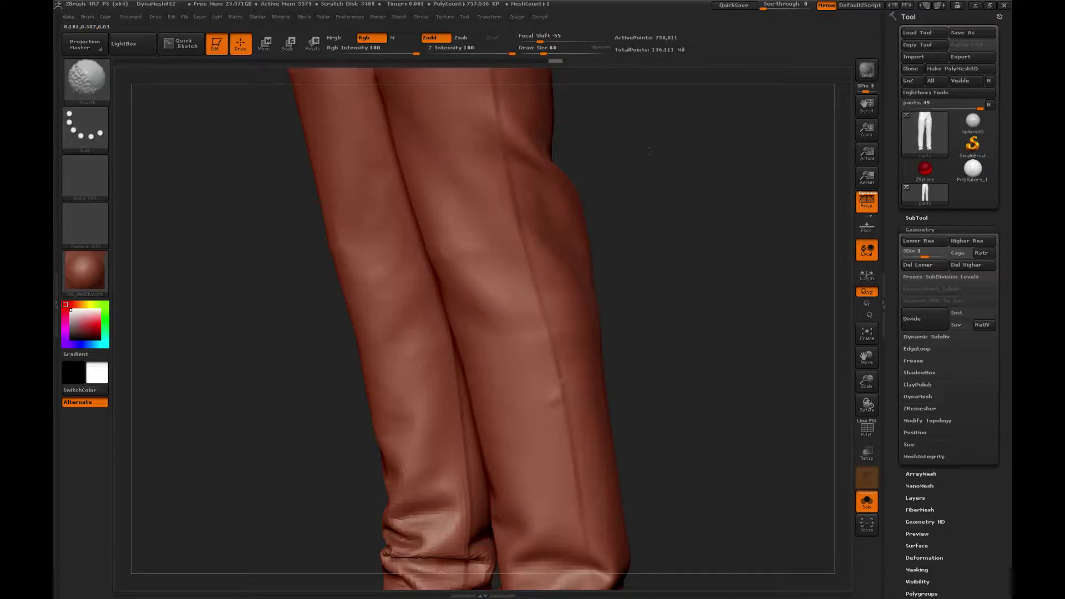
left_click_drag(665, 140, 654, 238, "alt")
left_click_drag(642, 182, 582, 186)
mouse_move(463, 208)
left_mouse_down("shift")
mouse_move(498, 224)
mouse_move(551, 290)
left_mouse_up("shift")
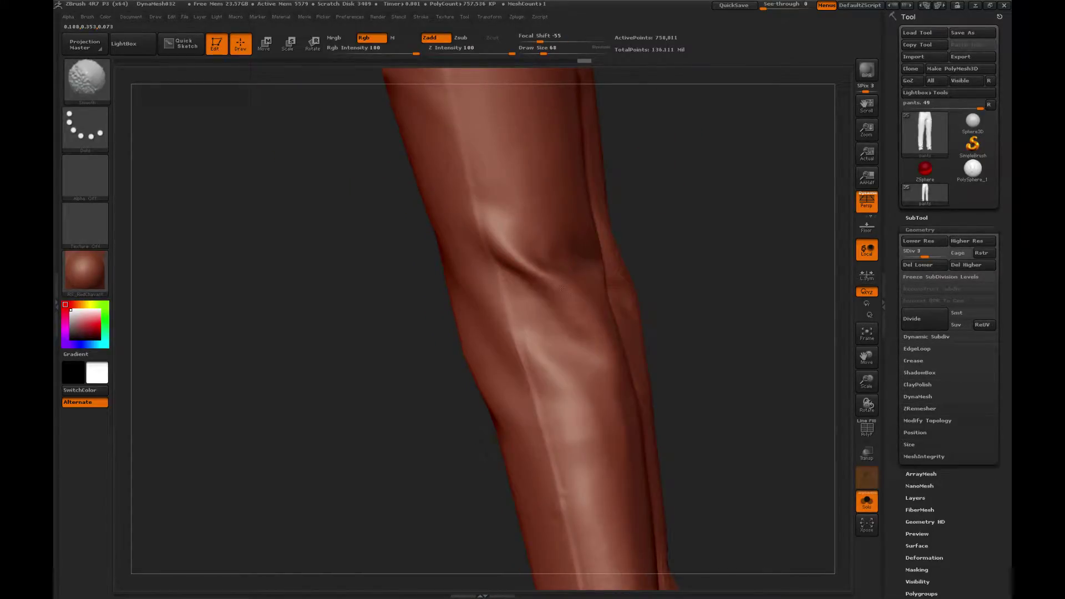
Smooth the back of the calf below the knee and rework it with a short Standard brush stroke.
left_click_drag(713, 193, 551, 233)
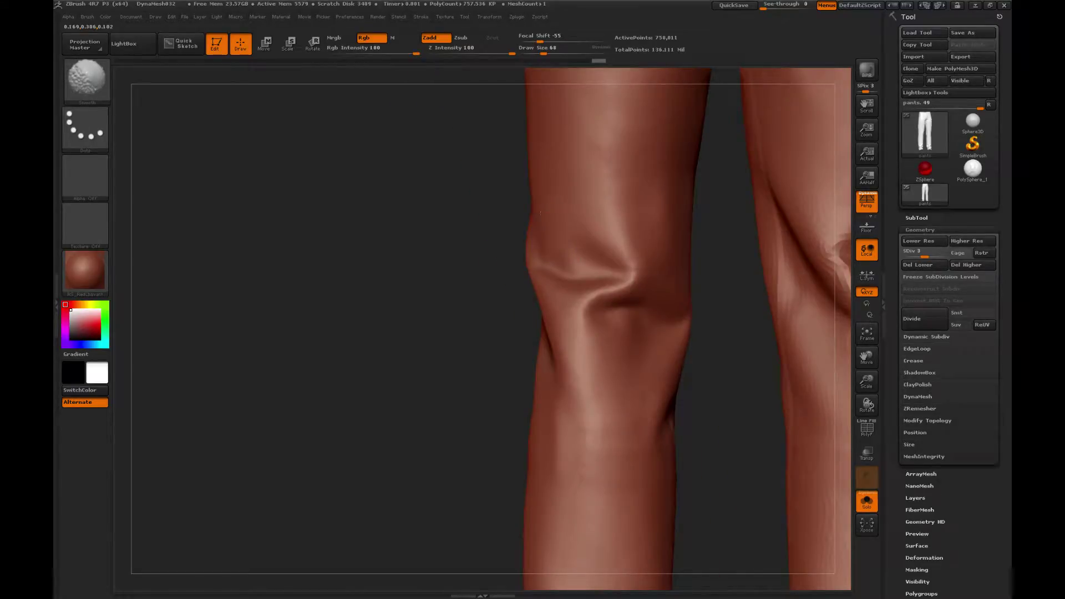
left_click_drag(428, 237, 361, 83, "alt")
left_click_drag(659, 309, 627, 216, "alt")
left_click_drag(548, 236, 527, 228, "shift")
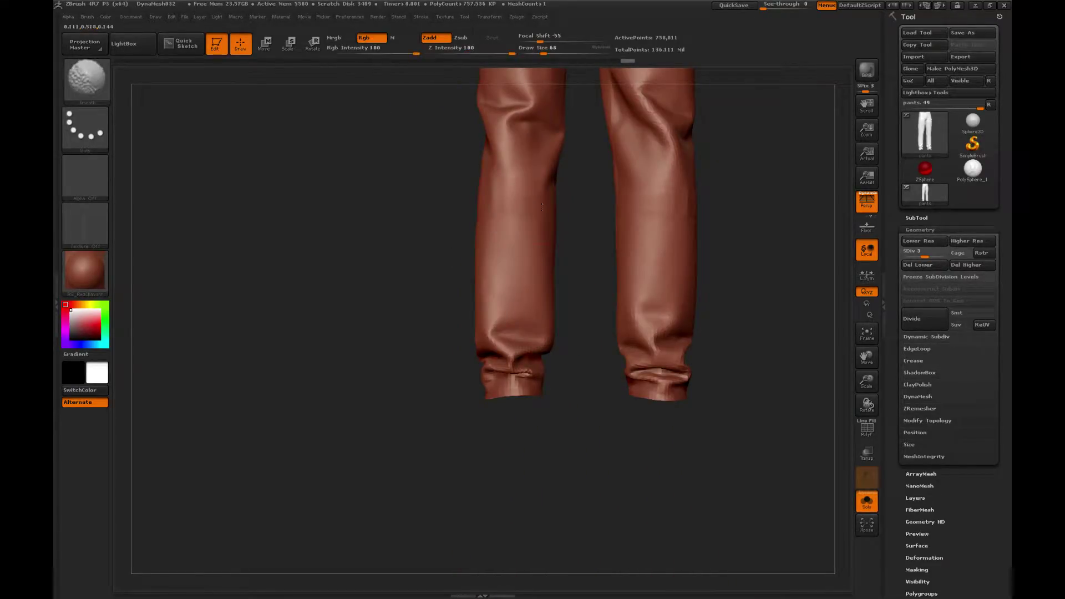
key("b")
key("s")
key("t")
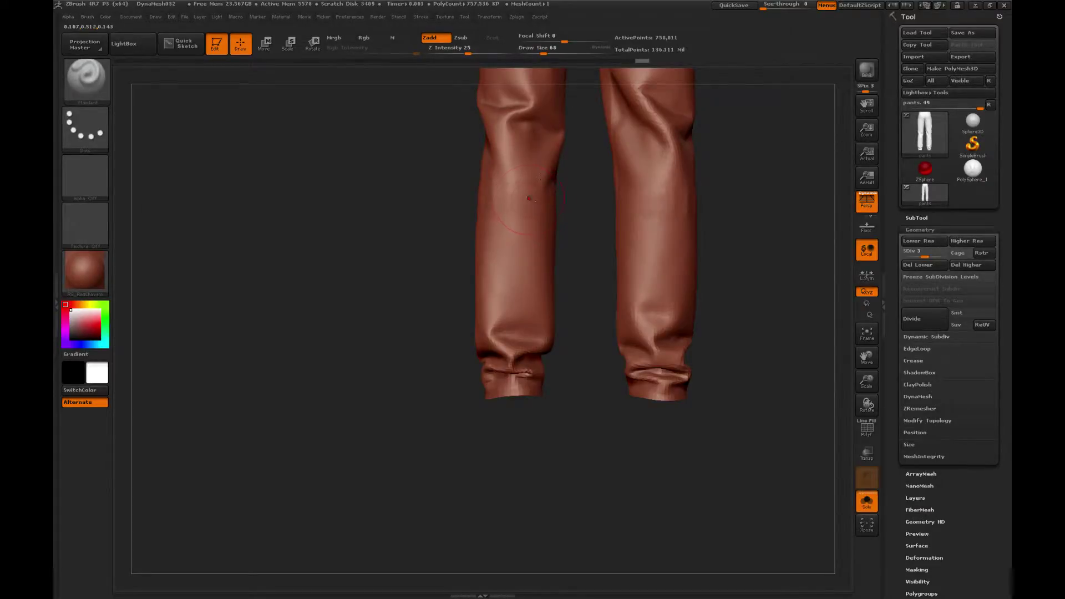
left_click_drag(529, 198, 530, 192)
Reduce the brush to Draw Size 32 and refine the back of the cuff below the bunched folds, smoothing it.
left_click_drag(578, 321, 550, 300, "alt")
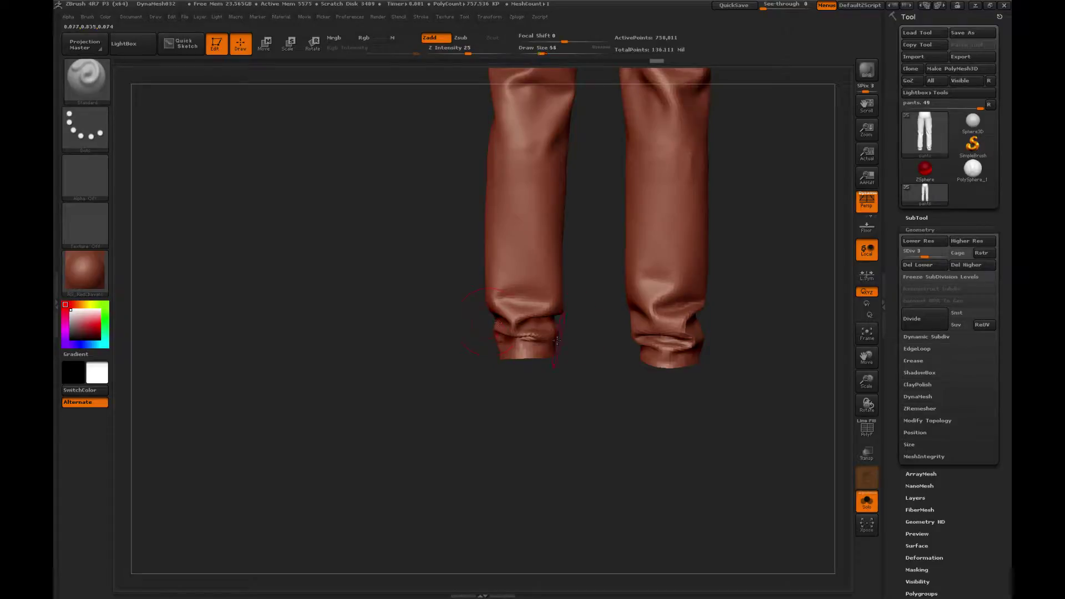
left_click_drag(607, 372, 618, 366)
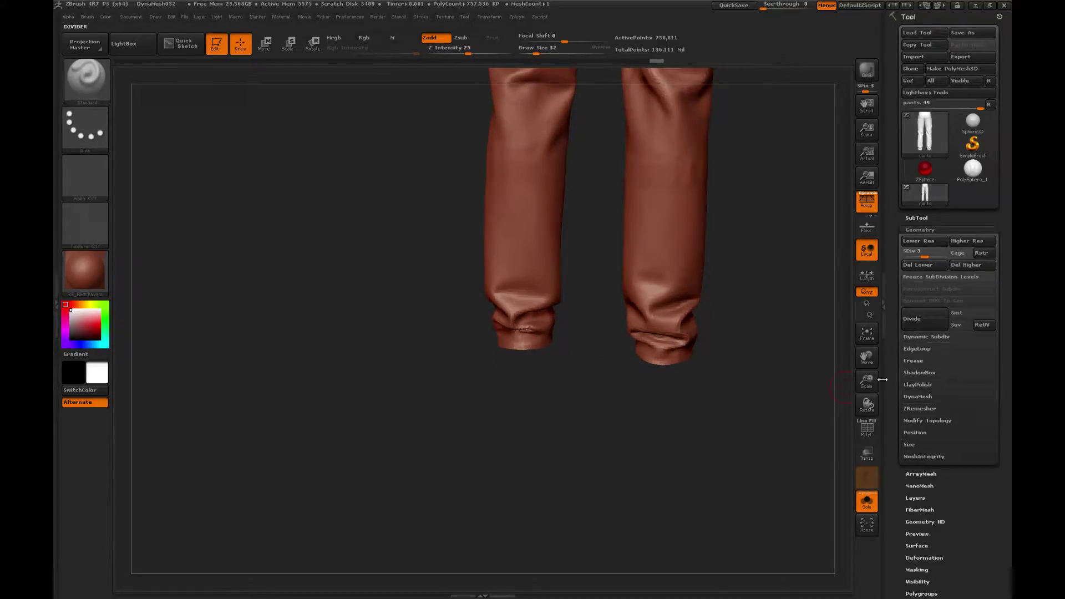
left_click_drag(872, 381, 881, 493)
left_click_drag(606, 521, 638, 326, "alt")
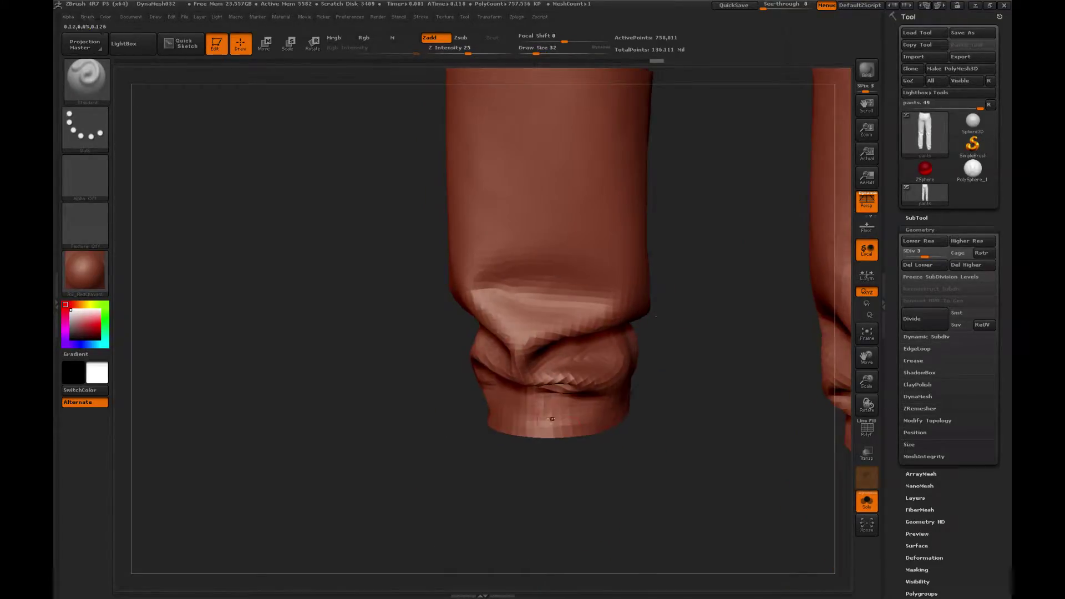
left_click_drag(588, 414, 609, 399)
left_click_drag(672, 356, 609, 416)
left_click_drag(702, 394, 767, 339)
left_click_drag(547, 415, 557, 408, "shift")
Smooth the creases on the side of the cuff between the lowest fold and the hem.
left_click_drag(675, 412, 735, 404)
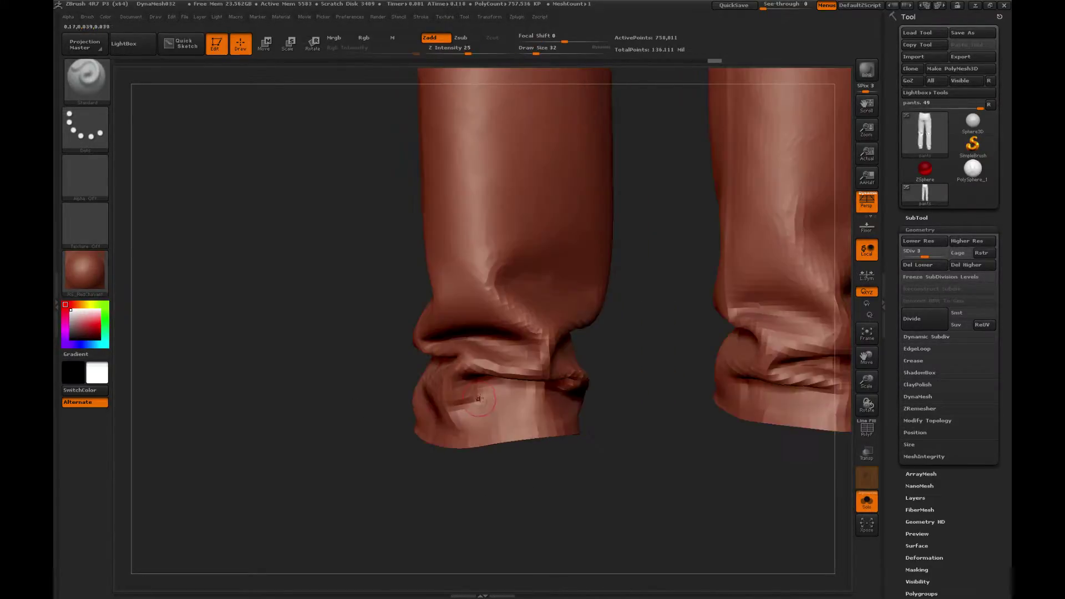
left_click_drag(483, 398, 466, 396, "shift")
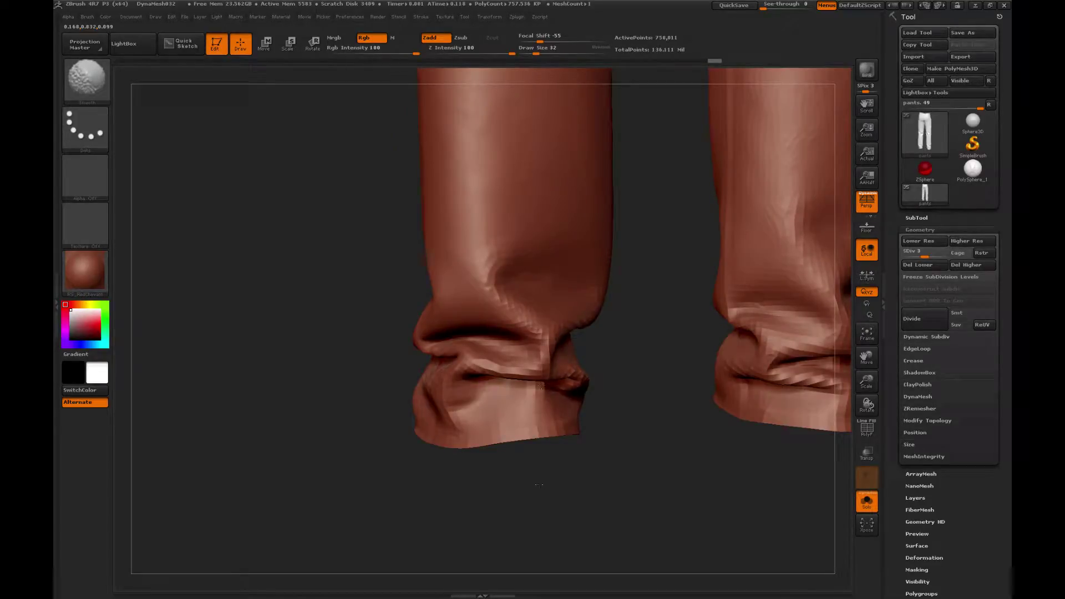
left_click_drag(577, 466, 622, 418, "alt")
left_click_drag(373, 350, 422, 355)
left_click_drag(530, 392, 568, 386, "shift")
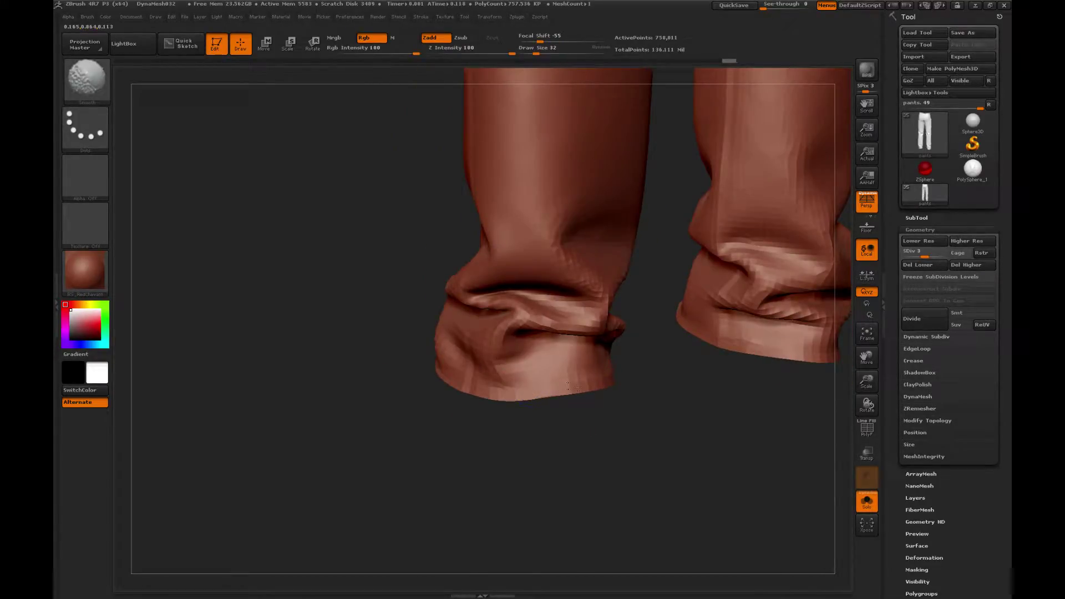
Smooth the opposite side of the cuff along the hem and beneath the jagged fold.
mouse_move(642, 409)
left_mouse_down()
mouse_move(570, 447)
mouse_move(539, 348)
mouse_move(557, 453)
mouse_move(525, 441)
left_mouse_up()
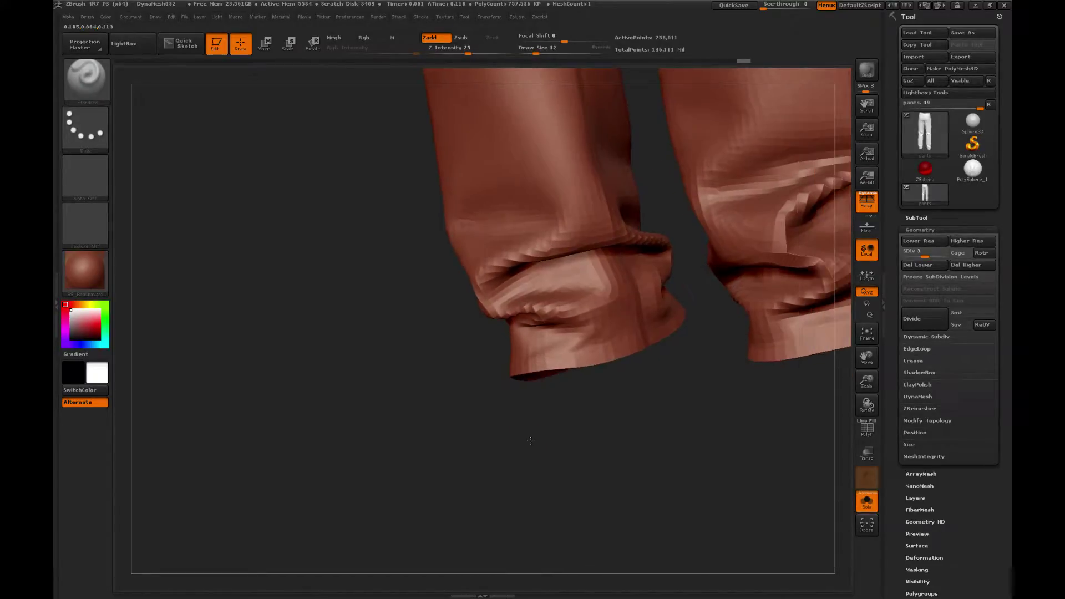
left_click_drag(547, 360, 549, 360, "shift")
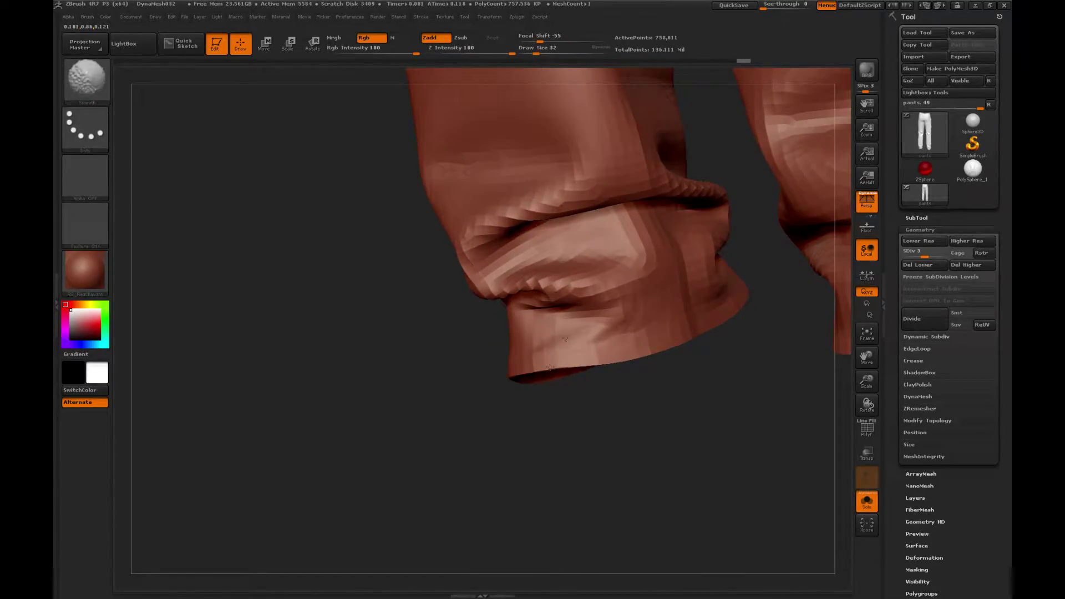
left_click_drag(630, 444, 546, 456)
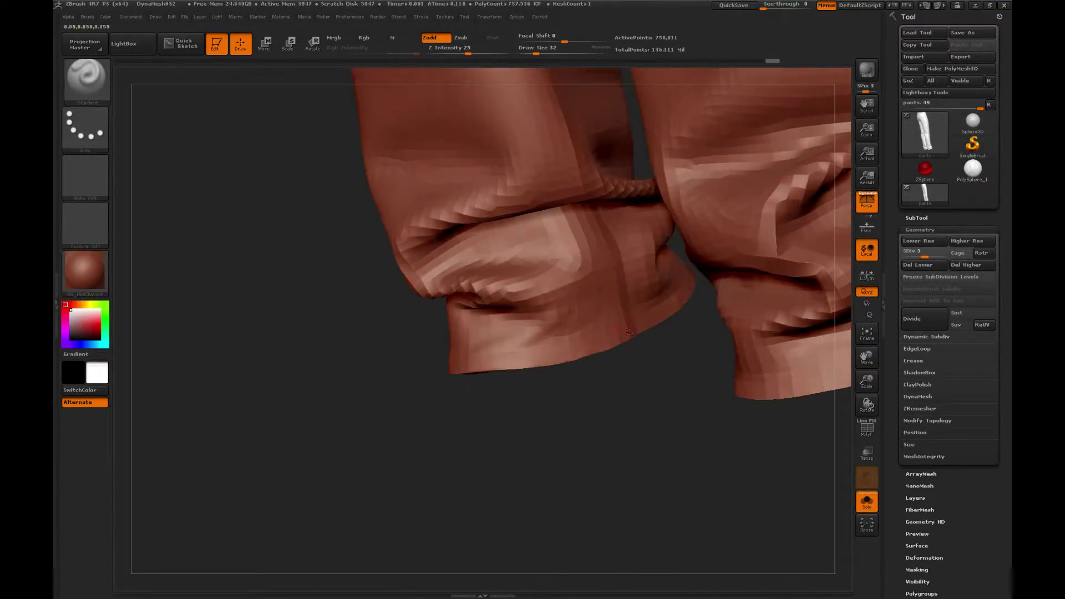
mouse_move(540, 330)
left_mouse_down("shift")
mouse_move(558, 318)
mouse_move(571, 344)
left_mouse_up("shift")
key("shift")
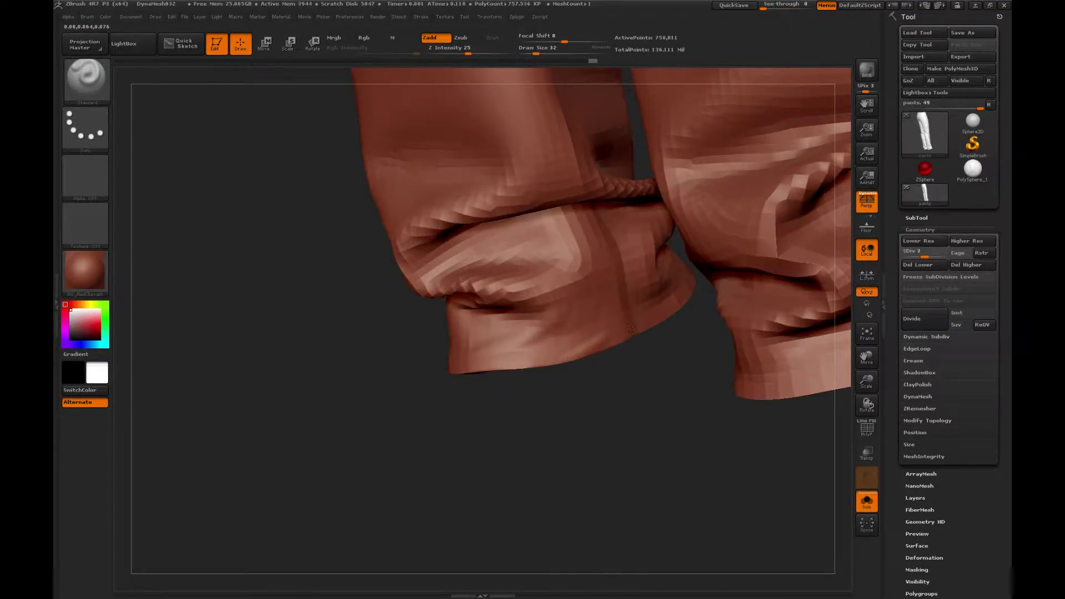
key("shift")
Smooth the broad wrinkled area of the cuff down to the hem, working around the end of the pant leg.
left_click_drag(502, 452, 652, 421, "alt")
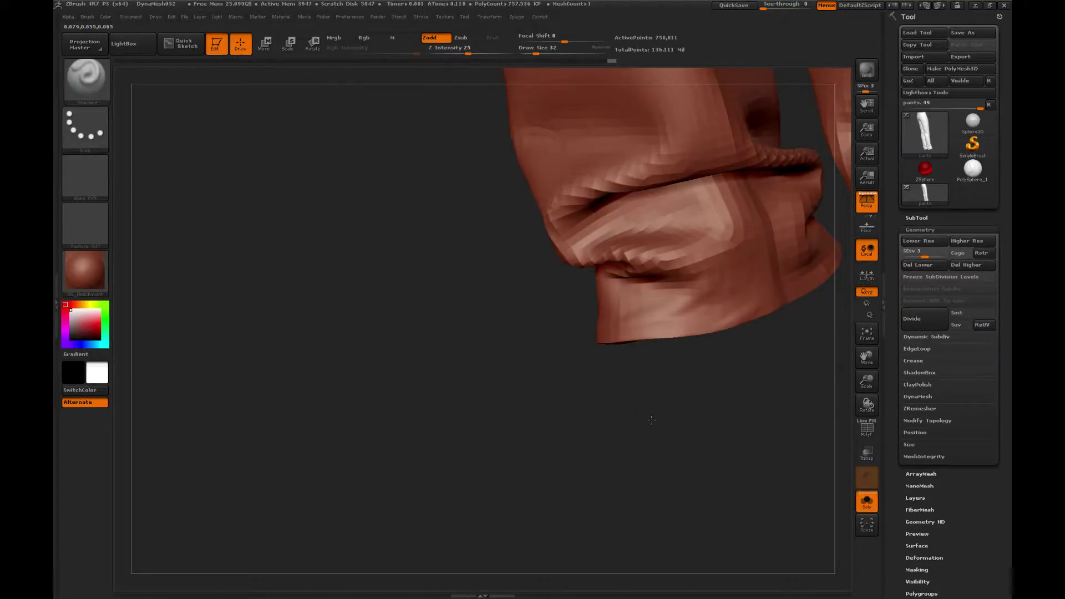
left_click_drag(488, 424, 636, 426)
mouse_move(499, 289)
left_mouse_down()
mouse_move(469, 278)
mouse_move(745, 310)
left_mouse_up()
key("shift")
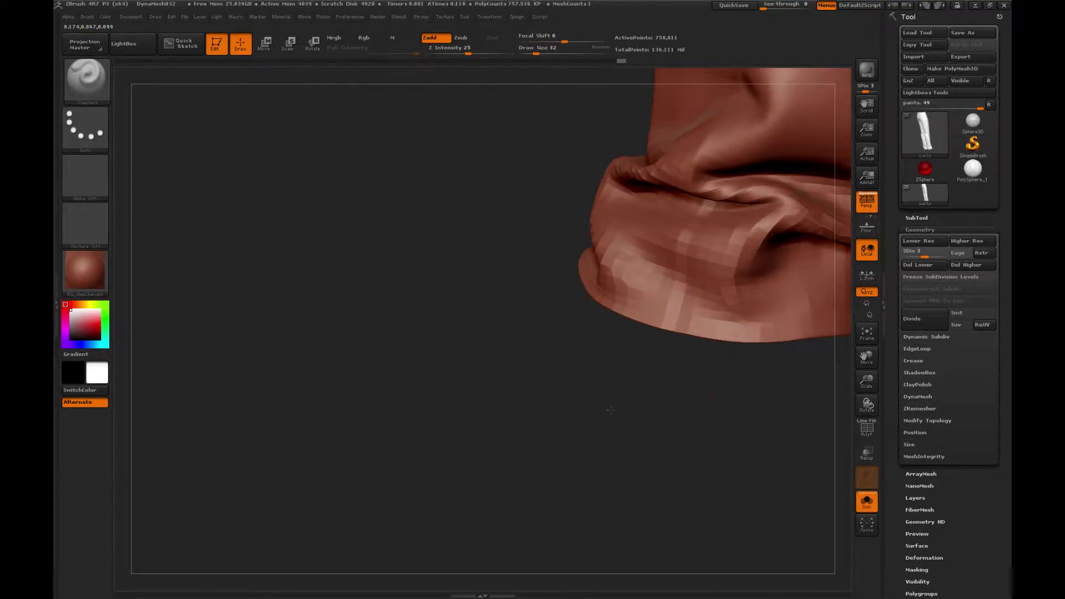
left_click_drag(610, 410, 594, 351)
key("shift")
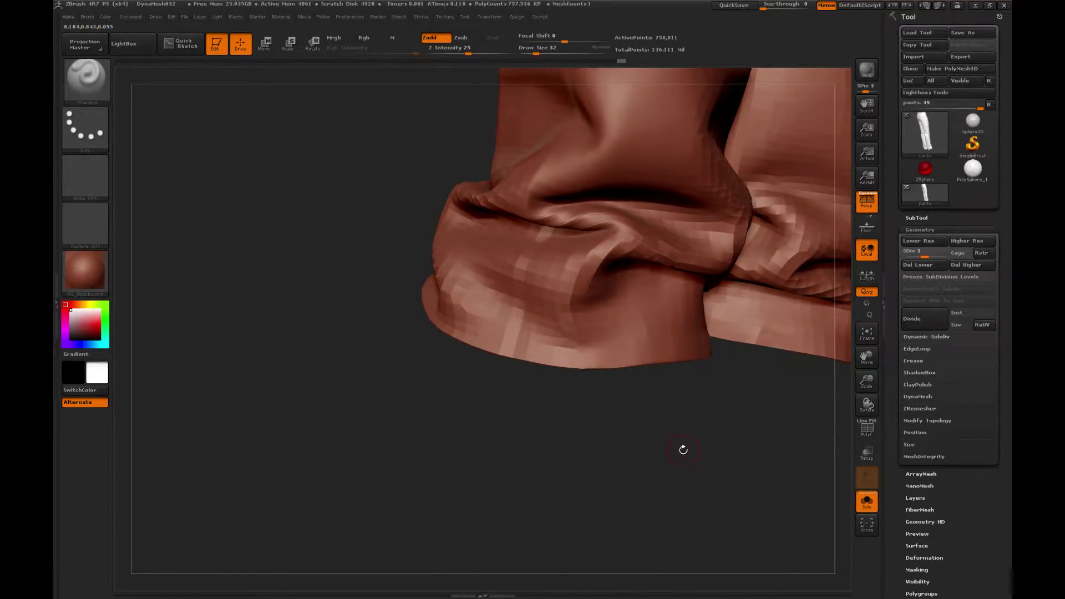
mouse_move(629, 442)
left_mouse_down()
mouse_move(734, 498)
mouse_move(655, 477)
left_mouse_up()
key("shift")
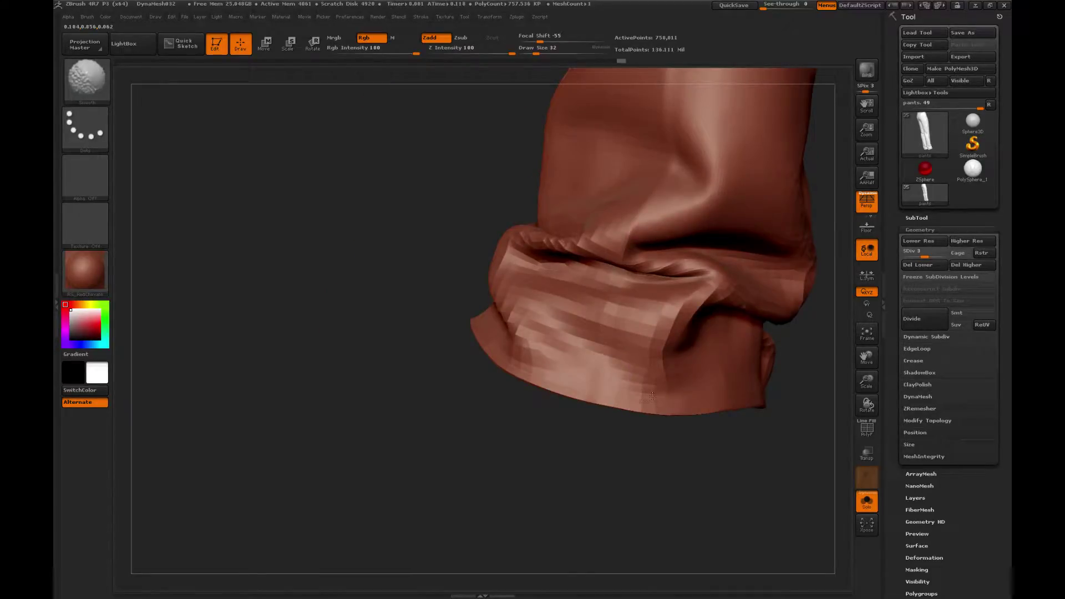
mouse_move(564, 445)
left_mouse_down()
mouse_move(544, 474)
mouse_move(616, 452)
left_mouse_up()
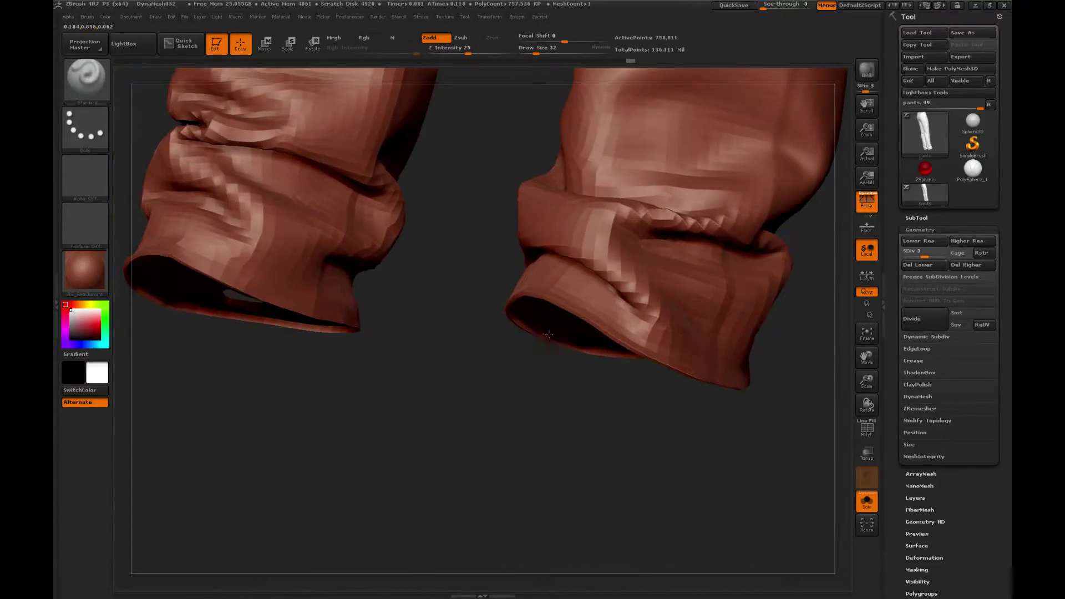
Smooth the side of the cuff around the lowest fold and along the hem.
left_click_drag(548, 334, 597, 330)
key("shift")
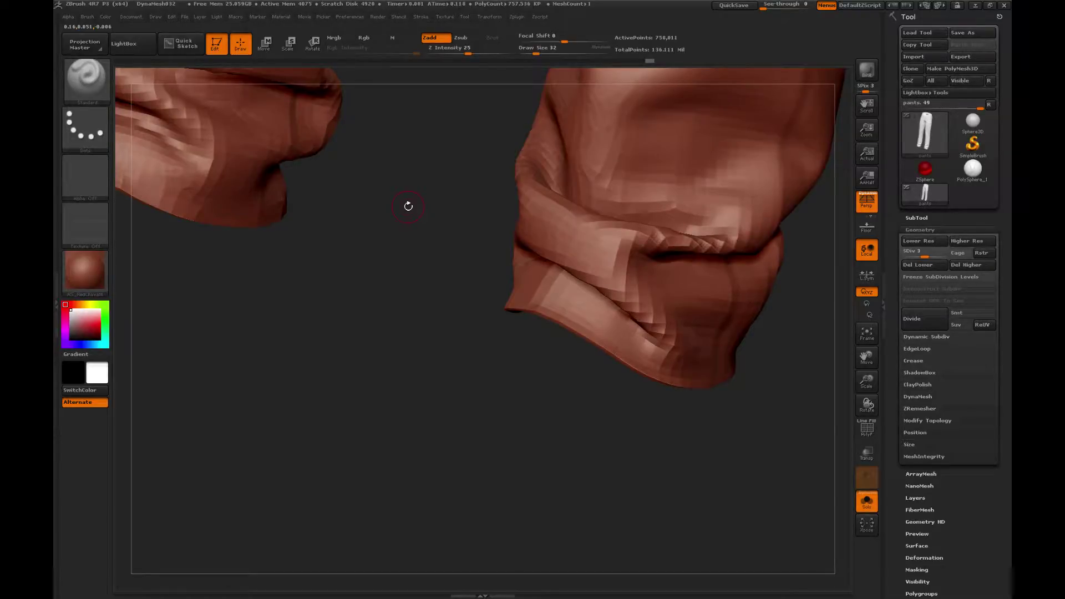
left_click_drag(672, 433, 593, 443)
key("shift")
key("shift")
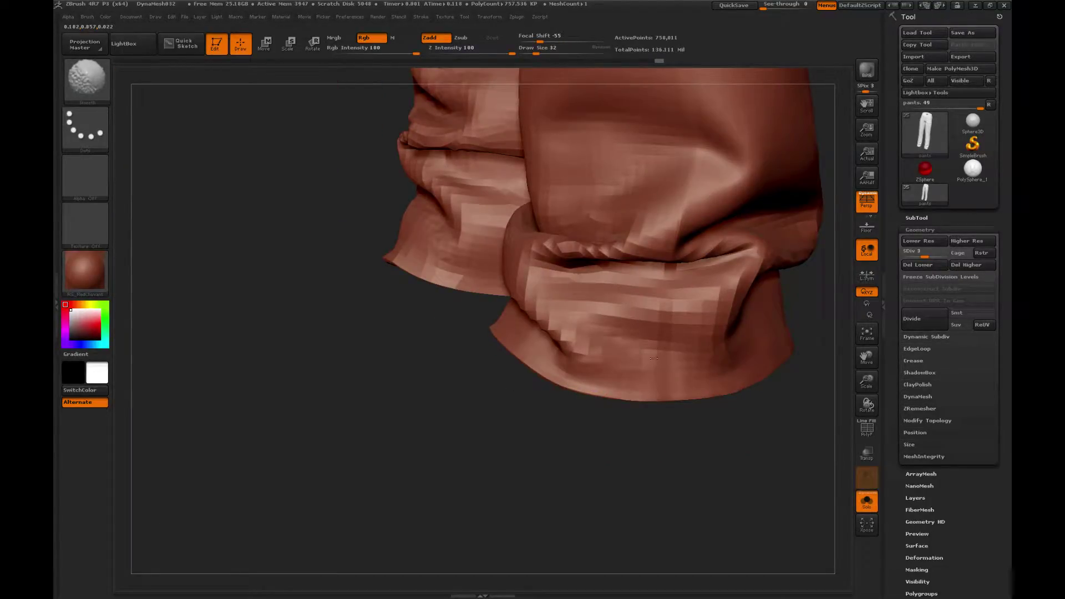
Smooth the vertical creases on the side of the cuff and the fold edge running down to the hem.
left_click_drag(710, 479, 560, 441)
key("shift")
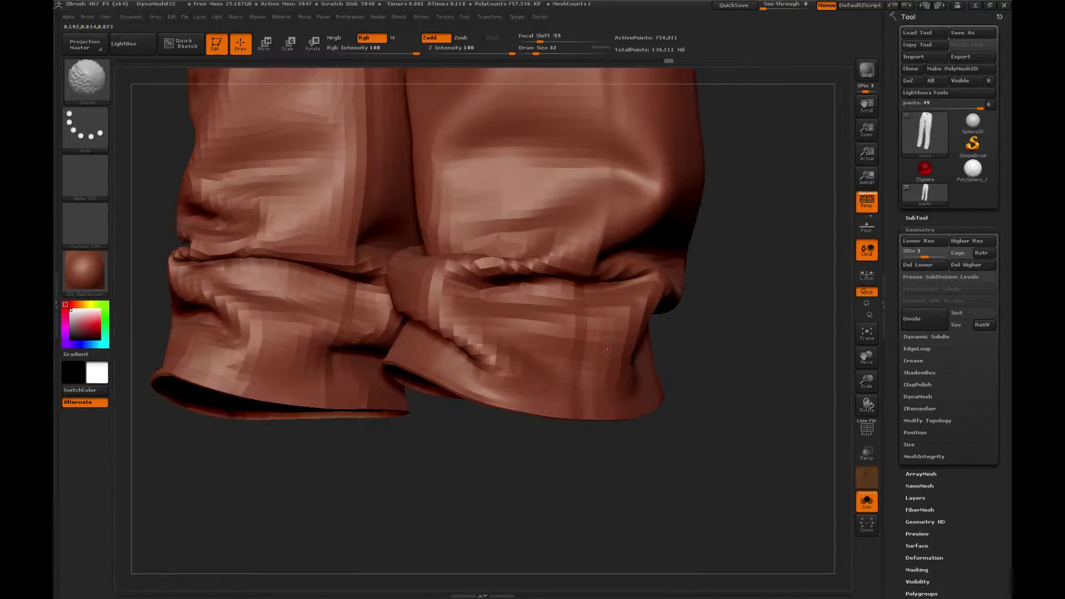
left_click_drag(607, 351, 623, 389, "shift")
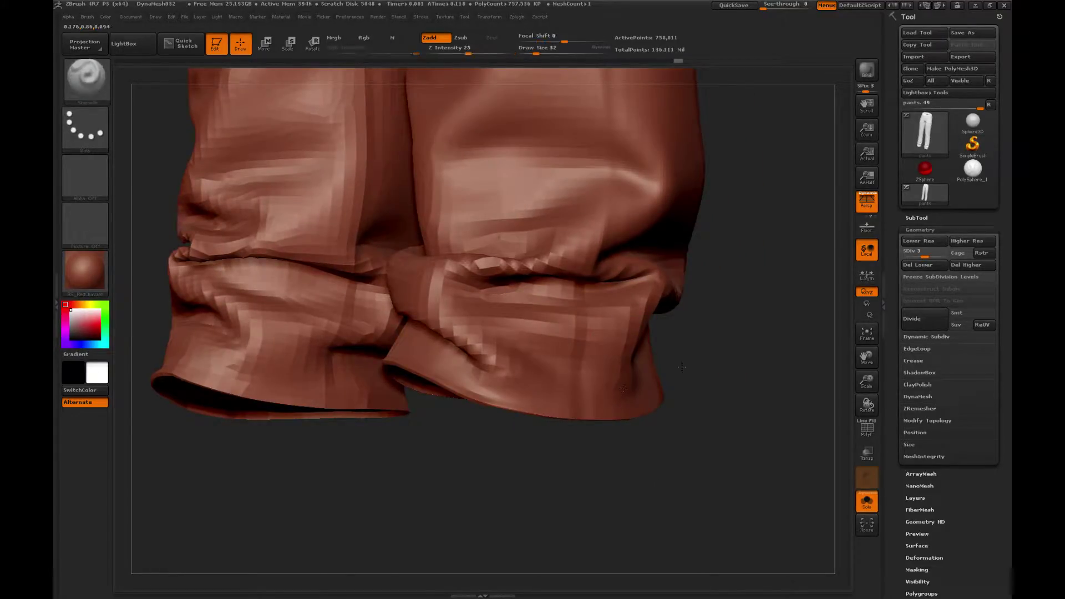
left_click_drag(682, 367, 606, 406, "shift")
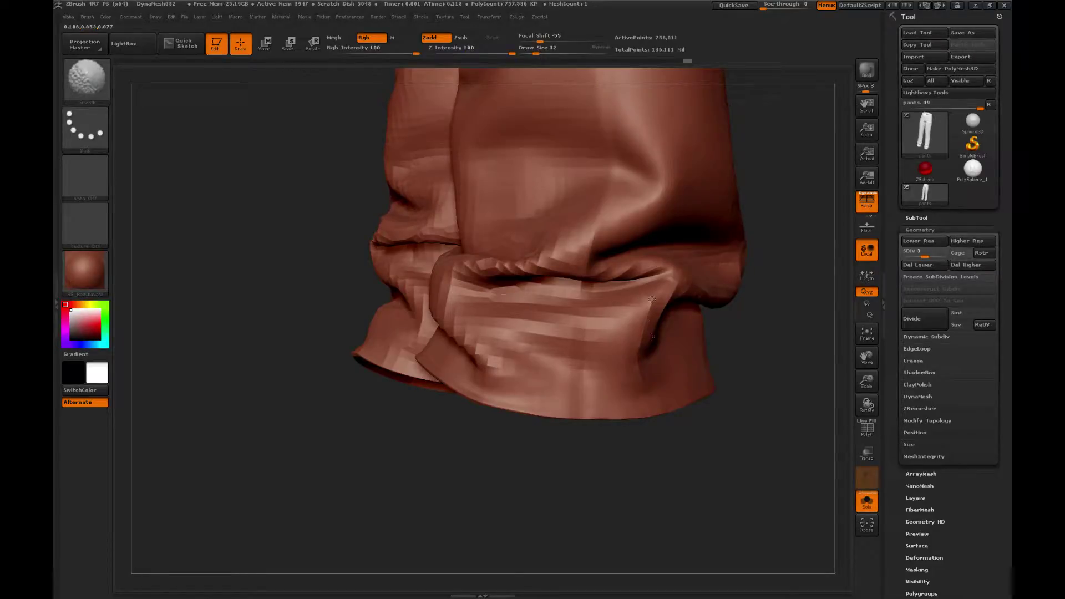
left_click_drag(652, 300, 652, 336, "shift")
mouse_move(738, 345)
left_mouse_down("alt")
mouse_move(713, 361)
mouse_move(638, 355)
left_mouse_up("alt")
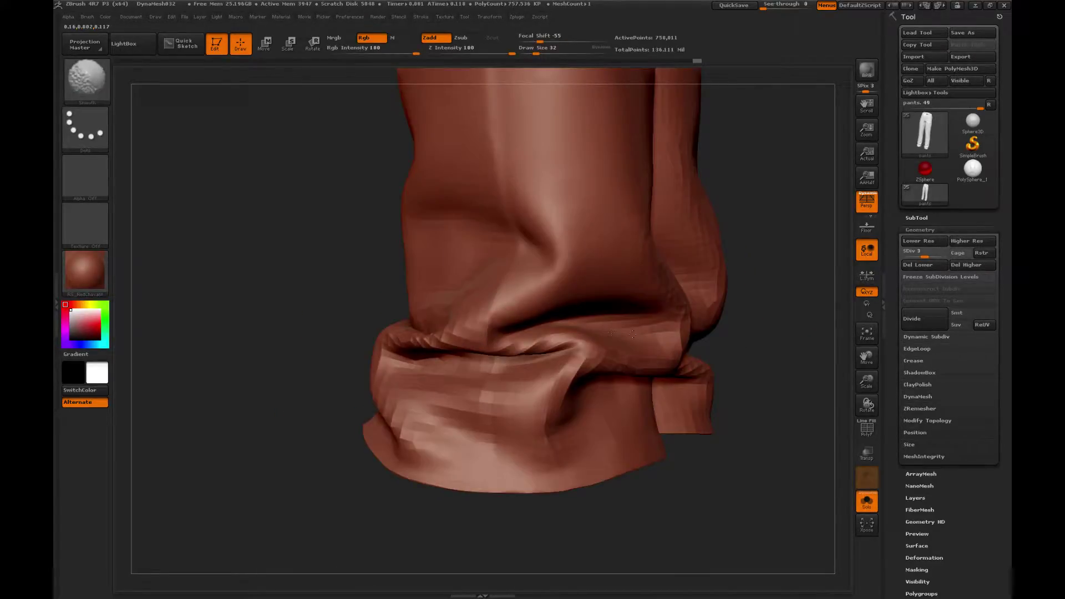
Increase the brush to Draw Size 44 and refine the diagonal fold on the lower leg above the cuff, smoothing it.
mouse_move(771, 294)
left_mouse_down()
mouse_move(643, 291)
mouse_move(672, 308)
left_mouse_up()
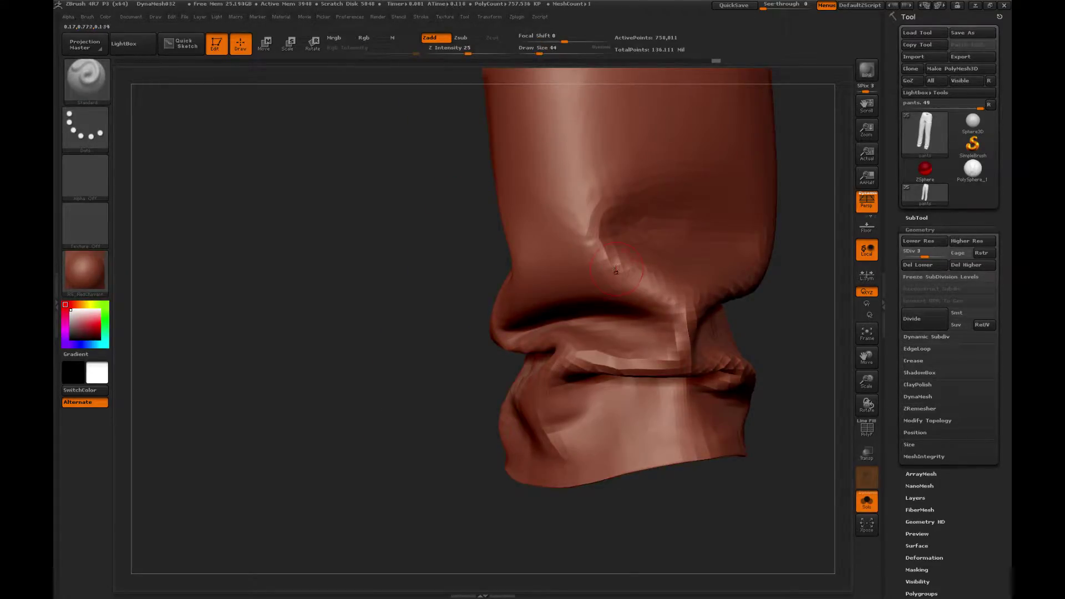
key("shift")
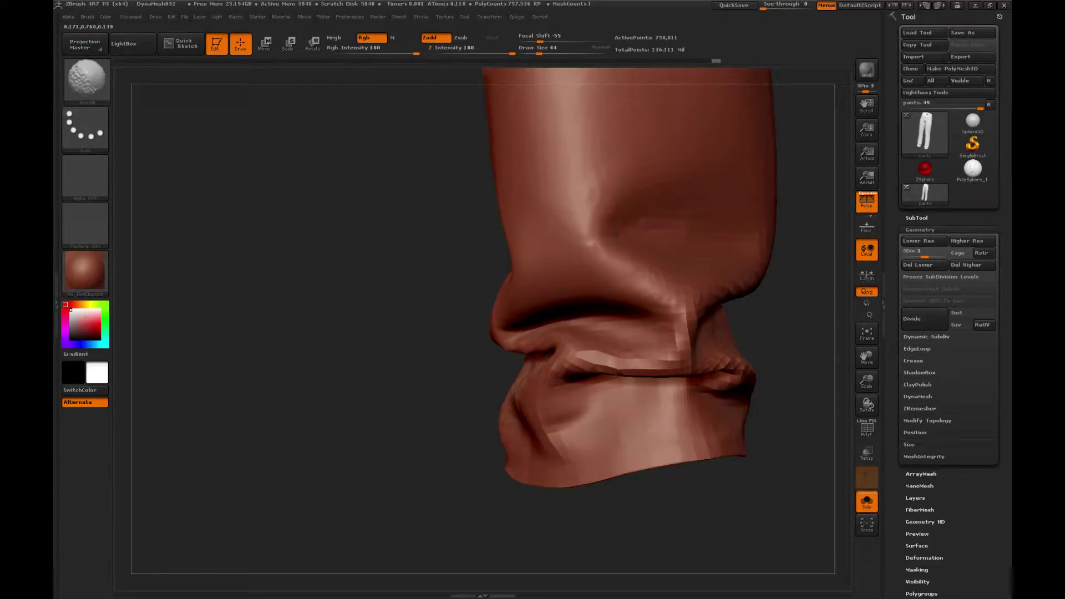
left_click_drag(592, 194, 589, 214, "shift")
mouse_move(772, 430)
left_mouse_down("alt")
mouse_move(765, 380)
mouse_move(729, 494)
left_mouse_up("alt")
Sculpt and smooth the horizontal fold across the lower leg directly above the bunched cuff.
left_click_drag(712, 304, 607, 287)
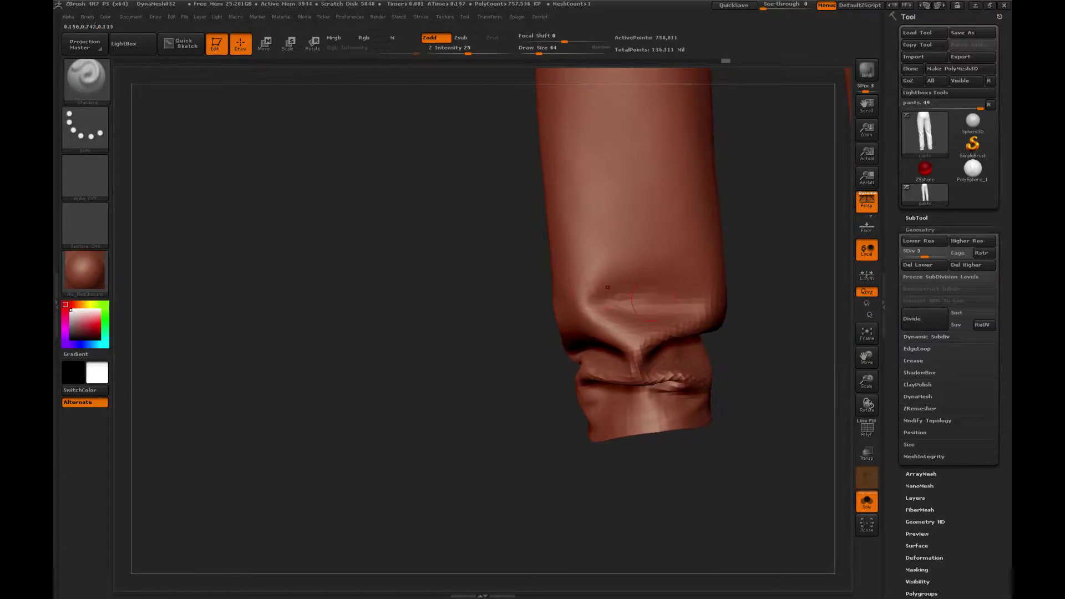
key("shift")
left_click_drag(768, 326, 742, 327)
key("shift")
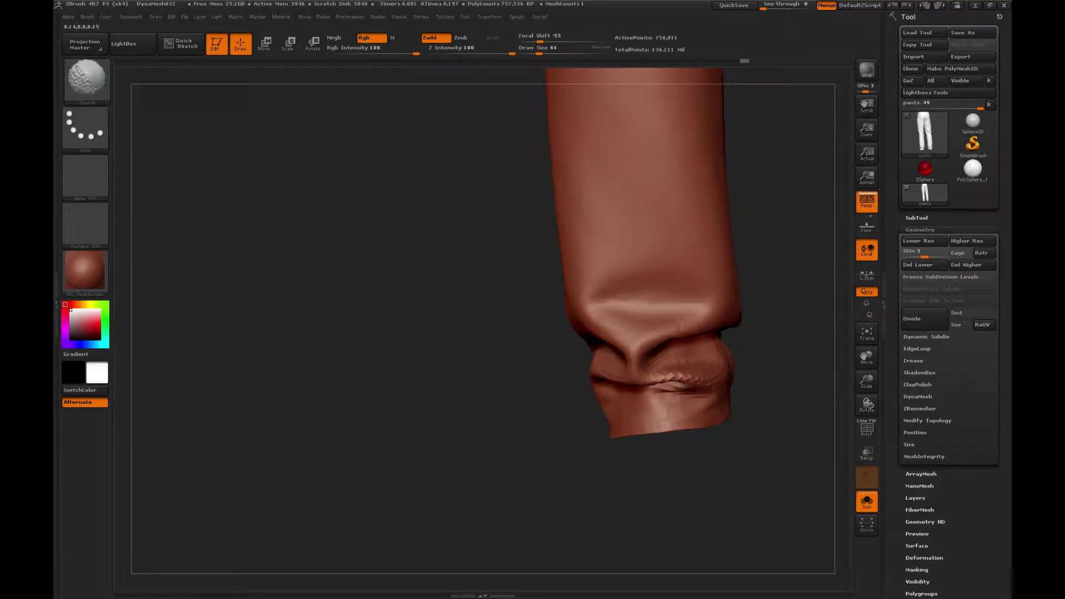
Smooth the jagged crease in the bunched cuff and the fabric below it down to the hem.
left_click_drag(756, 333, 663, 359)
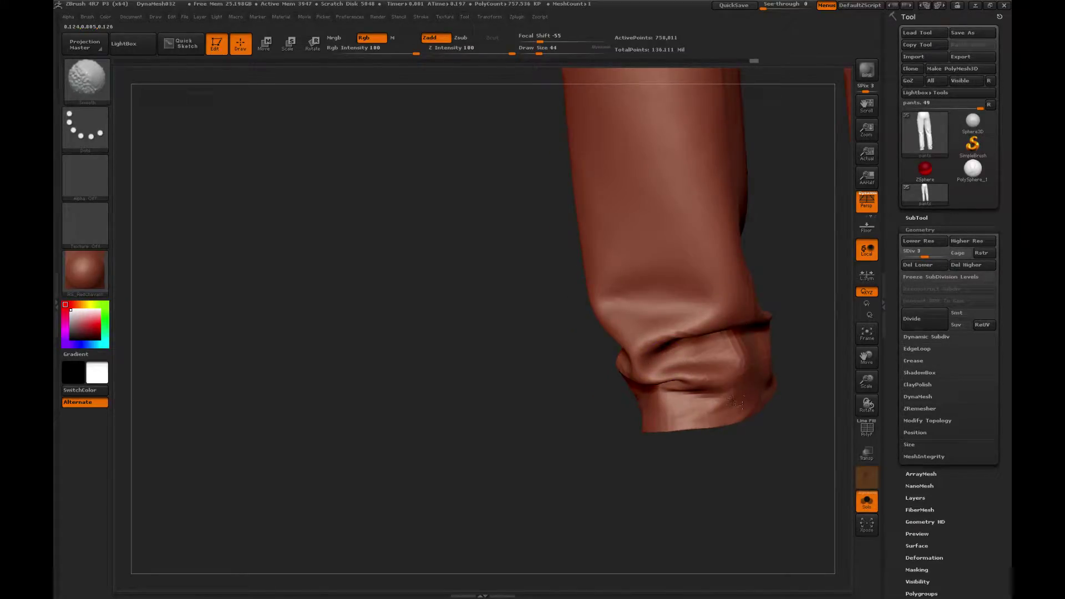
left_click_drag(675, 468, 707, 467)
key("shift")
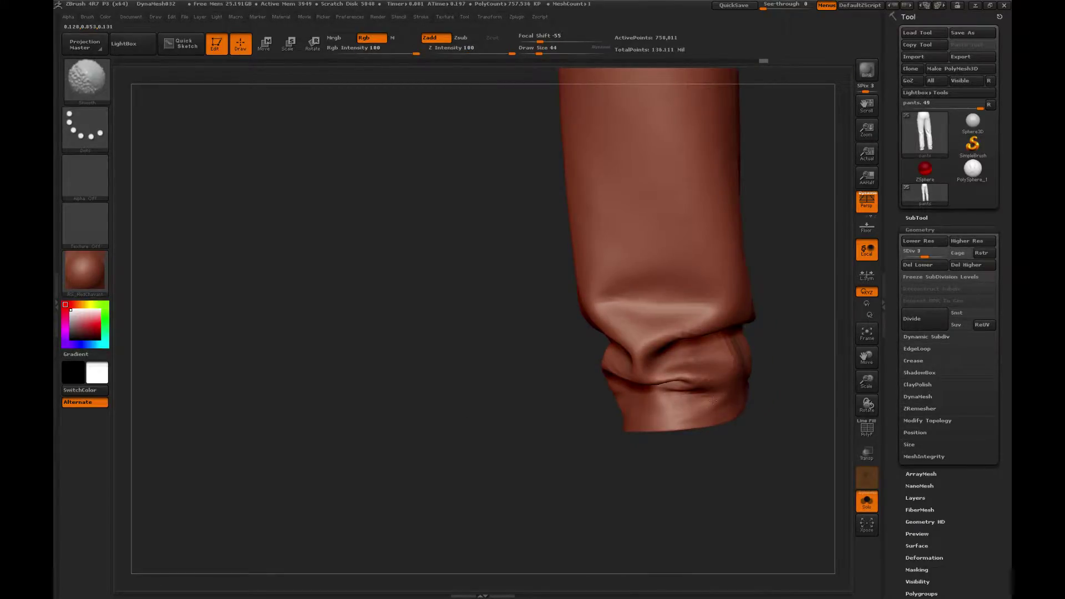
left_click_drag(753, 446, 639, 441, "alt")
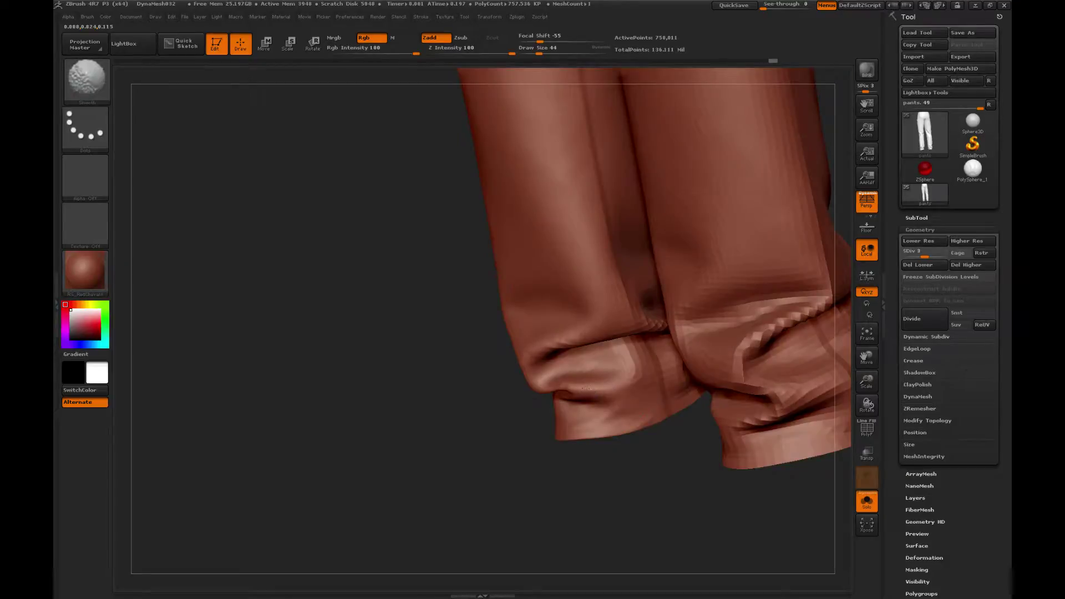
Refine and smooth the seam side of the cuff between the upper fold and the hem.
key("shift")
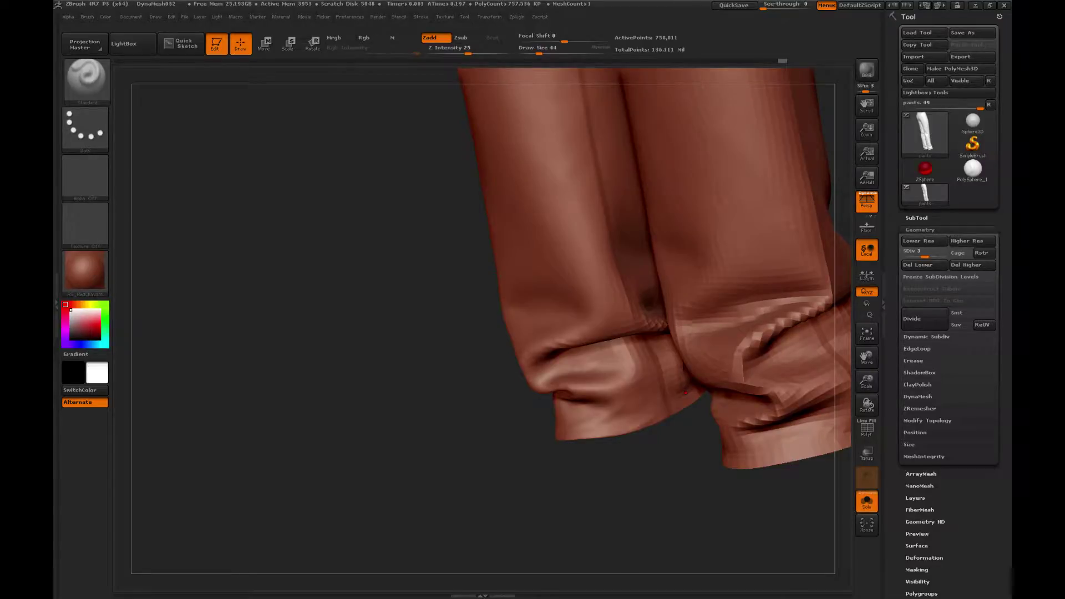
left_click_drag(577, 454, 593, 452)
key("shift")
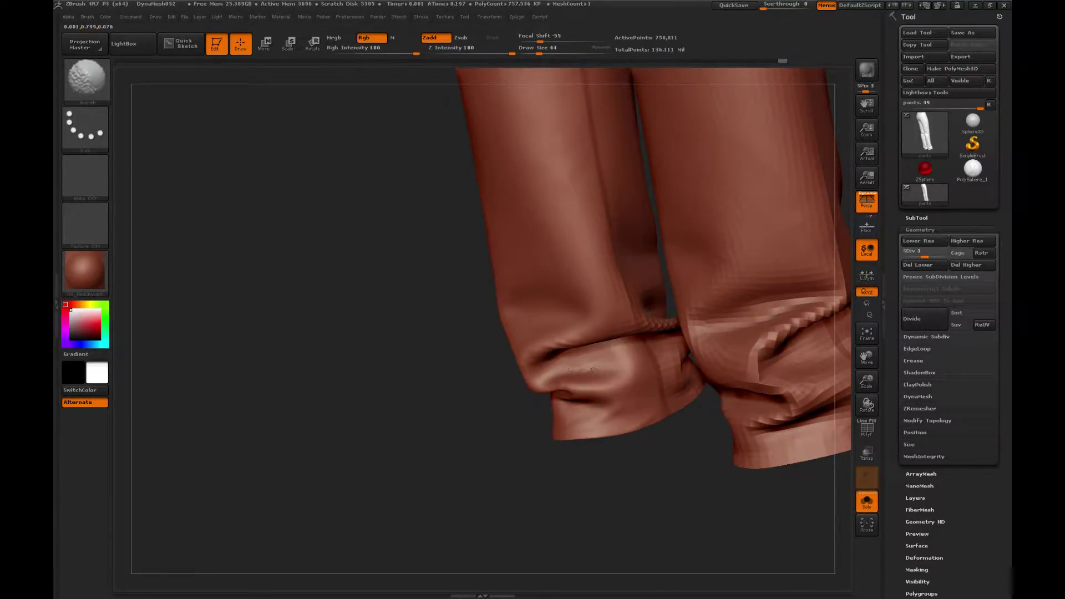
left_click_drag(487, 433, 537, 429)
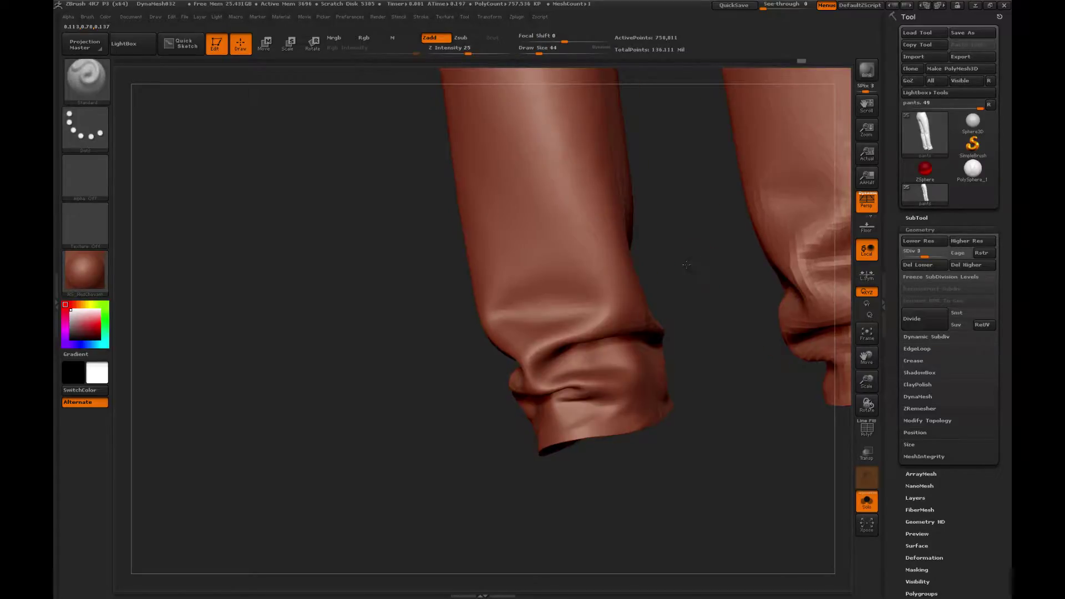
Smooth the Y-shaped folds on the front of the lower legs above the bunched cuffs.
left_click_drag(699, 267, 535, 183)
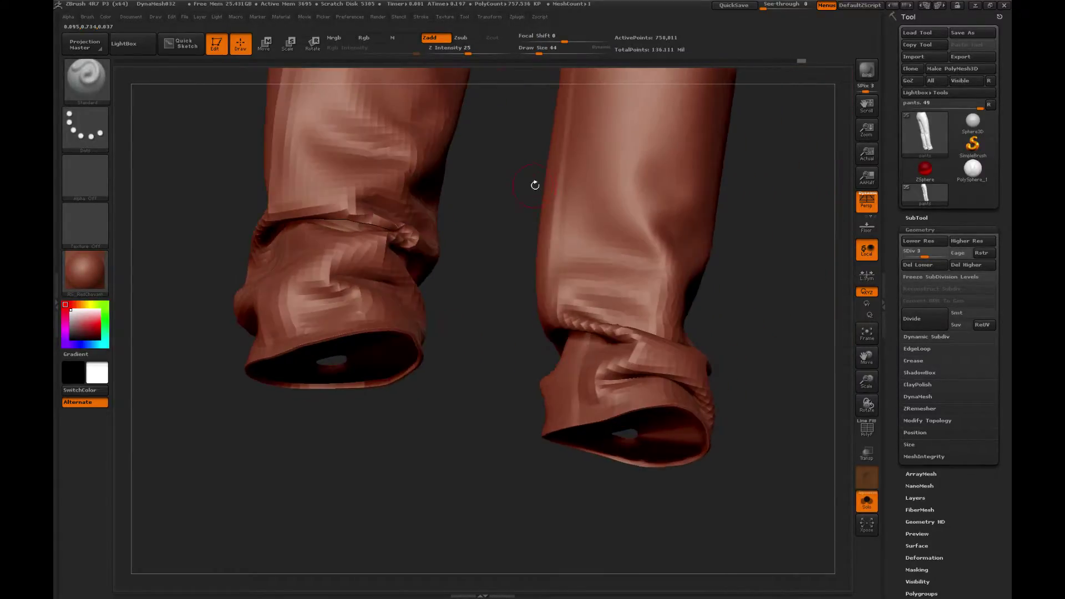
mouse_move(518, 347)
left_mouse_down()
mouse_move(497, 407)
mouse_move(493, 367)
mouse_move(571, 332)
mouse_move(598, 343)
left_mouse_up()
key("shift")
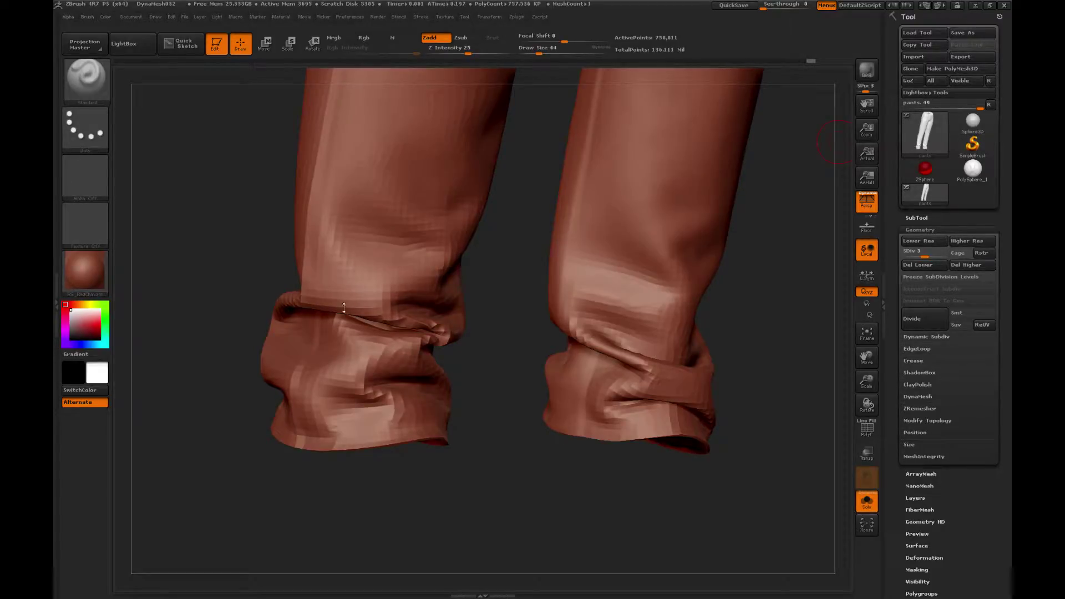
left_click_drag(532, 483, 473, 402)
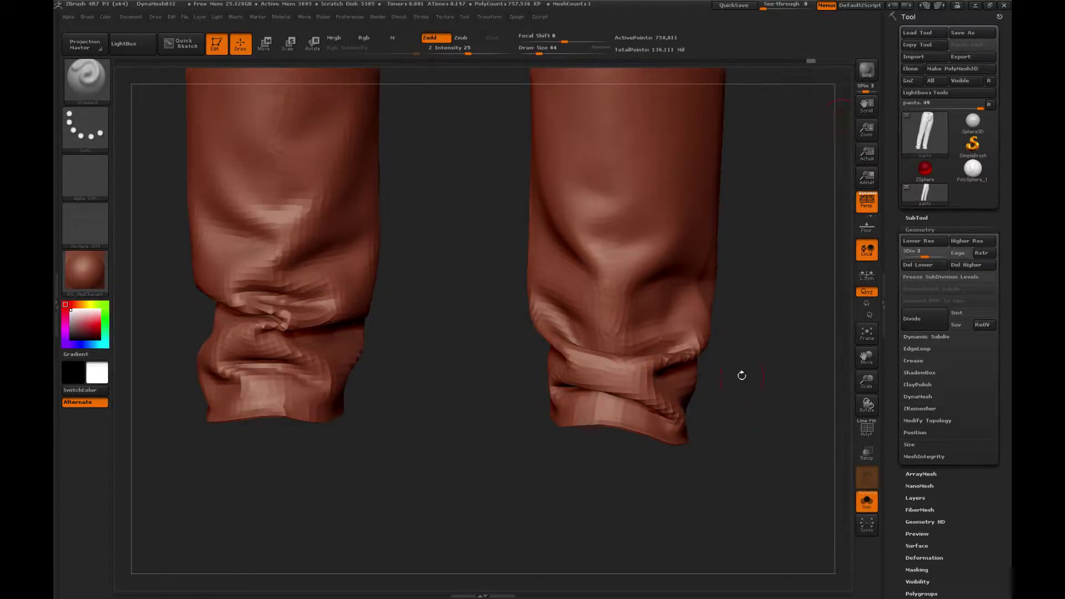
mouse_move(763, 373)
left_mouse_down()
mouse_move(769, 321)
mouse_move(767, 337)
left_mouse_up()
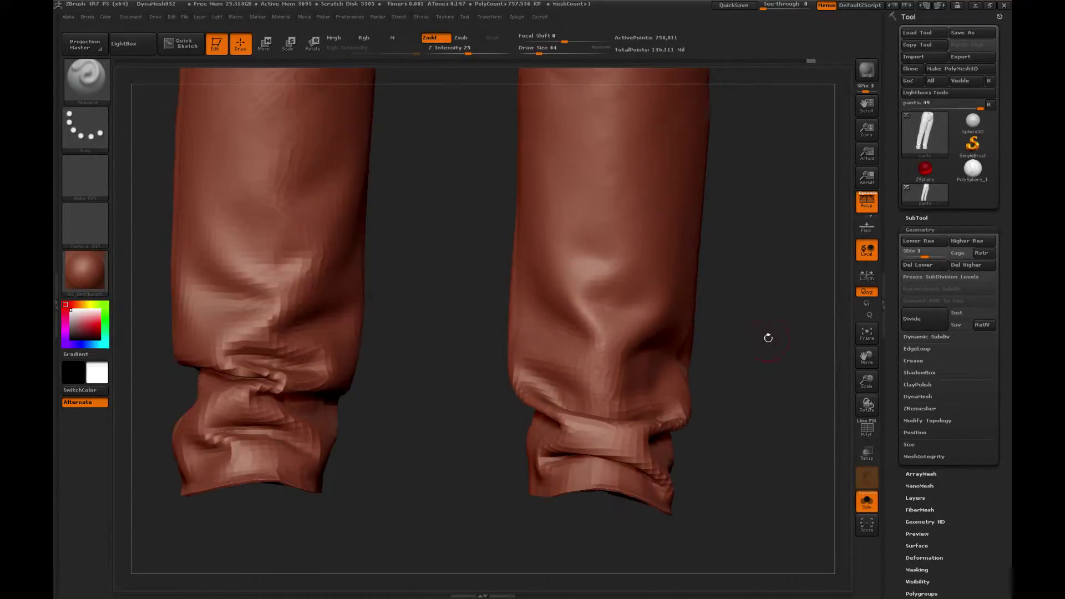
key("shift")
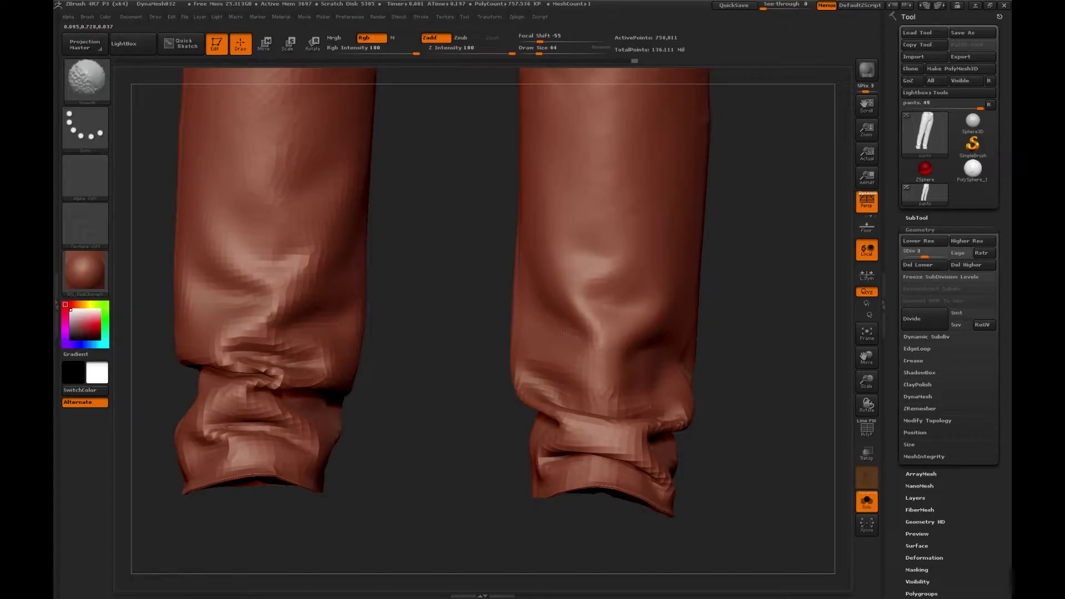
left_click_drag(581, 334, 535, 314, "shift")
left_click_drag(443, 285, 568, 364)
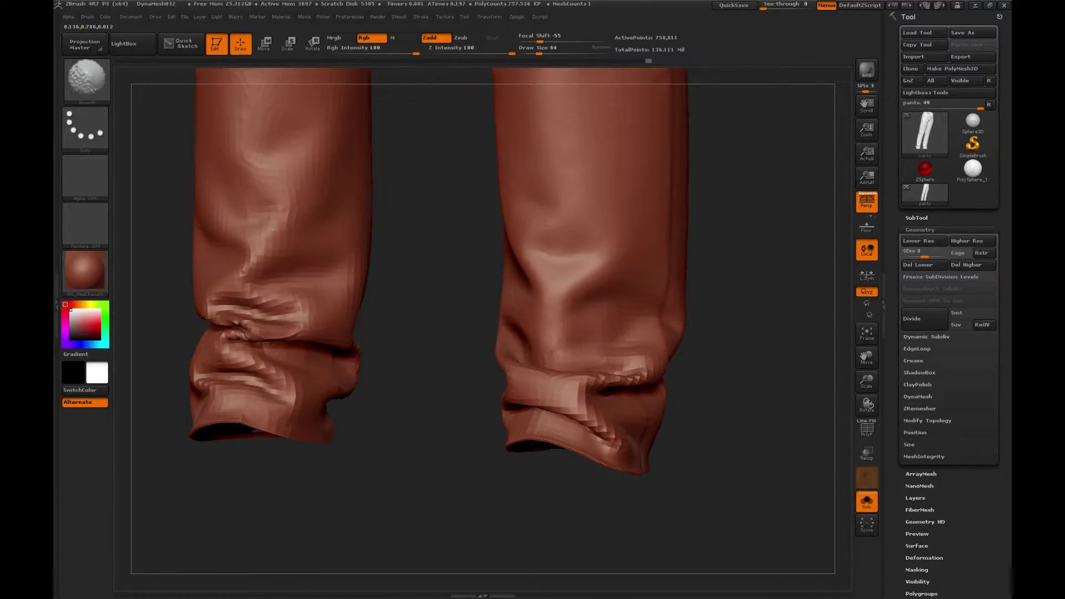
Sculpt and smooth the side seam of the other lower leg just above its cuff.
left_click_drag(735, 269, 655, 272)
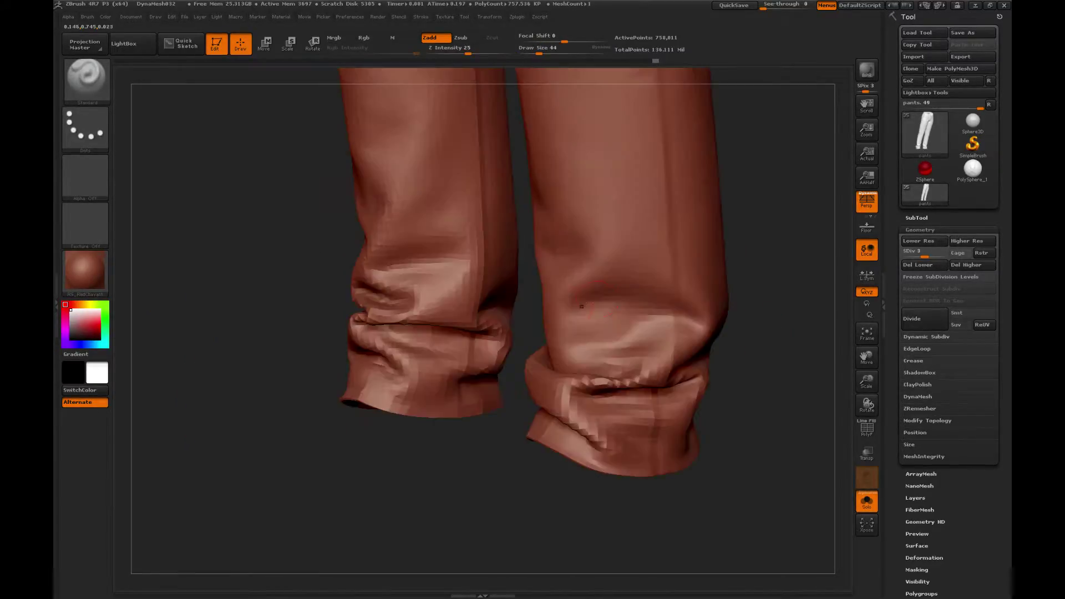
left_click_drag(300, 252, 418, 283, "alt")
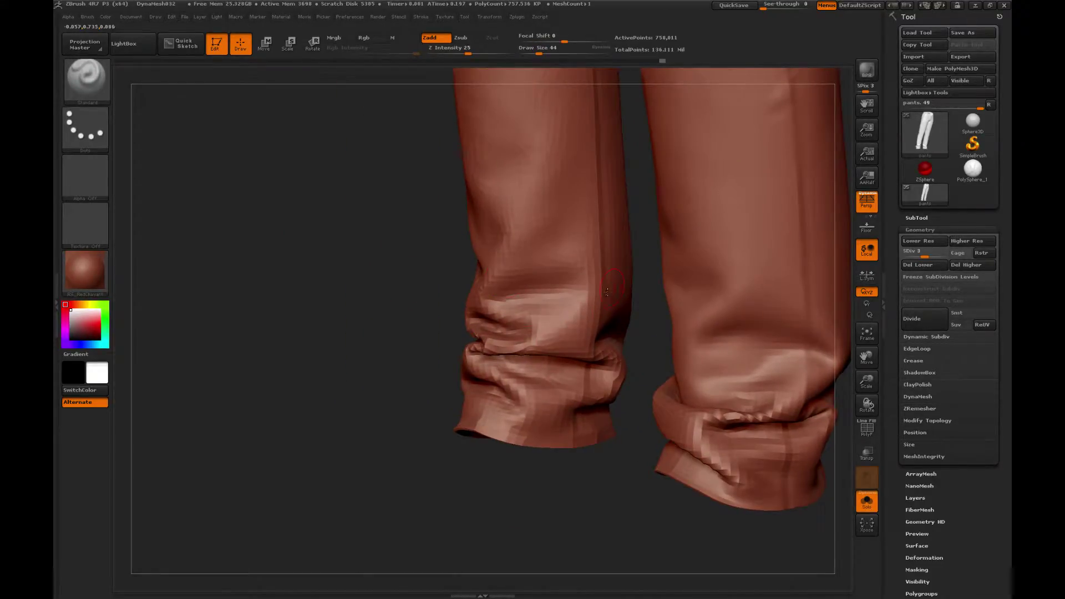
key("shift")
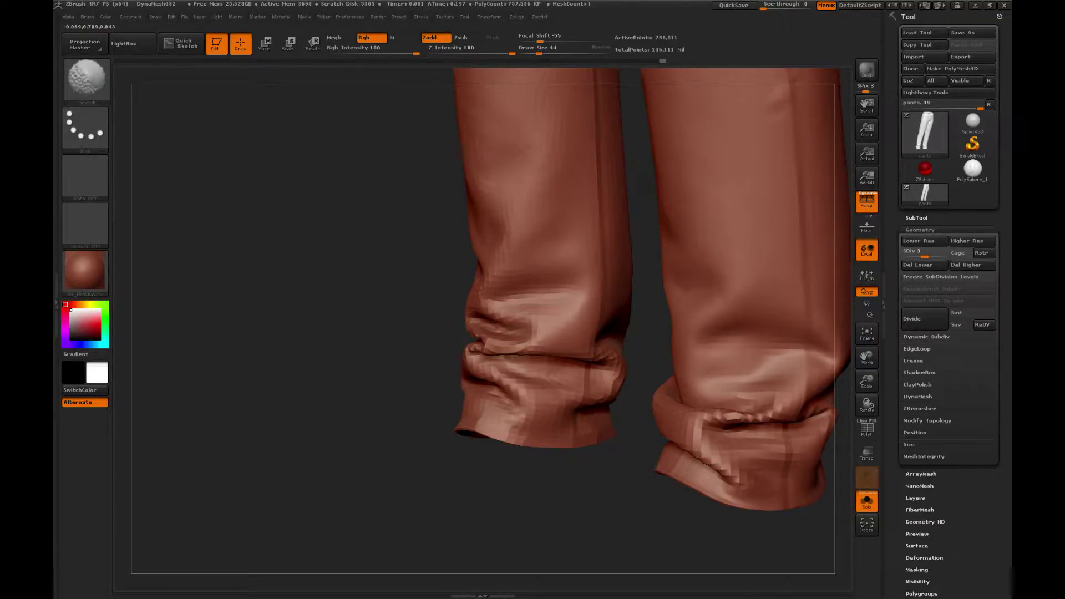
Smooth the front and outer side of that leg from the bunched folds up along the shin.
left_click_drag(402, 322, 507, 280)
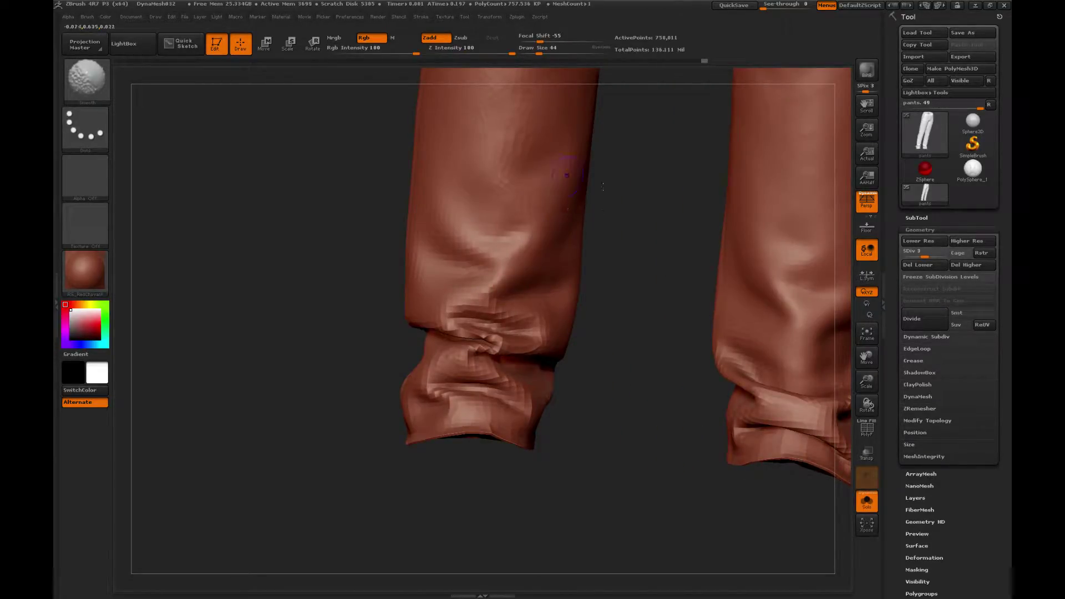
left_click_drag(635, 225, 704, 299, "alt")
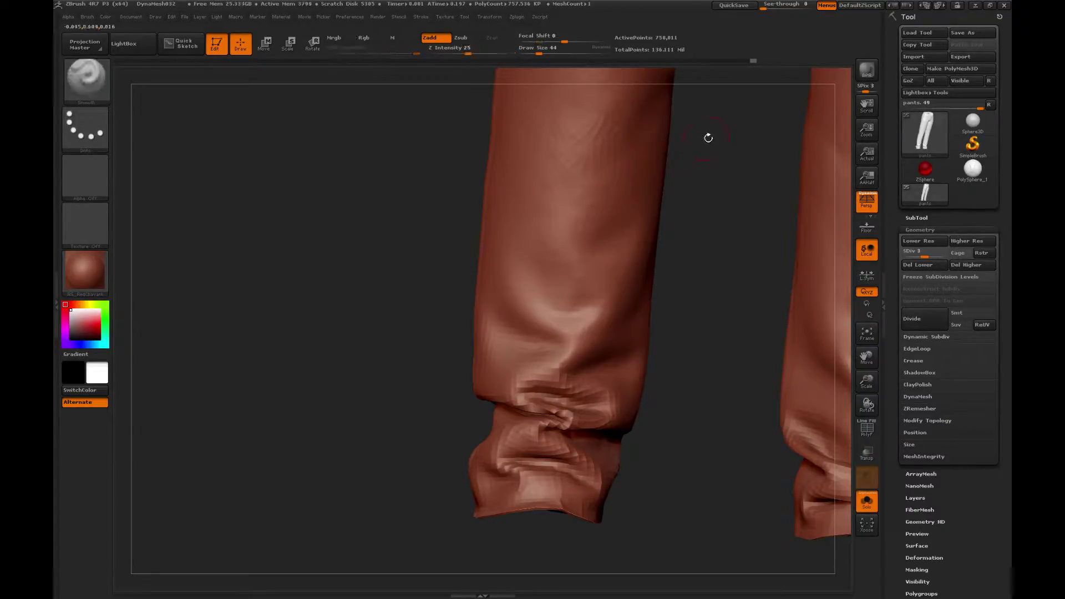
left_click_drag(711, 138, 708, 280, "alt")
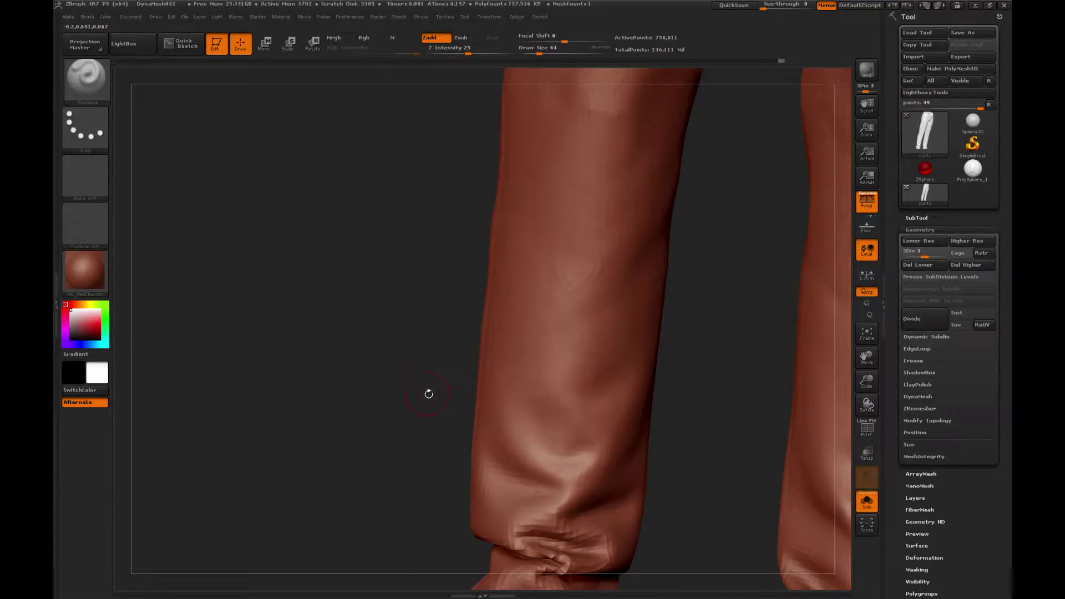
mouse_move(428, 393)
left_mouse_down("alt")
mouse_move(468, 291)
mouse_move(519, 207)
left_mouse_up("alt")
left_click_drag(447, 238, 513, 290)
key("shift")
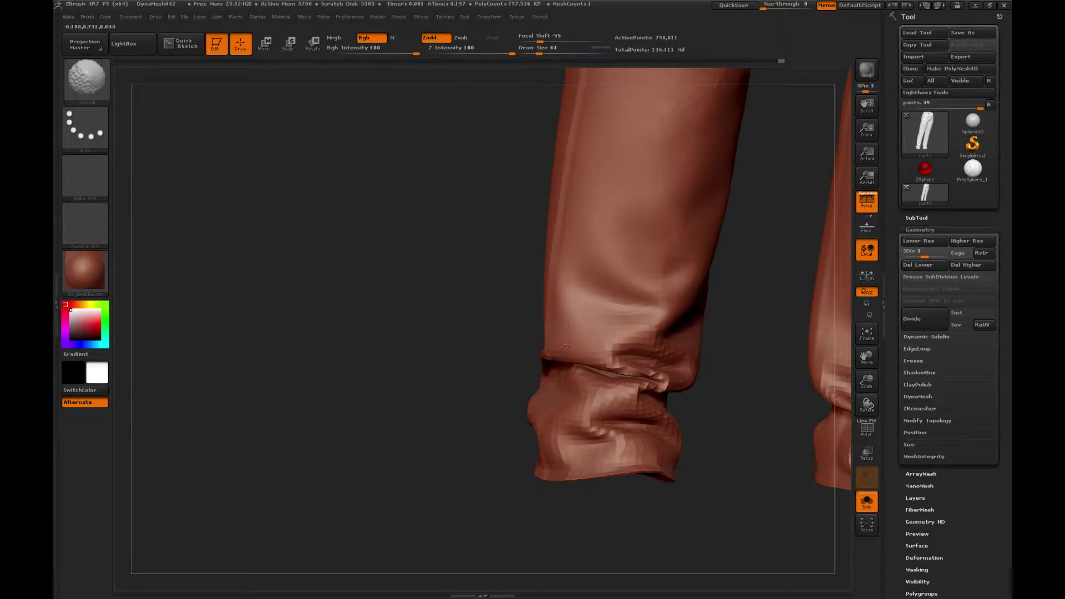
Smooth the wrinkles of the same leg's cuff below the bunched folds and along its hem.
mouse_move(744, 316)
left_mouse_down()
mouse_move(743, 244)
mouse_move(763, 244)
left_mouse_up()
left_click_drag(592, 367, 599, 362, "shift")
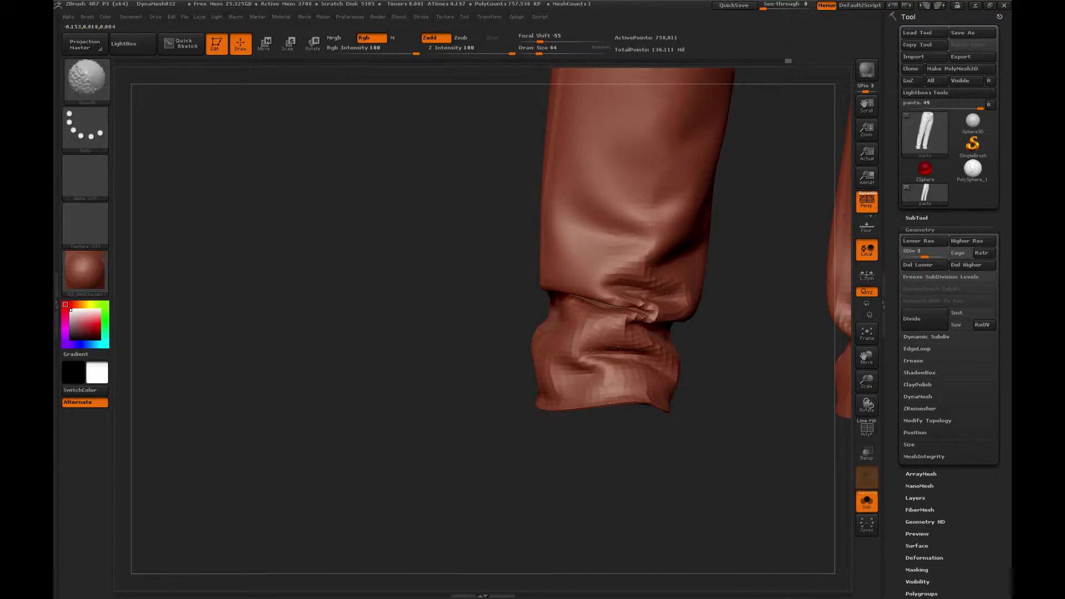
left_click_drag(746, 340, 718, 333)
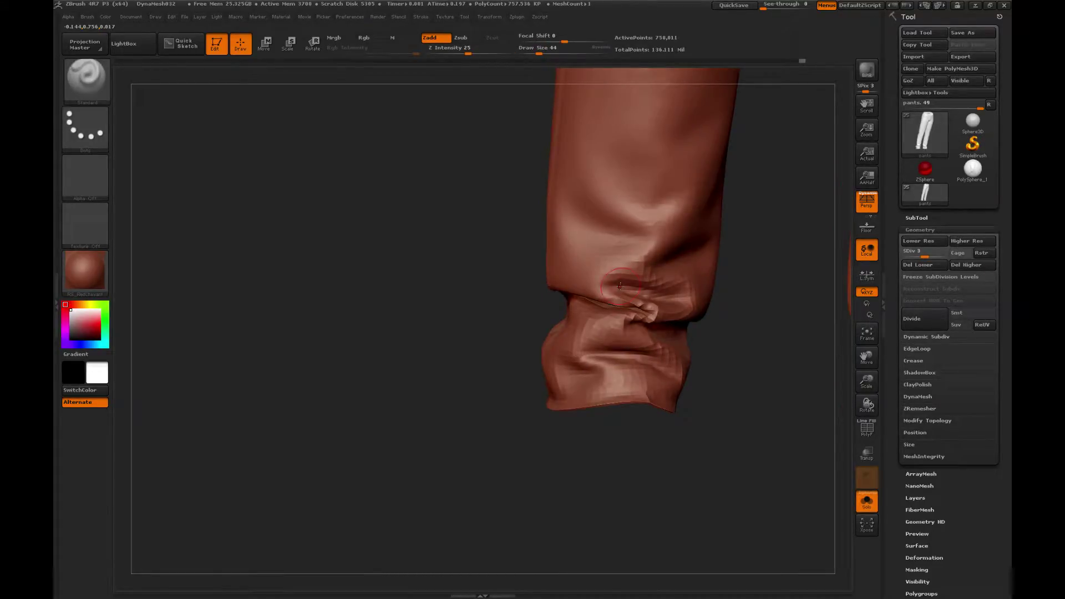
key("shift")
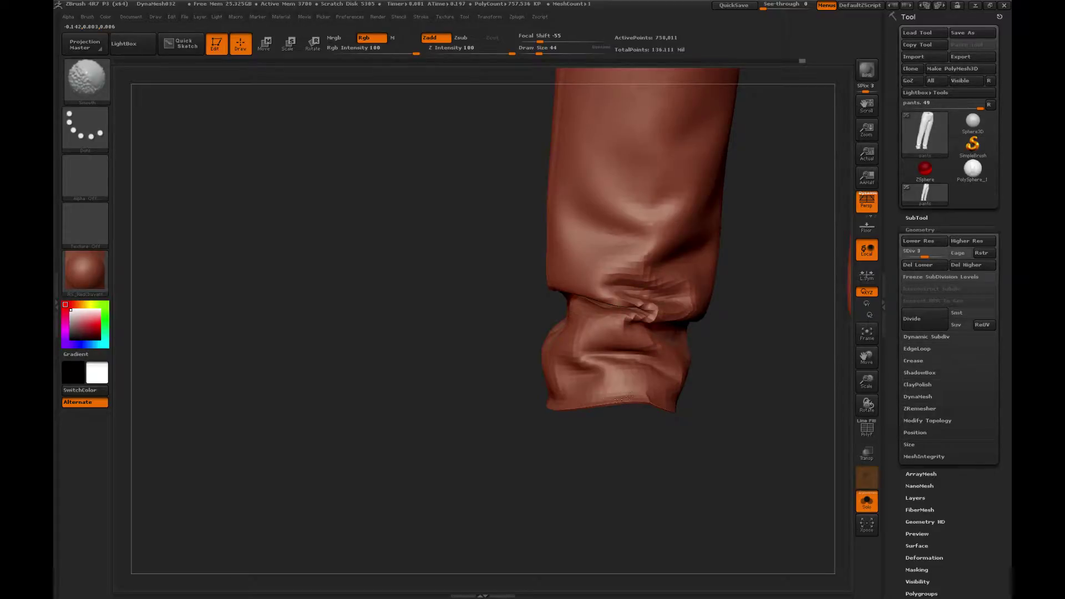
mouse_move(624, 398)
left_mouse_down("shift")
mouse_move(601, 404)
mouse_move(624, 402)
left_mouse_up("shift")
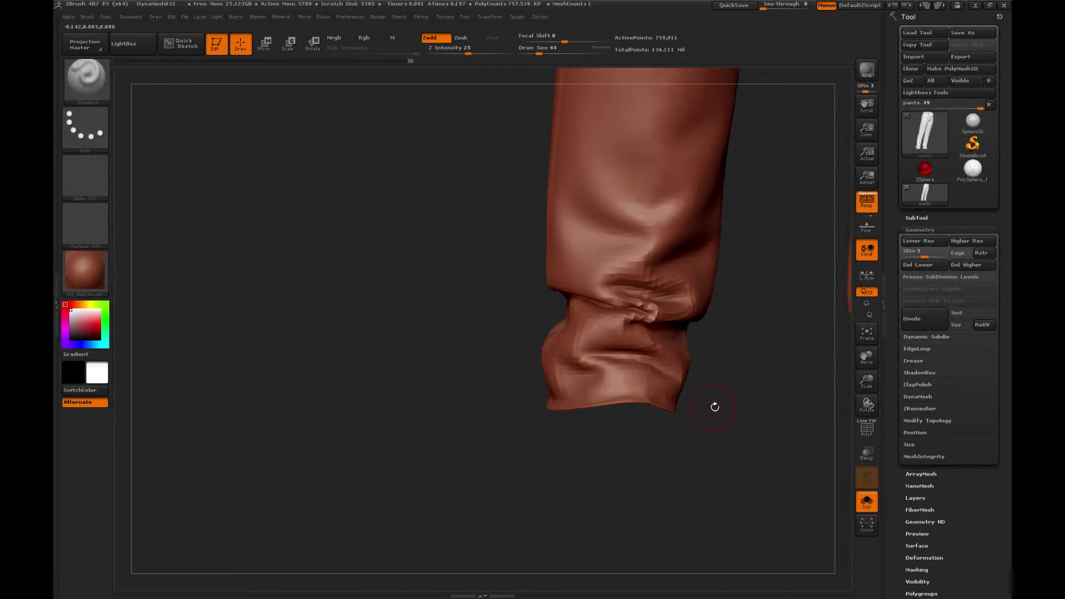
Smooth the remaining cuff wrinkles around to the seam side, between the bunched fold and the hem.
left_click_drag(714, 407, 683, 399)
key("shift")
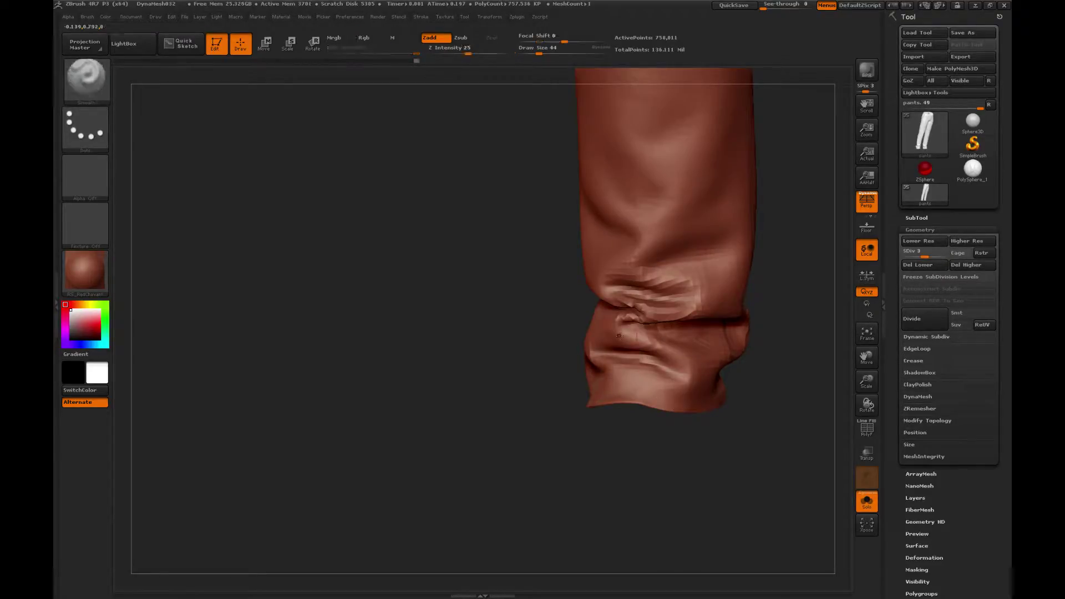
left_click_drag(775, 391, 638, 369)
key("shift")
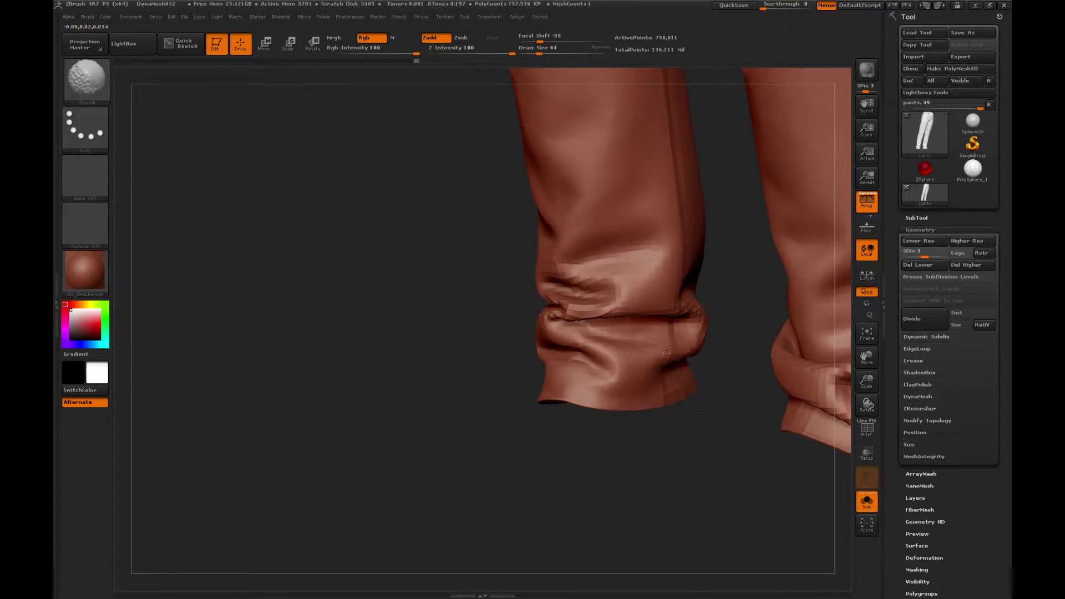
Smooth the jagged horizontal crease across the front of the other leg's cuff, just below the bunched fold.
mouse_move(777, 439)
left_mouse_down()
mouse_move(641, 447)
mouse_move(620, 375)
left_mouse_up()
key("shift")
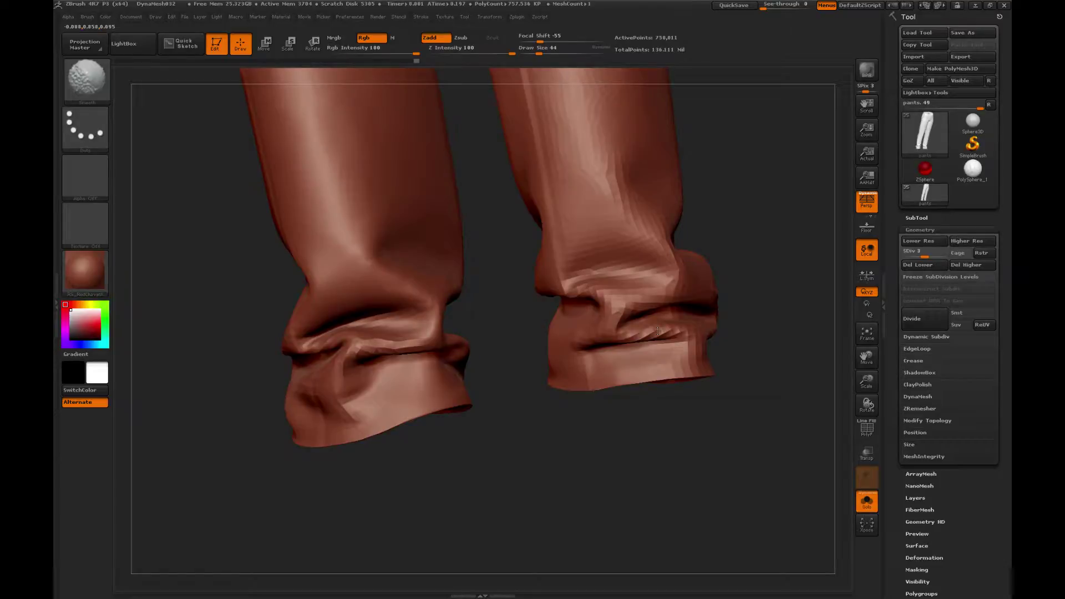
left_click_drag(658, 331, 672, 328, "shift")
left_click_drag(490, 279, 477, 285)
left_click_drag(610, 330, 591, 340, "shift")
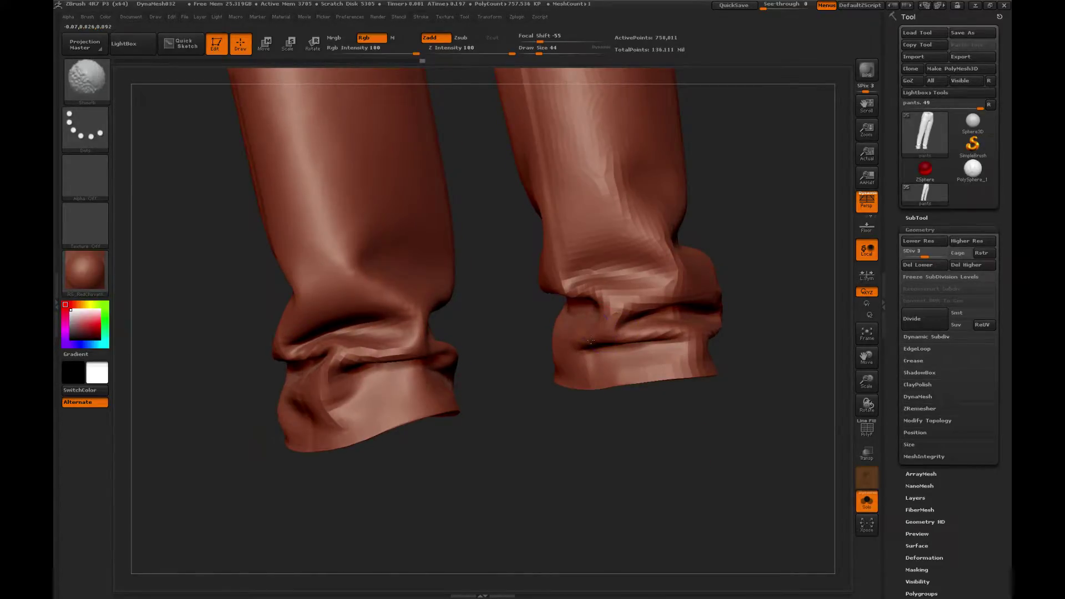
Subdivide the pants to level 4 and smooth the blocky bunched fold above that cuff.
key("ctrl+d")
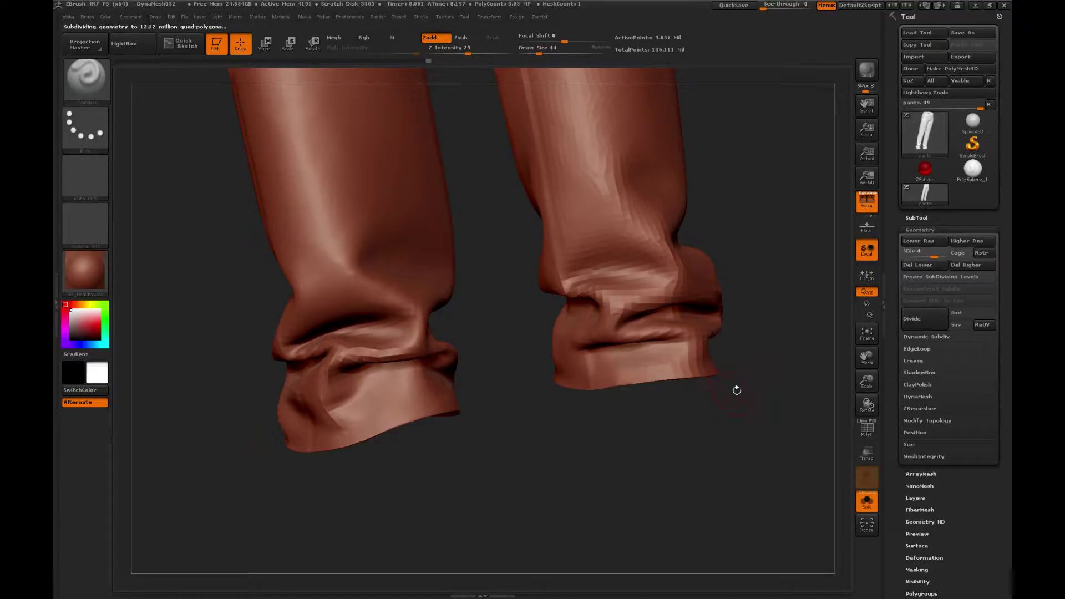
right_click_drag(722, 413, 588, 374)
key("shift")
left_click_drag(581, 370, 571, 379, "shift")
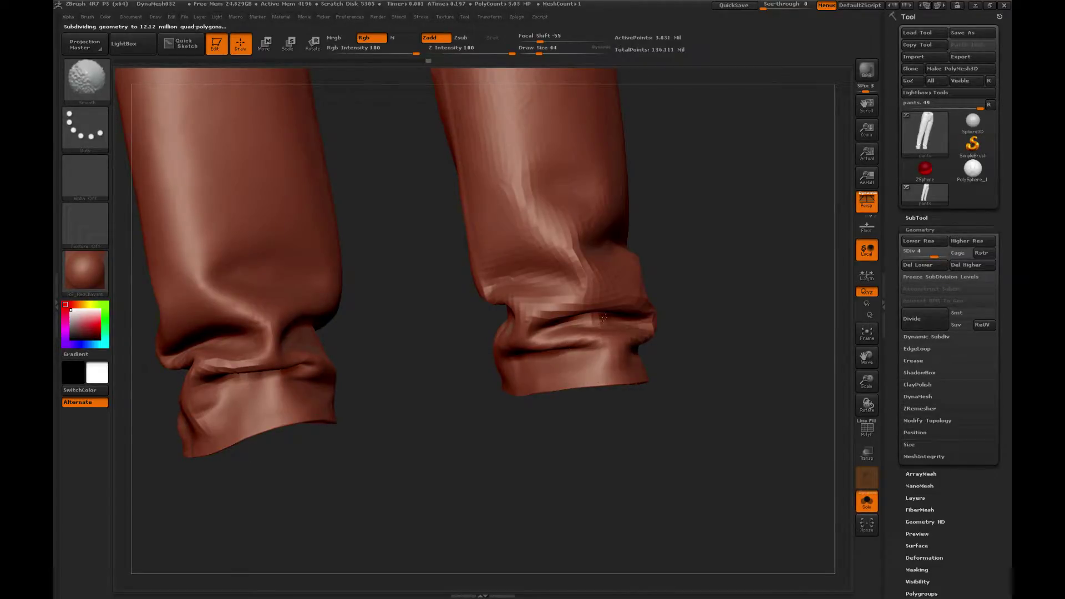
mouse_move(699, 226)
left_mouse_down("alt")
mouse_move(700, 312)
mouse_move(740, 322)
left_mouse_up("alt")
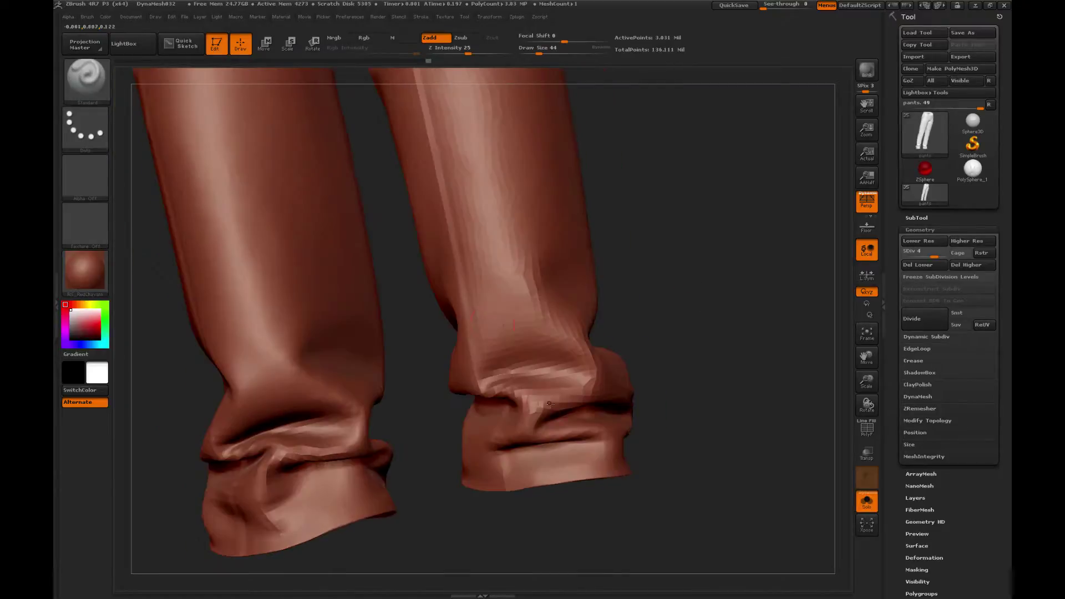
left_click_drag(549, 403, 542, 407, "shift")
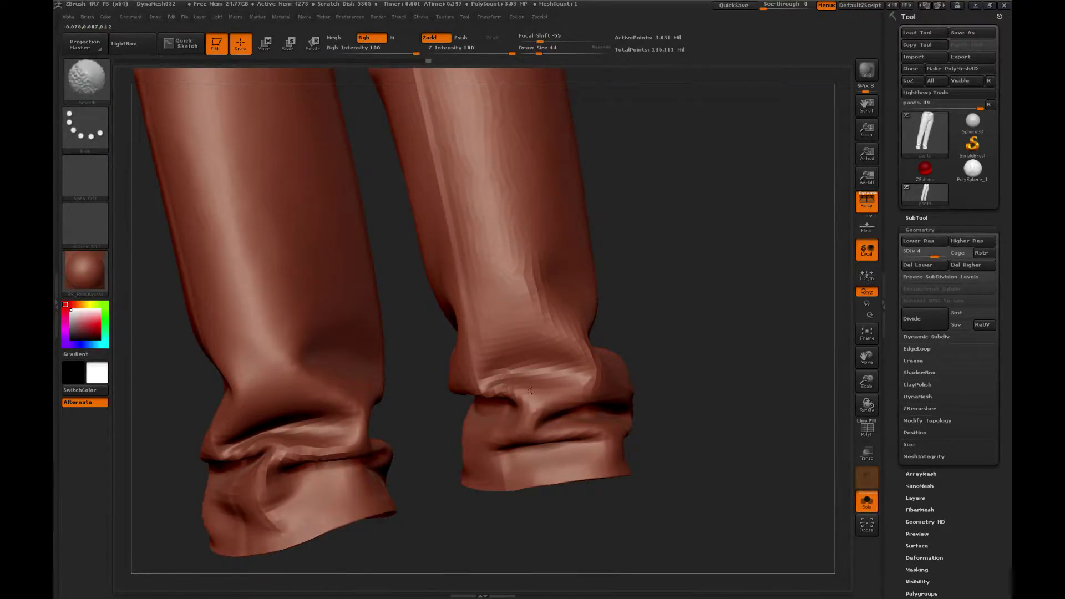
Smooth the upper ridge of the bunched fold and the stepped surface directly above it on the same leg.
left_click_drag(426, 352, 410, 359)
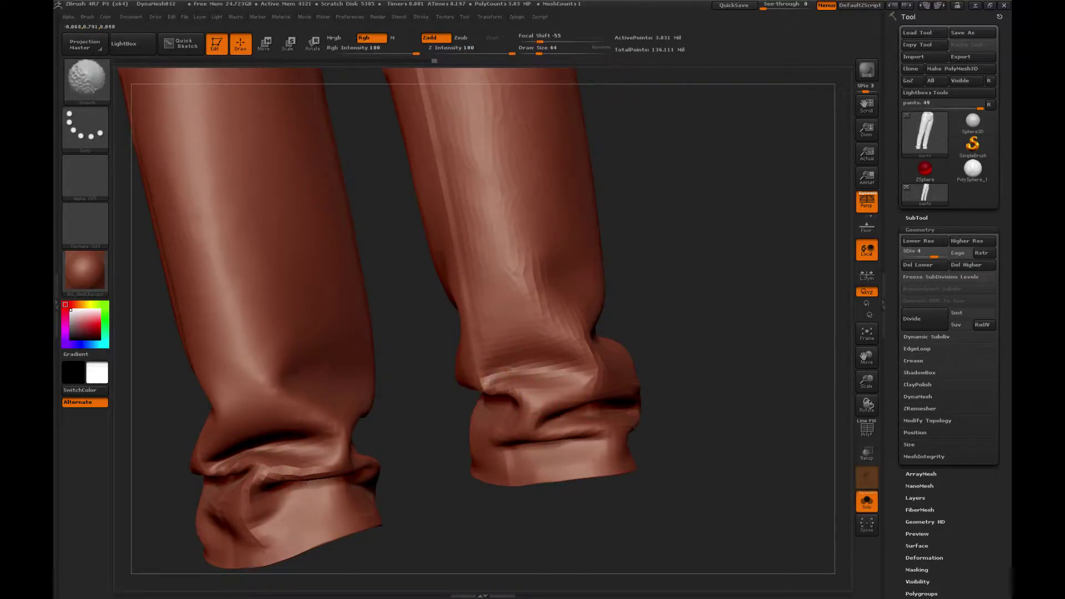
left_click_drag(500, 385, 534, 381, "shift")
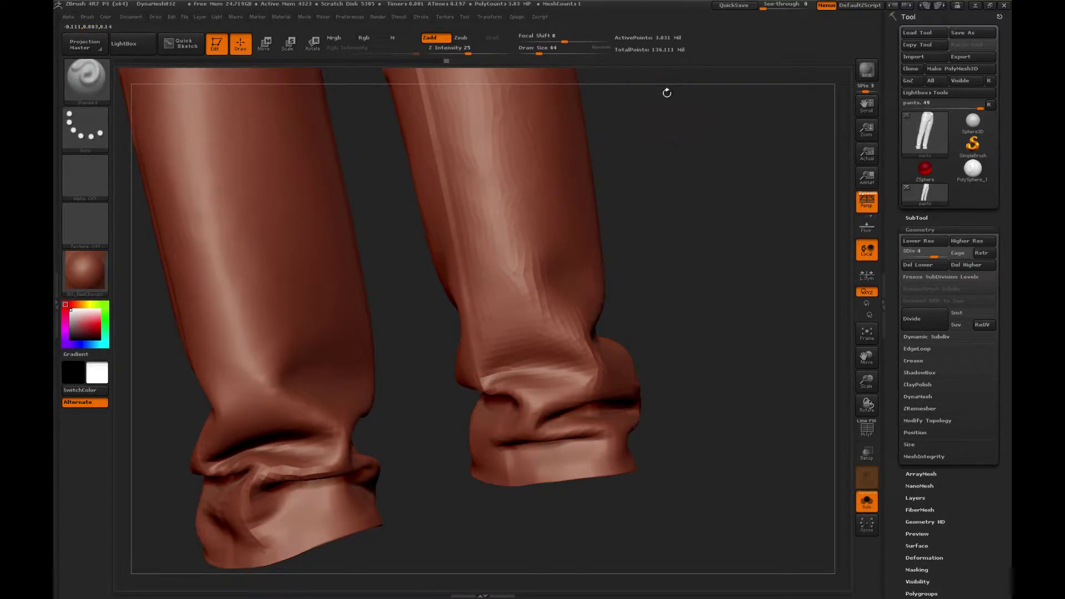
left_click_drag(670, 221, 630, 224)
left_click_drag(573, 340, 584, 350, "shift")
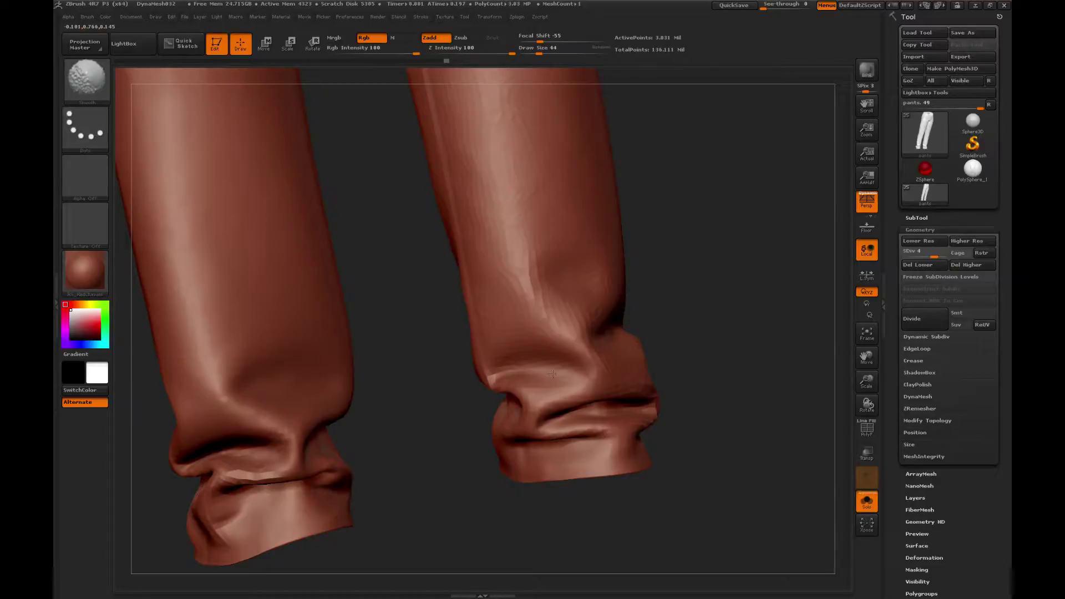
Enlarge the brush and smooth the rough front of that lower leg from above the folds up along the shin.
left_click_drag(695, 269, 439, 228)
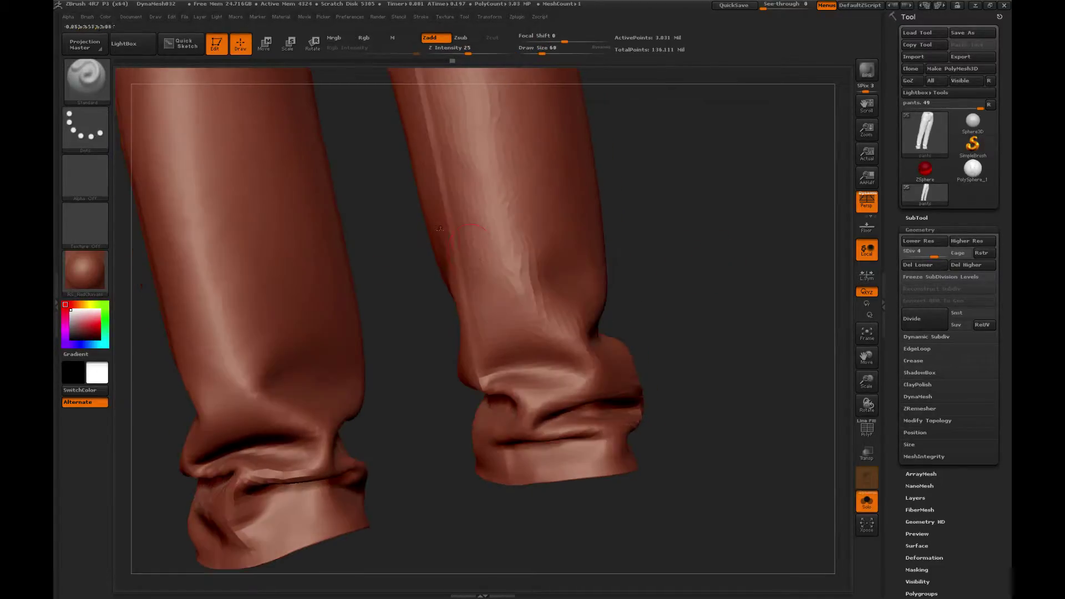
key("shift")
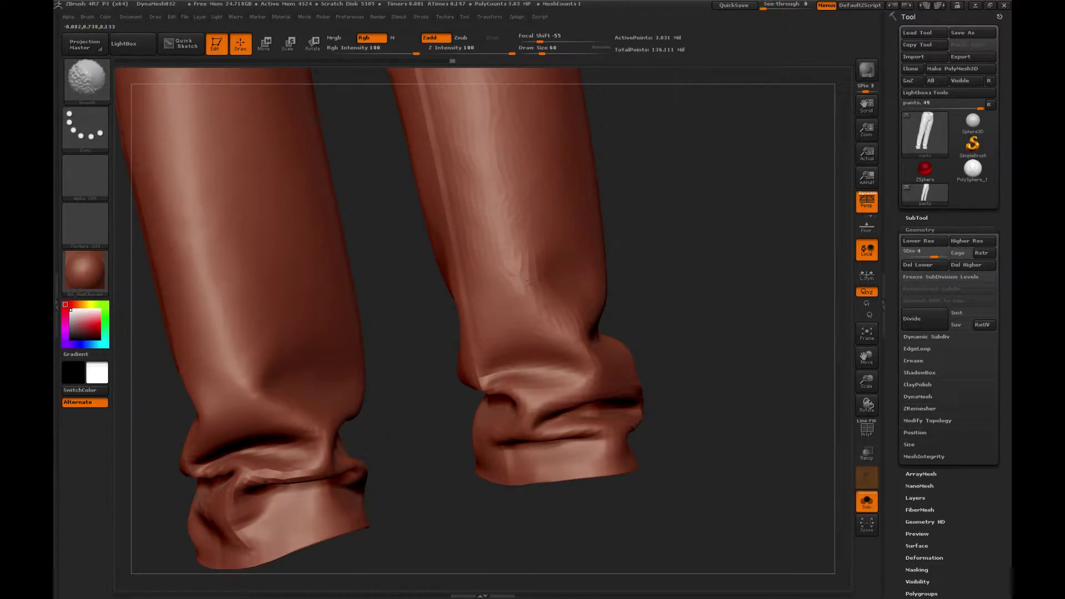
left_click_drag(528, 283, 477, 138, "shift")
key("shift")
mouse_move(514, 270)
left_mouse_down("shift")
mouse_move(488, 166)
mouse_move(449, 110)
left_mouse_up("shift")
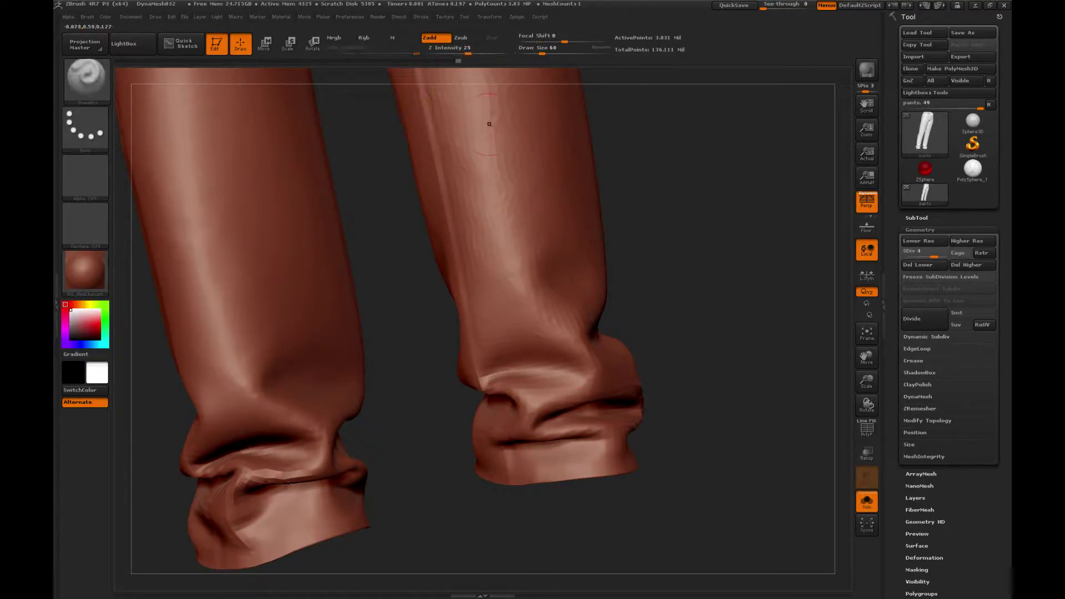
key("shift")
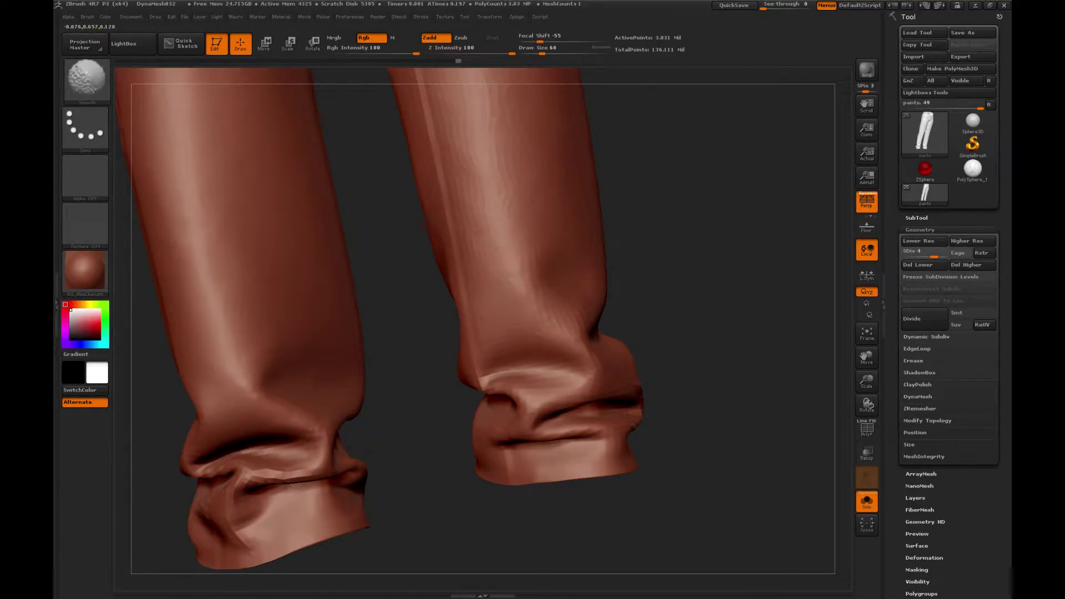
left_click_drag(495, 250, 504, 277, "shift")
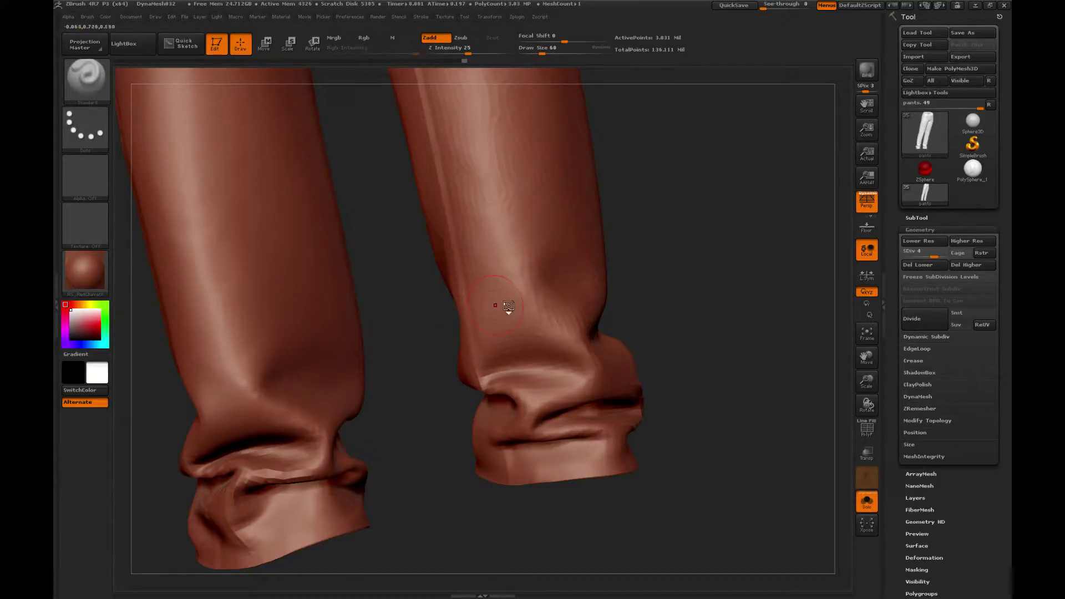
Choose the Standard brush at draw size 76 and sculpt the lower shin just above the bunched folds.
key("b")
key("s")
key("t")
left_click_drag(680, 253, 655, 256)
key("bracketright")
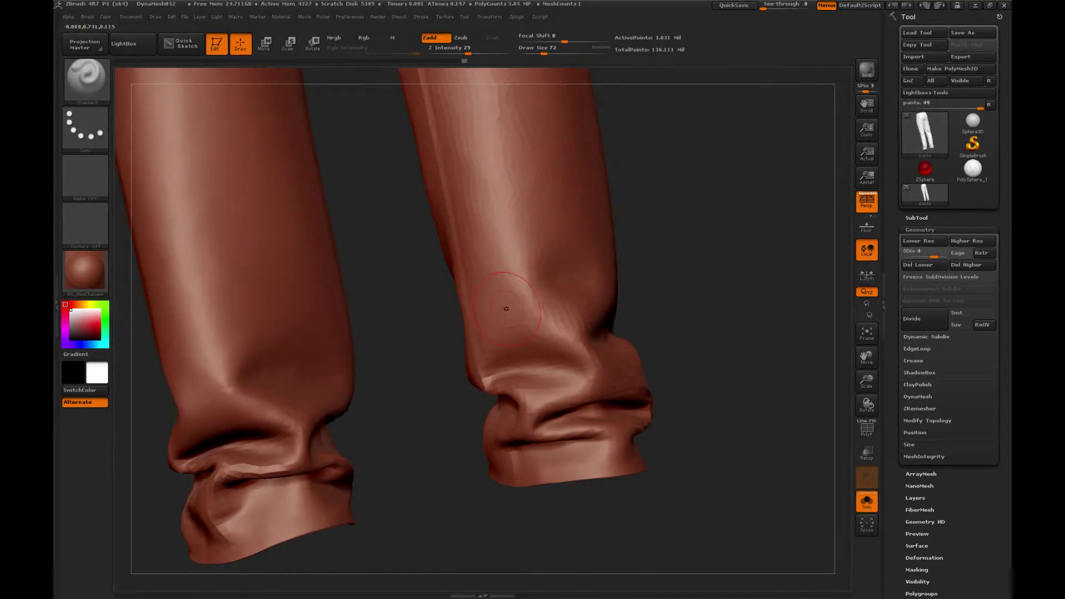
key("bracketright")
left_click_drag(494, 304, 500, 301)
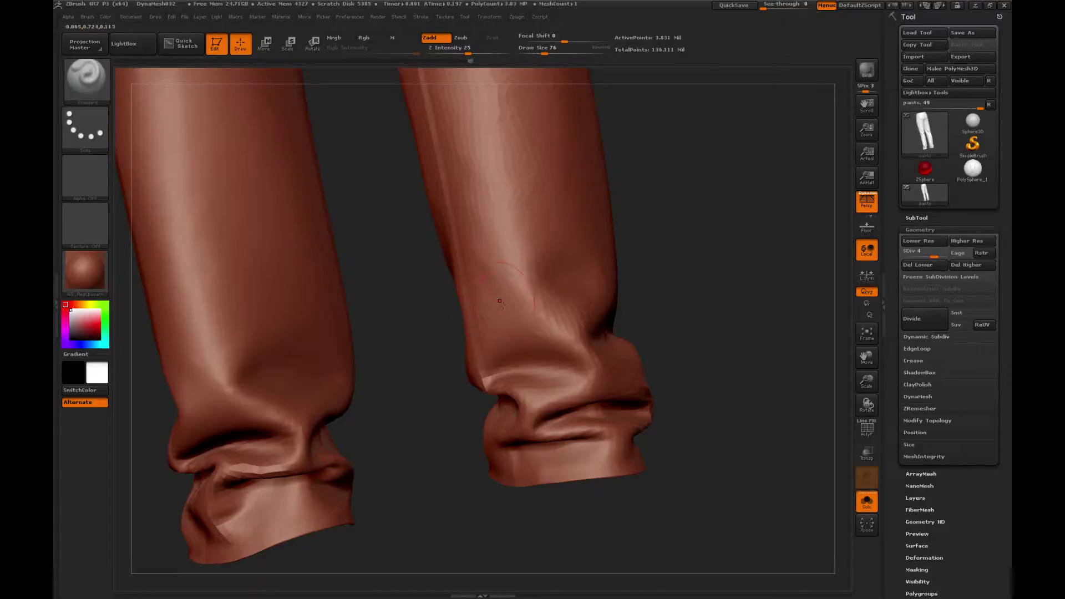
Lower the pants mesh to subdivision level 3.
left_click_drag(866, 381, 680, 361)
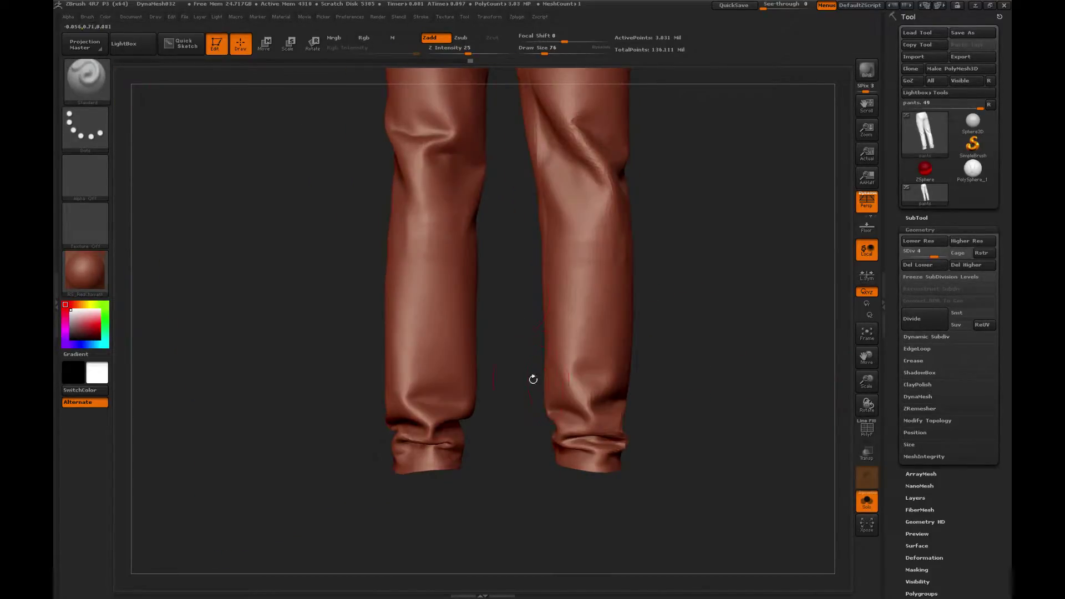
left_click_drag(549, 368, 541, 355)
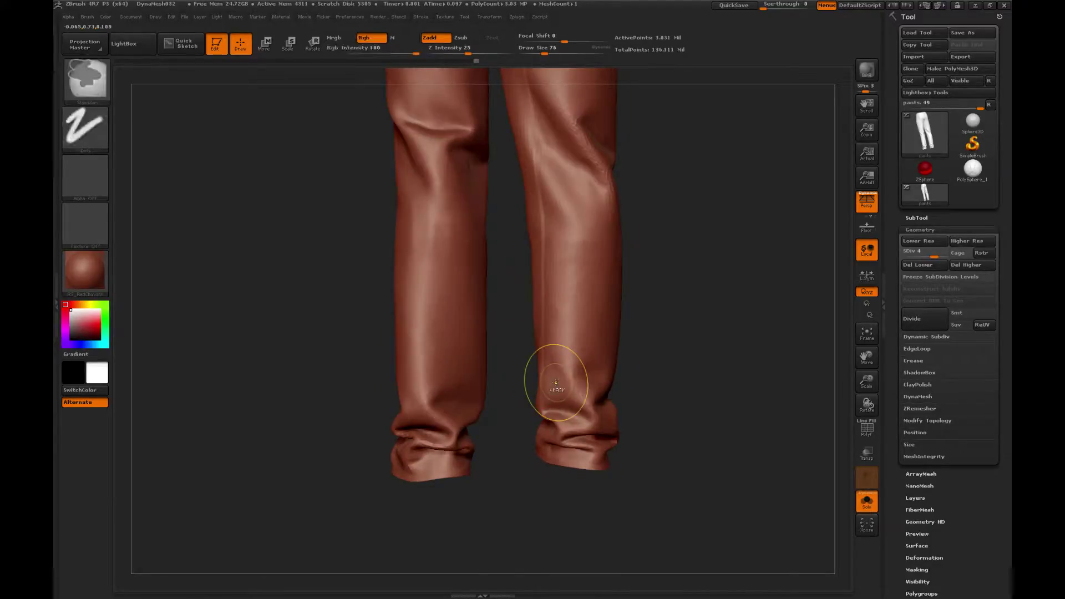
key("ctrl+z")
key("shift+d")
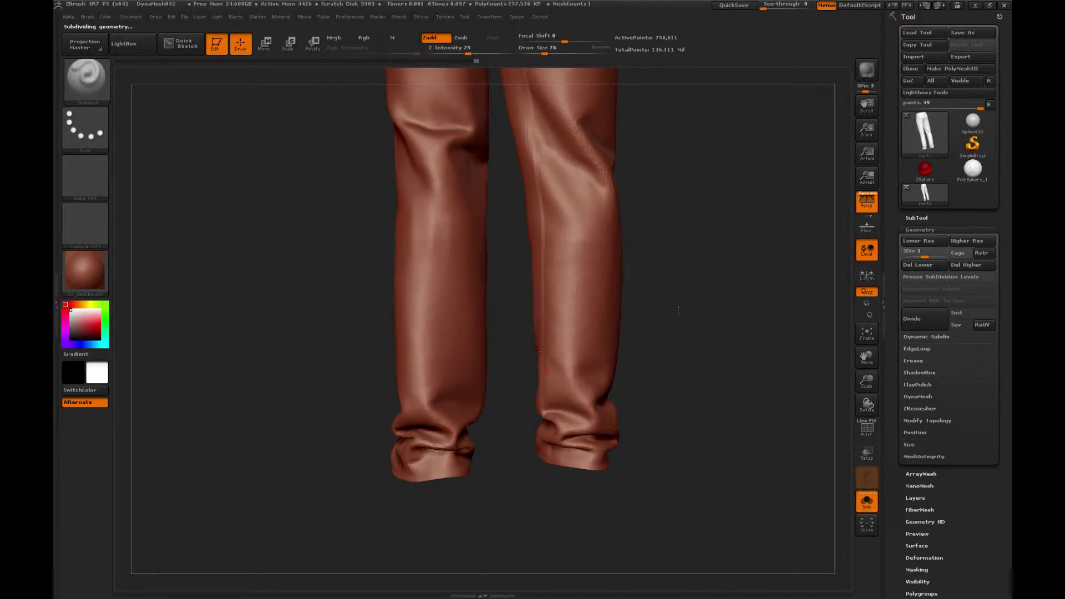
left_click_drag(679, 310, 665, 353, "alt")
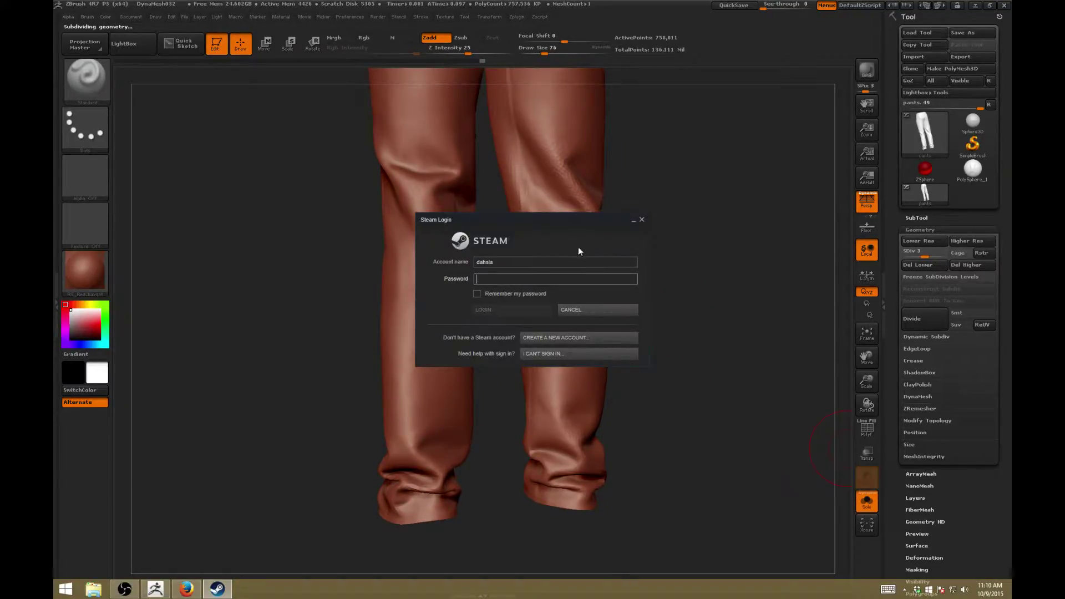
Enter the account password in the Steam login window, sign in and open the friends list.
type("********")
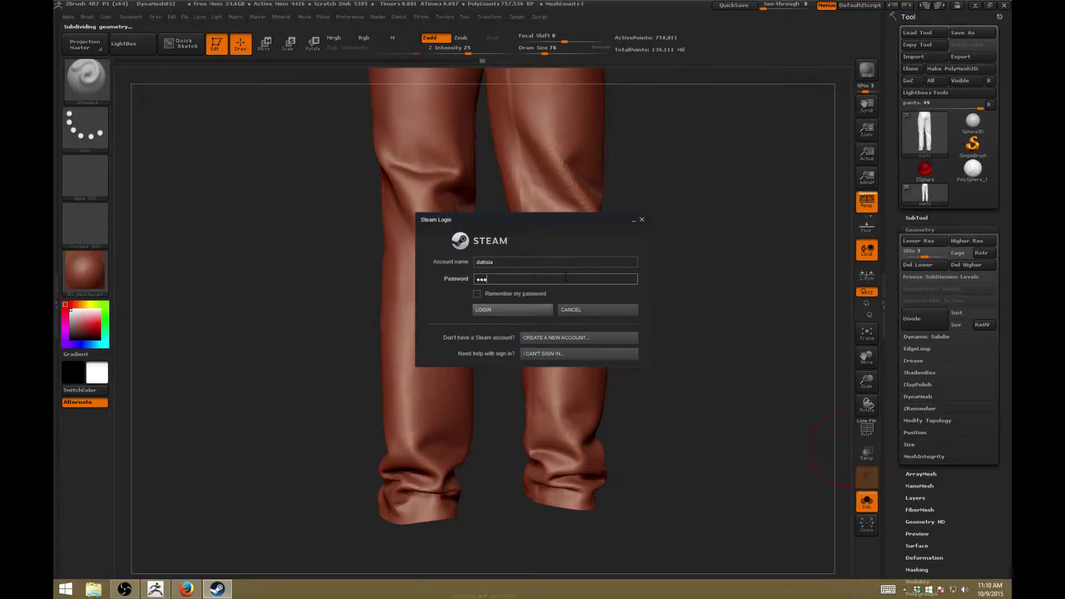
key("Return")
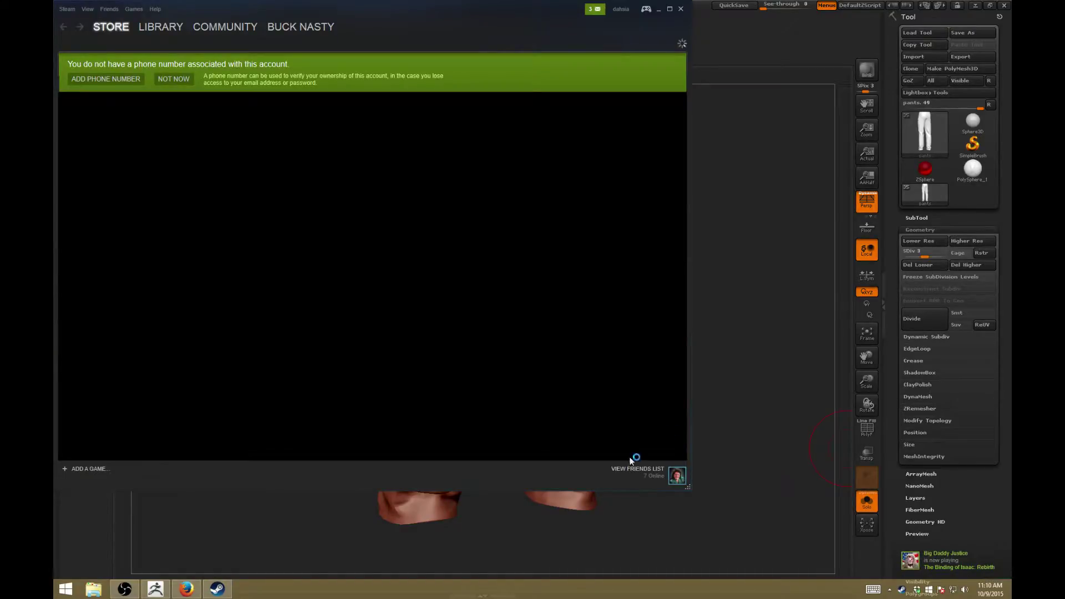
left_click(642, 471)
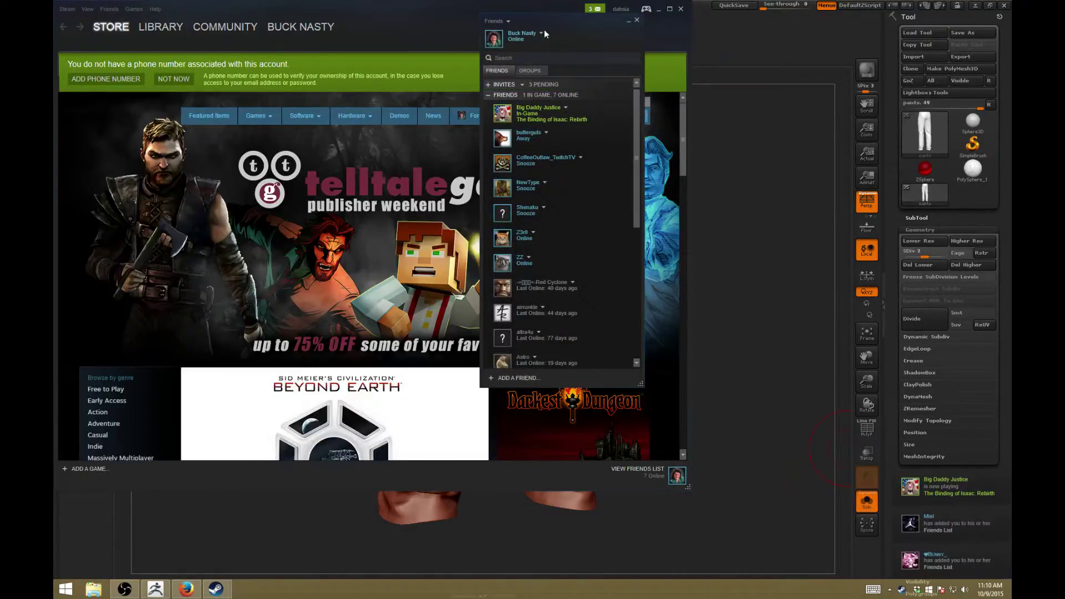
Close the Steam friends list and store window, and move the chat window off the sculpting view.
left_click(637, 20)
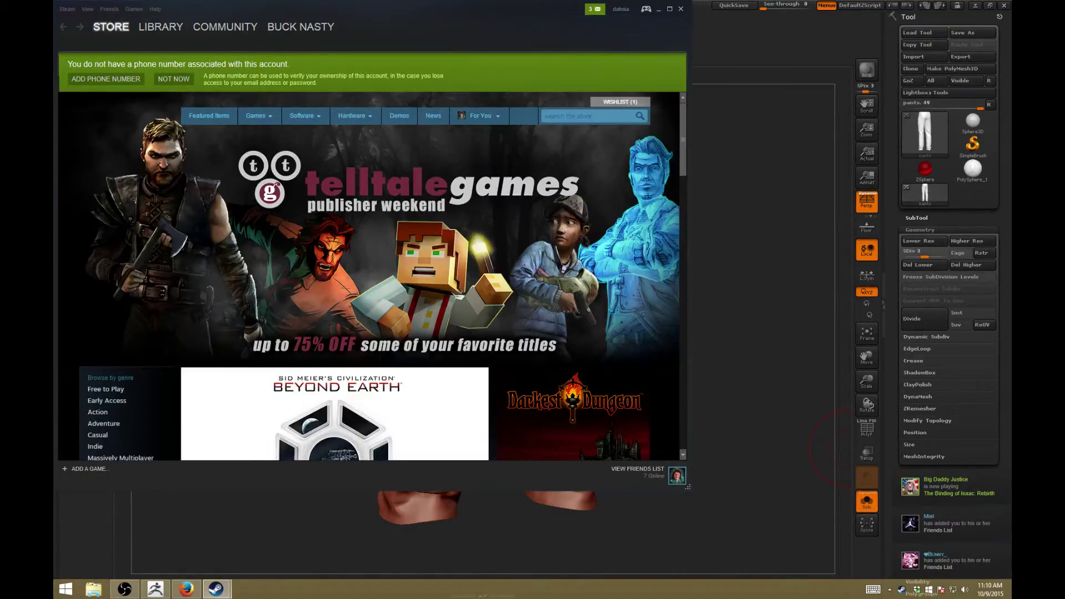
left_click(681, 9)
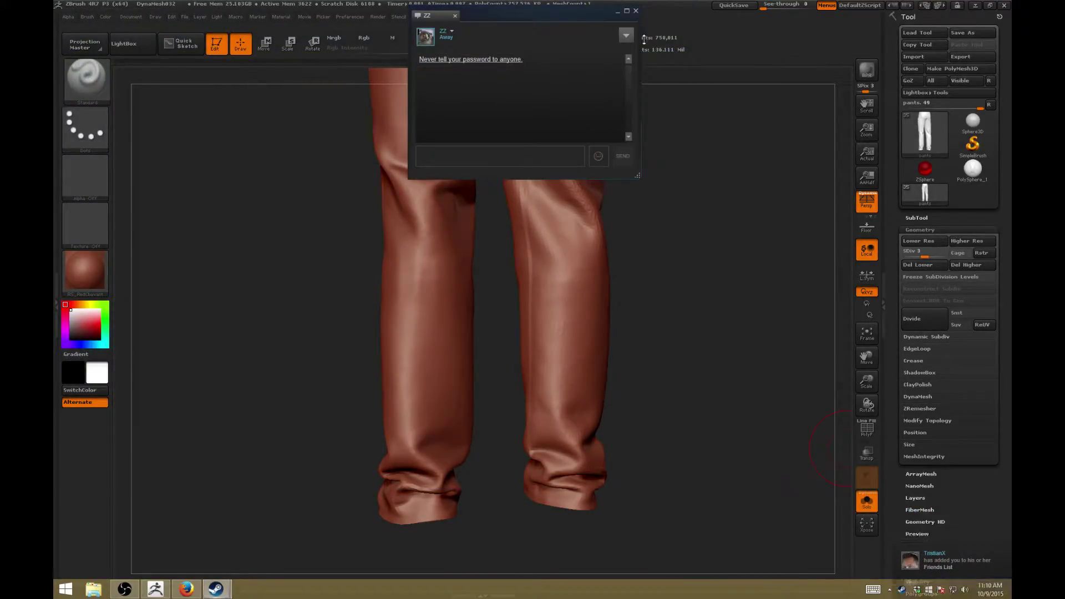
left_click_drag(540, 12, 1011, 89)
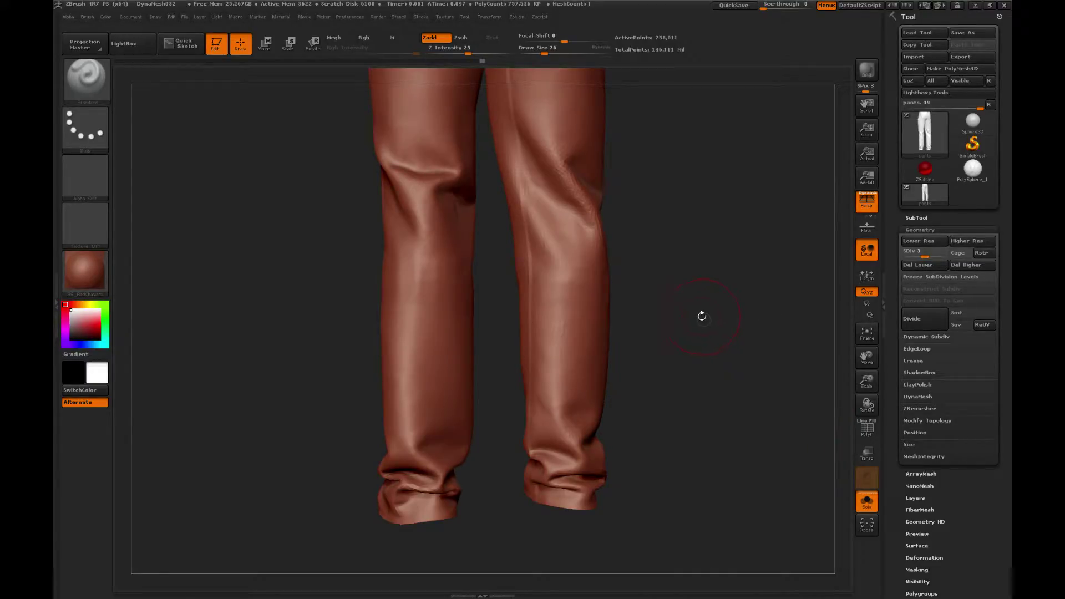
Smooth the front of the lower leg below the knee and along its inner seam.
left_click_drag(696, 310, 682, 314)
key("shift")
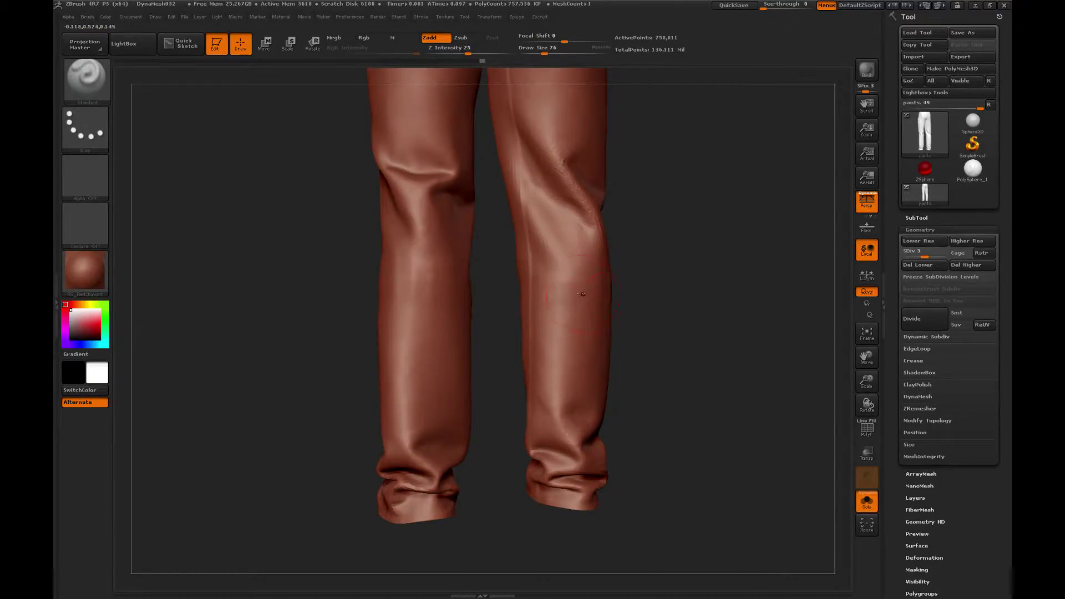
key("shift")
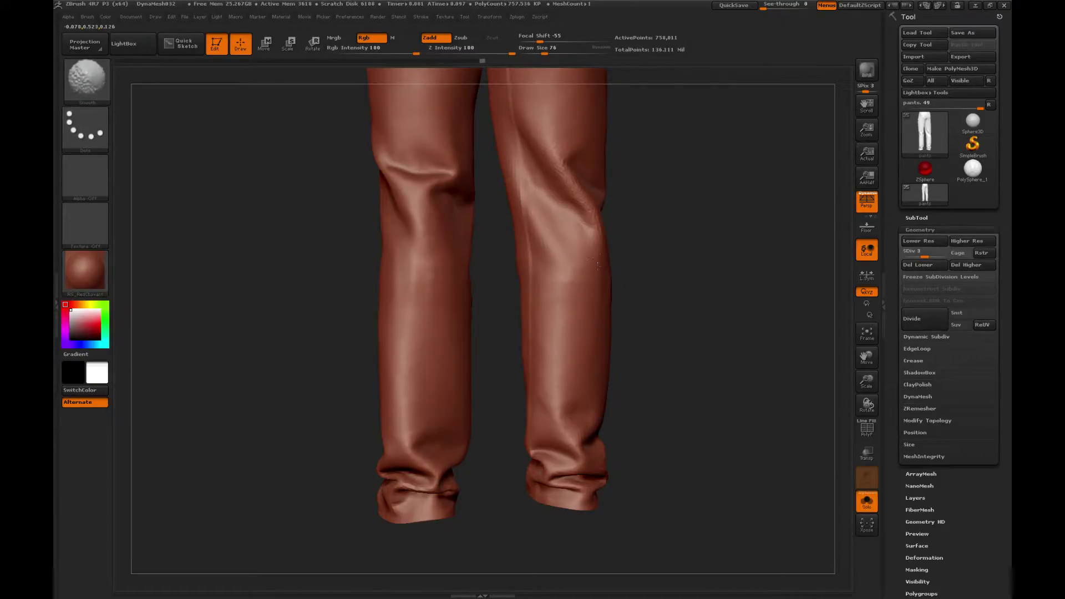
left_click_drag(669, 221, 650, 272, "alt")
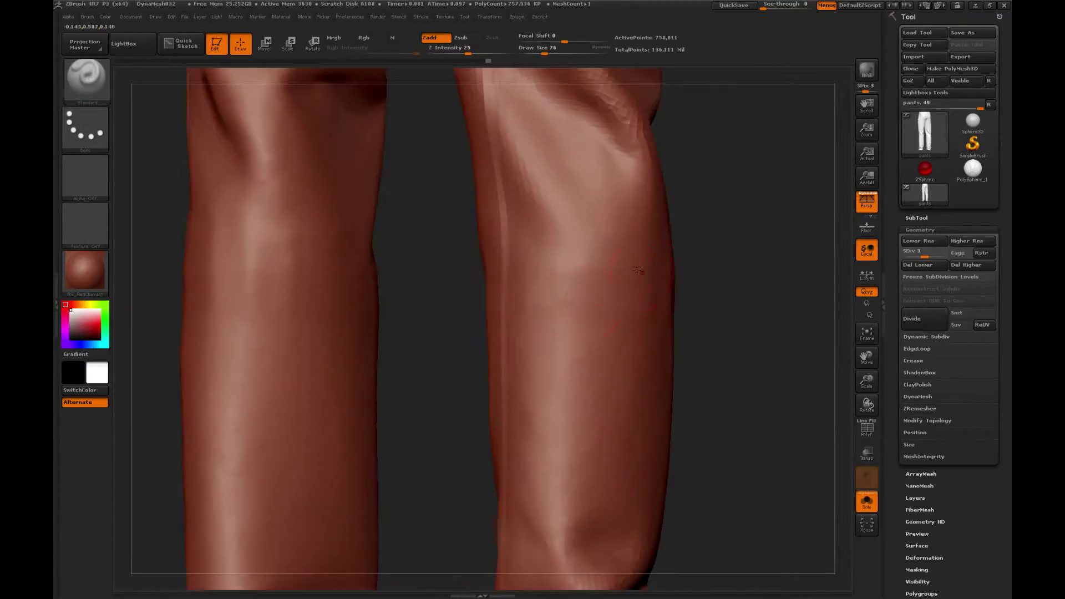
key("shift")
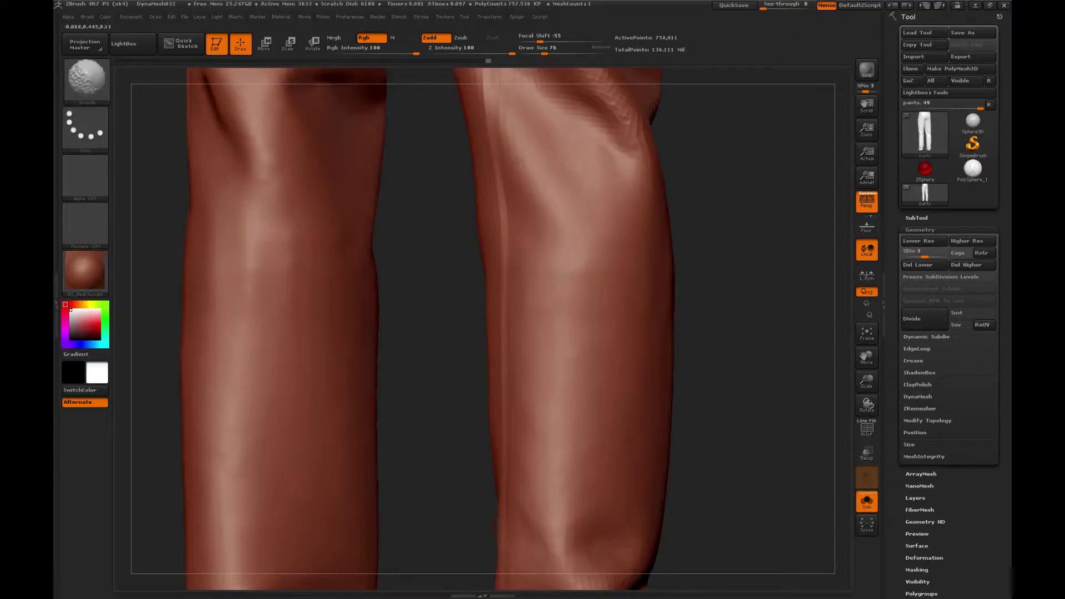
left_click_drag(428, 201, 443, 323, "alt")
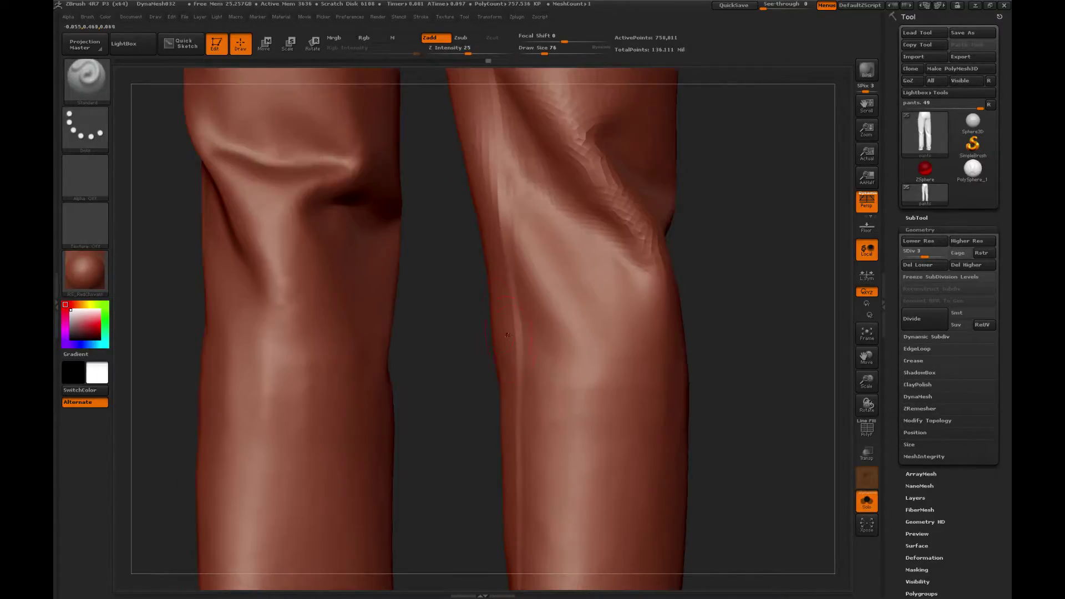
key("shift")
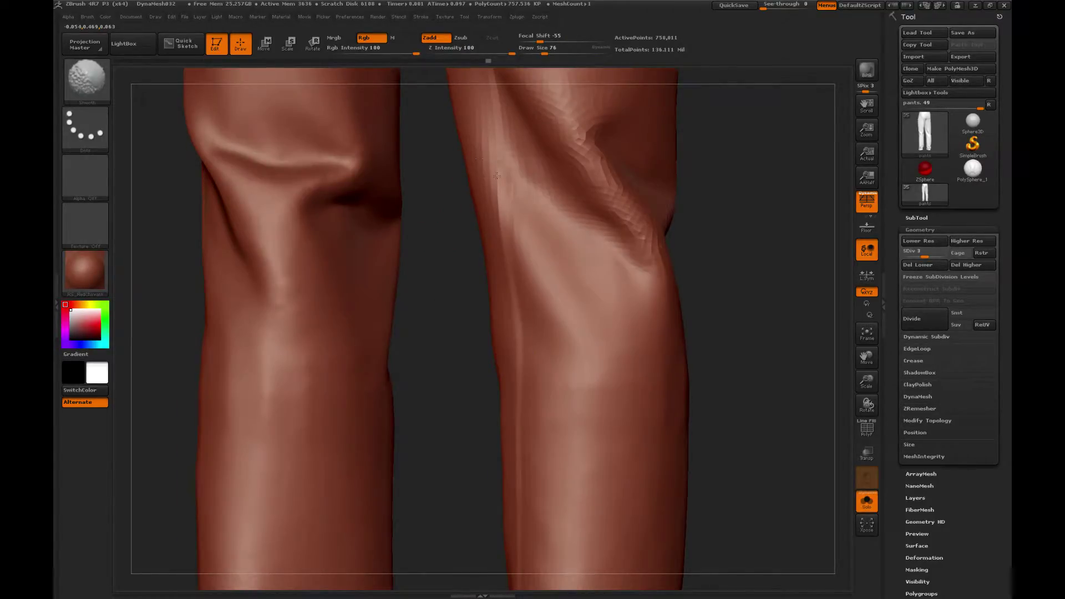
Smooth the jagged diagonal knee fold and the pinched surface around its upper end.
left_click_drag(722, 197, 523, 324, "alt")
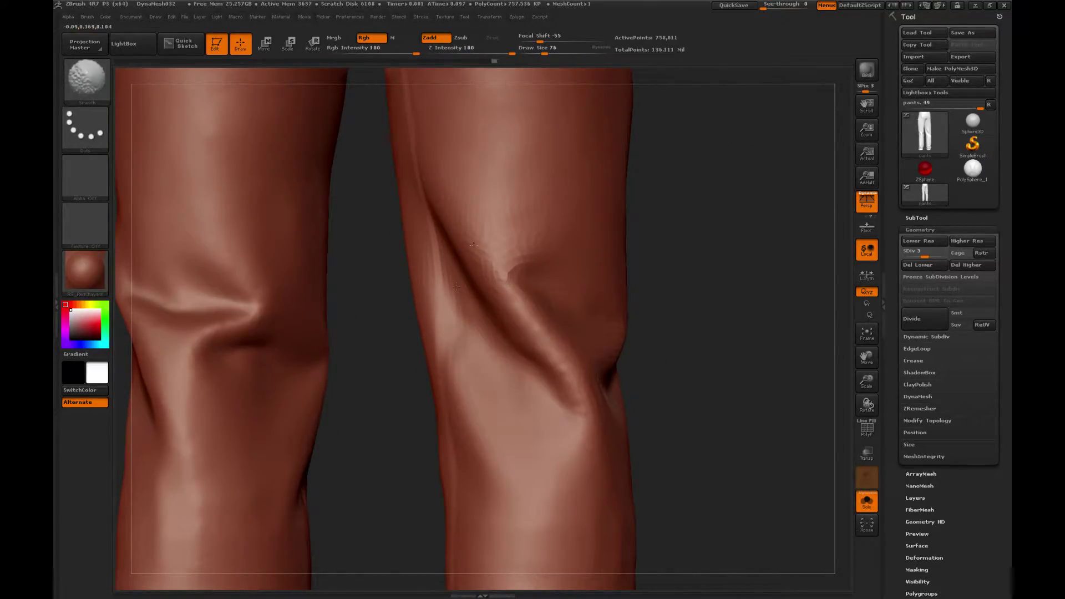
left_click_drag(487, 254, 502, 266, "shift")
left_click_drag(471, 230, 463, 219, "shift")
Smooth the crease on the outer side of the same knee where it meets the side of the leg.
left_click_drag(697, 242, 529, 258)
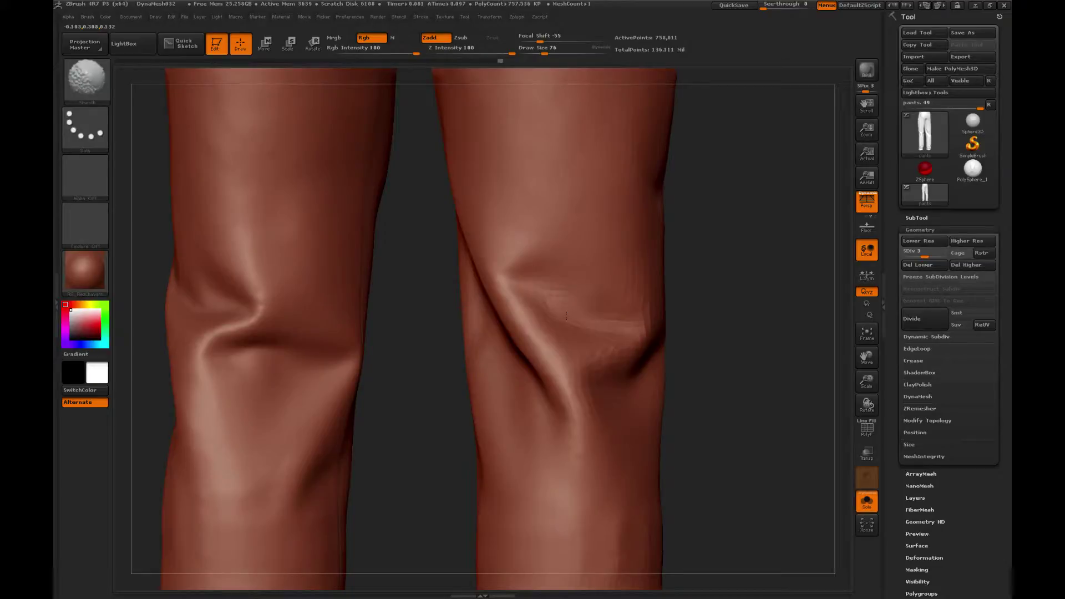
left_click_drag(637, 356, 643, 350, "shift")
mouse_move(736, 293)
left_mouse_down("alt")
mouse_move(725, 214)
mouse_move(668, 221)
left_mouse_up("alt")
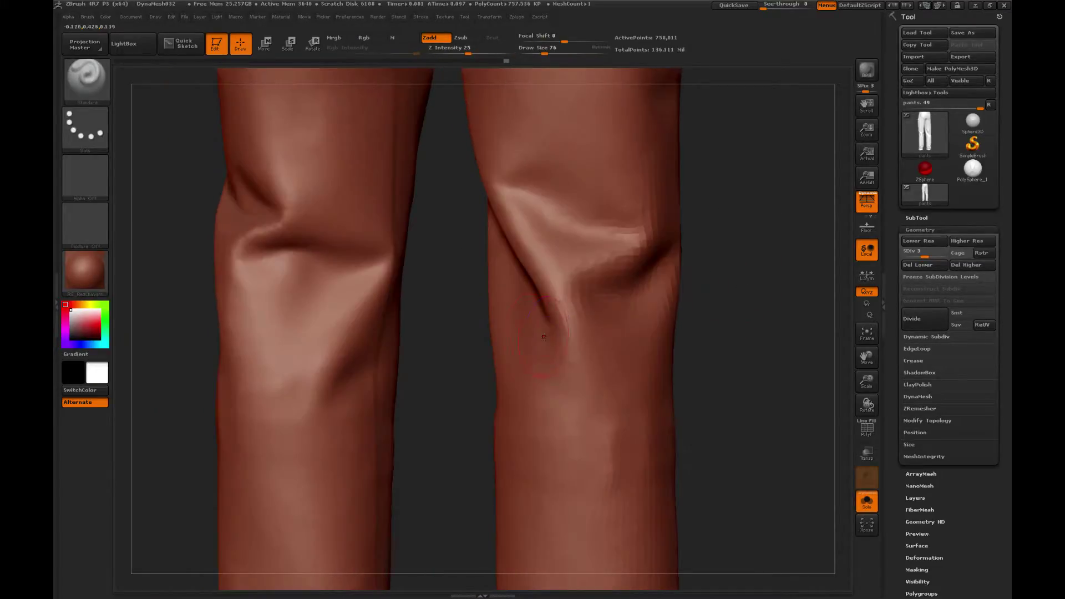
Smooth the lower end of the diagonal knee fold and the blocky front surface of the shin down toward the cuff.
left_click_drag(567, 332, 578, 320, "shift")
left_click_drag(732, 197, 596, 272)
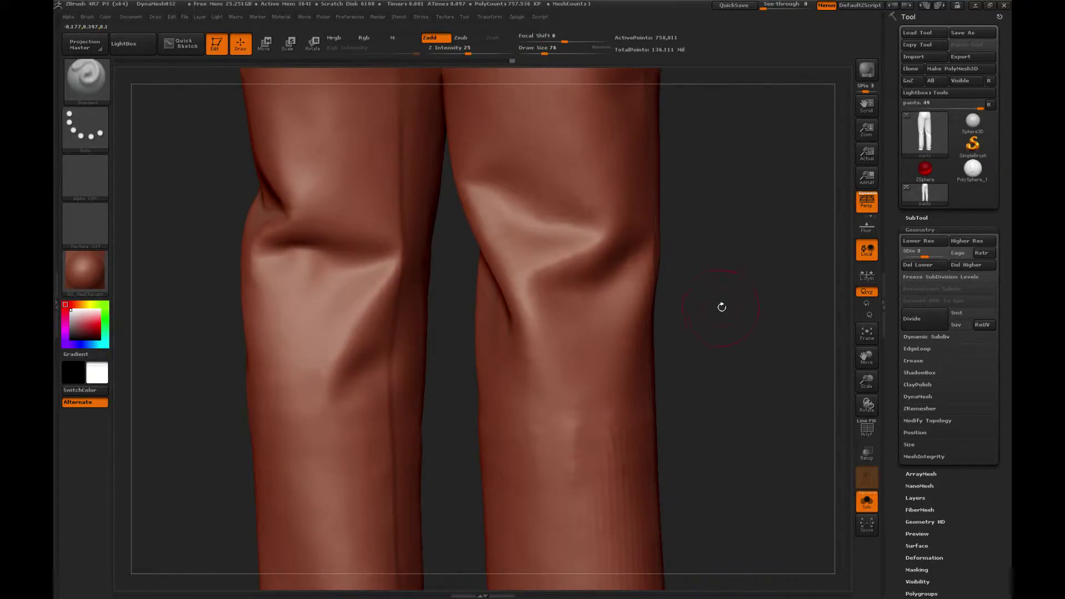
left_click_drag(720, 305, 578, 284)
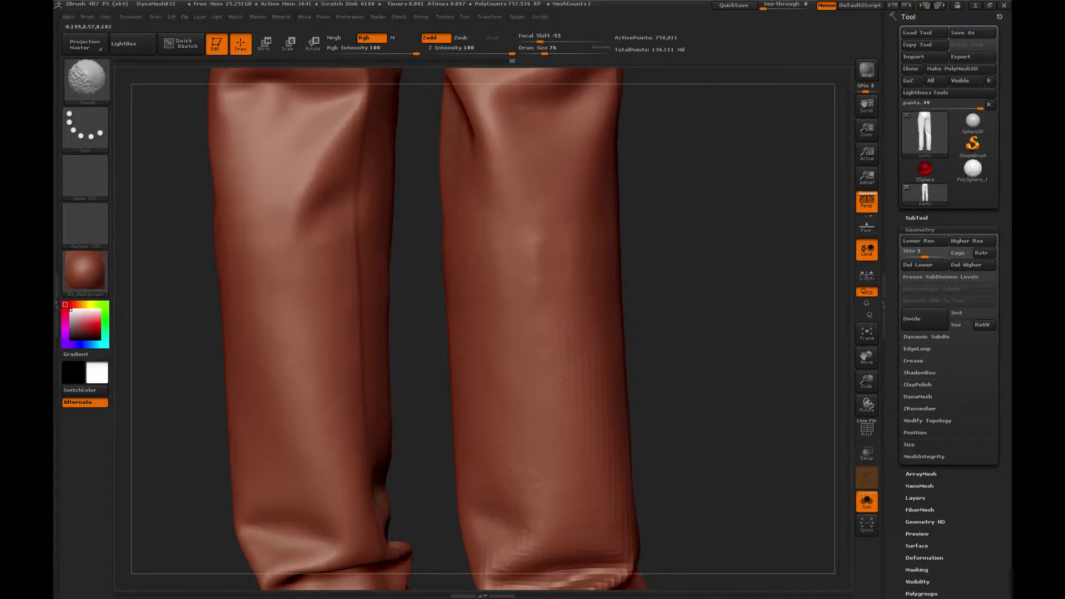
left_click_drag(569, 380, 569, 396, "shift")
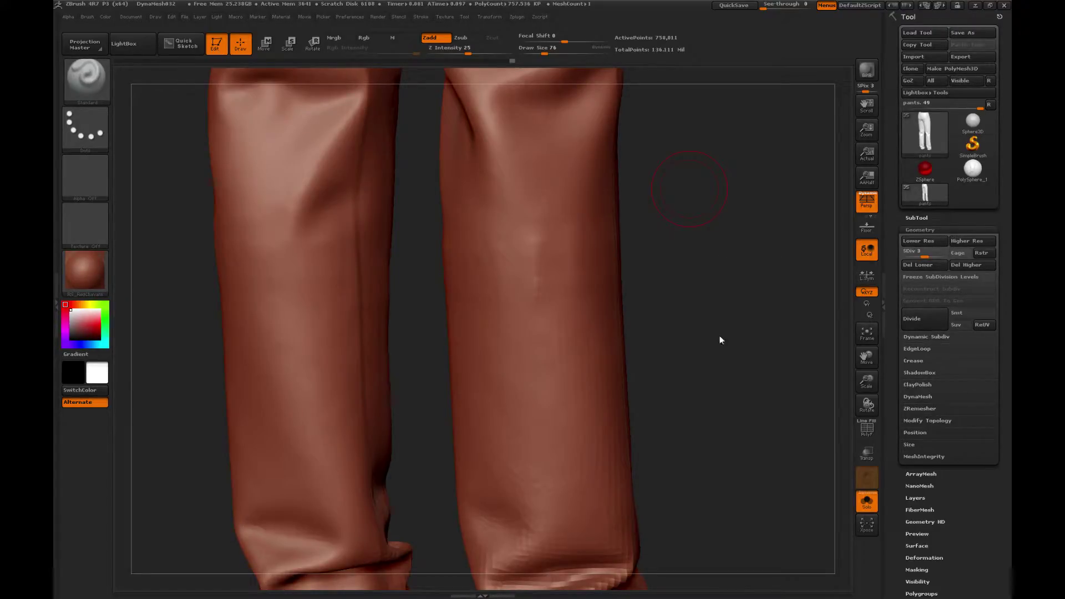
left_click_drag(671, 363, 617, 370)
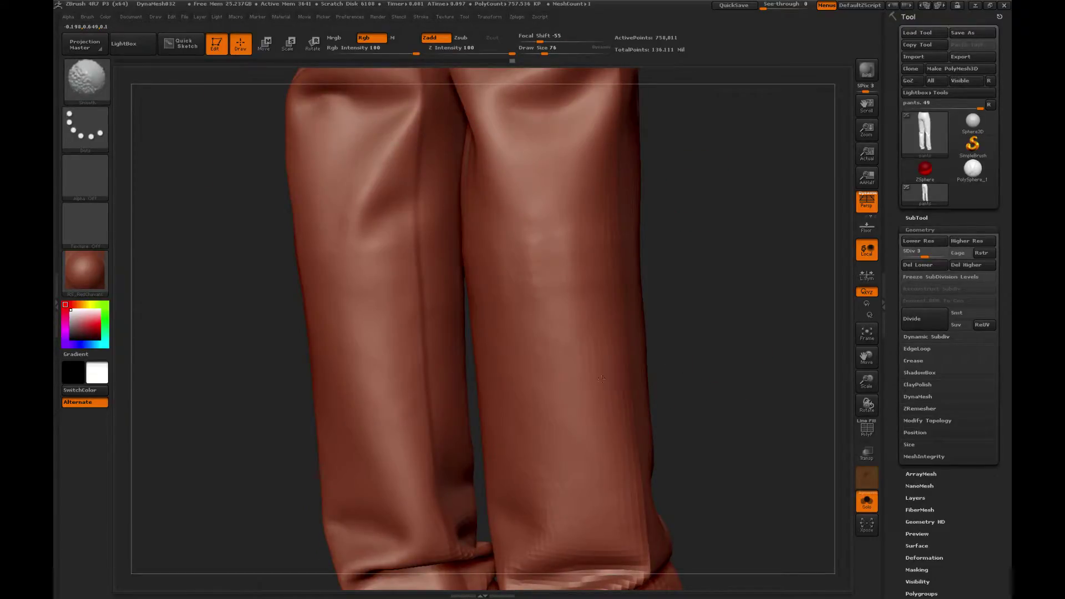
key("shift")
key("shift")
Smooth the faceted surface along the side and upper back of the lower leg.
left_click_drag(737, 231, 656, 237)
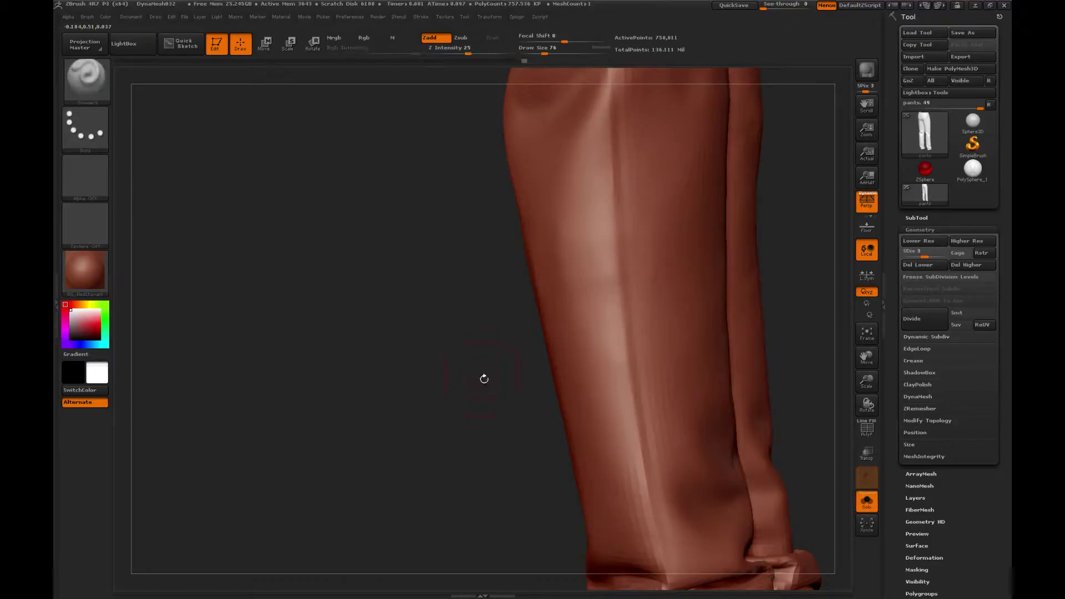
mouse_move(483, 375)
left_mouse_down()
mouse_move(643, 296)
mouse_move(521, 360)
mouse_move(538, 335)
left_mouse_up()
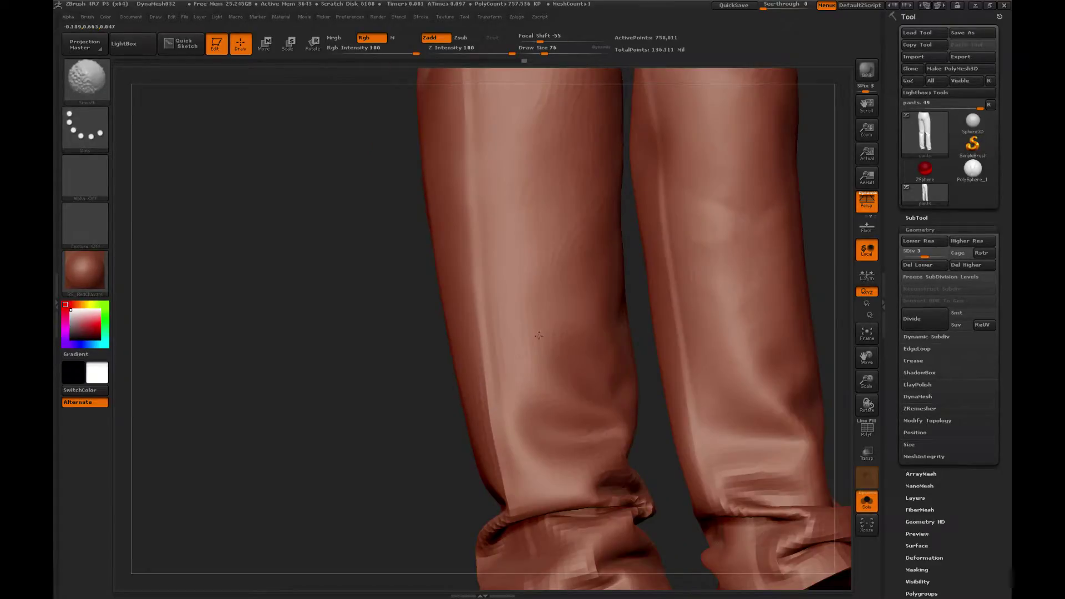
left_click_drag(311, 416, 263, 522, "alt")
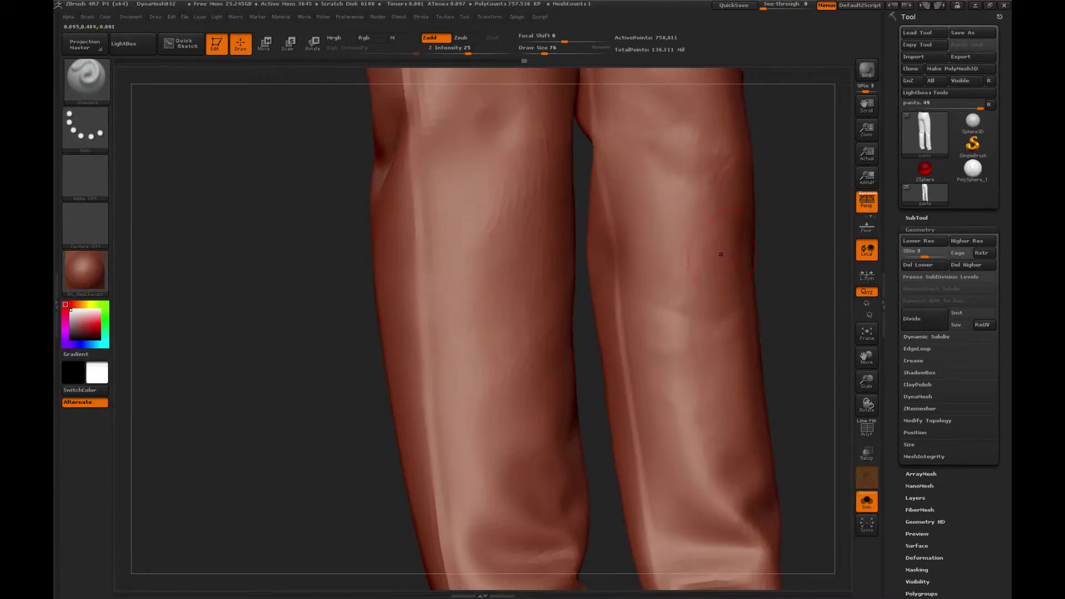
left_click_drag(789, 216, 763, 220)
left_click_drag(531, 404, 543, 387)
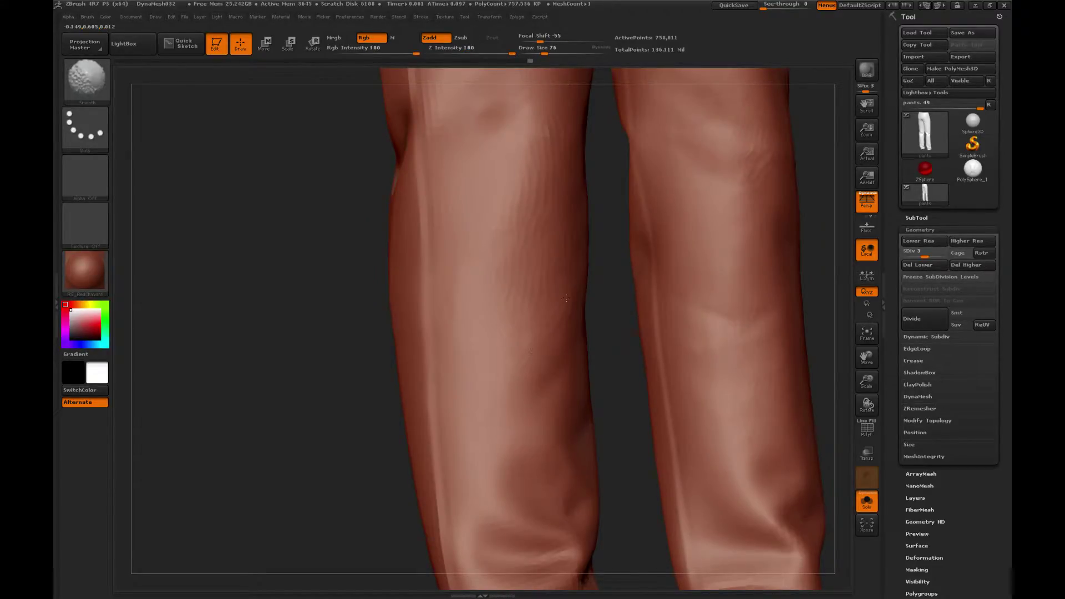
Smooth the calf below the back of the knee with broader strokes.
mouse_move(866, 381)
left_mouse_down()
mouse_move(782, 328)
mouse_move(740, 327)
left_mouse_up()
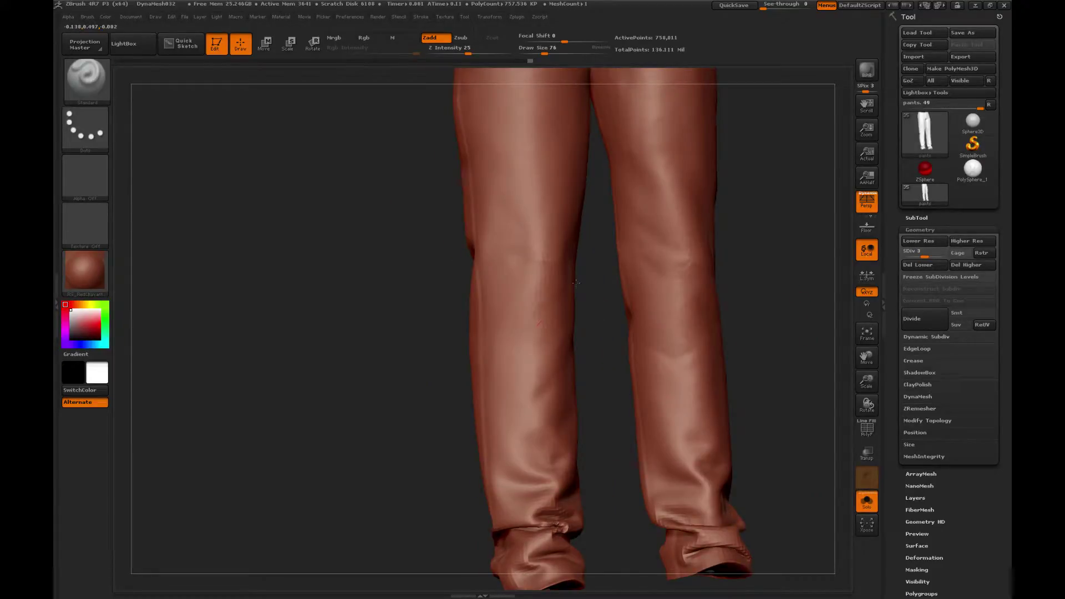
key("shift")
key("ctrl")
key("shift")
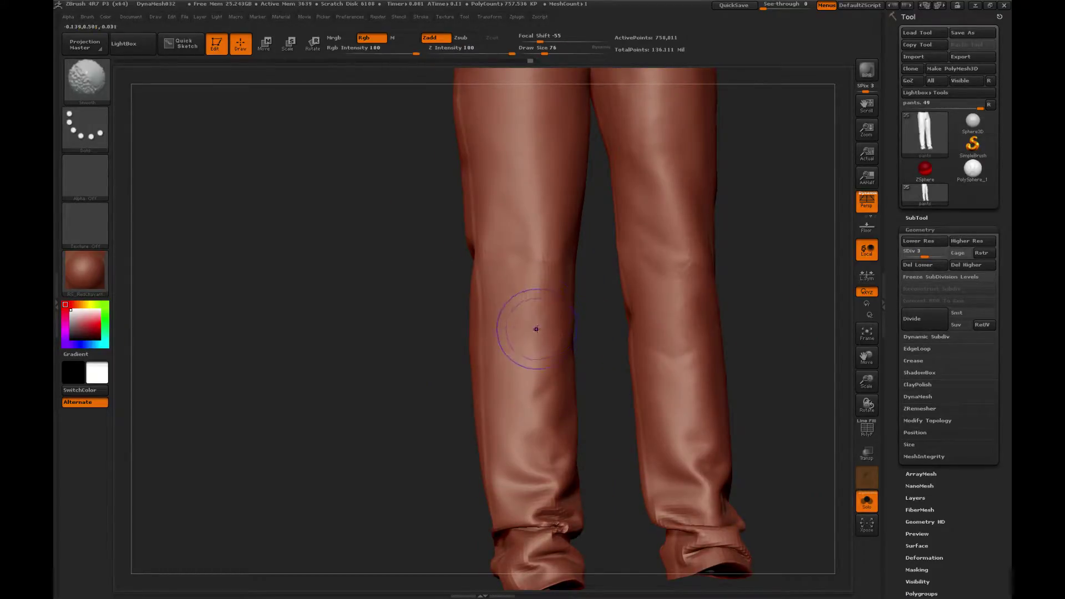
key("shift")
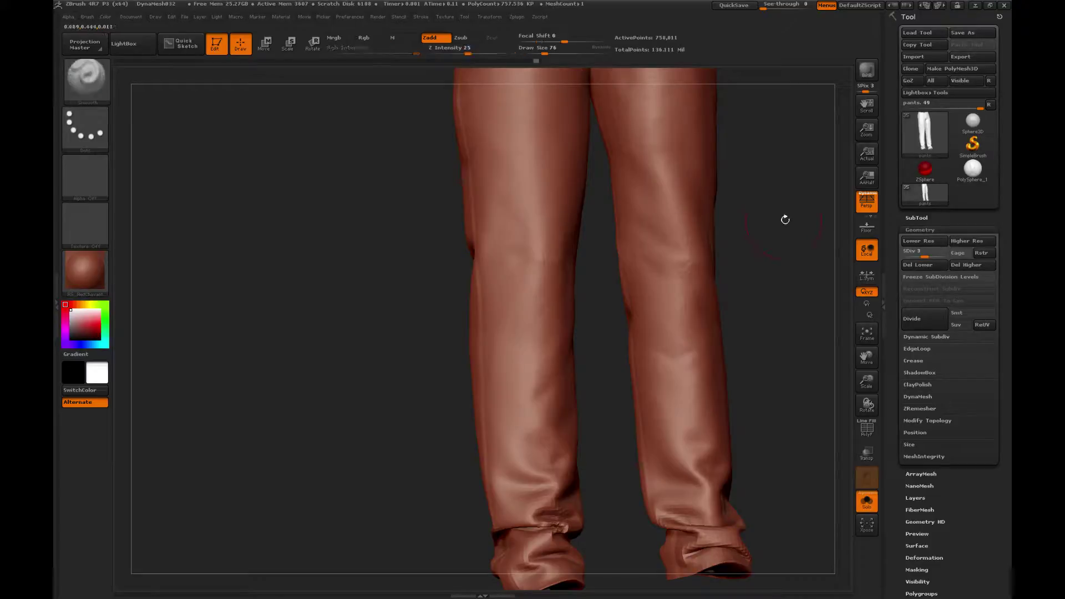
Try the Pinch brush on the back of the lower legs and return to the Standard brush.
left_click_drag(785, 220, 724, 221)
key("b")
left_click(447, 309)
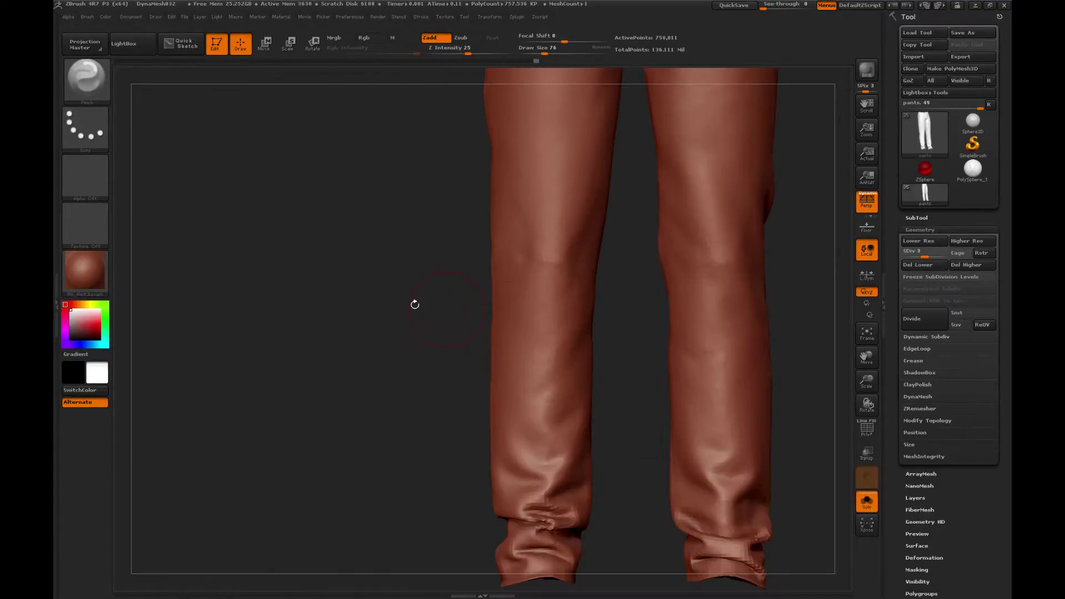
left_click_drag(415, 305, 378, 273, "alt")
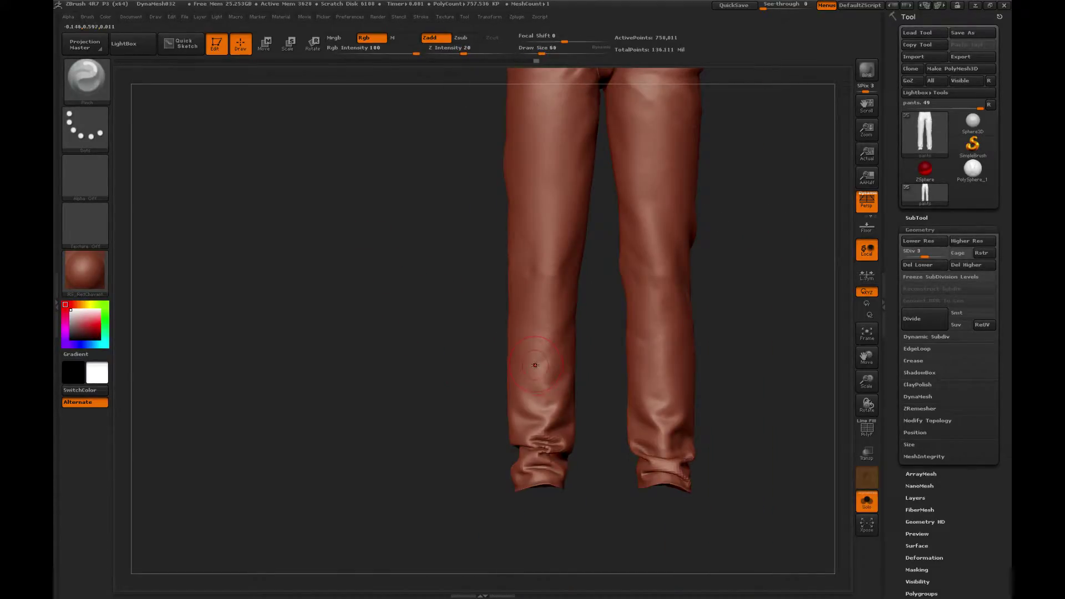
key("b")
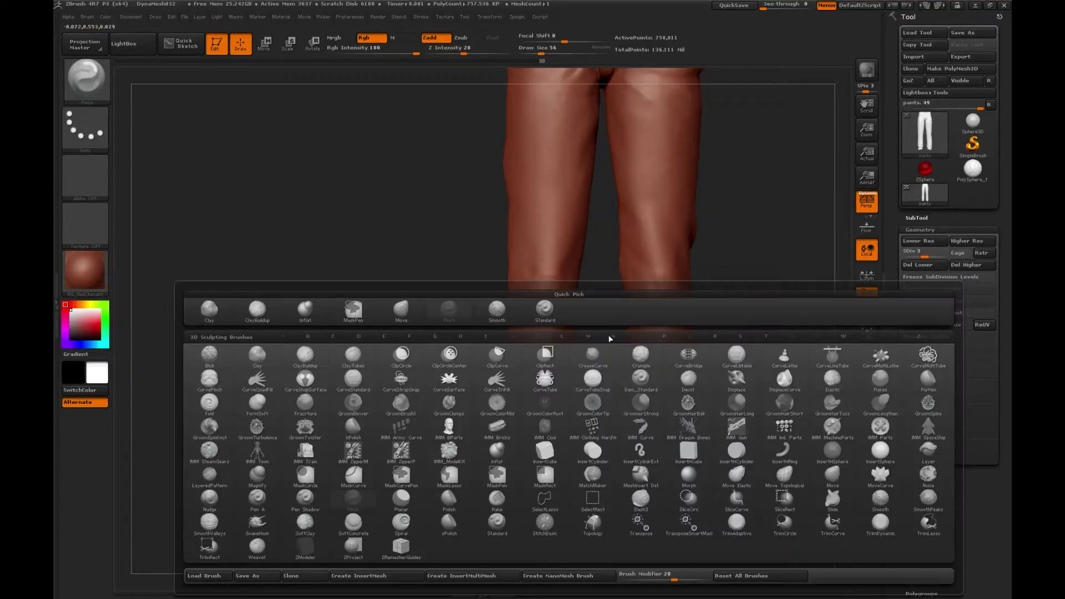
key("s")
key("t")
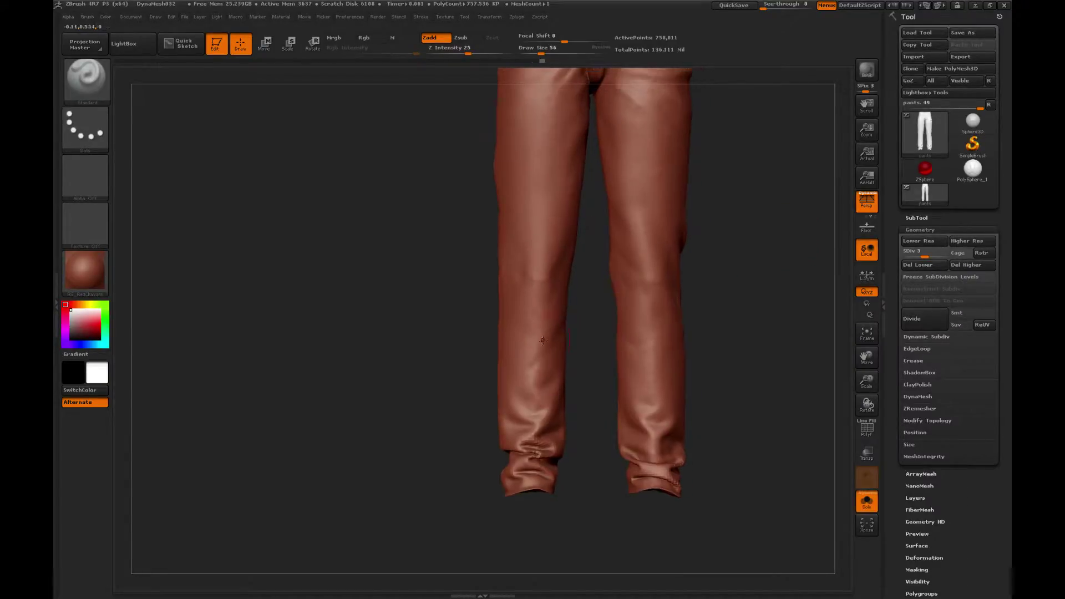
Prepare the Standard brush with a draw size of 36 for the lower-leg and cuff folds.
key("shift")
left_click_drag(442, 312, 442, 269)
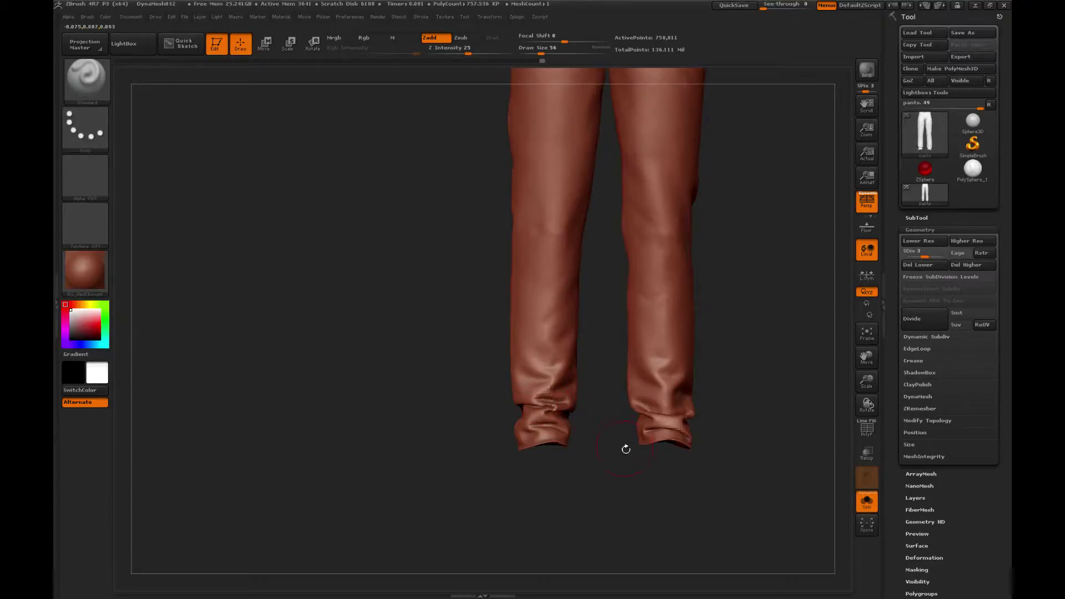
left_click_drag(616, 483, 643, 466)
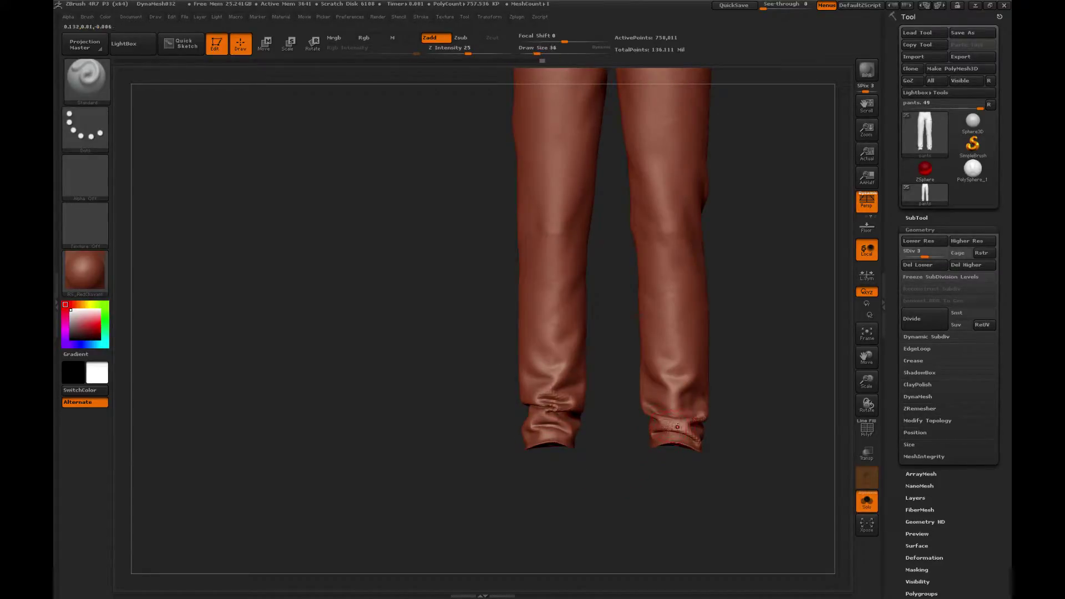
left_click_drag(768, 386, 523, 311)
mouse_move(765, 408)
left_mouse_down()
mouse_move(691, 441)
mouse_move(701, 424)
left_mouse_up()
key("b")
key("s")
key("t")
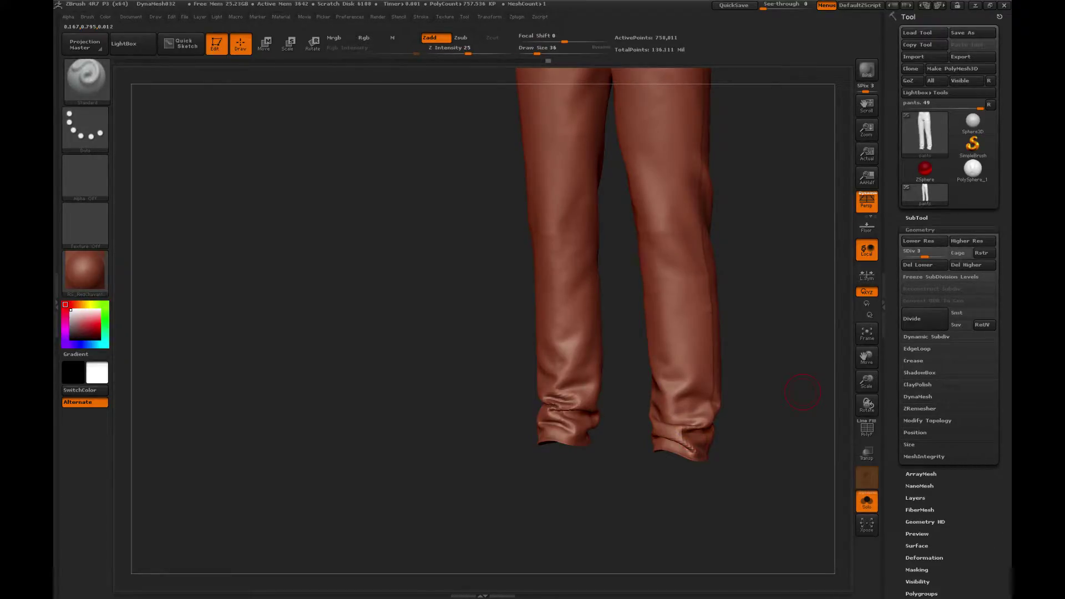
Minimise ZBrush, open Steam, and switch back to ZBrush.
left_click(974, 6)
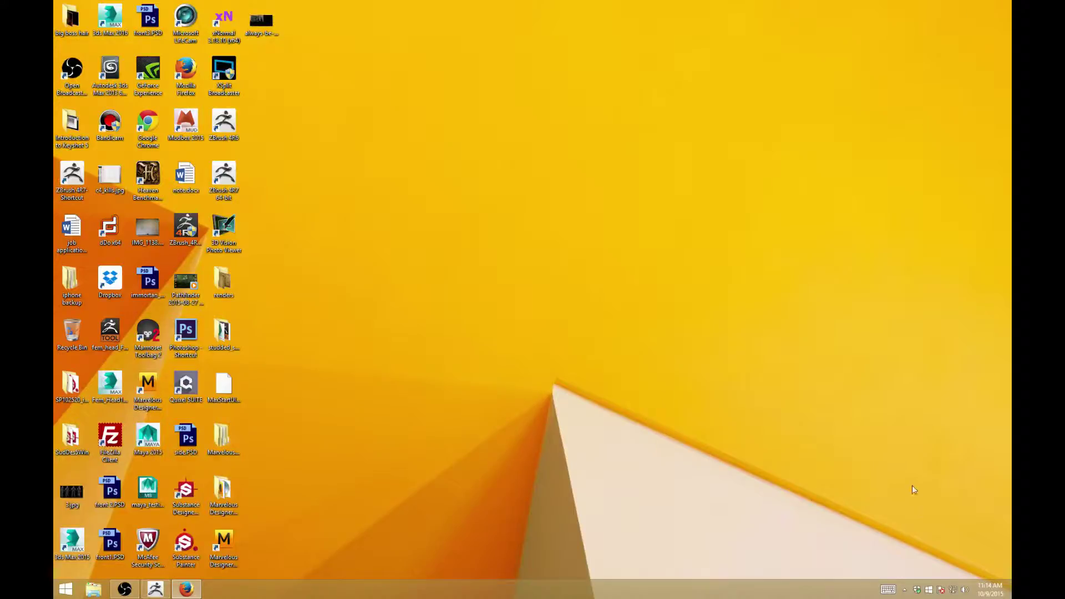
left_click(905, 590)
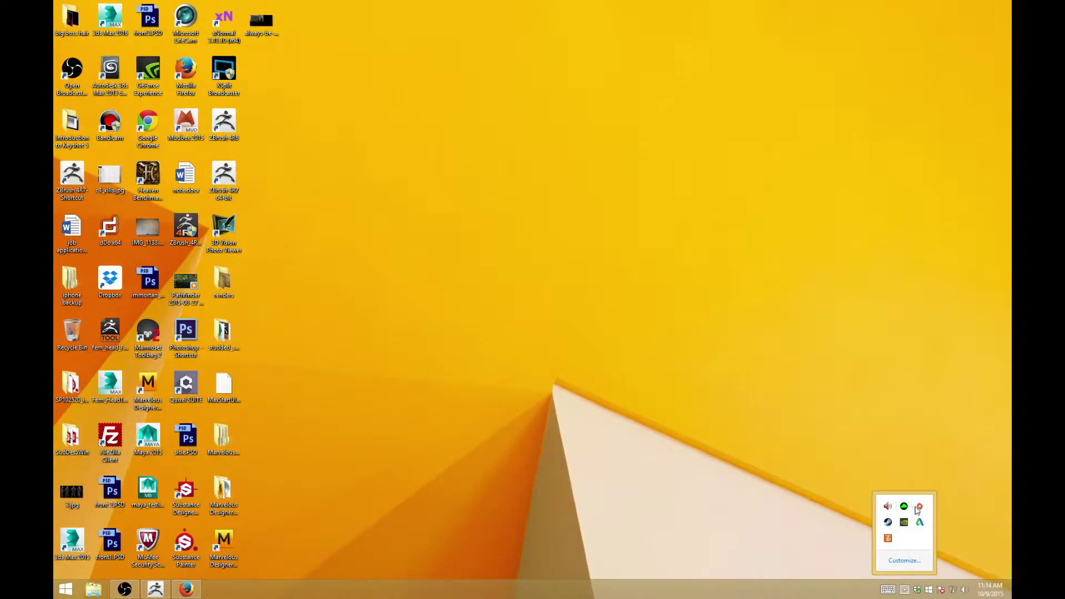
right_click(890, 522)
left_click(908, 448)
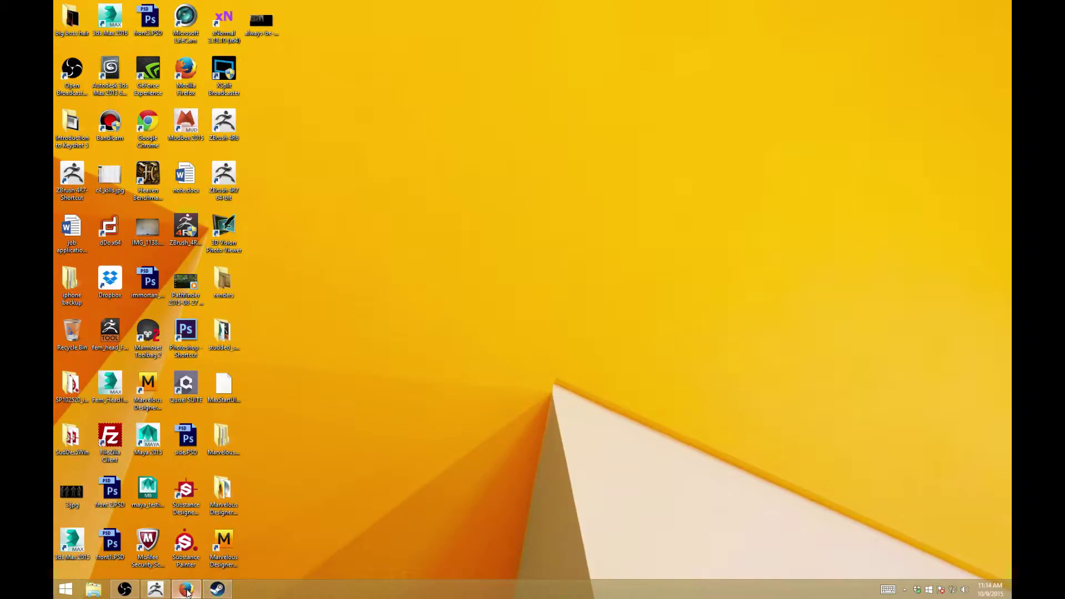
left_click(156, 589)
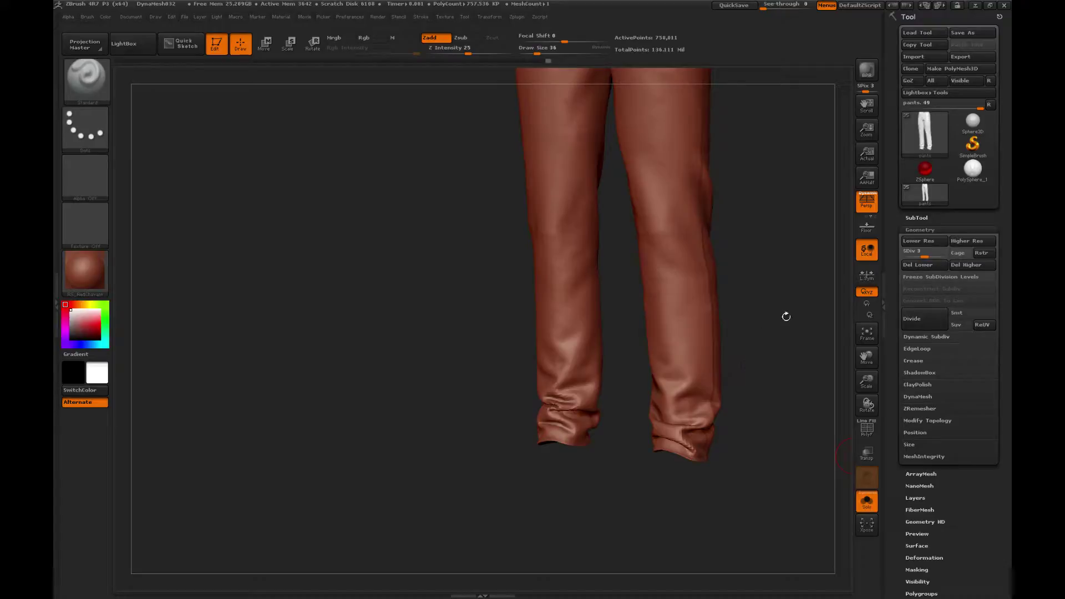
Sculpt small creases along the outer side seam of the lower leg at draw size 20 and smooth their edges.
left_click_drag(781, 311, 588, 259)
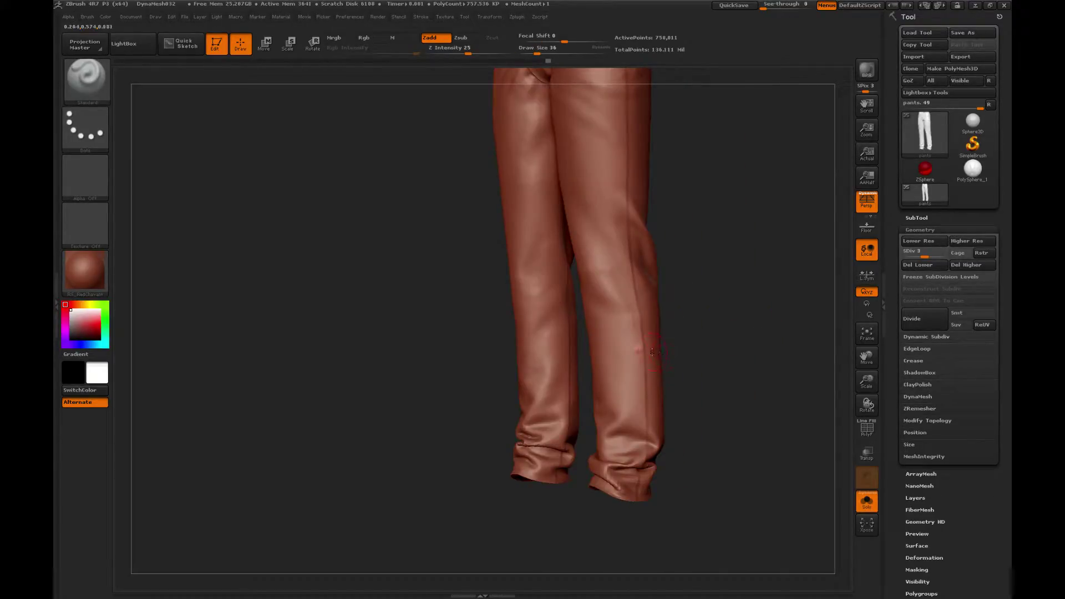
key("[")
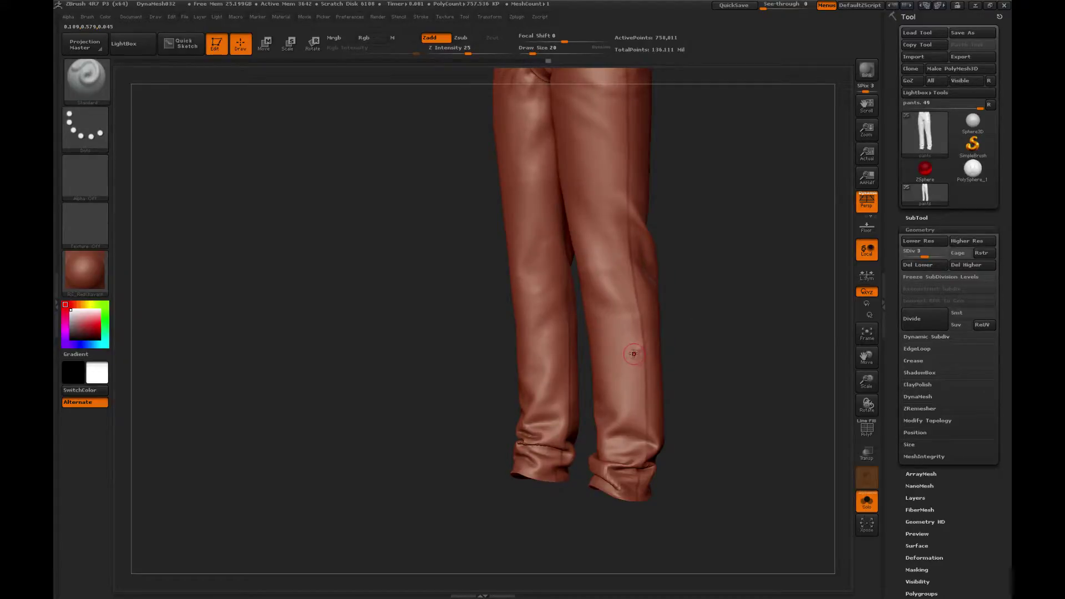
key("shift")
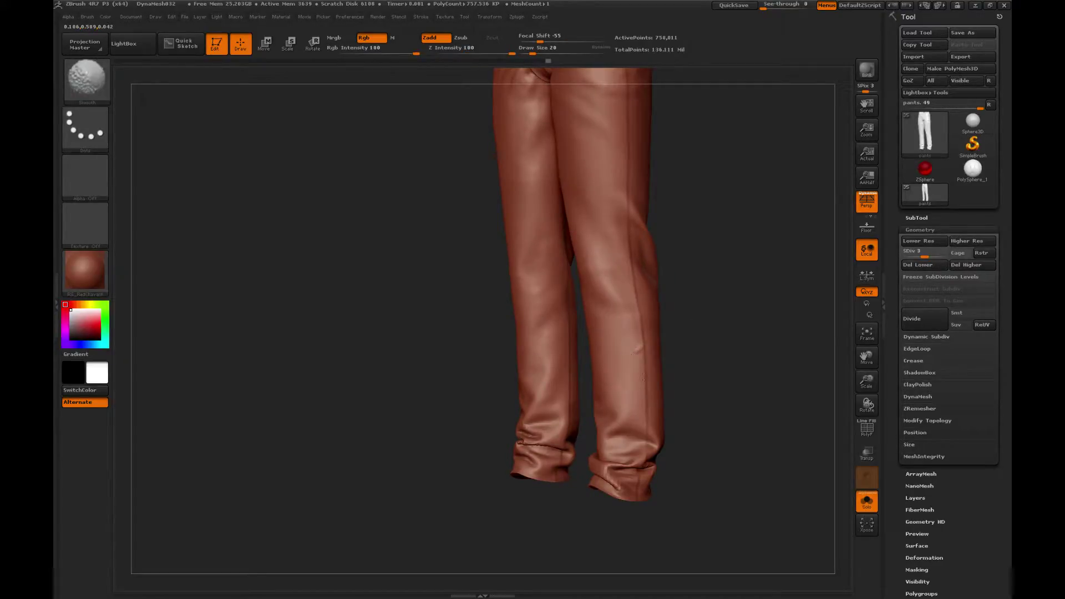
left_click_drag(640, 380, 638, 399, "shift")
key("shift")
key("shift")
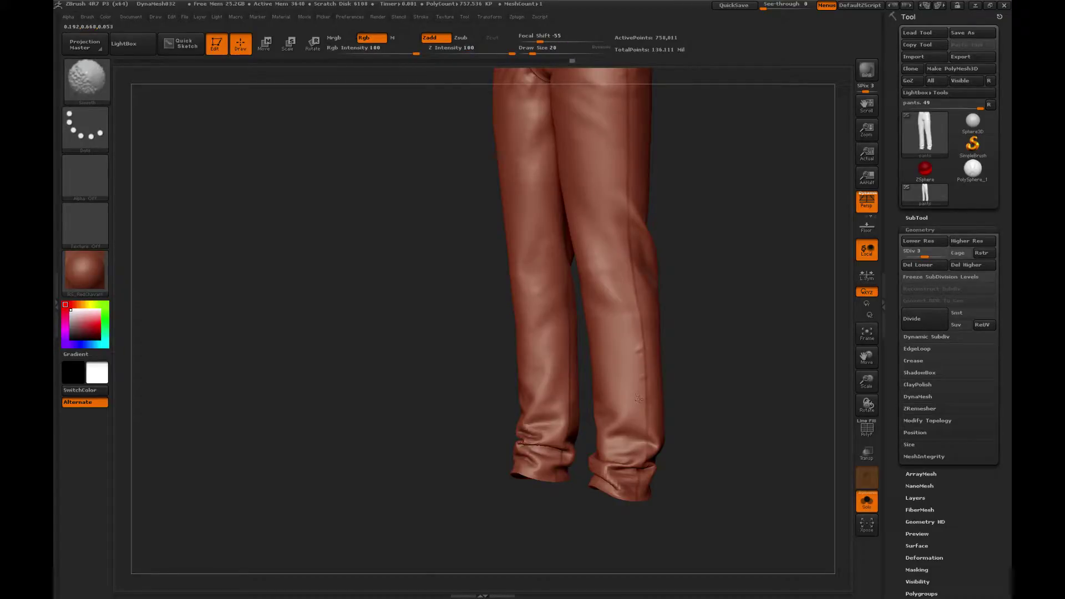
Add more small puckers down the outer side seam toward the cuff and blend them into the shin.
left_click_drag(693, 359, 622, 337, "alt")
left_click_drag(867, 385, 752, 431)
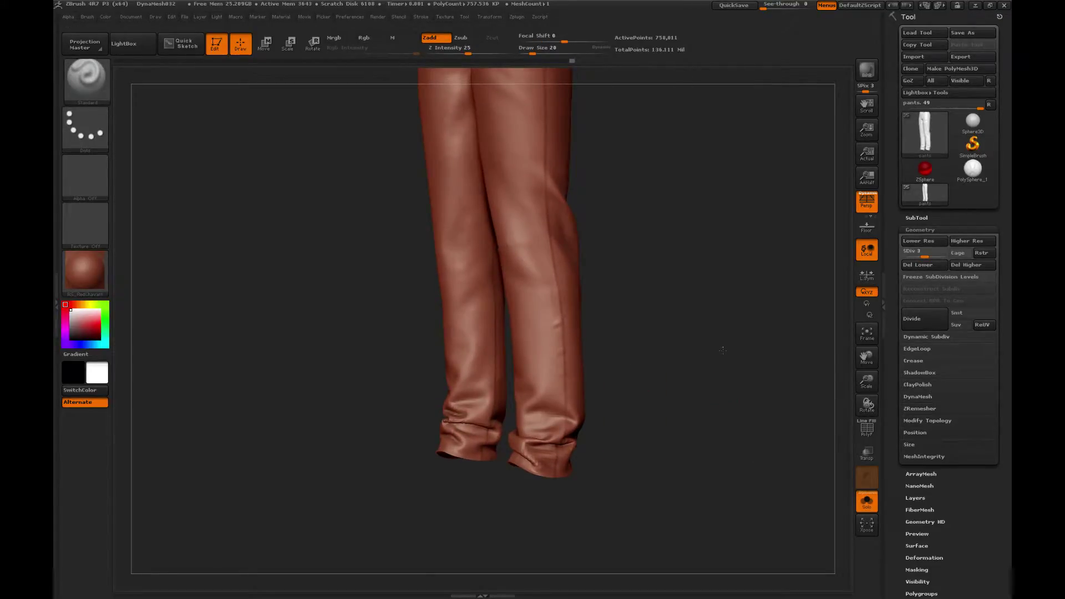
left_click_drag(732, 365, 727, 342, "alt")
left_click_drag(868, 383, 732, 364)
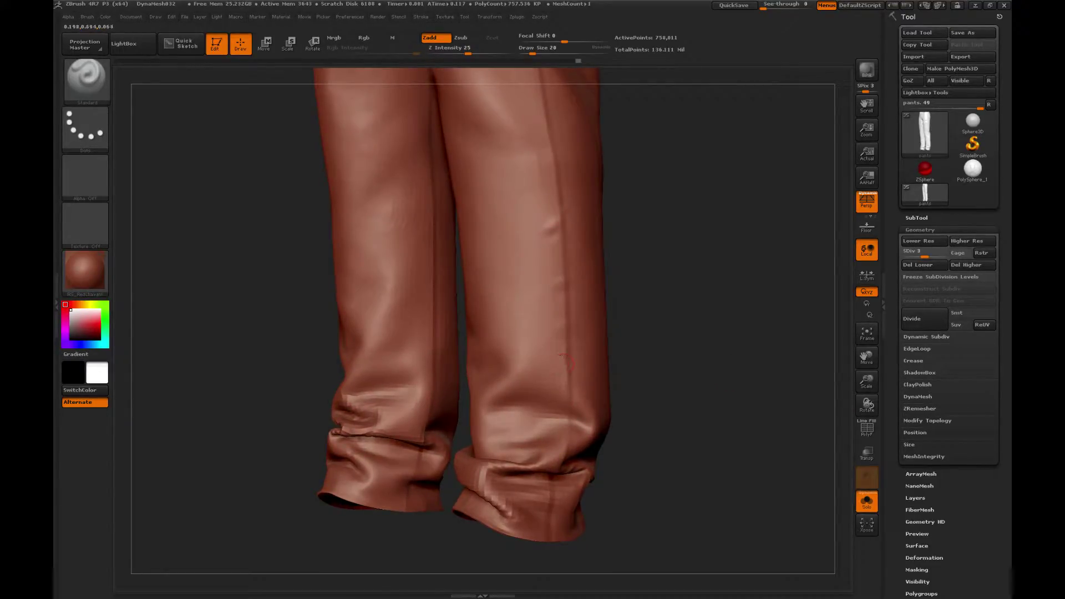
right_click_drag(564, 289, 607, 378, "alt")
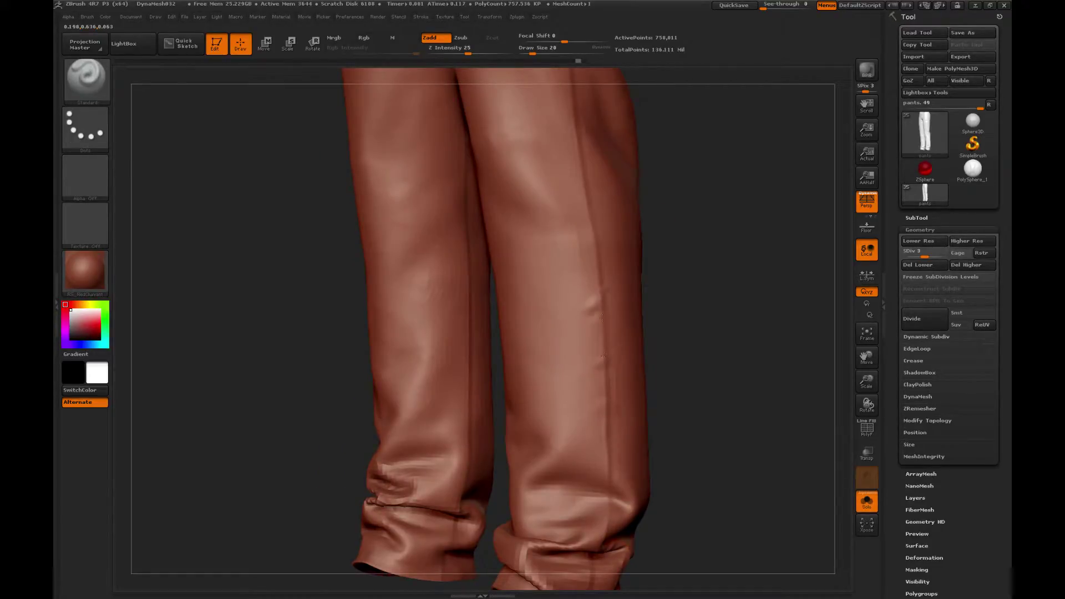
key("shift")
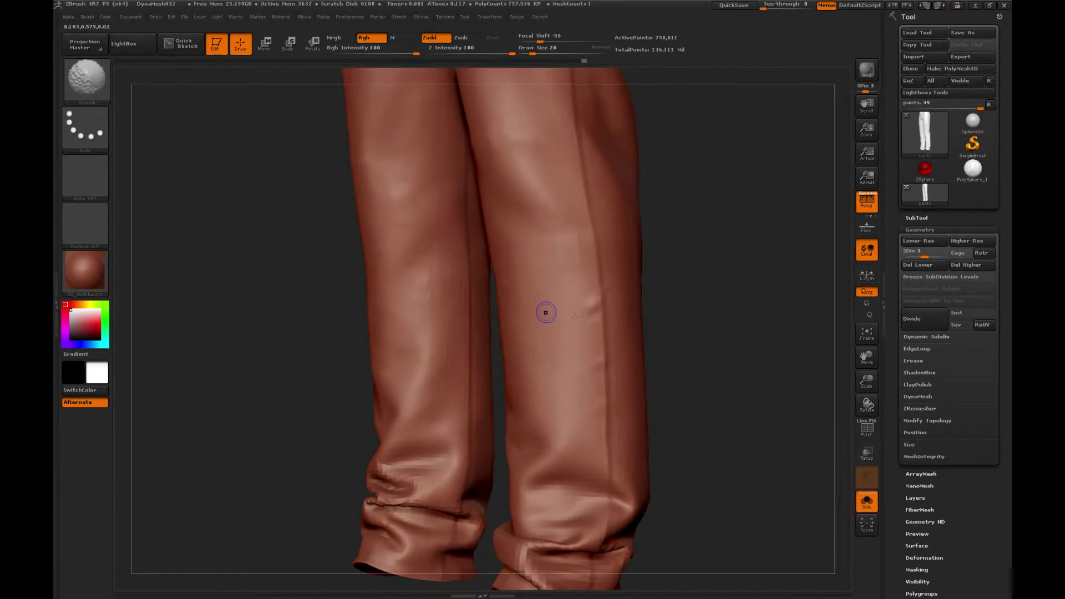
Smooth the seam puckers at subdivision level 2 and return to level 3.
key("shift+d")
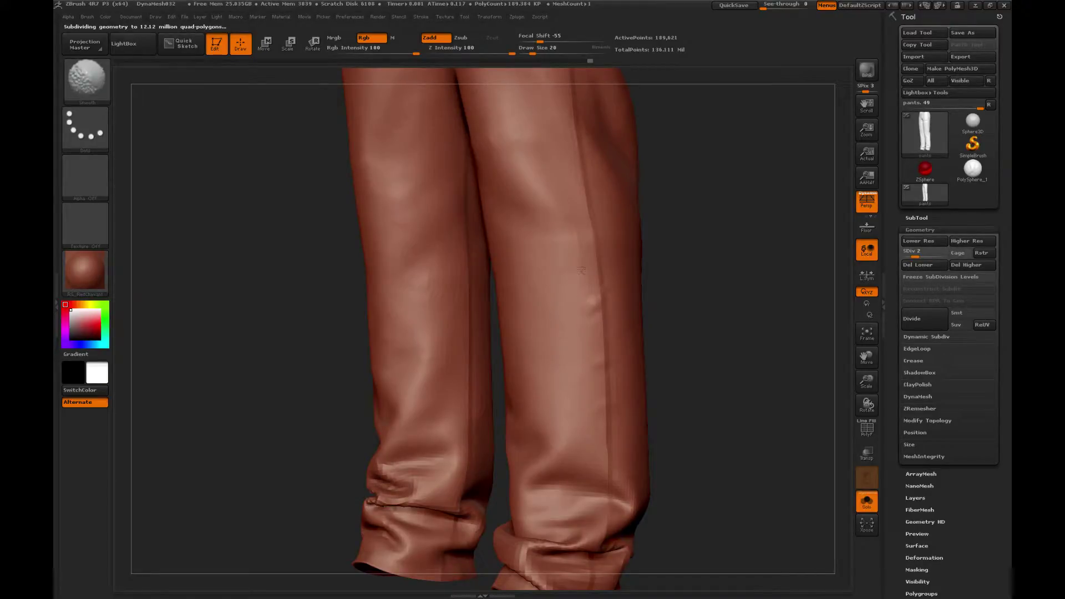
left_click_drag(666, 264, 646, 269)
key("shift")
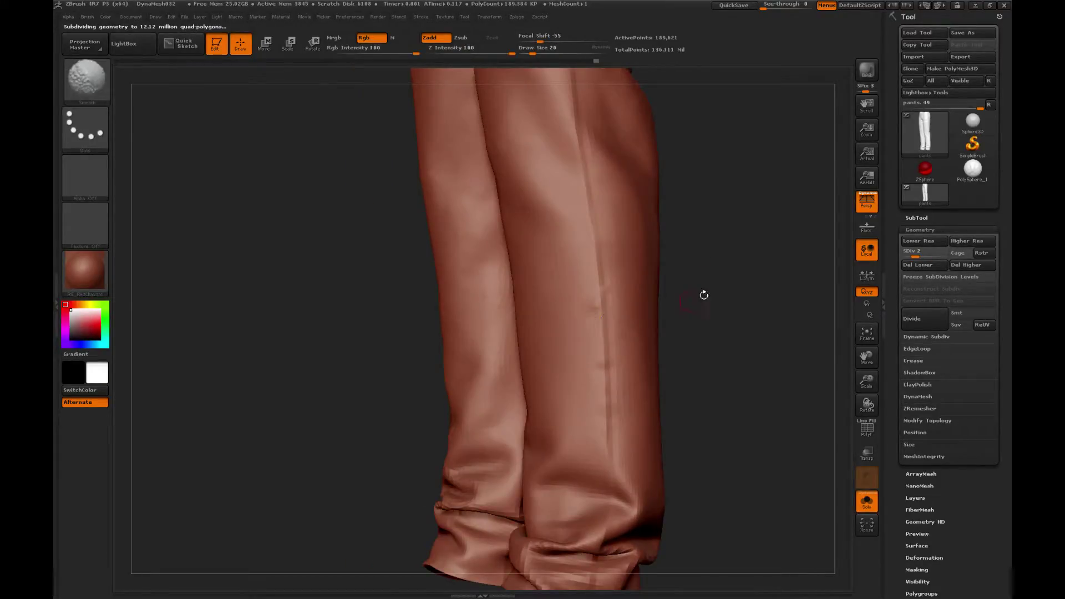
left_click_drag(701, 296, 718, 306)
key("d")
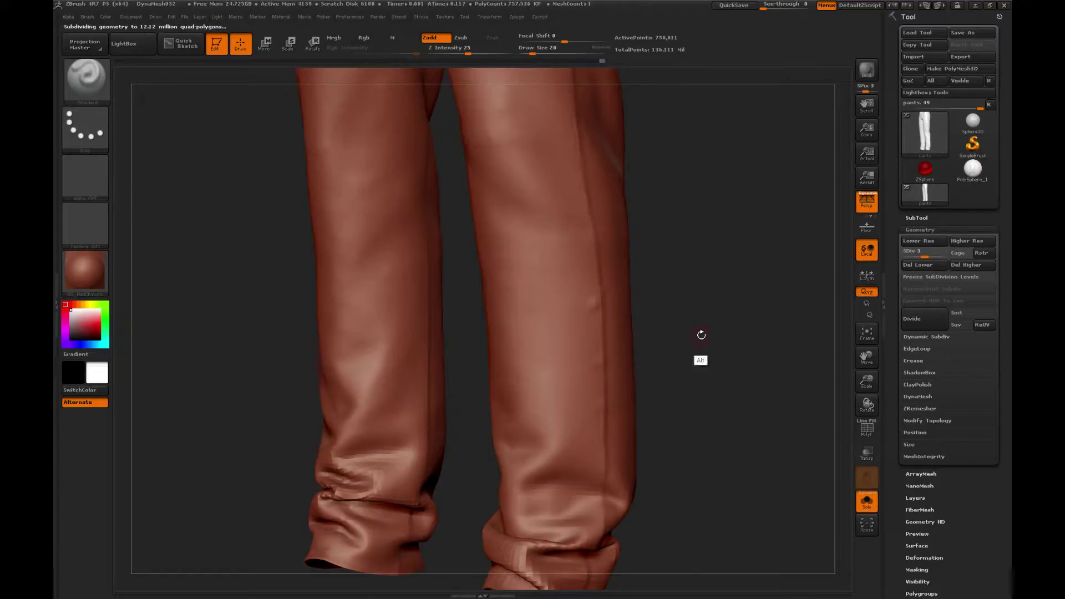
Smooth the front of the shin below the knee with the draw size raised to 56.
left_click_drag(717, 347, 712, 307)
left_click_drag(630, 278, 616, 282)
key("shift")
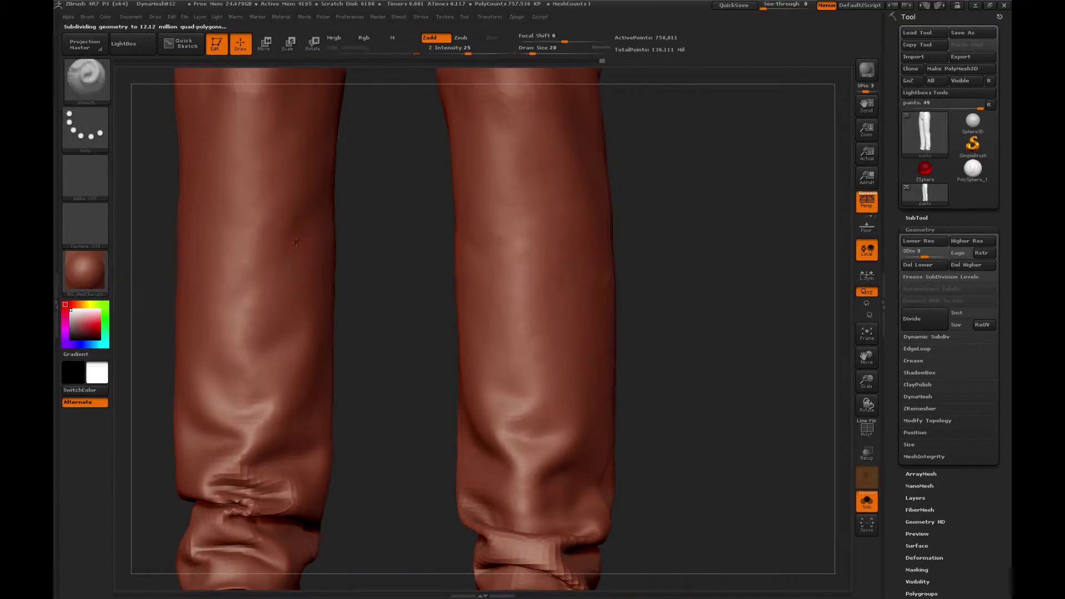
left_click_drag(717, 323, 674, 326)
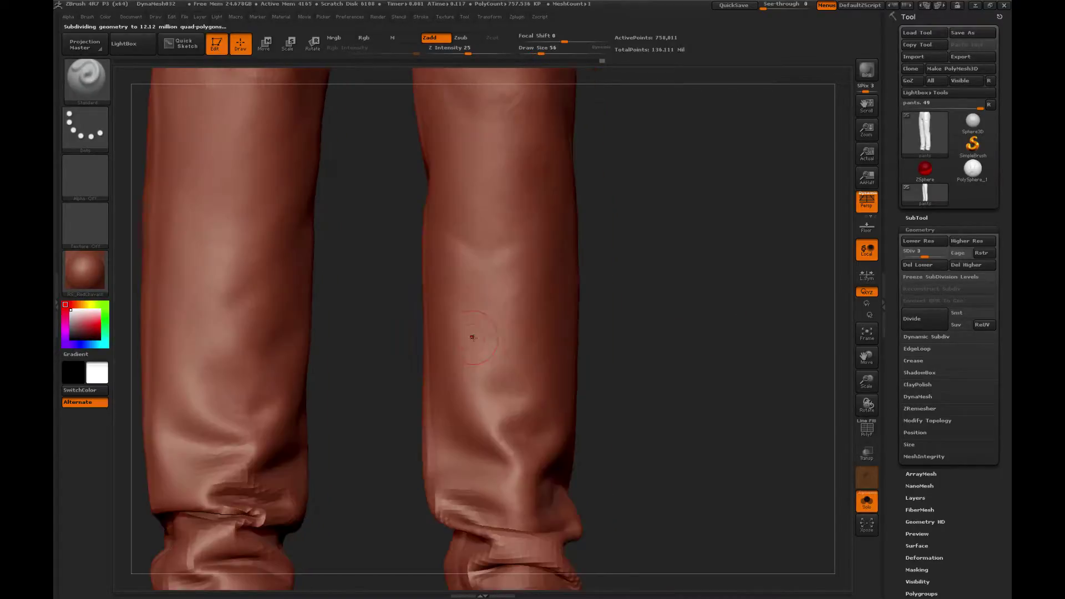
left_click_drag(494, 354, 522, 351, "shift")
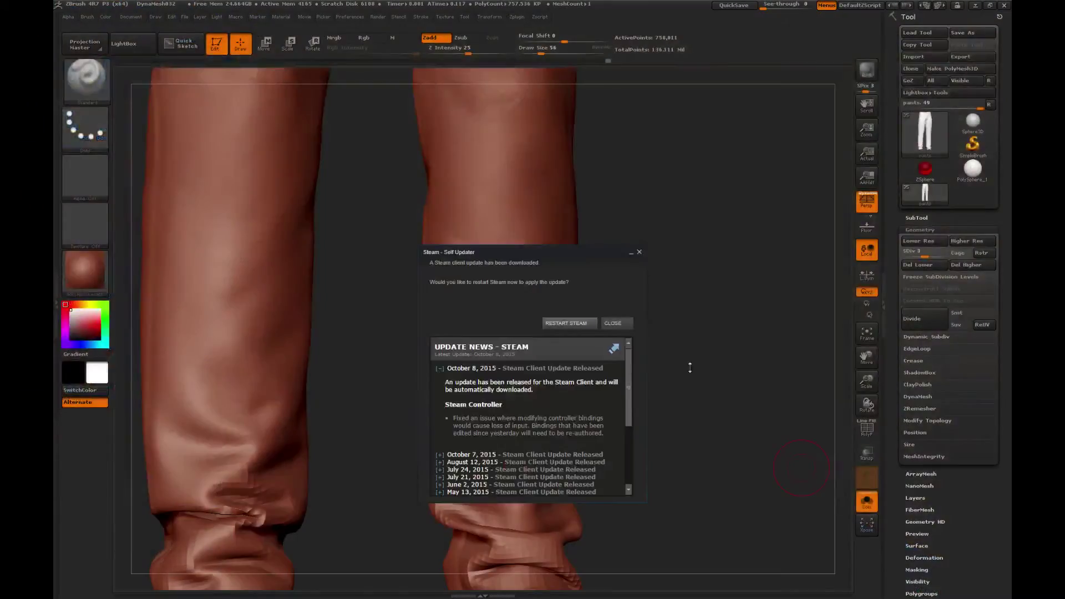
Restart Steam to apply its client update and log in with the account password.
left_click(577, 323)
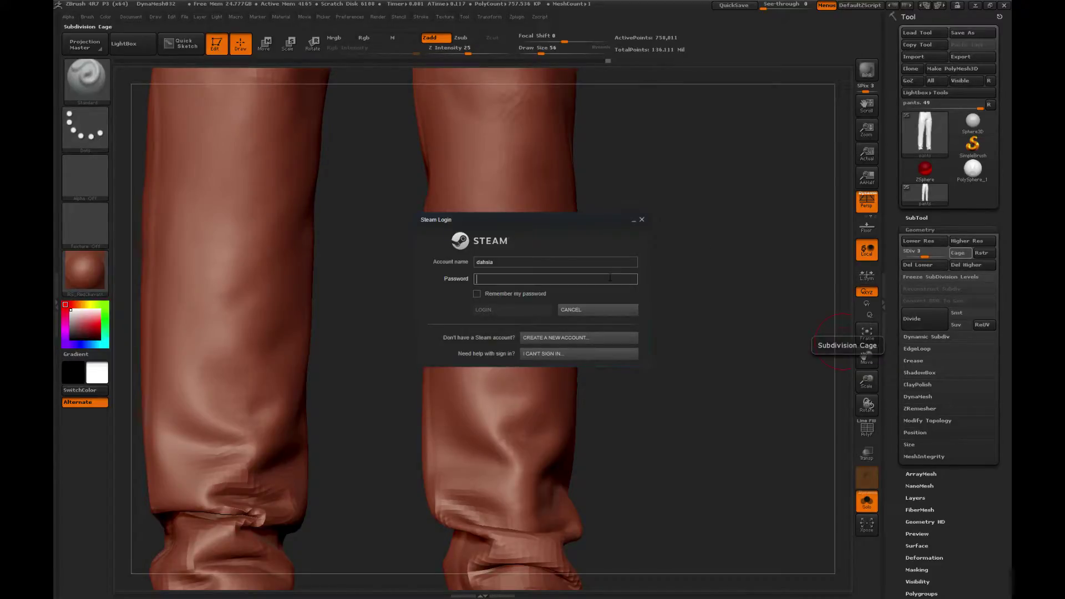
type("***")
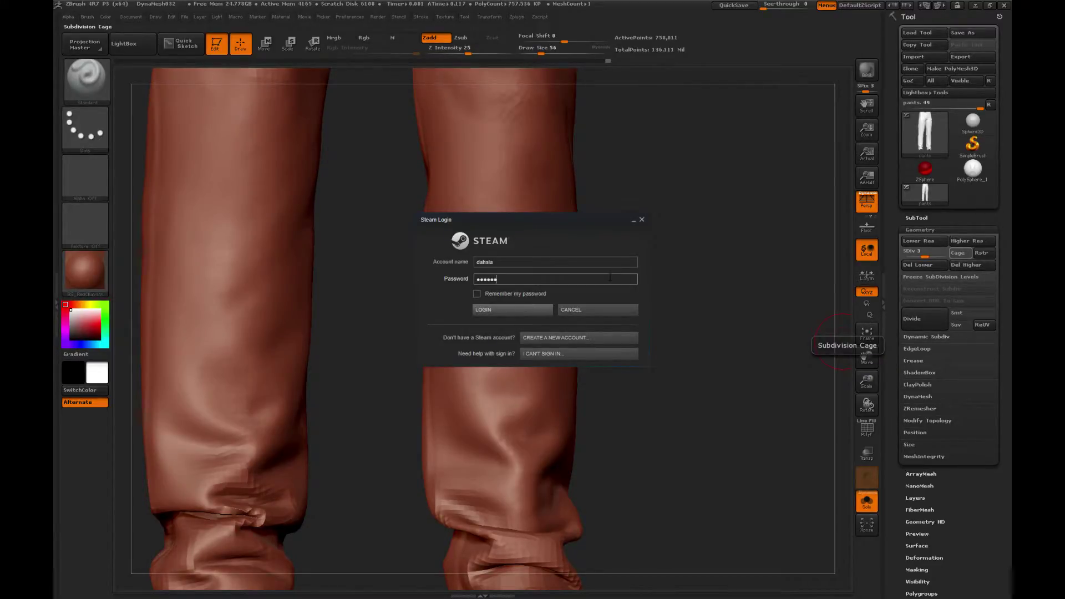
key("Return")
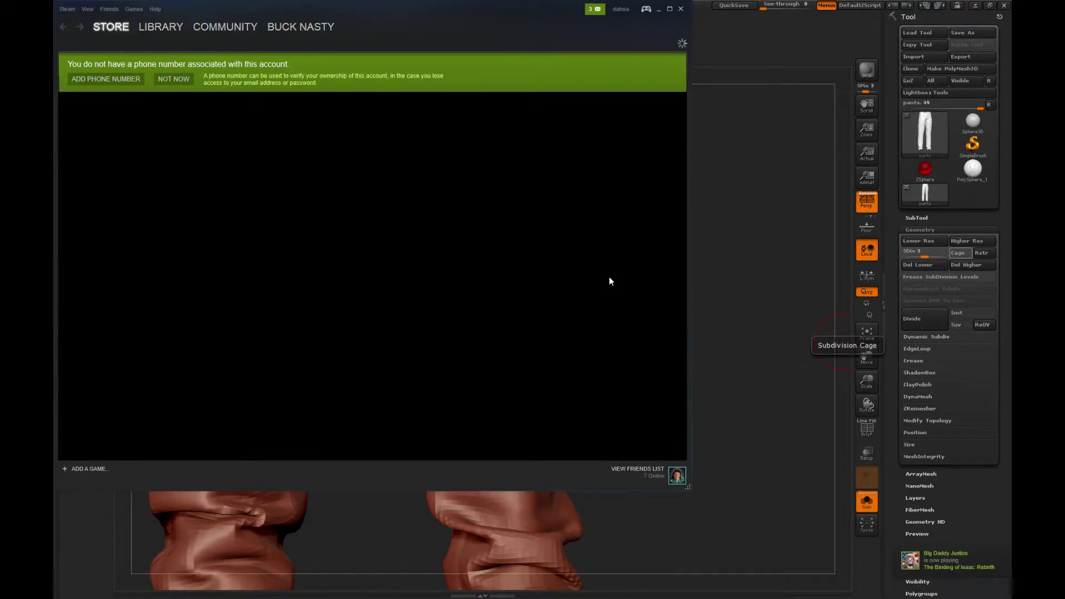
Open the Steam friends list, and close the Steam window to return to ZBrush.
left_click(634, 470)
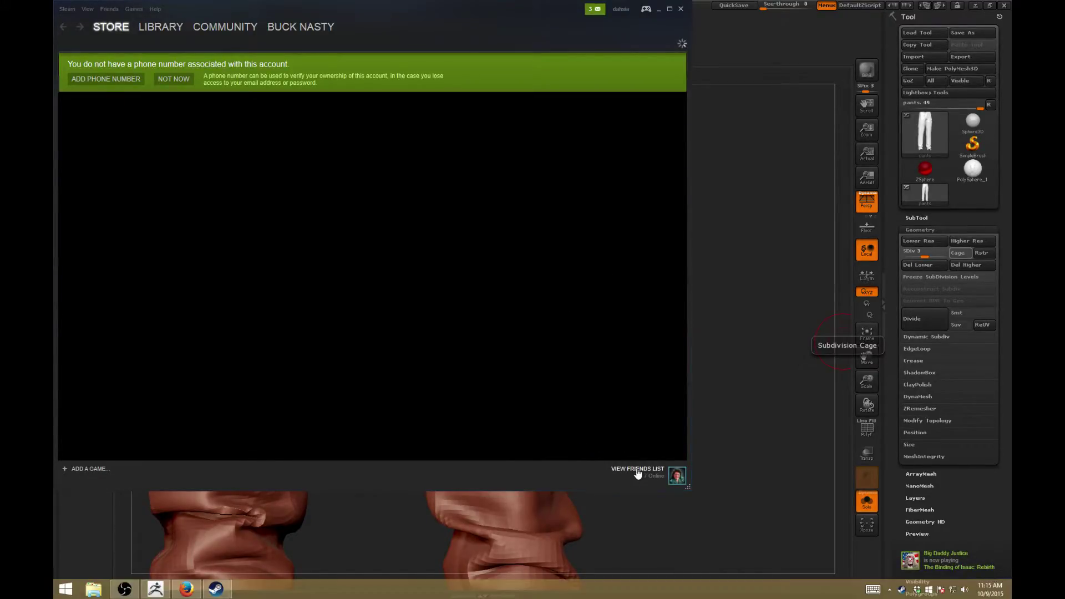
left_click(681, 9)
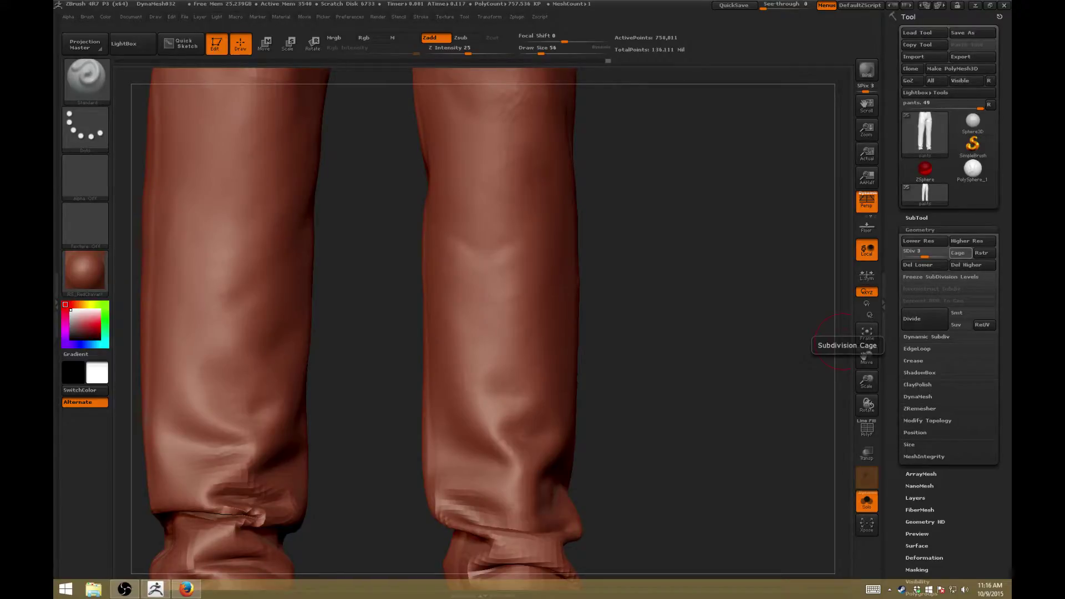
Smooth the crease across the front of the shin and the surface just below the knee.
left_click_drag(685, 308, 696, 310)
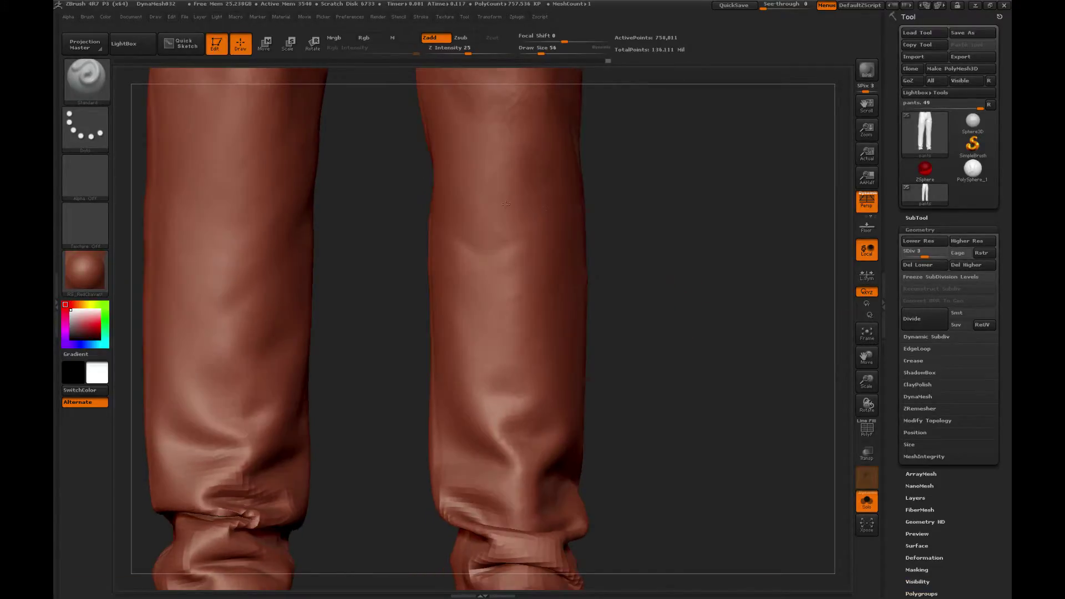
left_click_drag(499, 264, 520, 251, "shift")
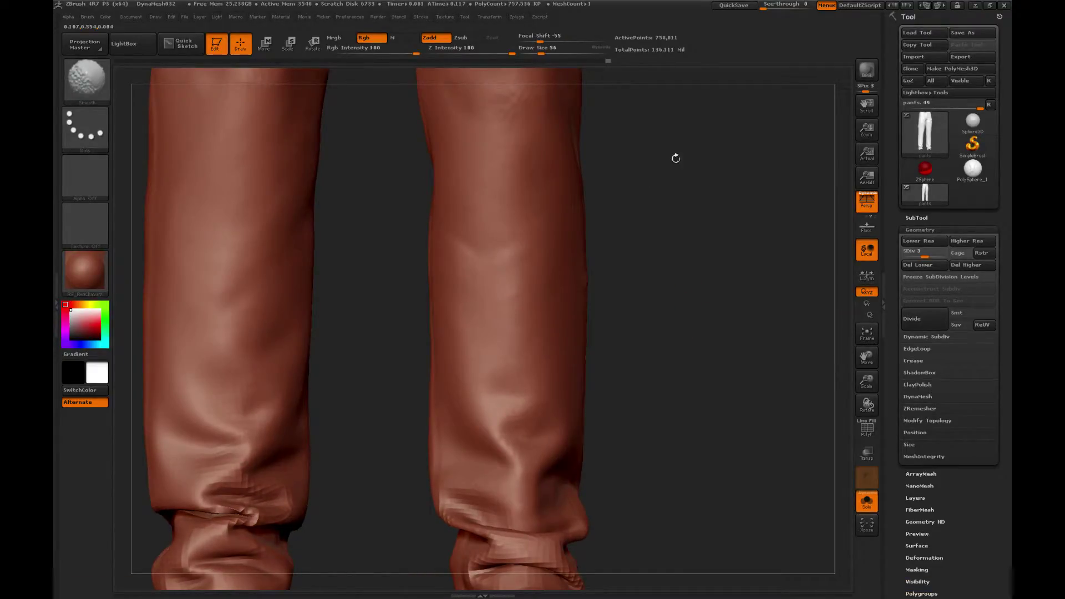
left_click_drag(650, 285, 657, 404, "alt")
left_click_drag(509, 289, 519, 266, "shift")
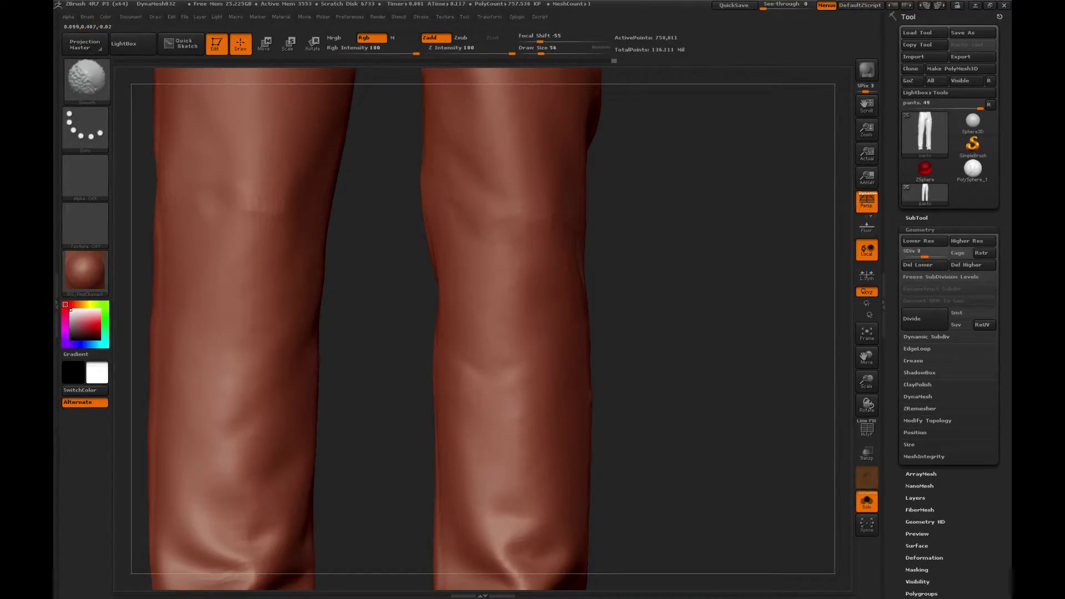
left_click_drag(635, 311, 633, 189)
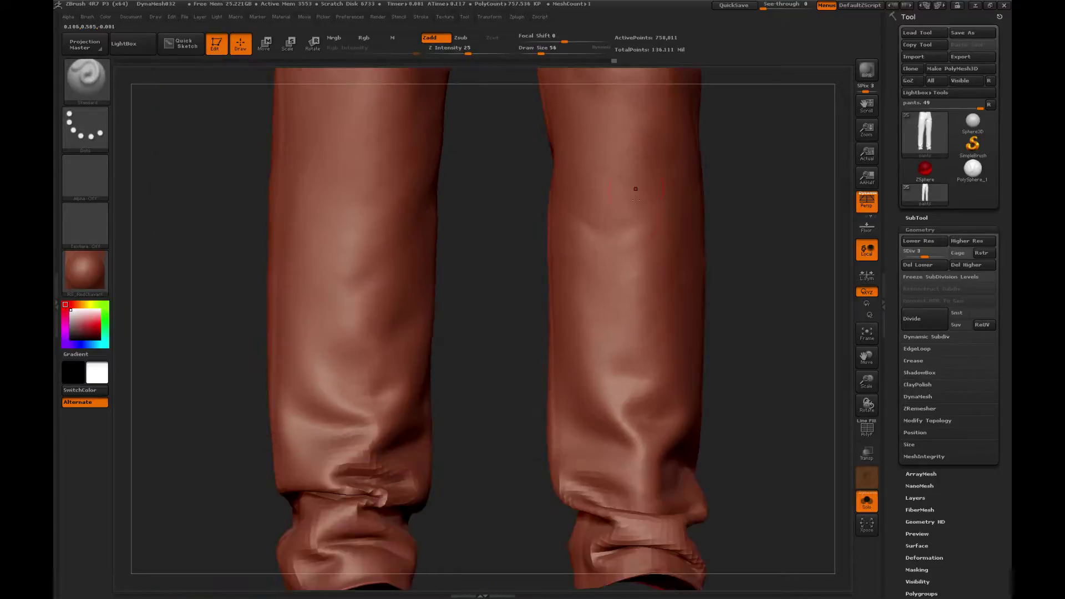
key("b")
left_click(497, 283)
mouse_move(468, 134)
left_mouse_down("alt")
mouse_move(361, 183)
mouse_move(550, 286)
left_mouse_up("alt")
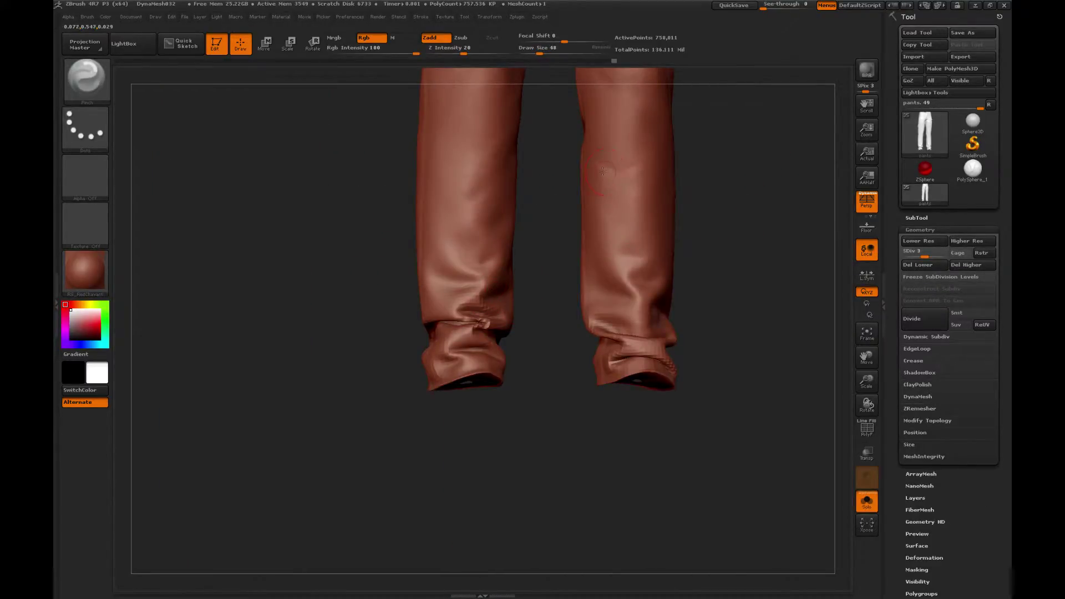
left_click_drag(738, 159, 672, 265, "alt")
key("b")
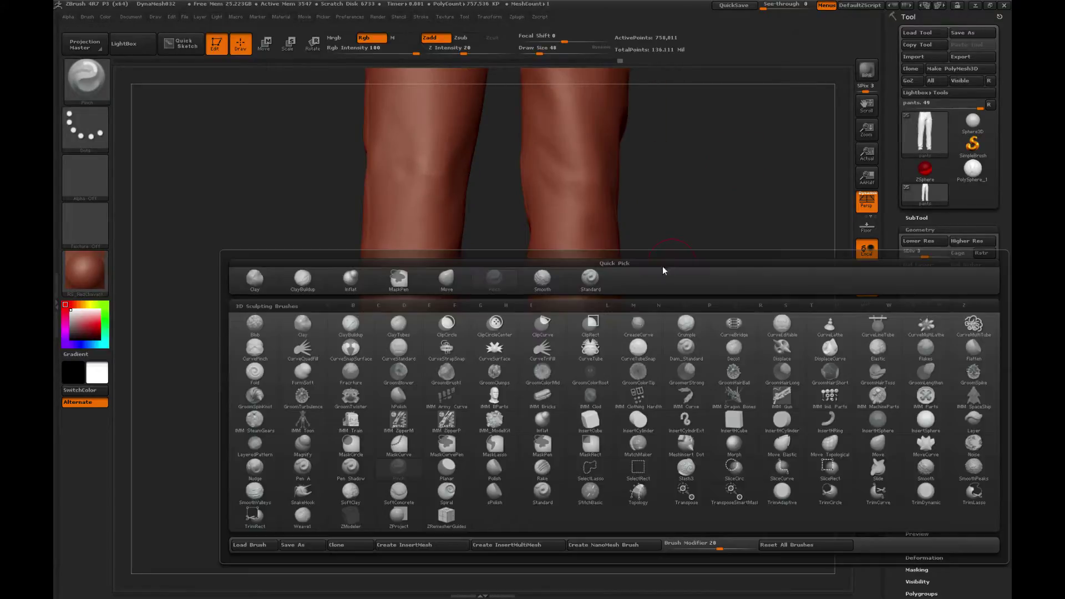
left_click(590, 277)
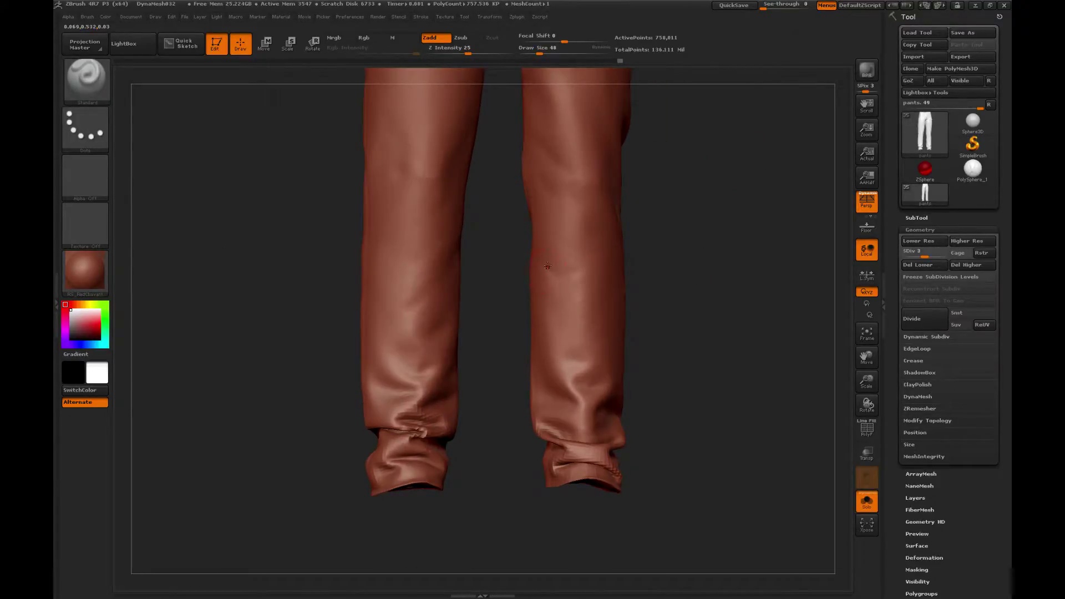
key("ctrl+z")
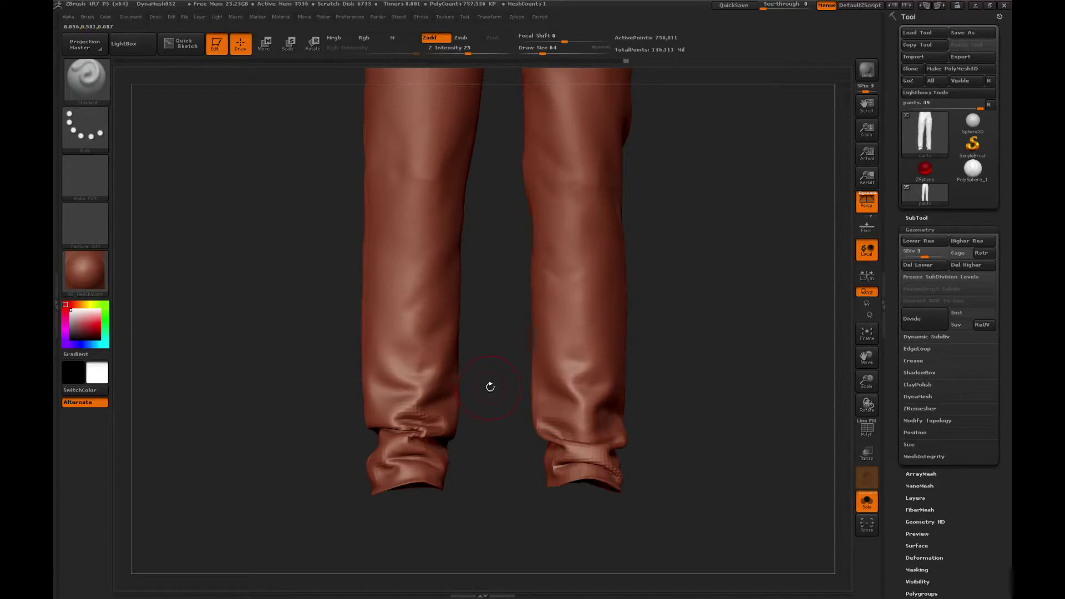
Smooth the jagged folds just above the cuff on the front of the first leg at draw size 48.
left_click_drag(489, 385, 531, 370, "alt")
left_click_drag(427, 296, 431, 295, "alt")
key("bracketleft")
key("bracketleft")
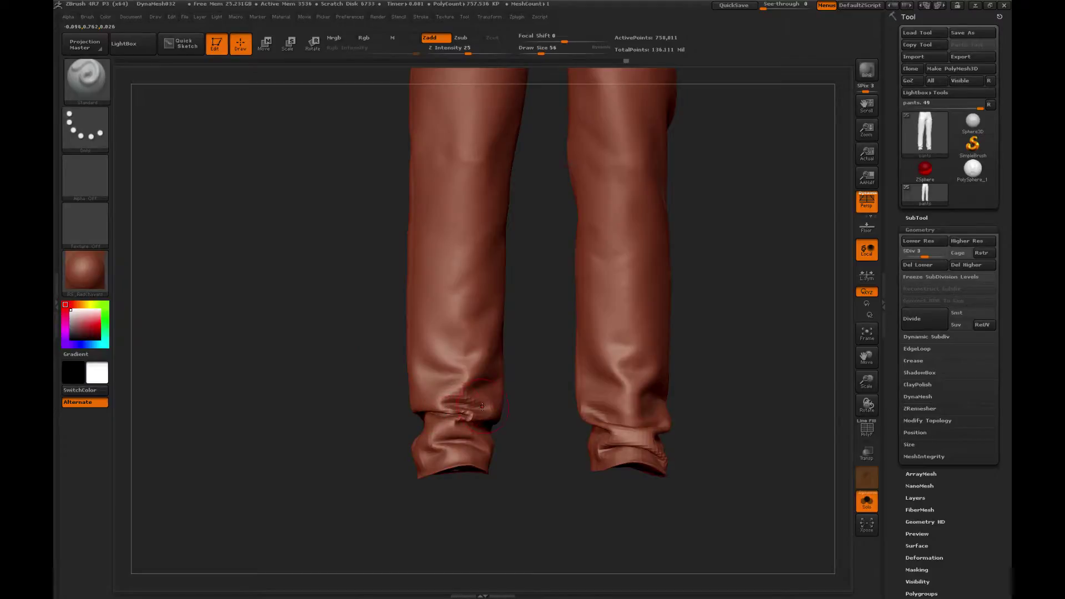
left_click_drag(556, 375, 547, 372)
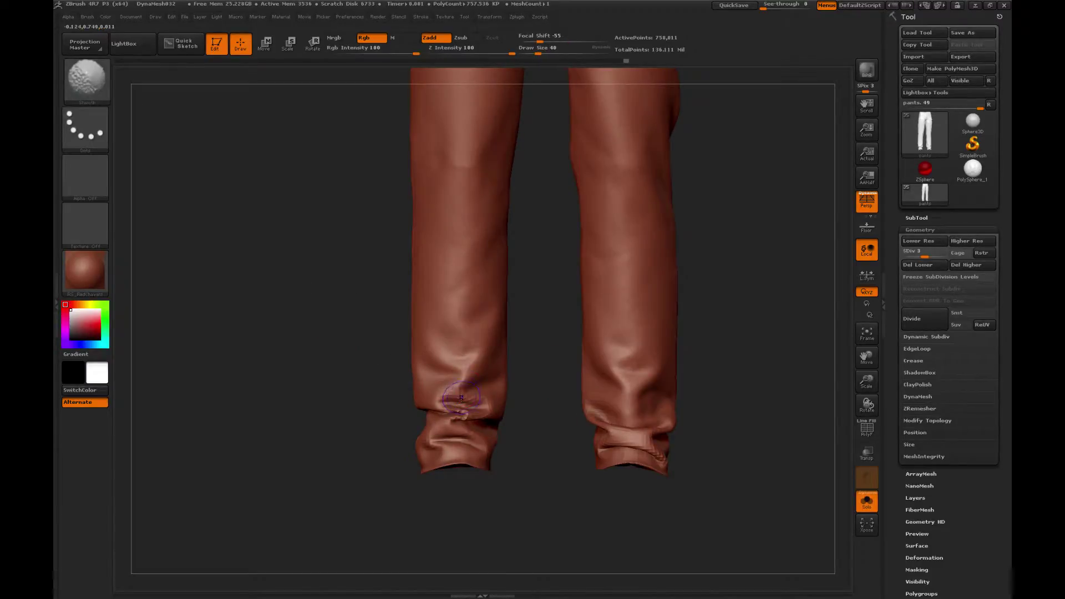
left_click_drag(458, 395, 472, 400, "shift")
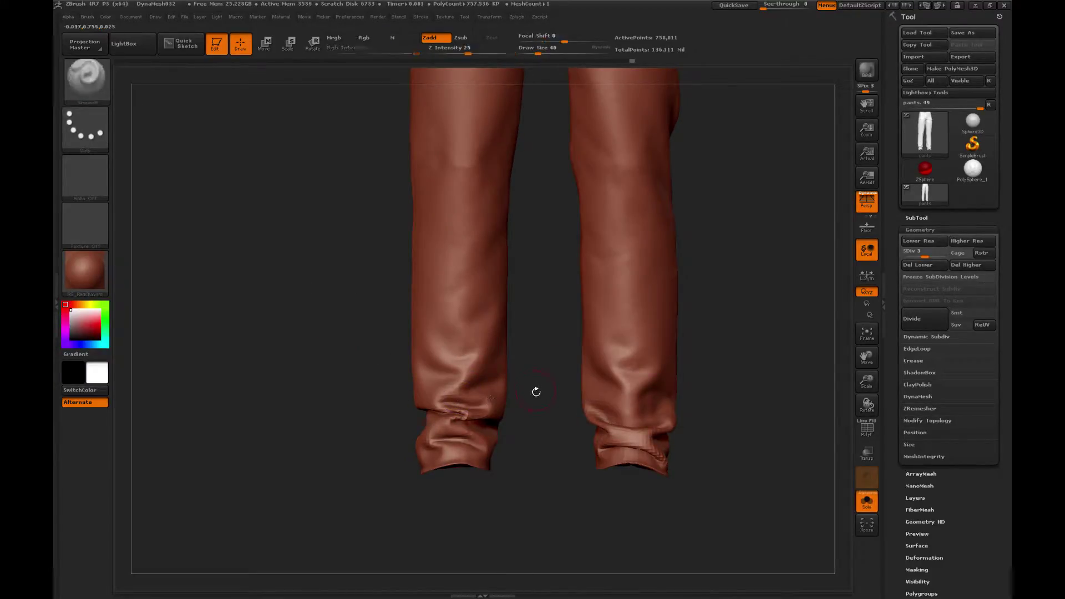
left_click_drag(543, 382, 525, 385)
key("shift")
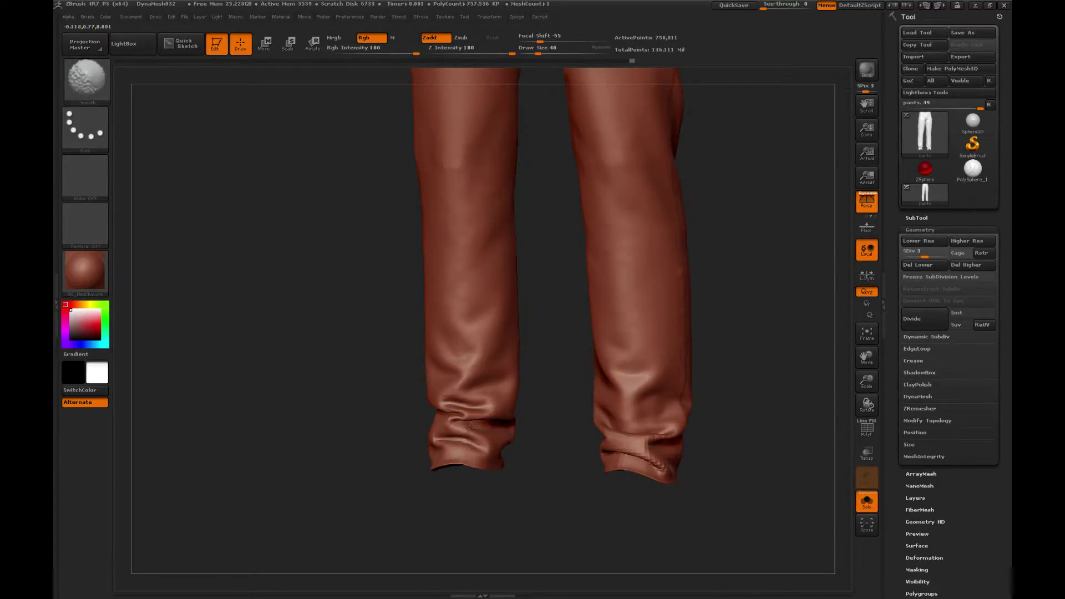
Smooth the rough folds on the other leg's cuff across its front and around its side.
left_click_drag(543, 486, 461, 445, "alt")
key("shift")
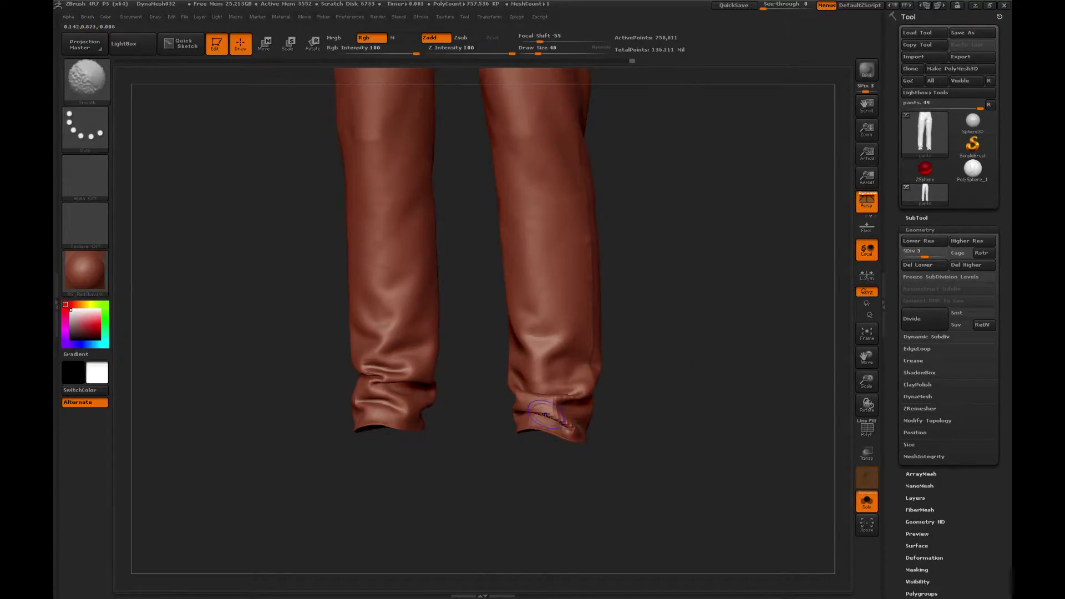
left_click_drag(553, 417, 573, 429, "shift")
mouse_move(639, 363)
left_mouse_down()
mouse_move(660, 364)
mouse_move(652, 395)
mouse_move(610, 376)
mouse_move(623, 377)
mouse_move(468, 354)
left_mouse_up()
key("shift")
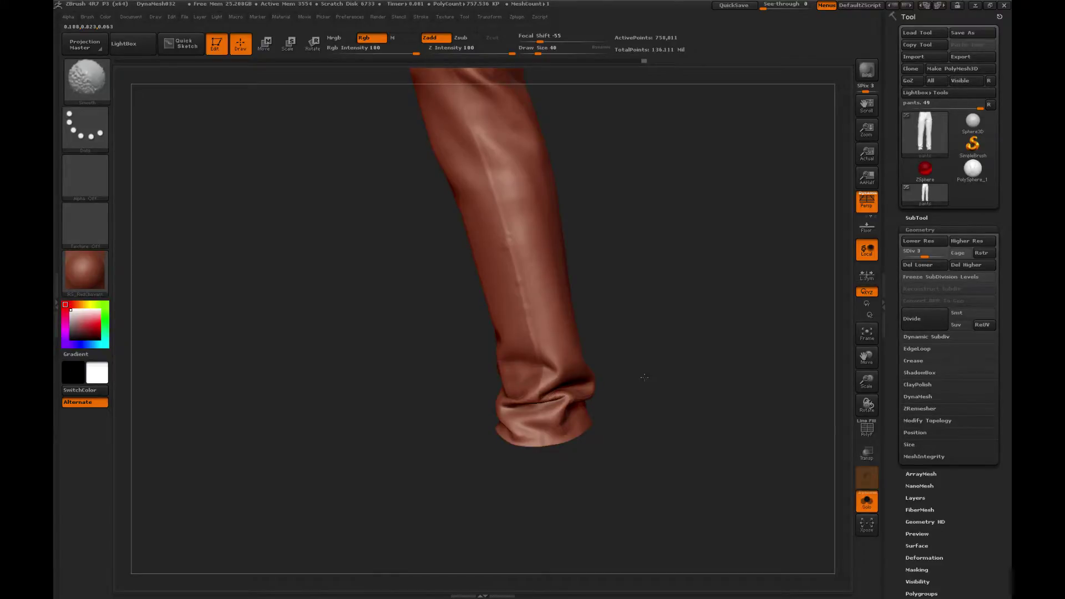
mouse_move(644, 377)
left_mouse_down("shift")
mouse_move(635, 462)
mouse_move(574, 443)
mouse_move(577, 433)
left_mouse_up("shift")
left_click_drag(528, 406, 493, 425, "shift")
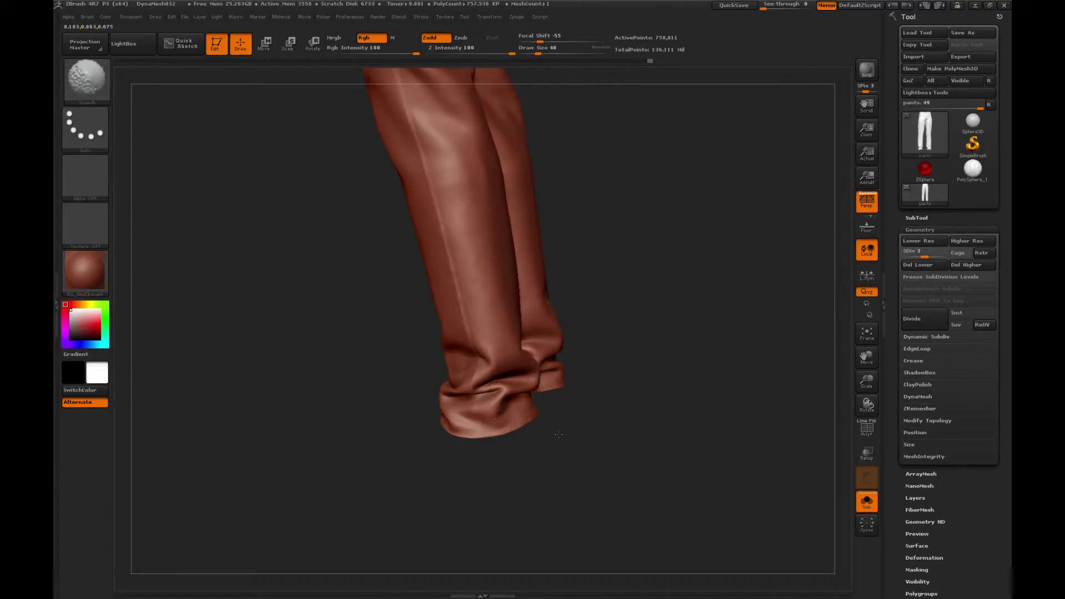
Smooth the deep horizontal crease at the top of the cuff on its outer side.
left_click_drag(558, 434, 579, 437)
left_click_drag(594, 399, 669, 345)
left_click_drag(866, 382, 849, 444)
left_click_drag(697, 411, 601, 388)
left_click_drag(867, 382, 857, 433)
left_click_drag(685, 355, 743, 361)
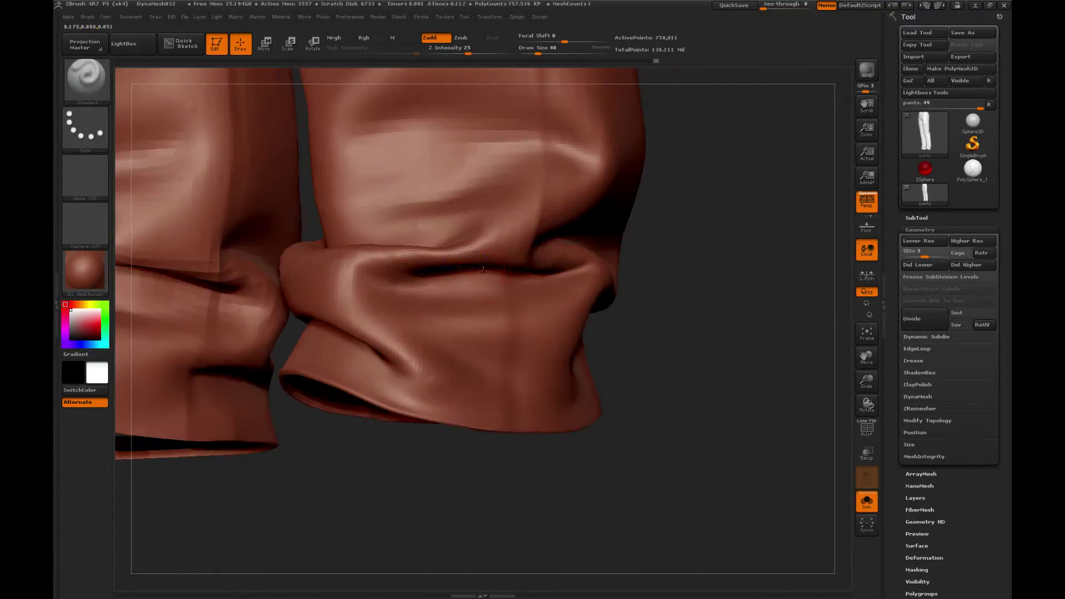
key("shift")
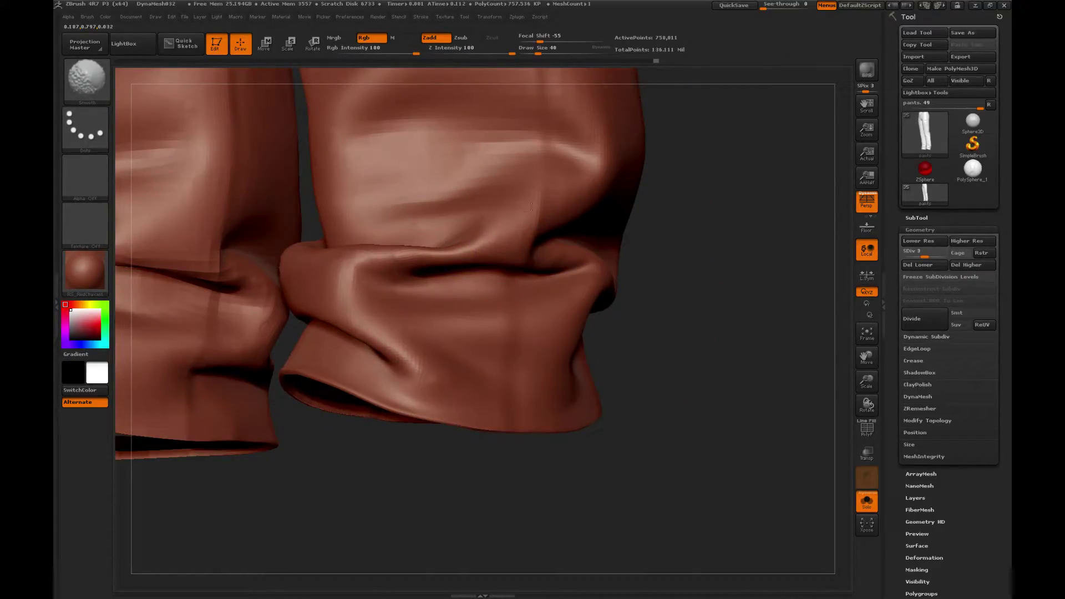
Shape and smooth the bulging fold above the cuff beside the outer side seam.
mouse_move(867, 382)
left_mouse_down()
mouse_move(725, 333)
mouse_move(673, 294)
mouse_move(663, 356)
mouse_move(638, 348)
left_mouse_up()
key("shift")
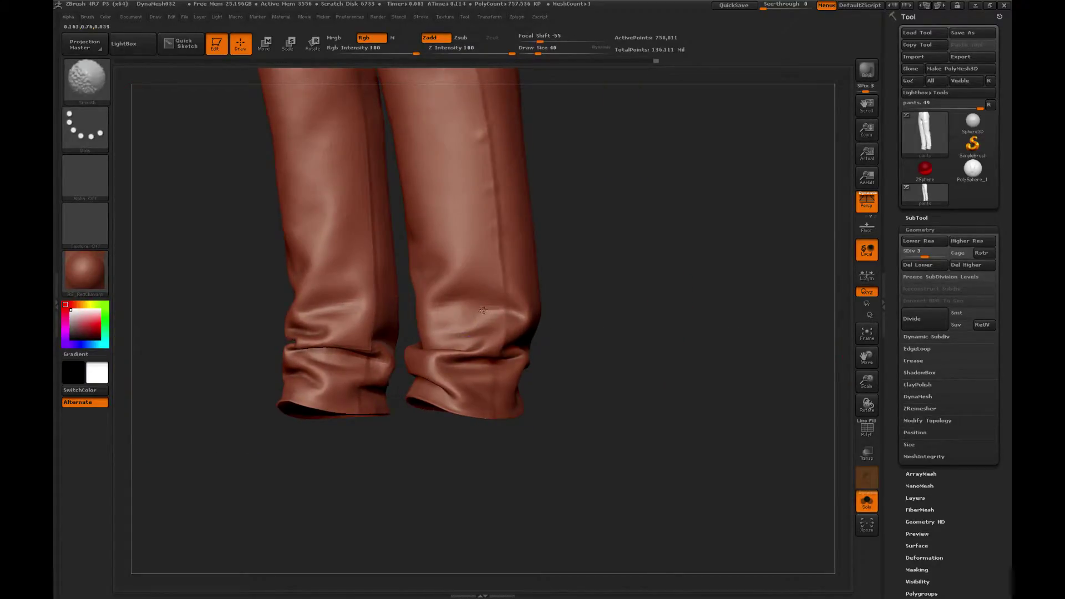
mouse_move(570, 196)
left_mouse_down("alt")
mouse_move(583, 224)
mouse_move(552, 225)
left_mouse_up("alt")
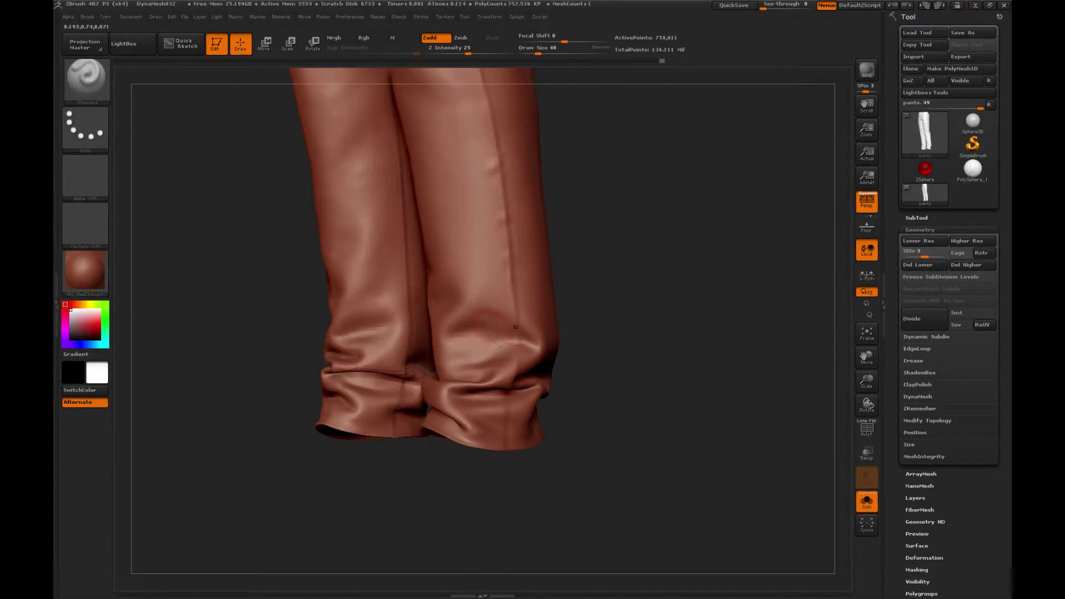
key("shift")
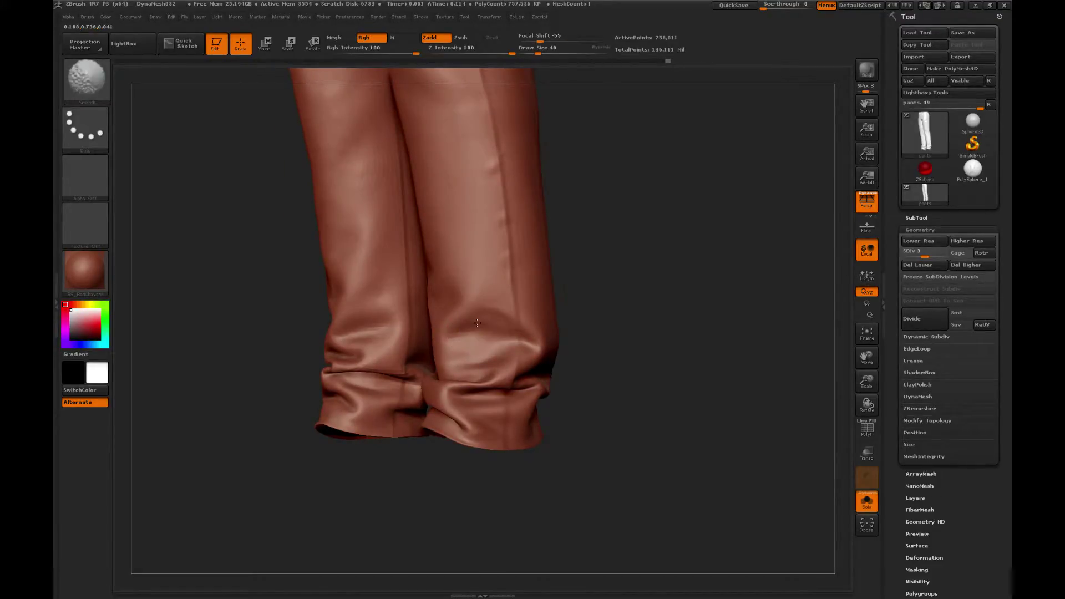
left_click_drag(645, 256, 599, 251)
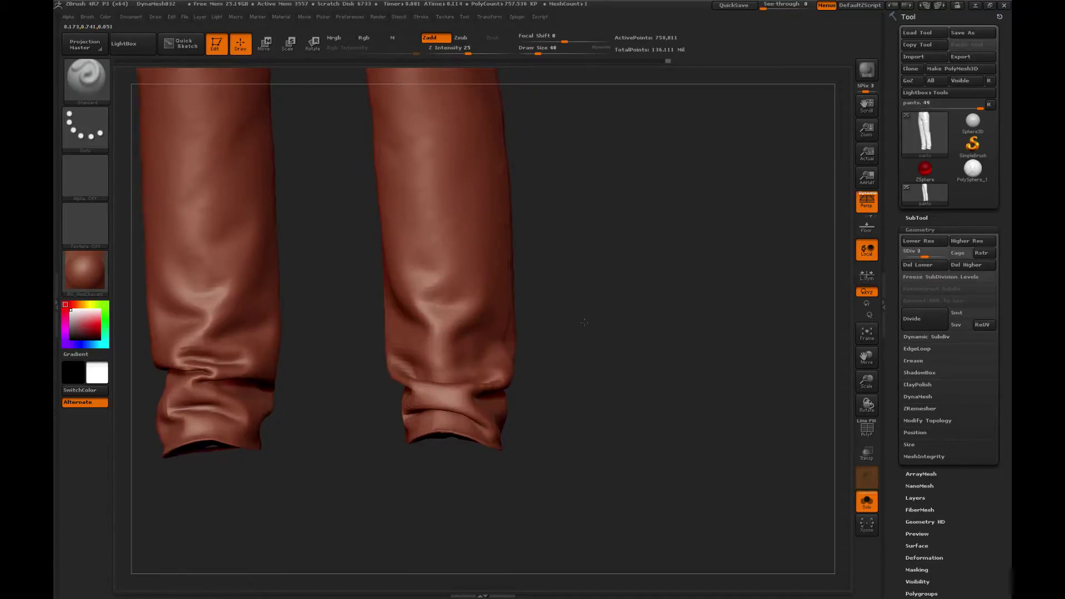
Smooth the Y-shaped fold on the front of the lower leg above the cuff.
left_click_drag(584, 316, 601, 395, "alt")
mouse_move(464, 371)
left_mouse_down("shift")
mouse_move(475, 367)
mouse_move(459, 383)
left_mouse_up("shift")
key("shift")
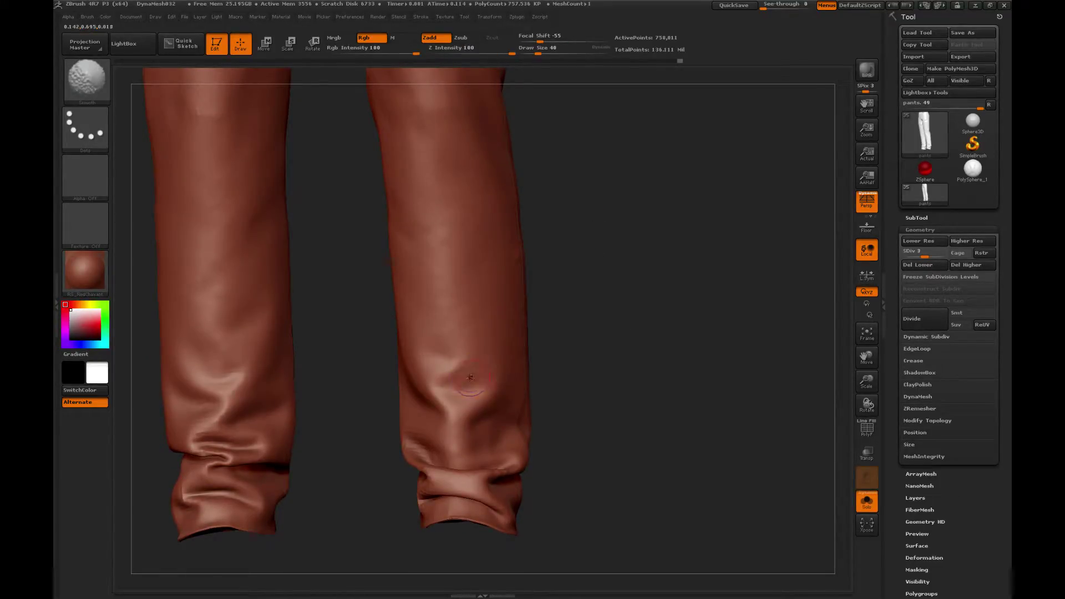
key("shift")
left_click_drag(618, 323, 798, 272, "alt")
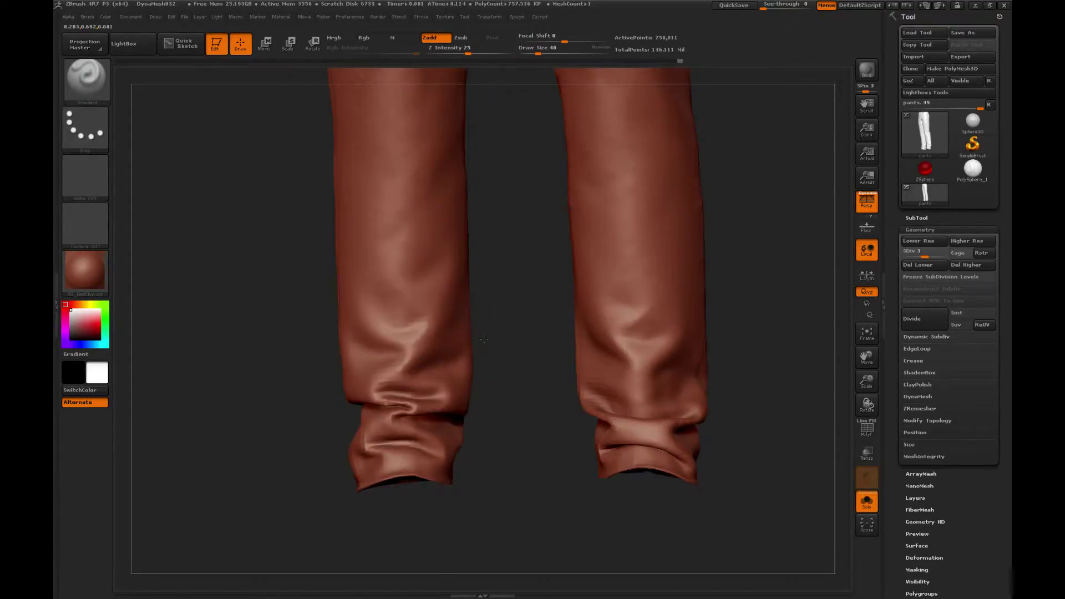
Refine and smooth the stacked folds above the first leg's cuff, reducing the draw size to 32.
left_click_drag(513, 370, 534, 367)
left_click_drag(322, 334, 384, 312, "alt")
key("shift")
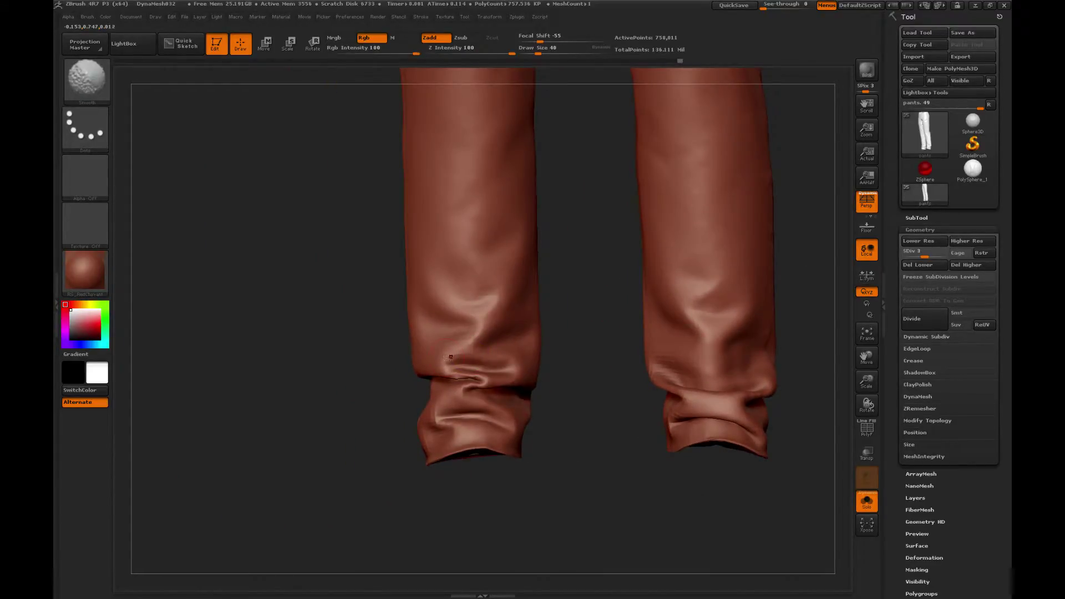
left_click_drag(450, 357, 454, 361, "shift")
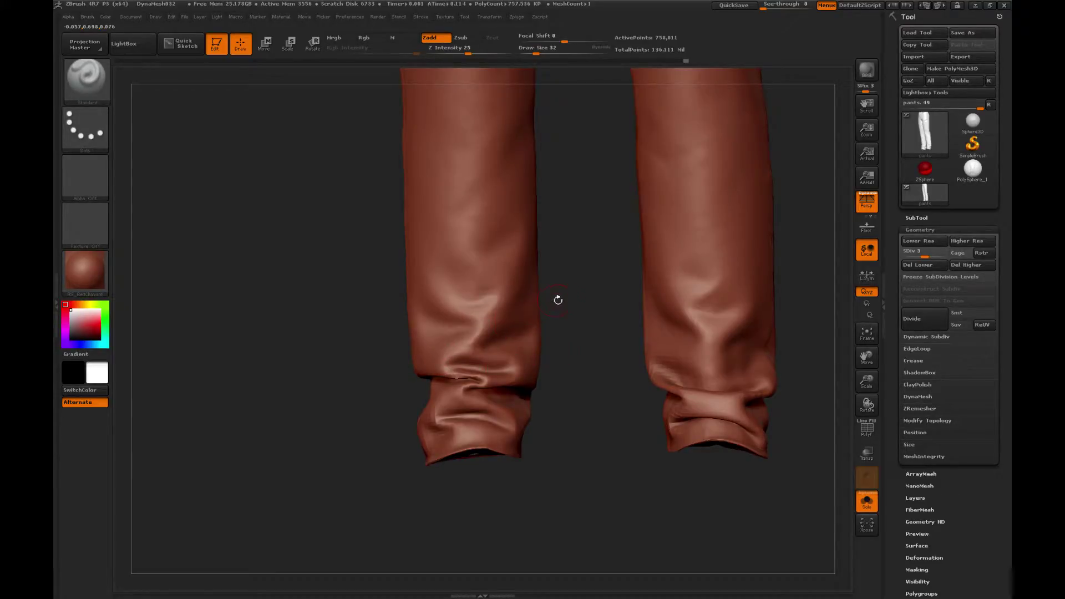
left_click_drag(559, 300, 576, 312)
key("shift")
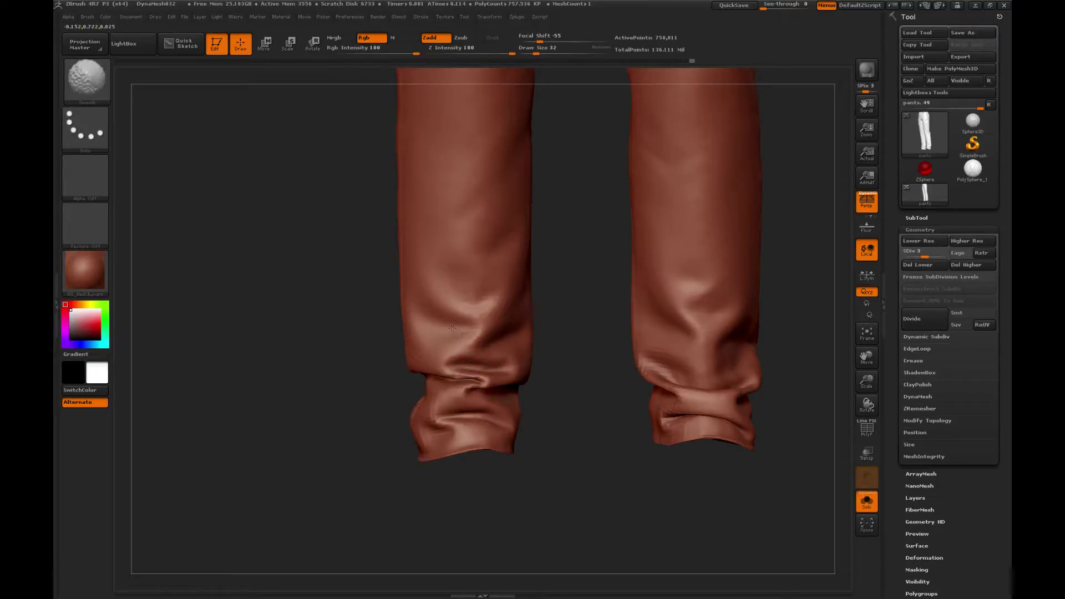
left_click_drag(524, 351, 477, 335)
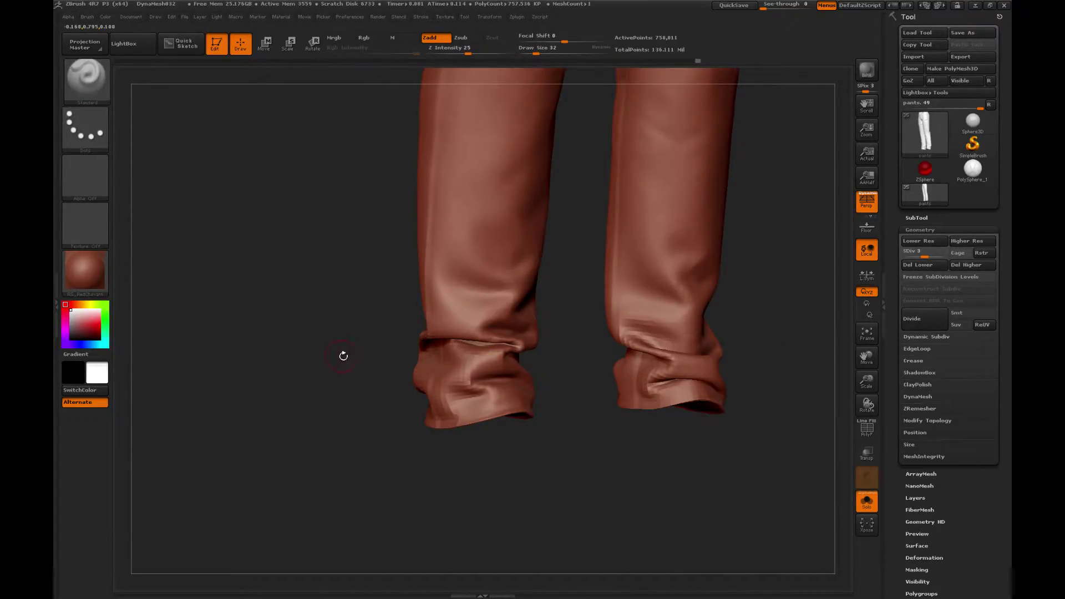
Smooth the crease along the top of the cuff from the back around to the outer side.
left_click_drag(344, 357, 380, 352)
left_click_drag(492, 342, 491, 345, "shift")
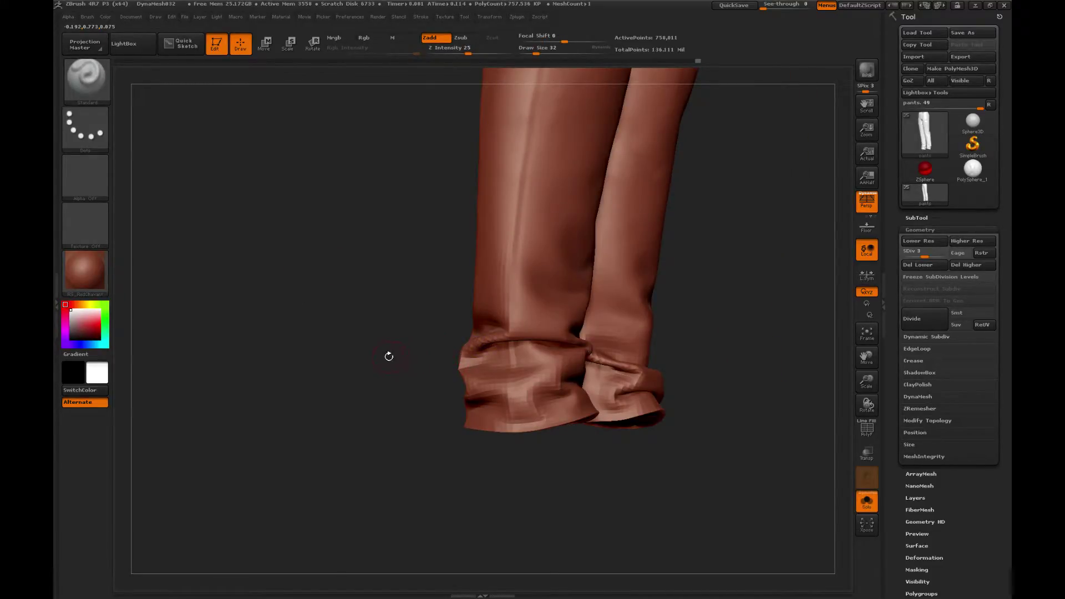
mouse_move(387, 354)
left_mouse_down()
mouse_move(494, 319)
mouse_move(415, 323)
left_mouse_up()
key("shift")
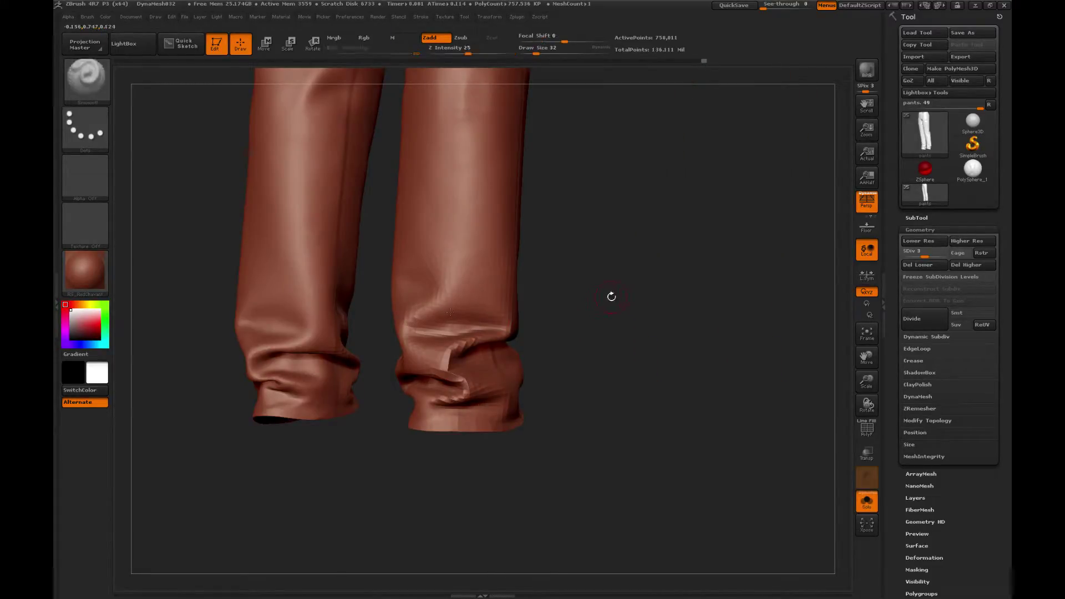
Smooth the folds above both cuffs on the front and outer side of the lower legs.
left_click_drag(633, 285, 800, 273, "alt")
left_click_drag(743, 333, 791, 329)
key("shift")
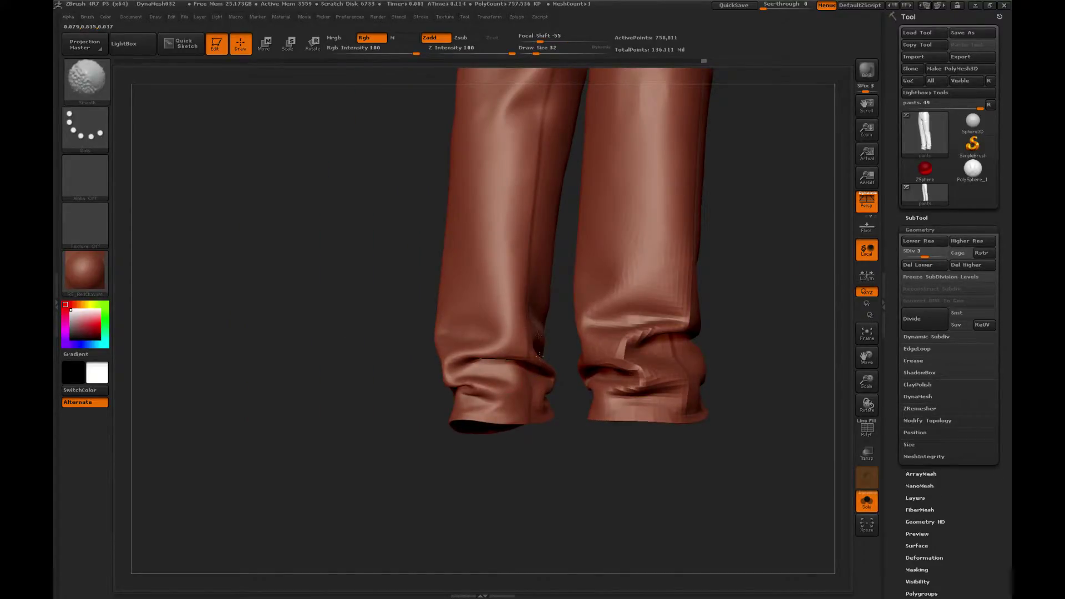
mouse_move(780, 266)
left_mouse_down()
mouse_move(694, 305)
mouse_move(515, 280)
mouse_move(584, 336)
left_mouse_up()
key("shift")
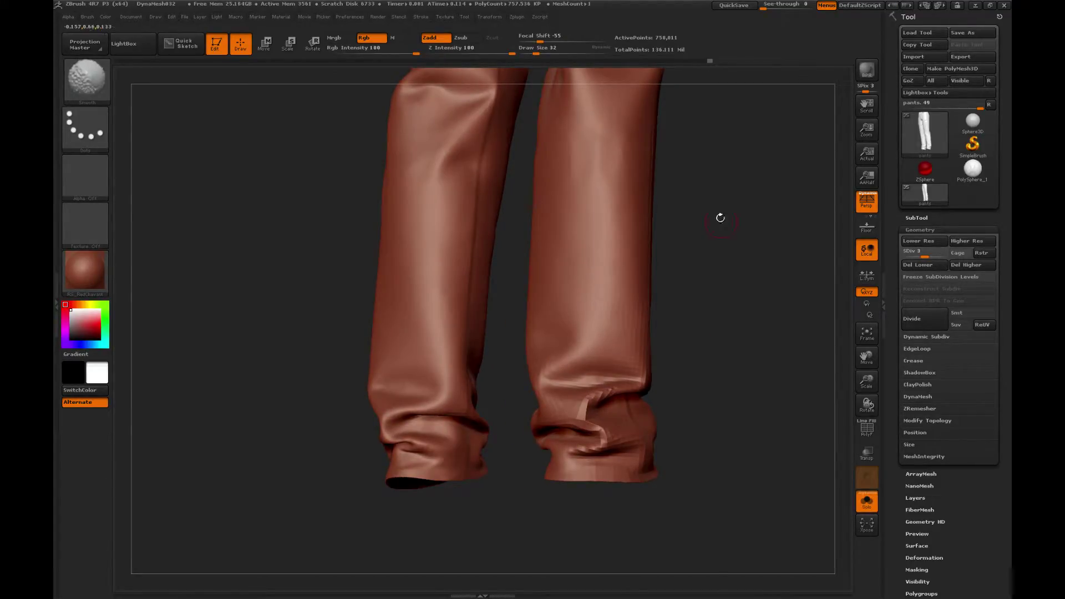
Smooth the bump on the shin below the knee, dropping to subdivision level 1.
mouse_move(721, 218)
left_mouse_down("alt")
mouse_move(688, 310)
mouse_move(693, 324)
left_mouse_up("alt")
key("shift")
mouse_move(475, 264)
left_mouse_down()
mouse_move(519, 272)
mouse_move(554, 314)
left_mouse_up()
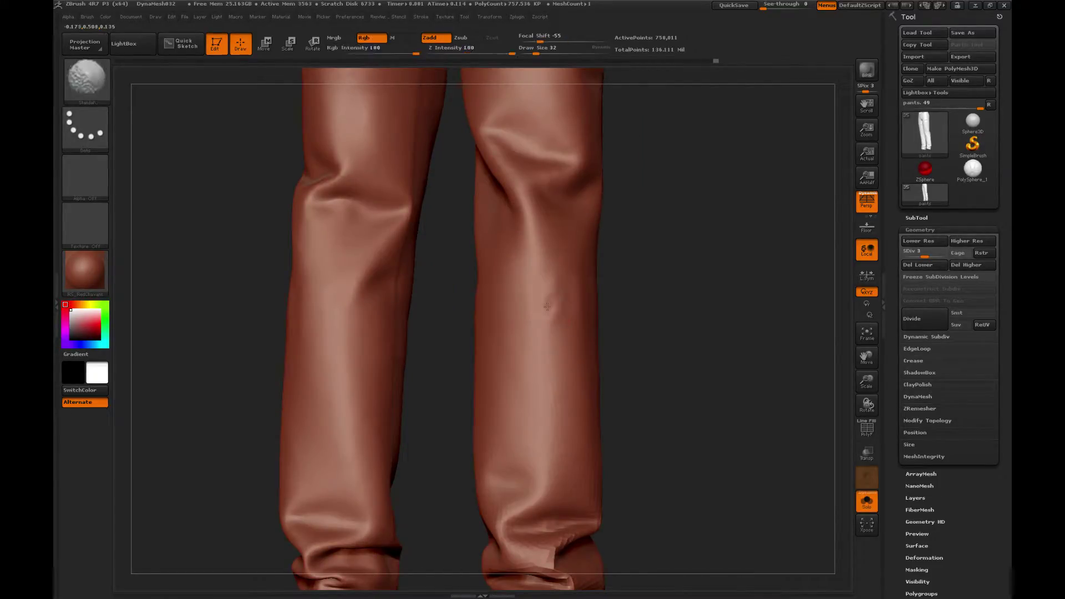
key("shift+d")
key("shift+d")
mouse_move(558, 316)
left_mouse_down("shift")
mouse_move(557, 303)
mouse_move(554, 313)
left_mouse_up("shift")
Raise the pants from the lowest level to subdivision level 4.
left_click_drag(688, 252, 664, 267)
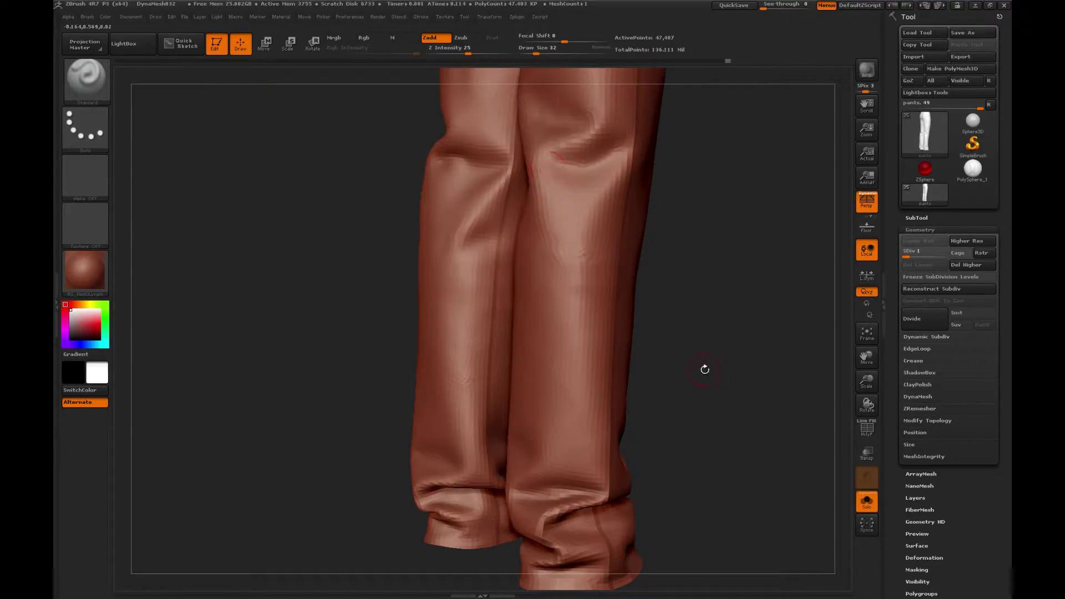
left_click_drag(727, 366, 537, 290)
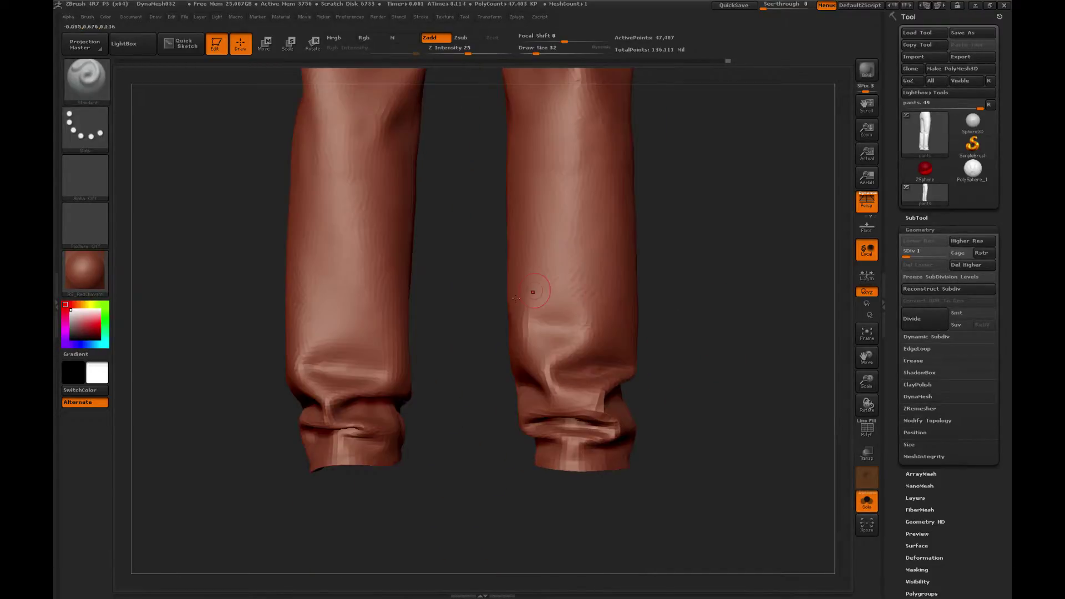
key("ctrl+d")
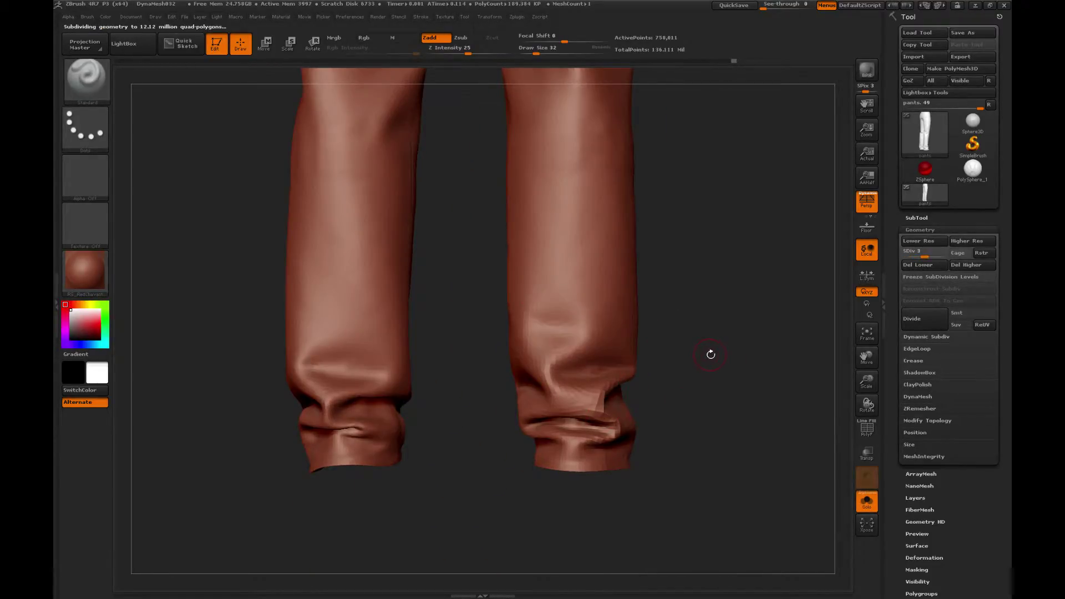
key("d")
mouse_move(714, 353)
left_mouse_down("alt")
mouse_move(731, 370)
mouse_move(723, 379)
left_mouse_up("alt")
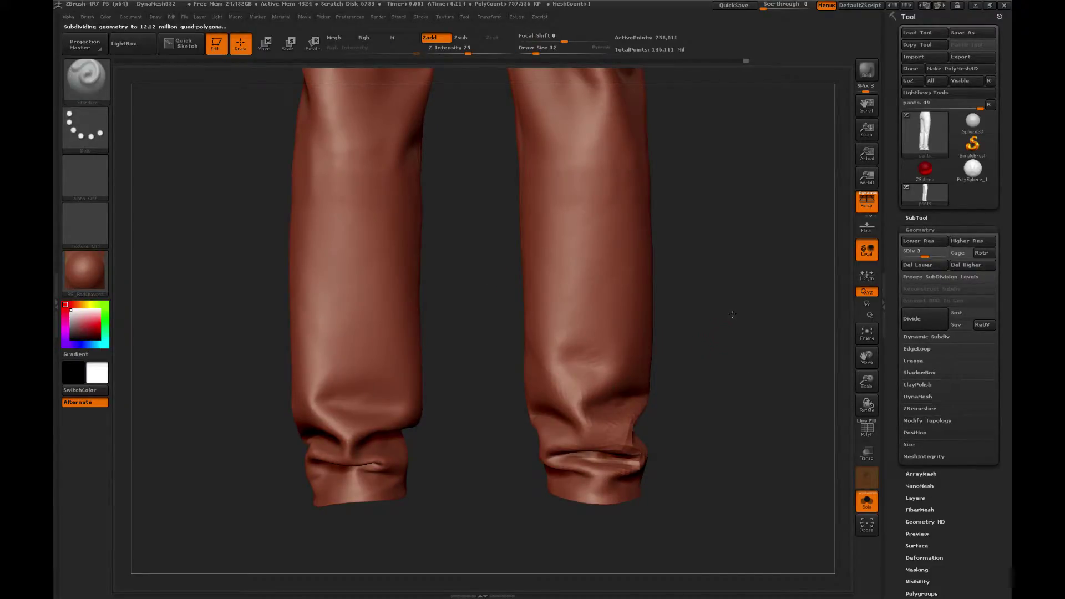
left_click_drag(621, 343, 634, 318, "alt")
key("d")
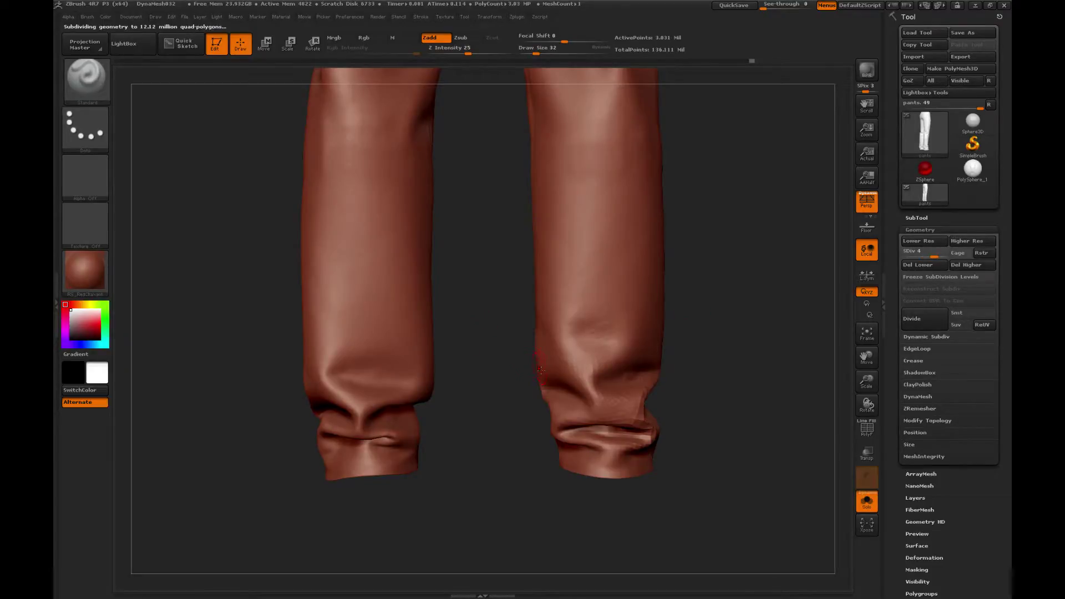
Smooth the branches of the Y-shaped fold on the front of the lower leg at subdivision level 4.
right_click_drag(567, 377, 564, 361)
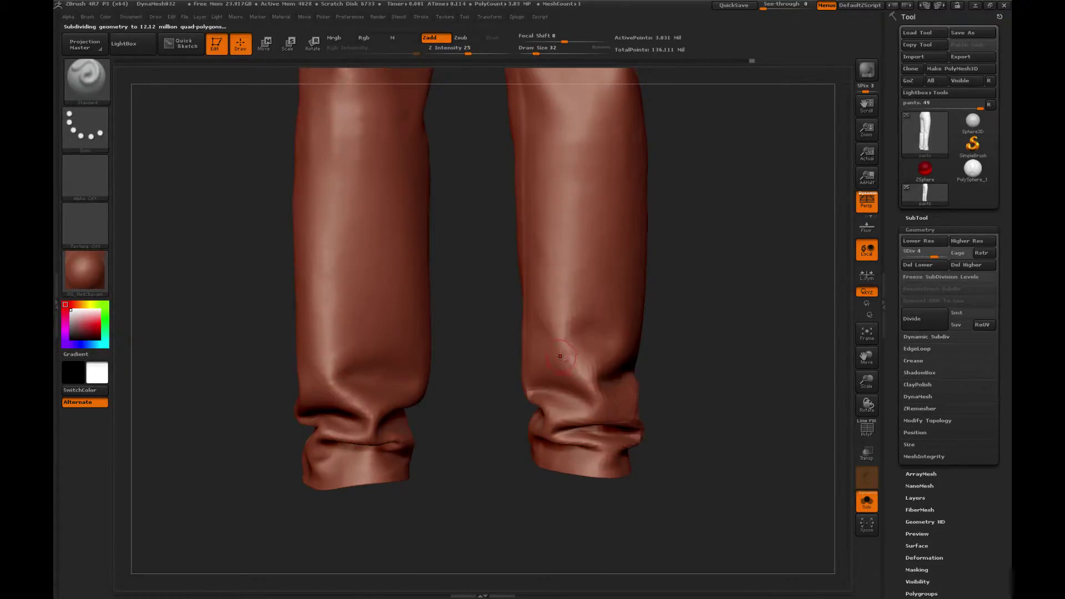
left_click_drag(542, 341, 562, 360, "shift")
left_click_drag(699, 317, 680, 319)
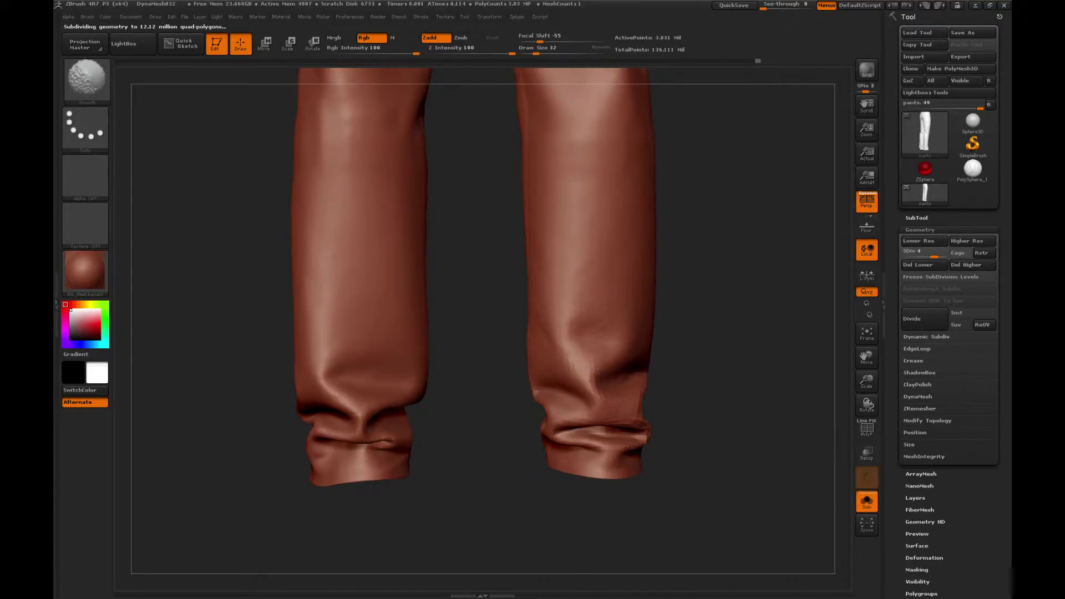
mouse_move(588, 371)
left_mouse_down()
mouse_move(594, 380)
mouse_move(601, 368)
left_mouse_up()
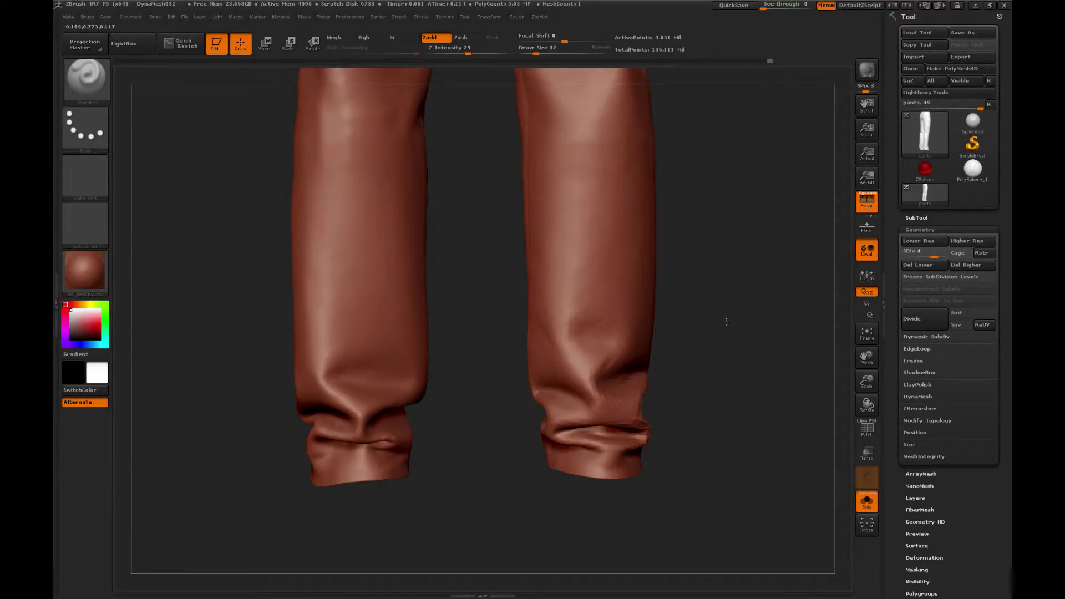
mouse_move(736, 345)
left_mouse_down("alt")
mouse_move(709, 313)
mouse_move(690, 314)
left_mouse_up("alt")
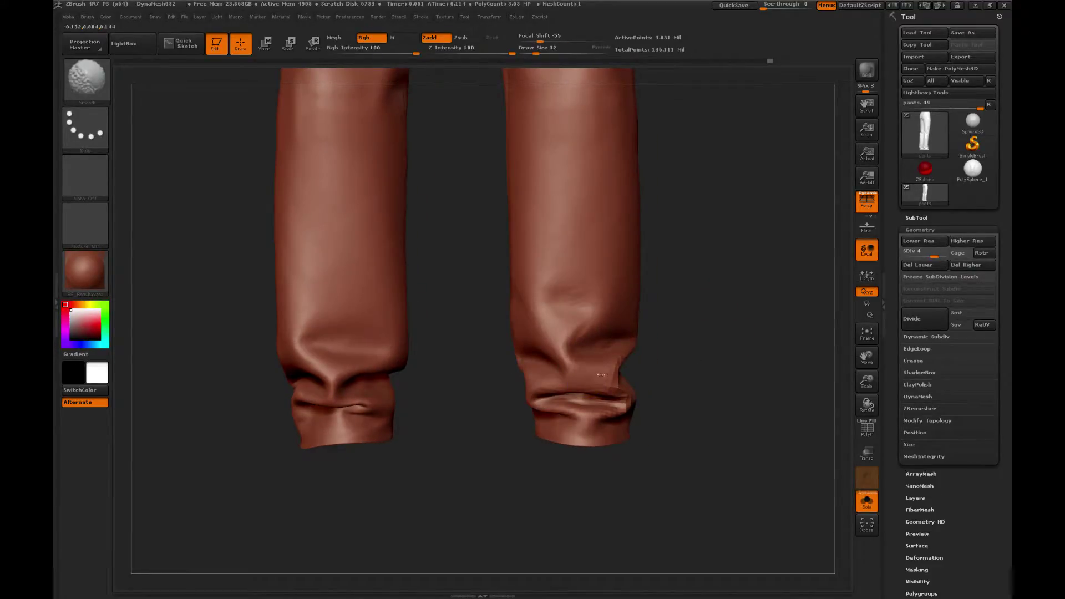
left_click_drag(601, 375, 612, 370, "shift")
left_click_drag(678, 358, 654, 356)
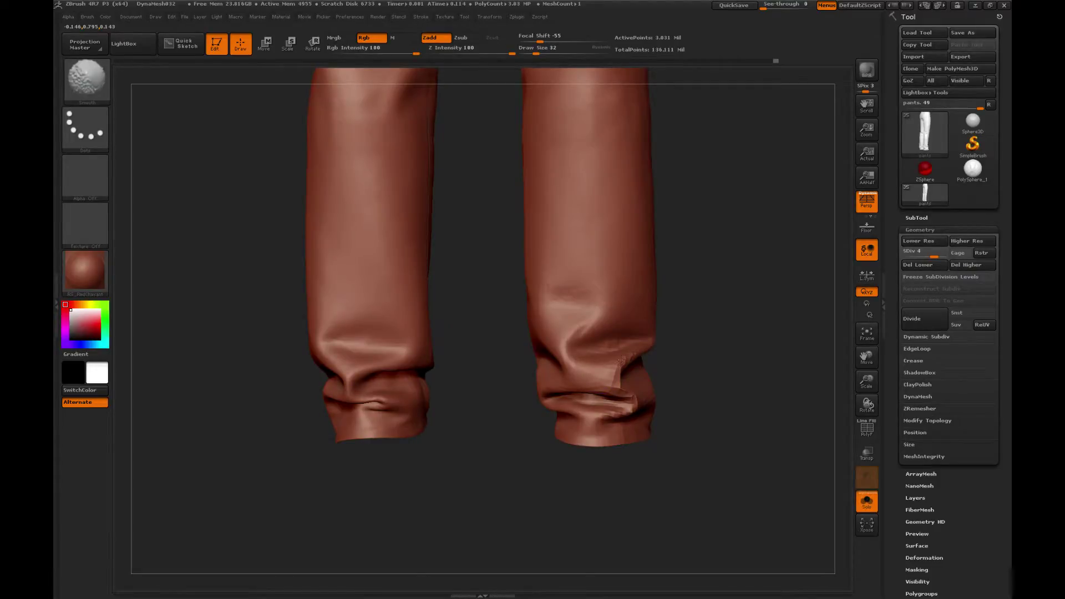
Smooth the diagonal fold between the front of the lower leg and the outer side seam.
left_click_drag(712, 348, 649, 345)
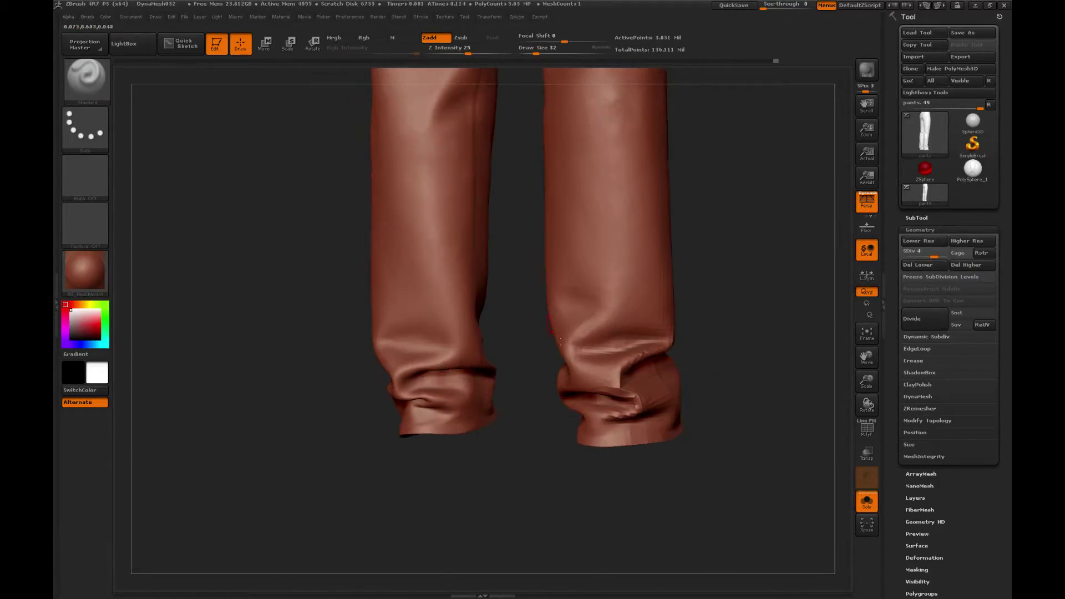
key("shift")
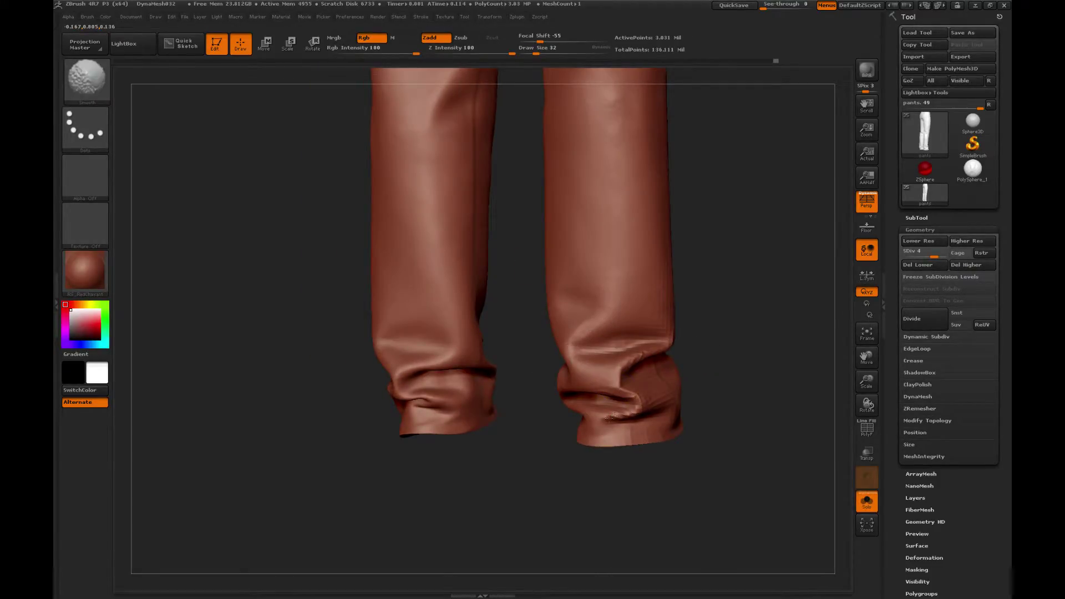
mouse_move(704, 376)
left_mouse_down()
mouse_move(558, 375)
mouse_move(527, 420)
mouse_move(555, 415)
mouse_move(527, 404)
left_mouse_up()
key("shift")
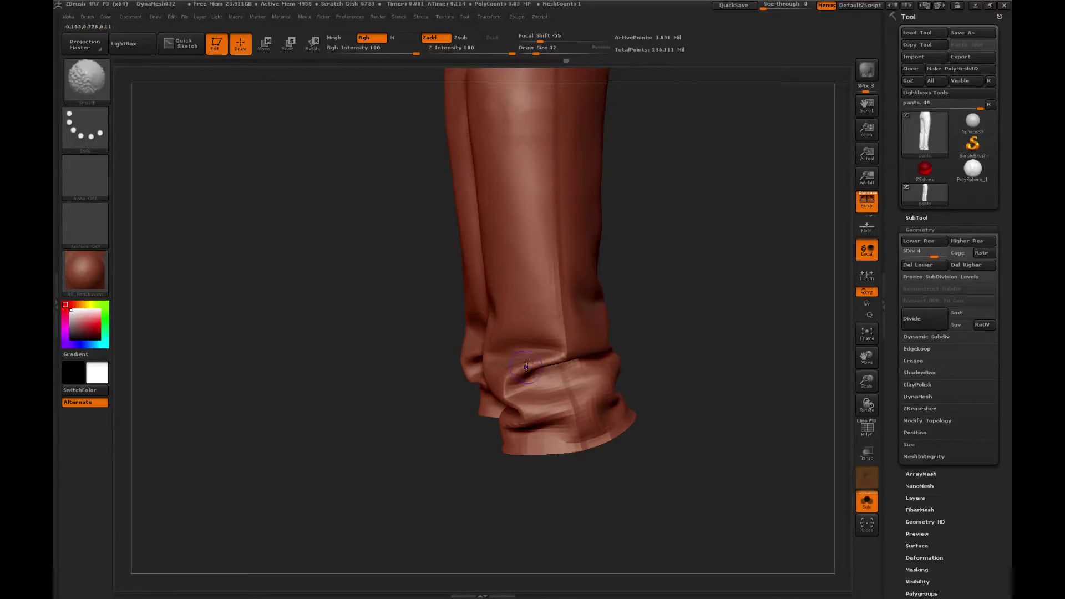
left_click_drag(658, 314, 550, 348)
Step down to subdivision level 3 and smooth the cuff surface around the outer side seam.
key("shift+d")
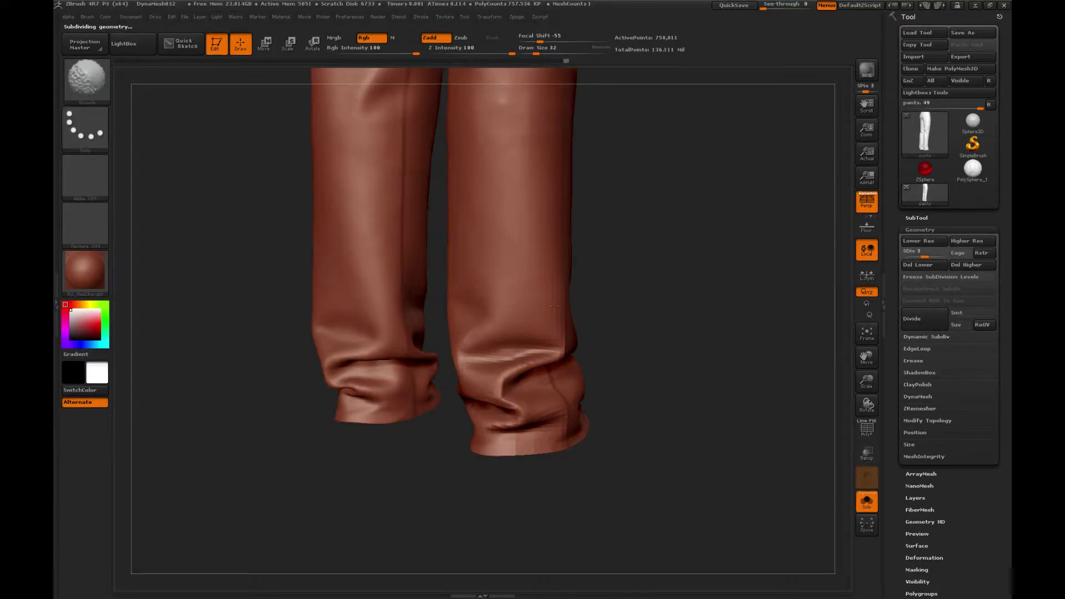
left_click_drag(636, 298, 509, 315)
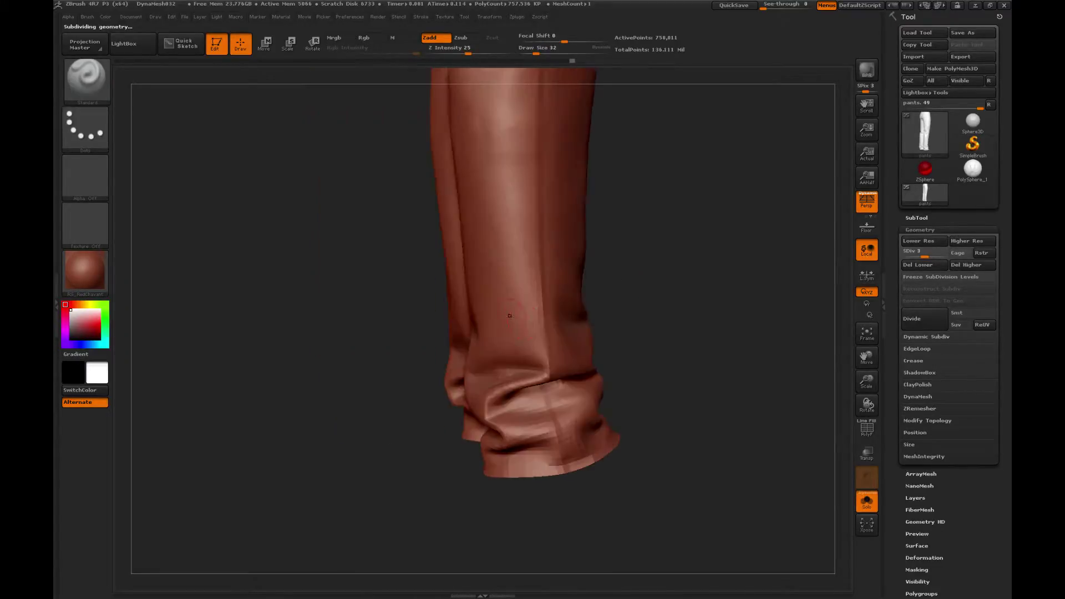
key("shift")
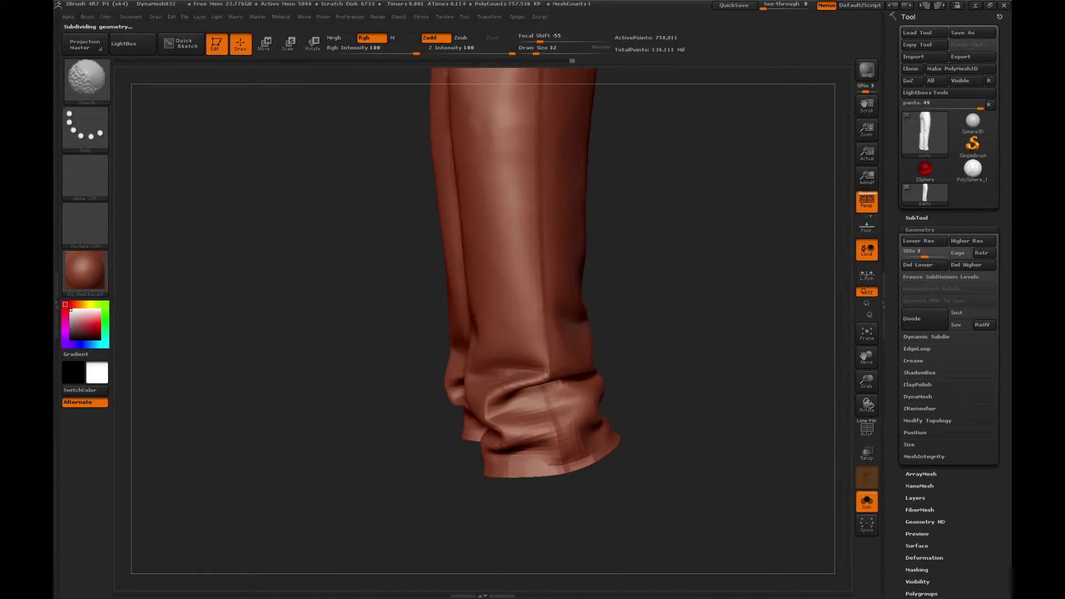
mouse_move(614, 244)
left_mouse_down()
mouse_move(633, 290)
mouse_move(704, 295)
mouse_move(712, 200)
mouse_move(698, 215)
left_mouse_up()
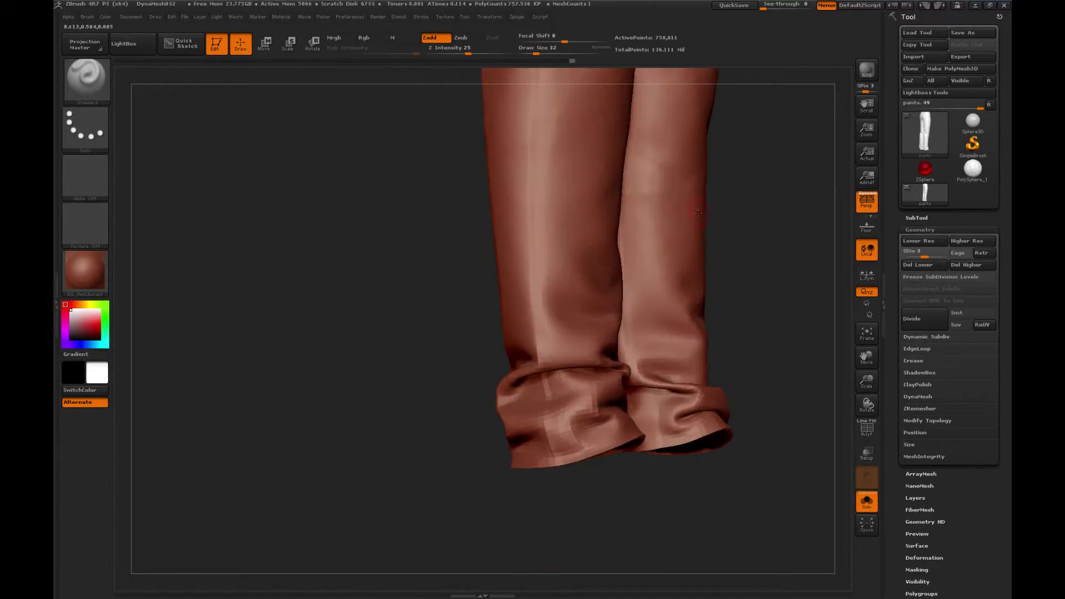
key("b")
left_click(592, 247)
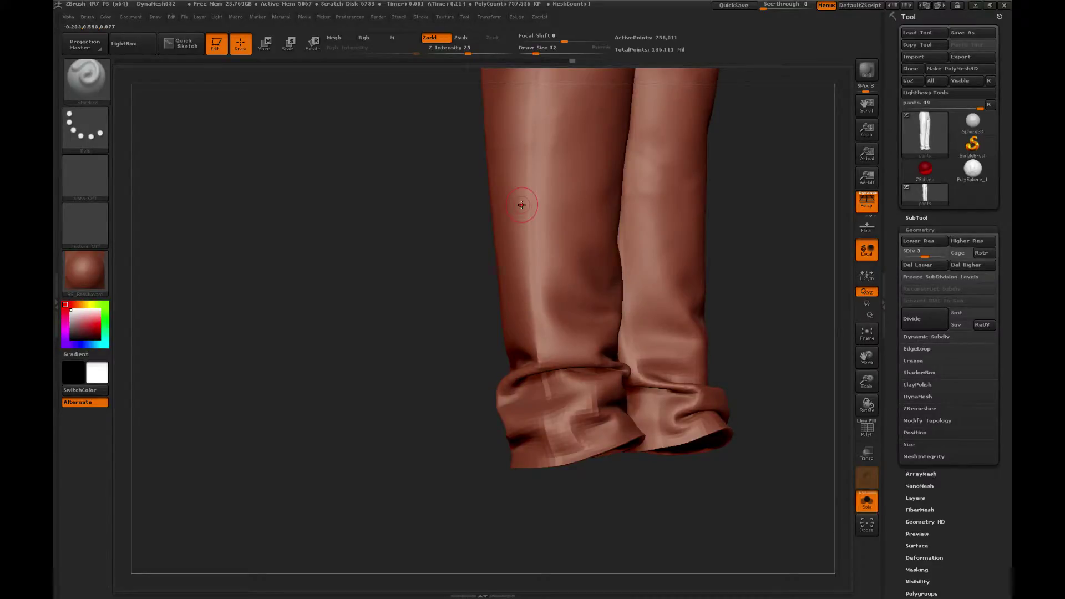
left_click_drag(762, 283, 571, 345)
key("shift")
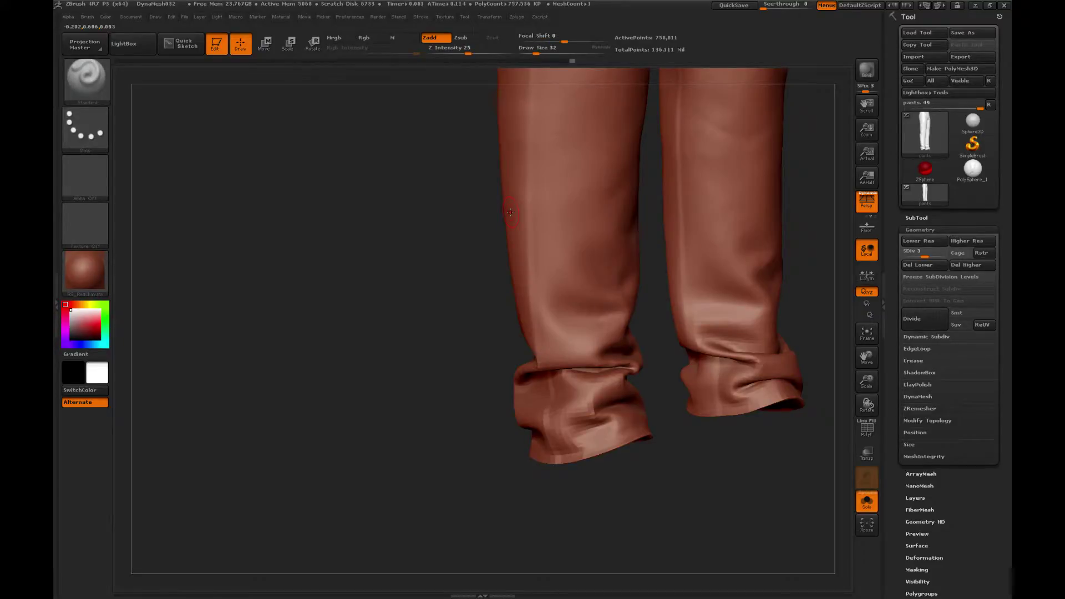
Smooth the shallow folds on the back of the lower leg above the cuff.
left_click_drag(508, 337, 425, 339)
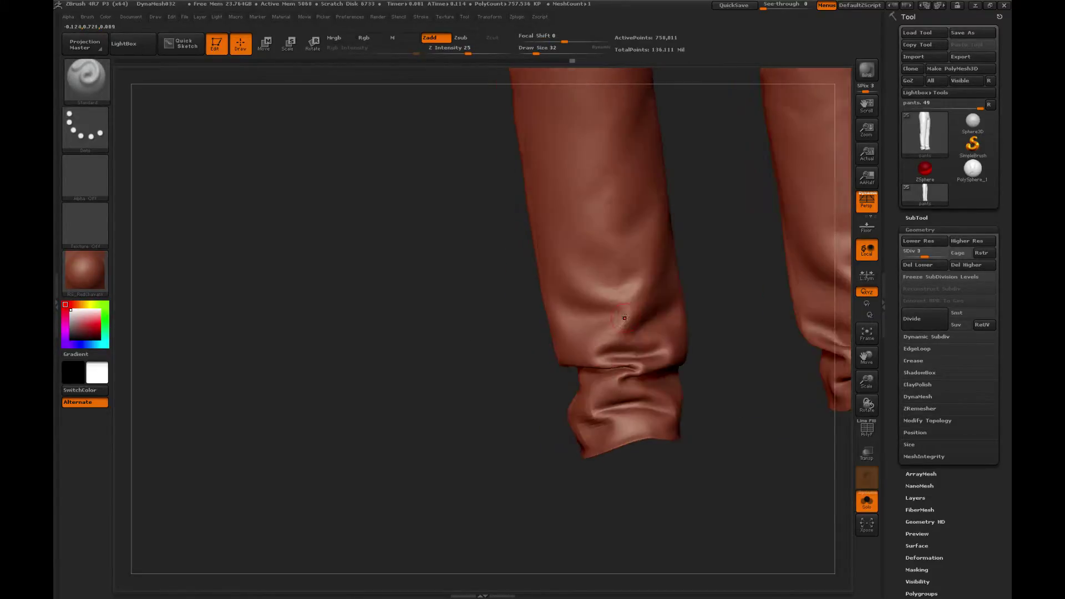
key("shift")
left_click_drag(602, 278, 602, 287)
key("shift")
Switch to the Pinch brush for tightening the fold creases.
key("b")
key("p")
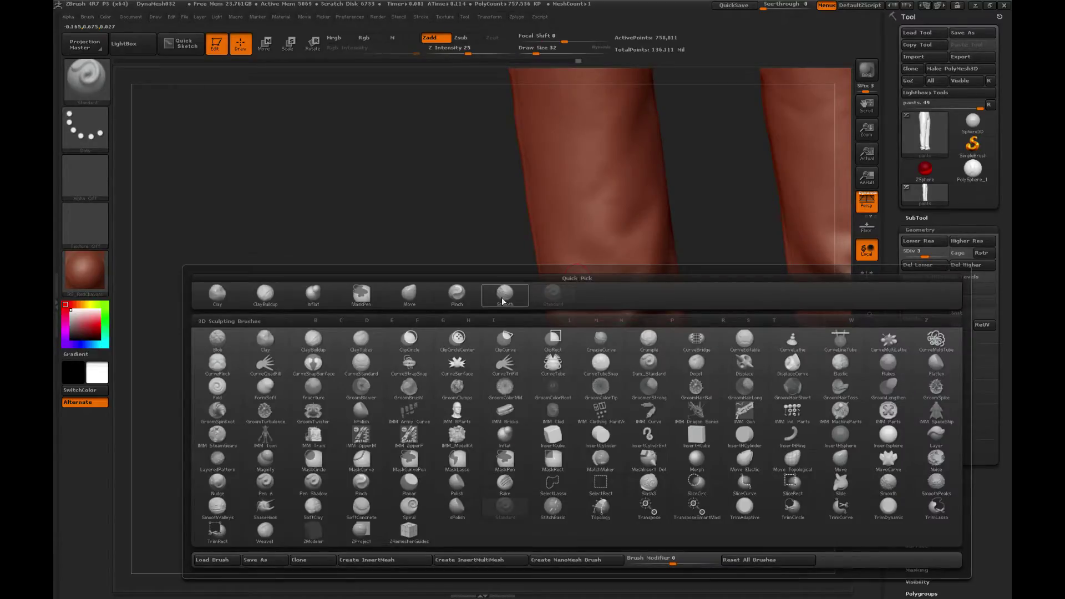
key("i")
left_click_drag(428, 269, 417, 282)
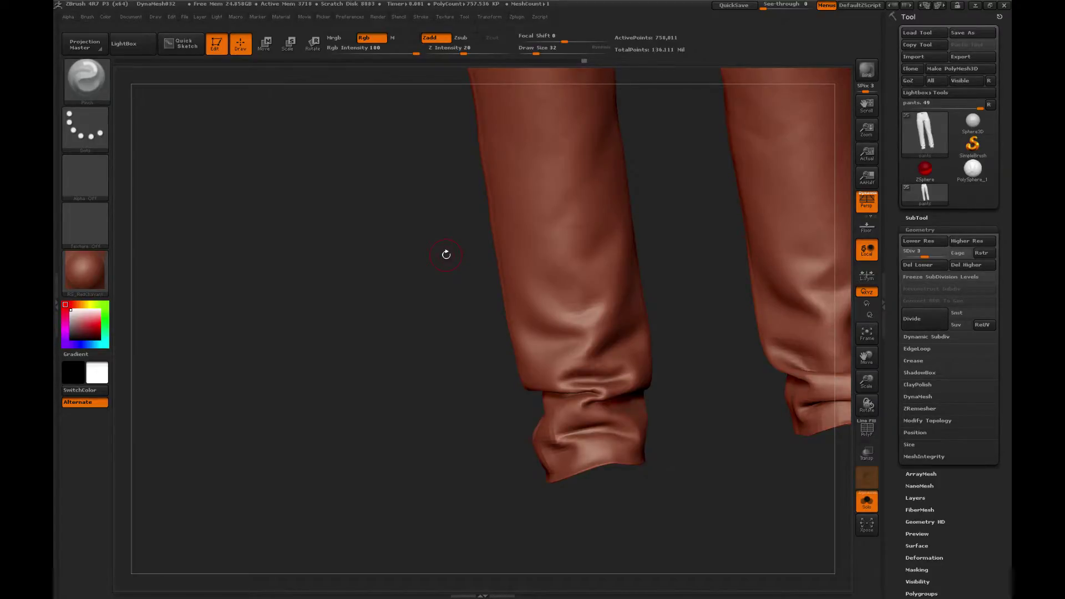
Smooth the cuff folds from the back of the leg around to the outer side seam.
left_click_drag(461, 357, 444, 322)
mouse_move(662, 430)
left_mouse_down("alt")
mouse_move(680, 365)
mouse_move(727, 363)
left_mouse_up("alt")
left_click_drag(560, 356, 557, 367, "shift")
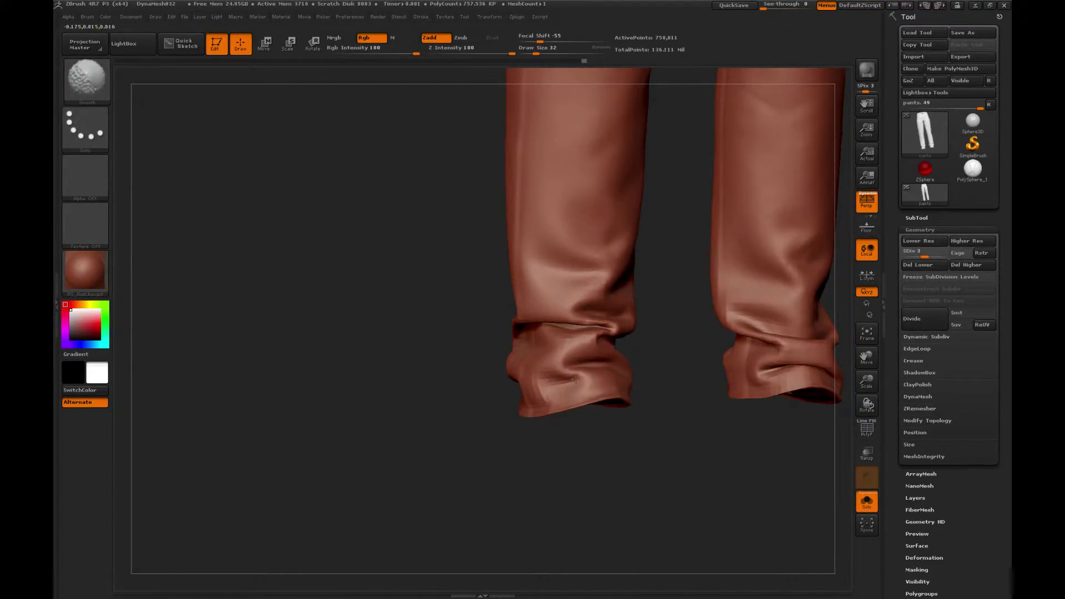
left_click_drag(462, 358, 508, 358)
left_click_drag(537, 397, 527, 384, "shift")
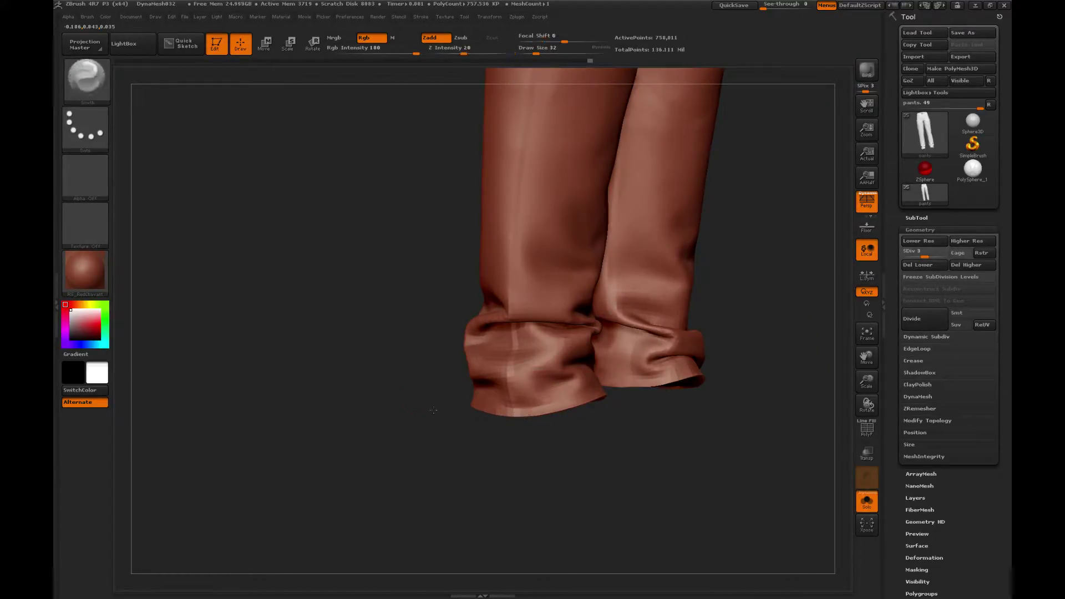
Smooth the folds on the cuff between the outer side seam and the front.
mouse_move(390, 391)
left_mouse_down("alt")
mouse_move(470, 422)
mouse_move(555, 403)
left_mouse_up("alt")
key("shift")
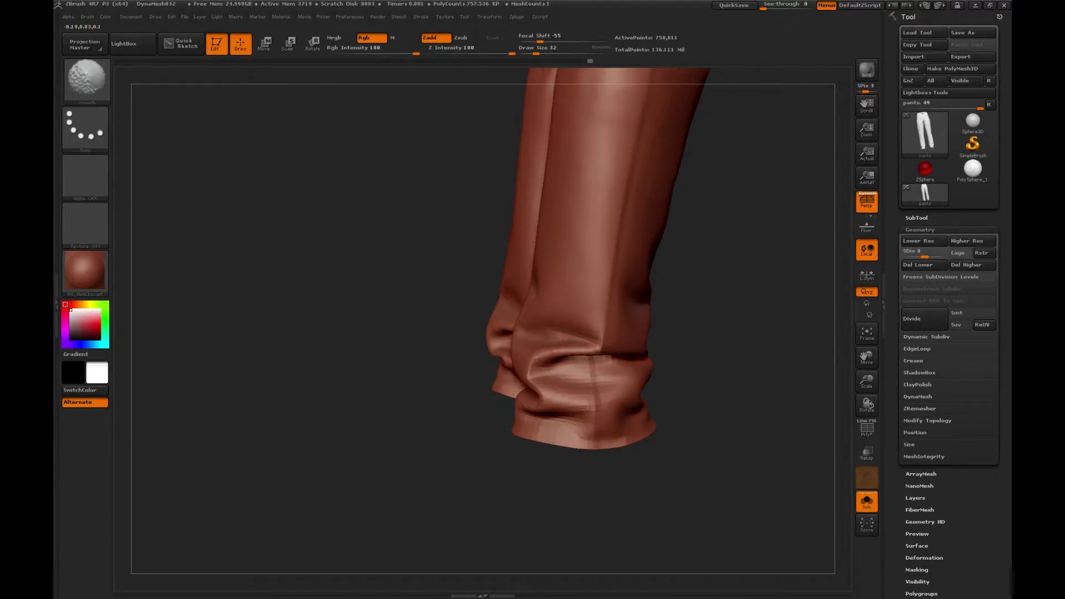
left_click_drag(475, 396, 497, 388)
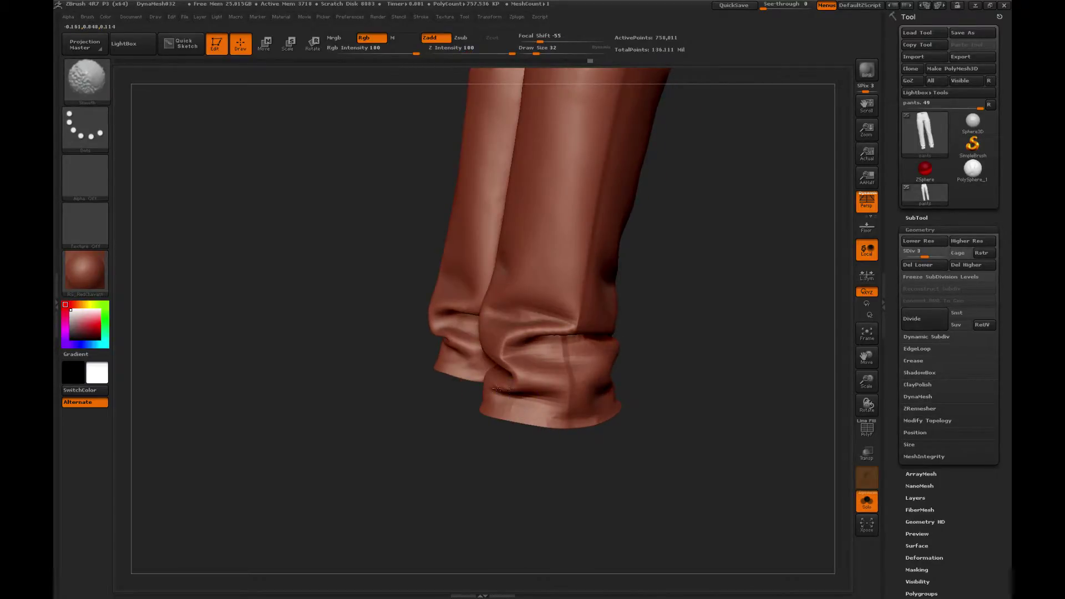
left_click_drag(670, 350, 677, 355)
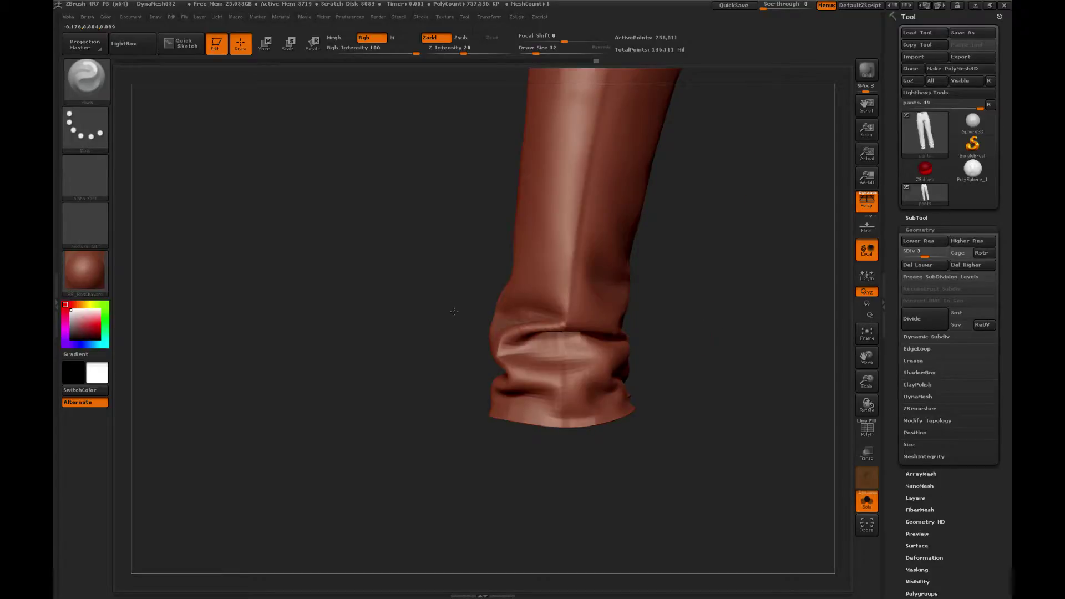
Smooth the cuff surface and the horizontal crease above it where they cross the outer side seam.
left_click_drag(690, 331, 624, 355)
left_click_drag(565, 382, 587, 384, "shift")
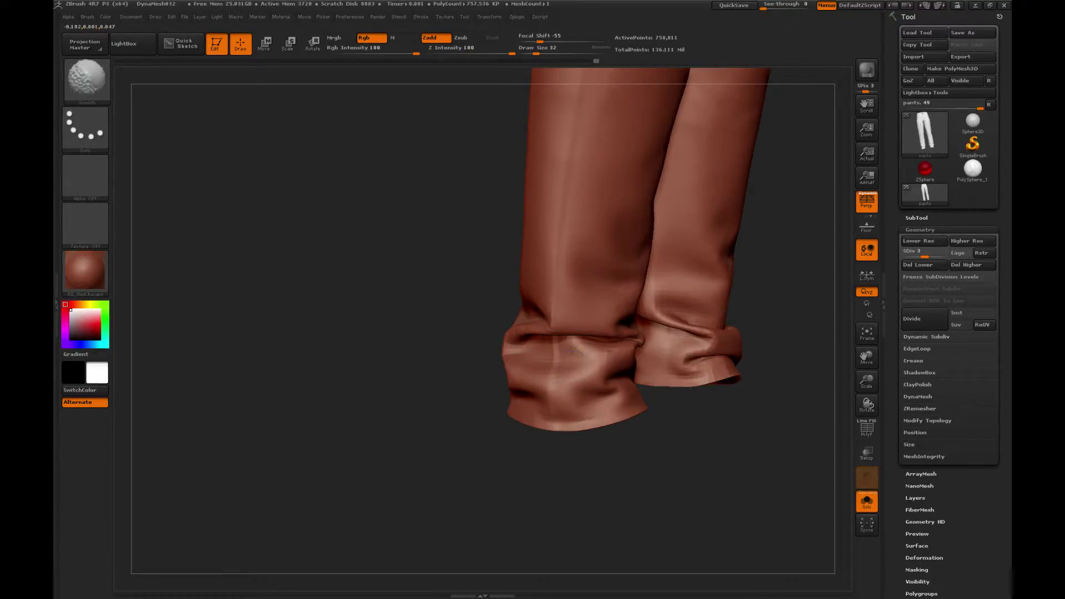
left_click_drag(552, 339, 540, 330, "shift")
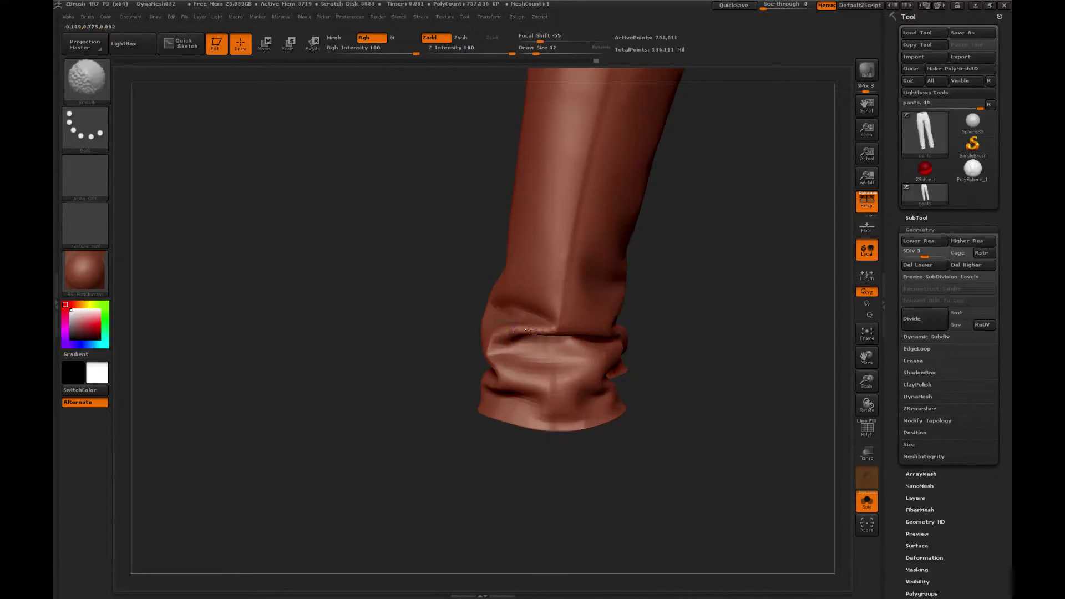
mouse_move(447, 306)
left_mouse_down()
mouse_move(513, 308)
mouse_move(488, 315)
left_mouse_up()
Enlarge the brush and smooth the backs of both lower legs above the cuff folds.
mouse_move(660, 245)
left_mouse_down("alt")
mouse_move(698, 347)
mouse_move(703, 333)
mouse_move(441, 202)
left_mouse_up("alt")
key("bracketright")
key("bracketright")
key("bracketright")
key("bracketright")
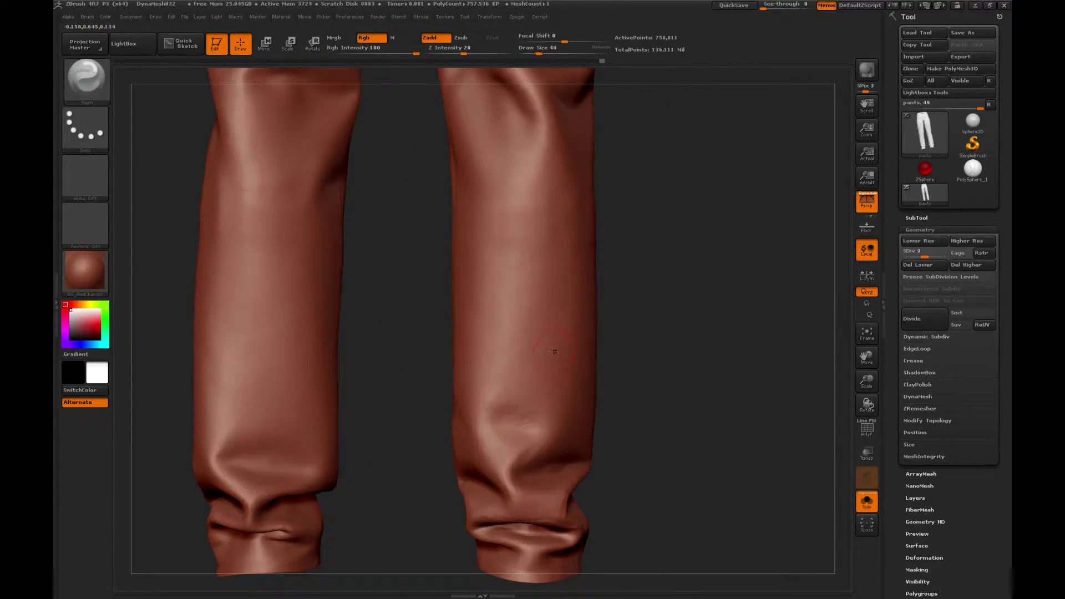
key("bracketleft")
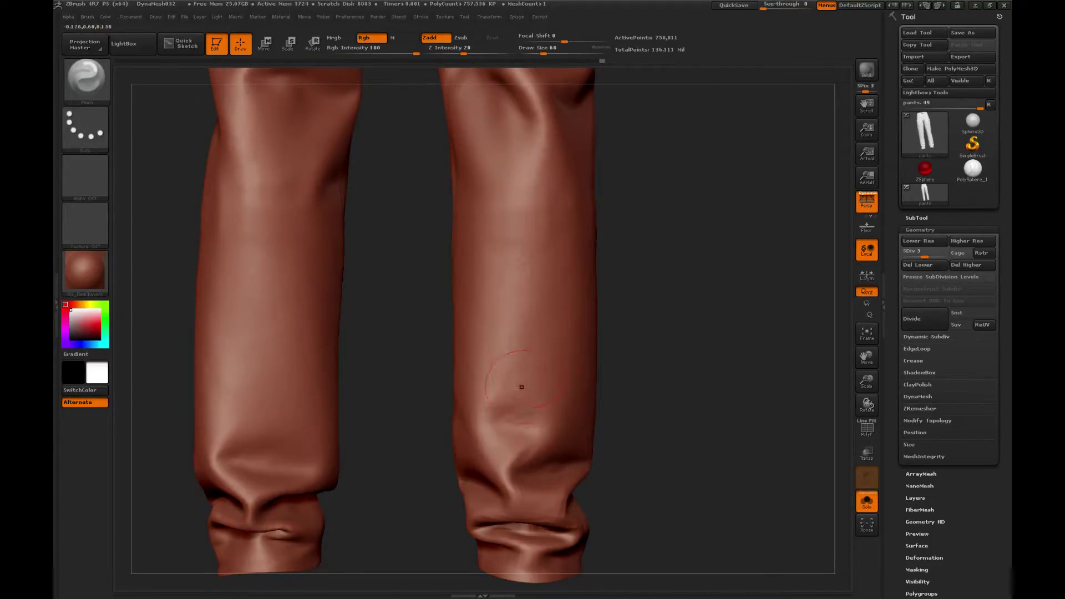
key("shift")
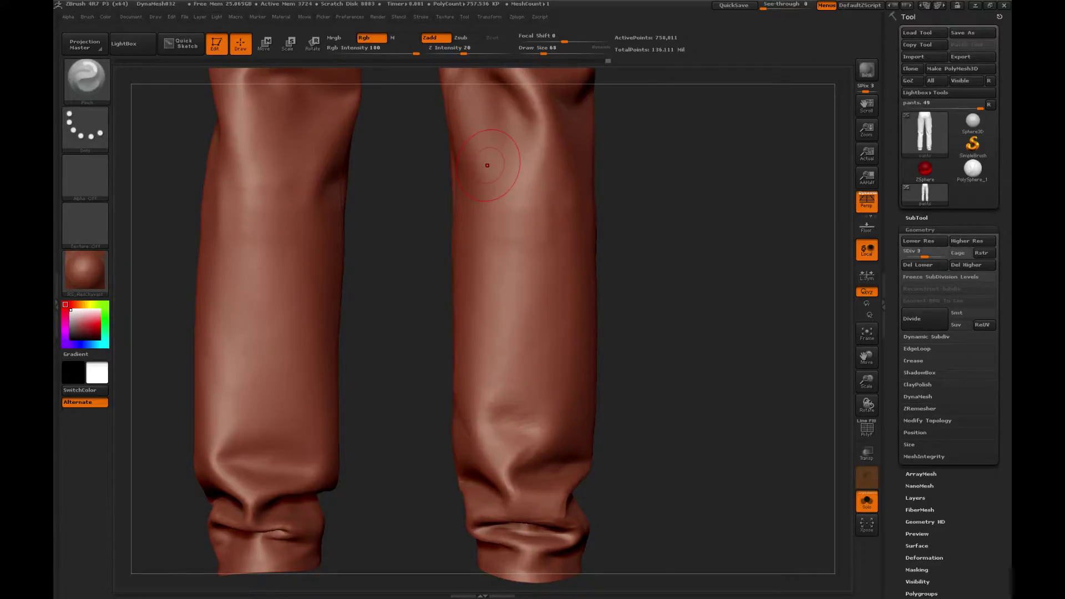
left_click_drag(661, 287, 577, 255)
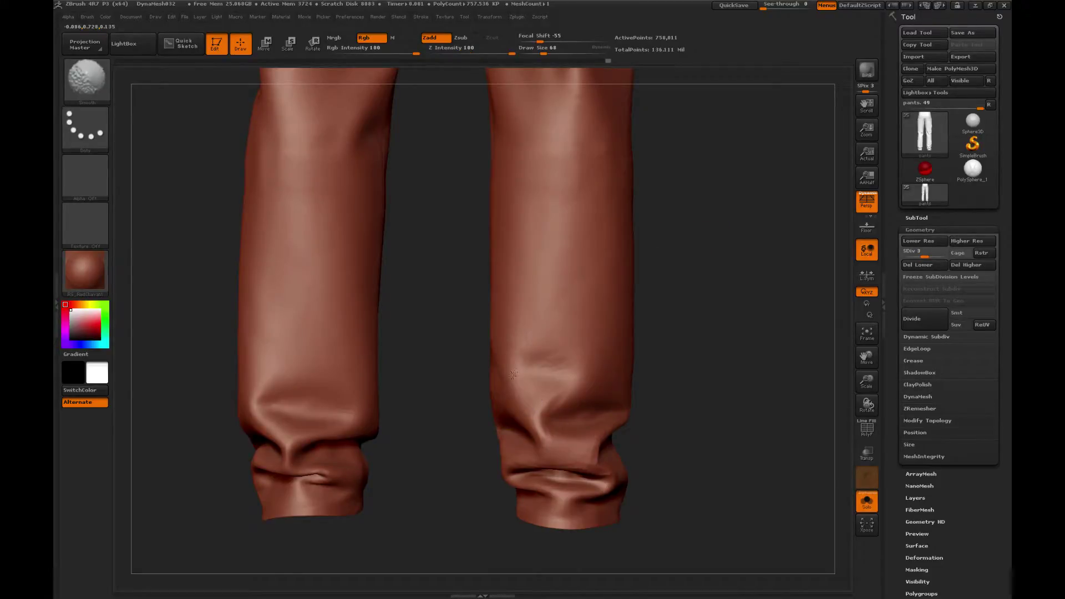
key("shift")
Smooth the surface around the diagonal folds at the back of the knees.
left_click_drag(688, 221, 682, 349, "alt")
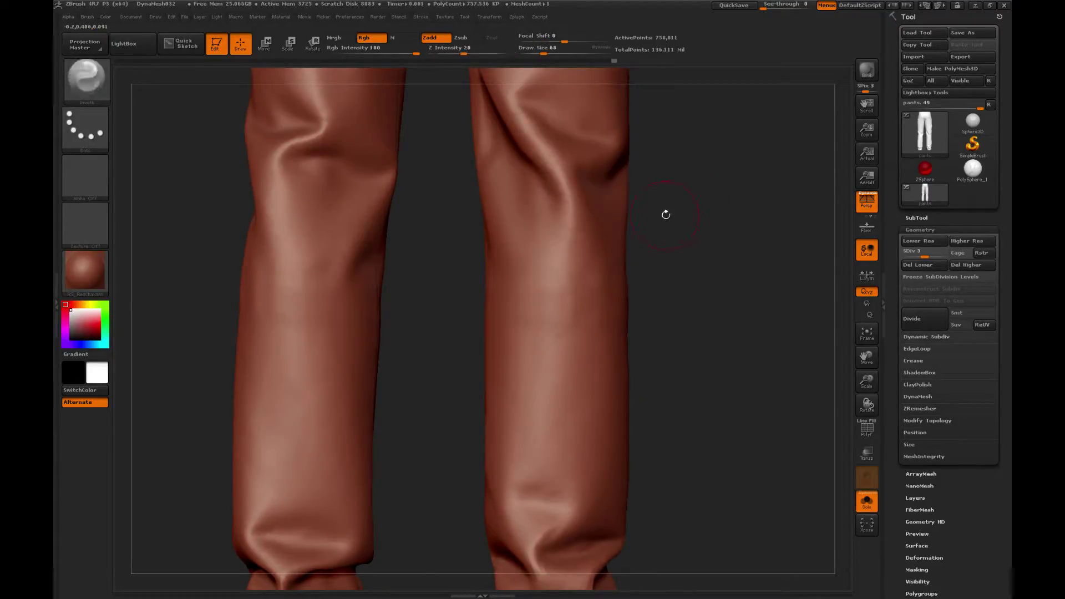
left_click_drag(666, 215, 691, 333, "alt")
mouse_move(491, 339)
left_mouse_down()
mouse_move(542, 333)
mouse_move(533, 283)
left_mouse_up()
key("shift")
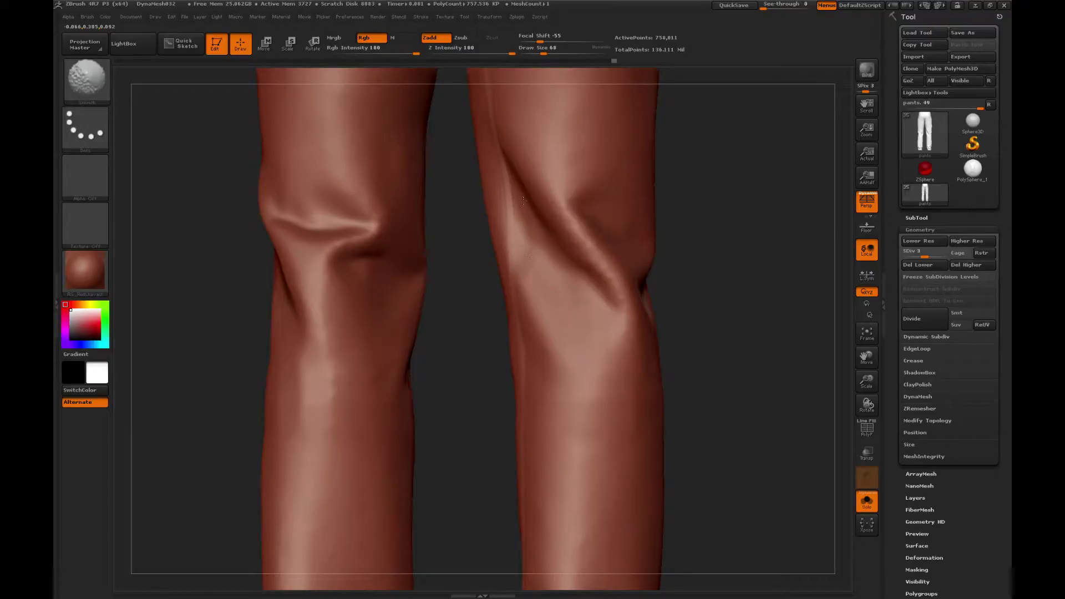
Smooth the inner thigh surfaces from below the crotch down toward the front of the knees.
left_click_drag(734, 157, 478, 328, "alt")
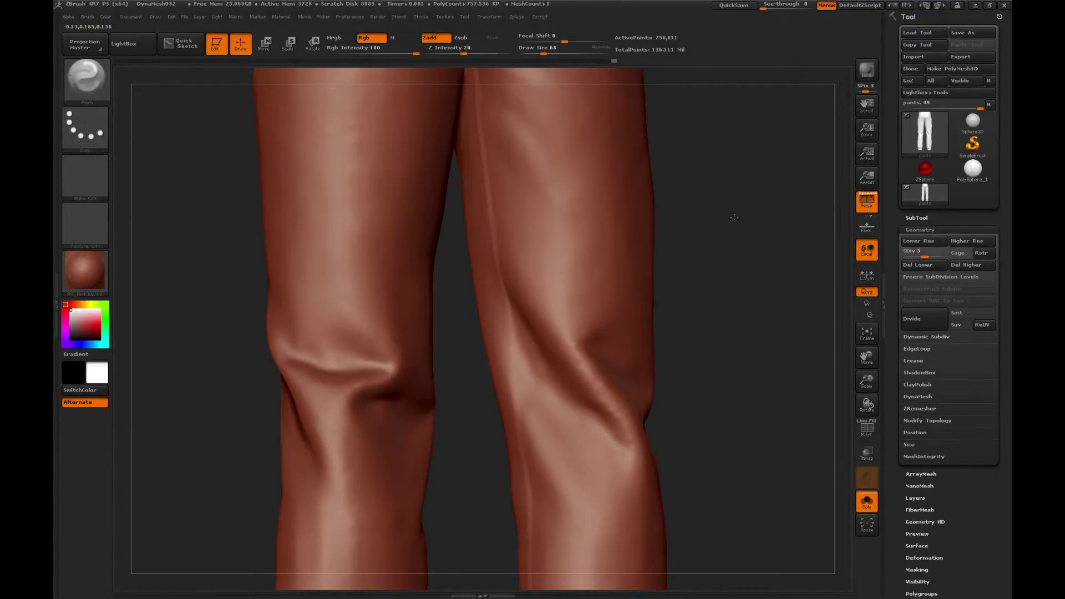
mouse_move(726, 177)
left_mouse_down()
mouse_move(728, 247)
mouse_move(822, 234)
left_mouse_up()
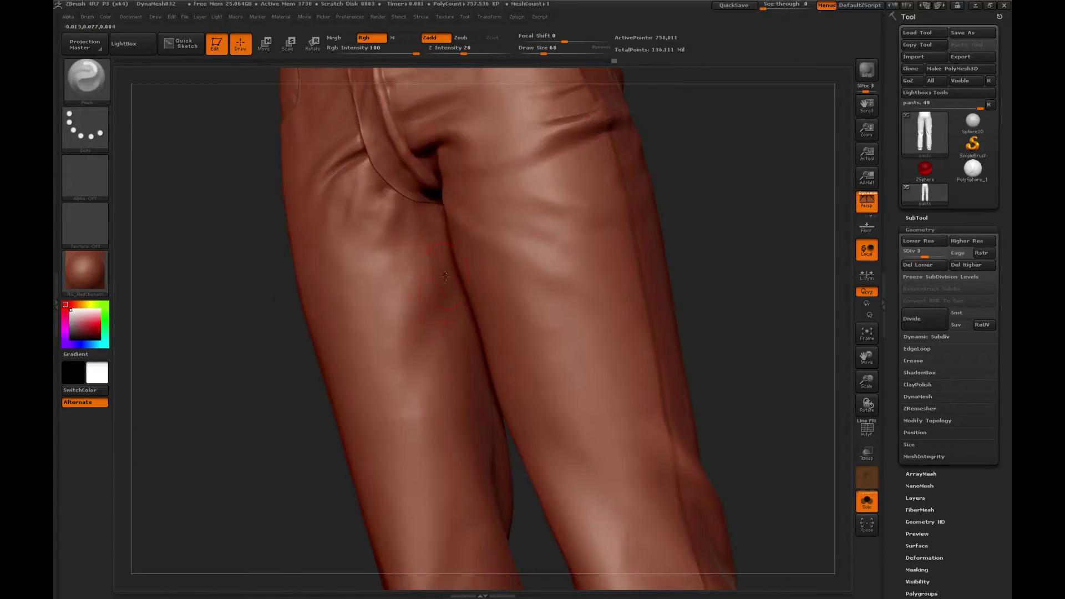
left_click_drag(446, 363, 438, 335, "shift")
mouse_move(765, 277)
left_mouse_down("alt")
mouse_move(757, 236)
mouse_move(785, 238)
left_mouse_up("alt")
left_click_drag(442, 333, 459, 350, "shift")
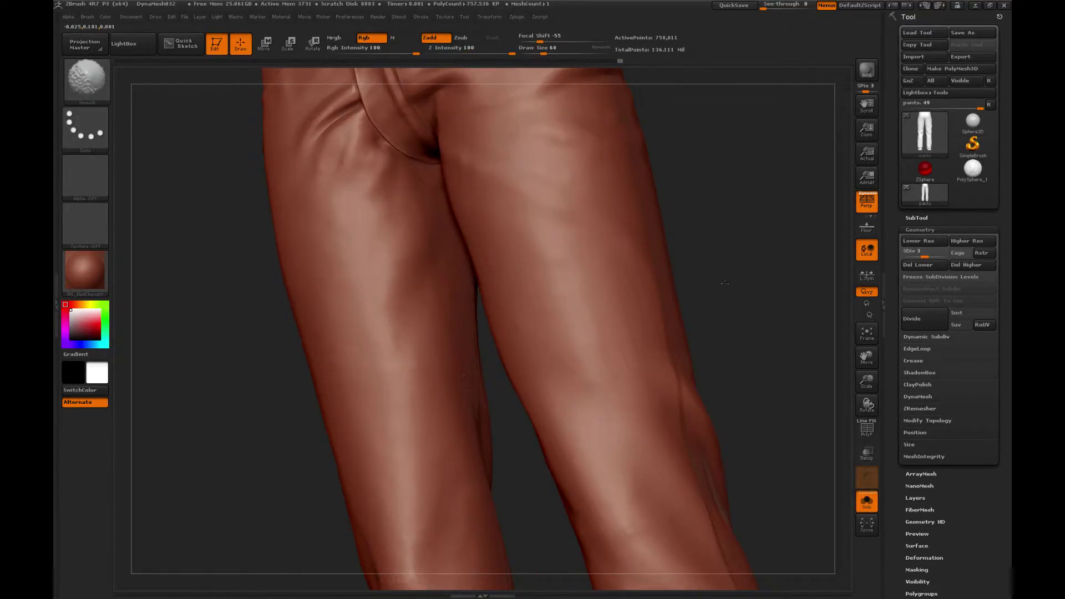
left_click_drag(726, 283, 727, 177, "alt")
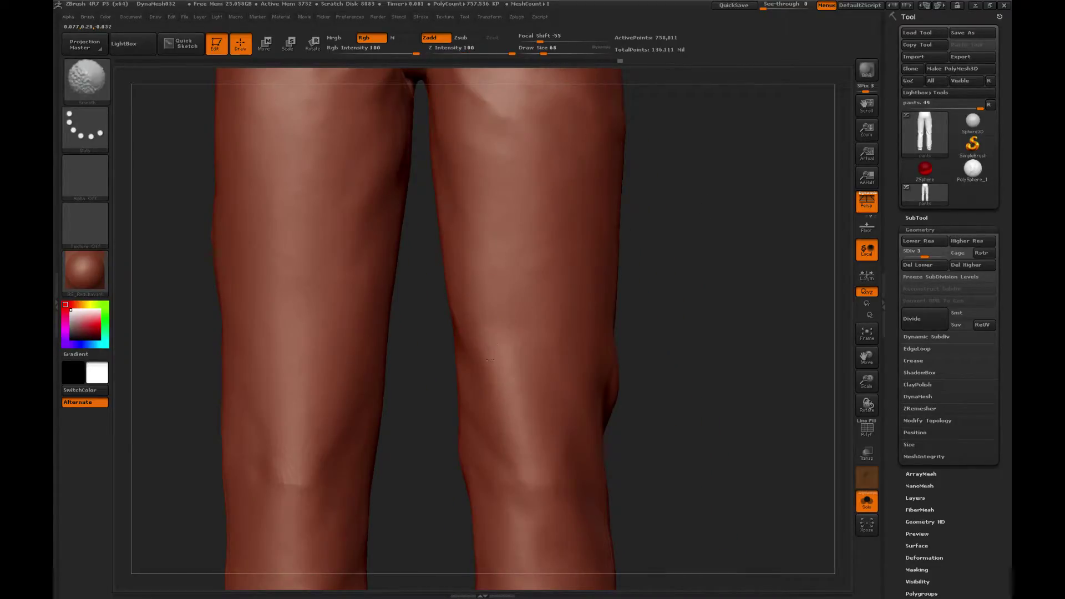
left_click_drag(400, 409, 459, 333, "alt")
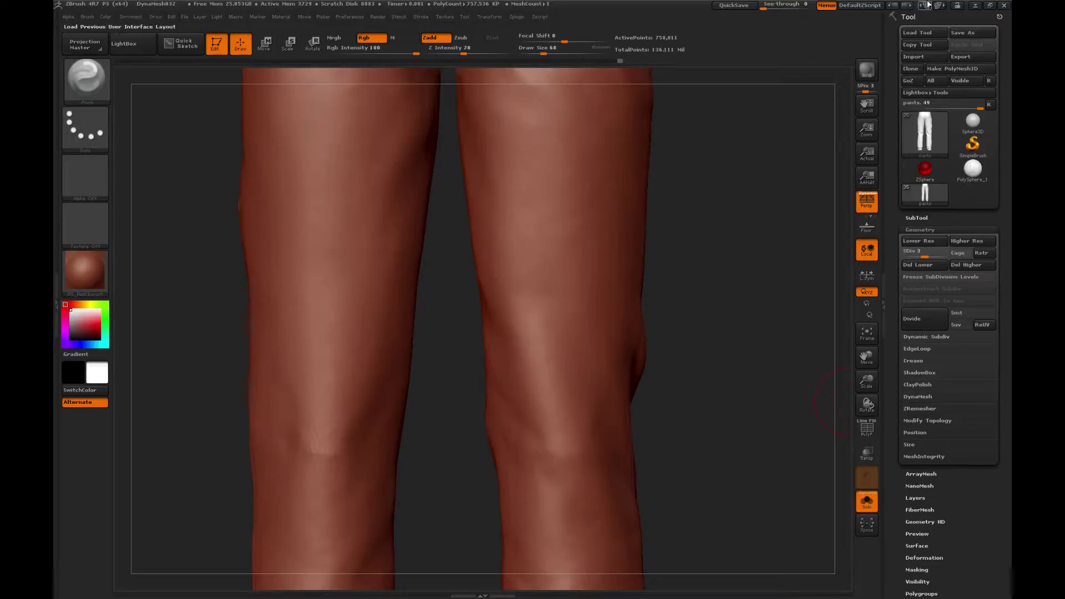
Leave ZBrush for the desktop to open the Steam friends list, and return to the full-size ZBrush window.
left_click(990, 6)
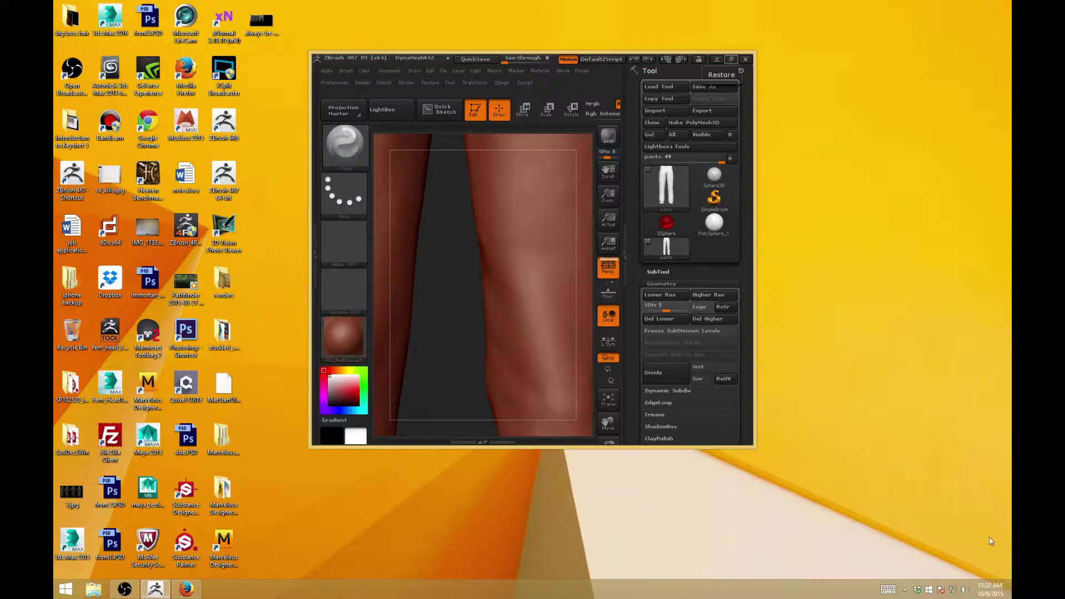
left_click(904, 589)
right_click(894, 520)
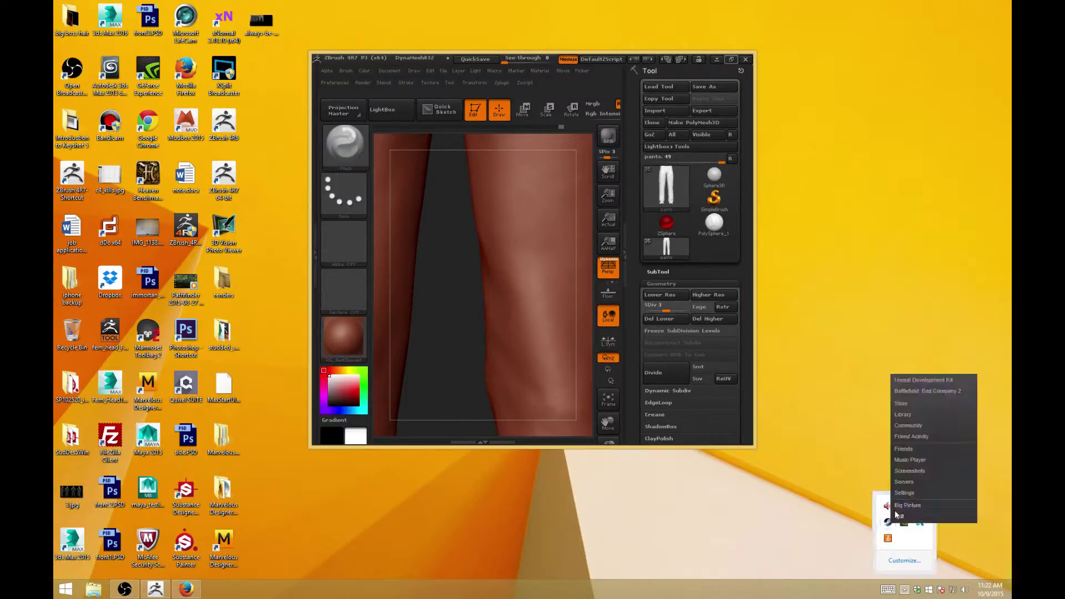
left_click(910, 453)
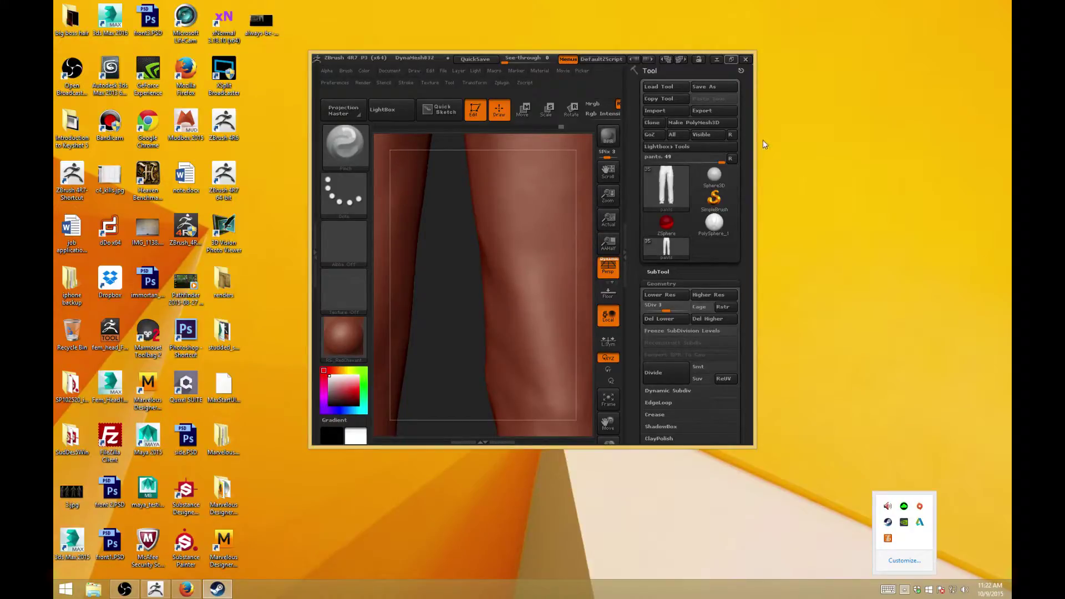
left_click(731, 59)
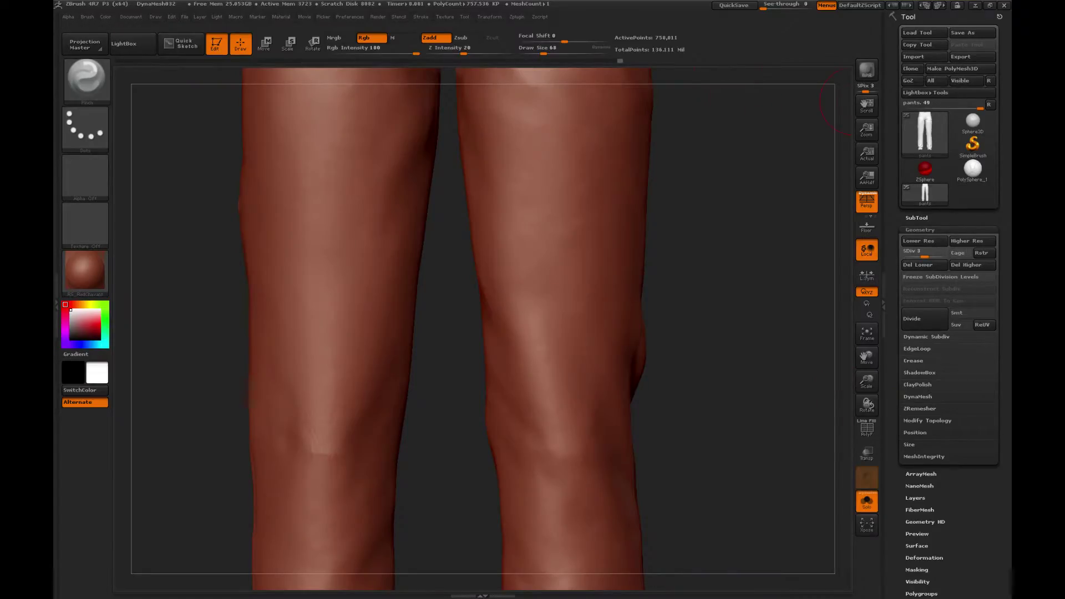
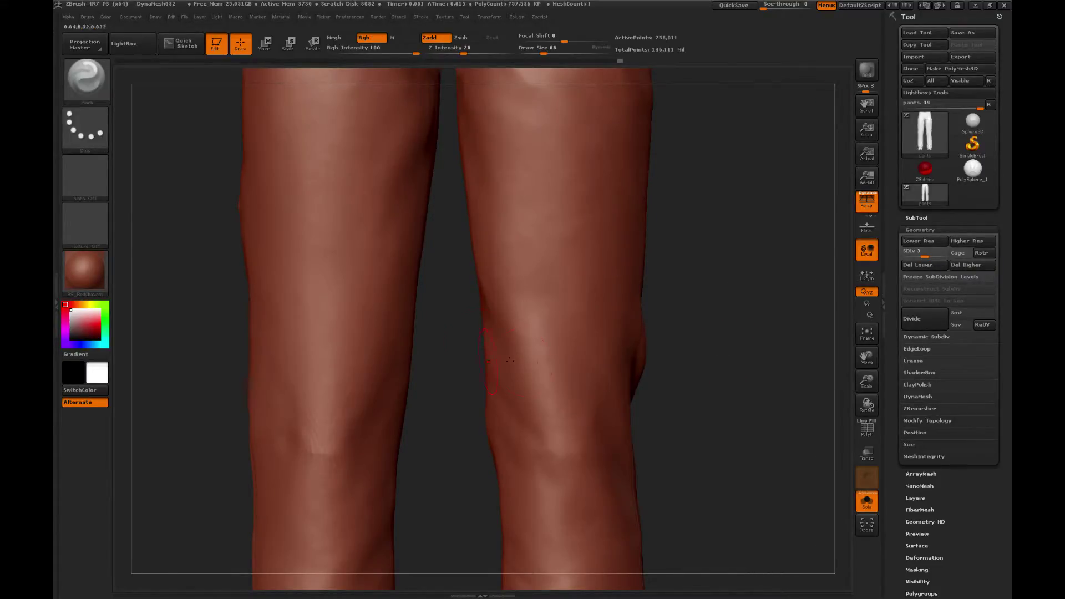
Smooth the front of the knee, and frame the whole pants with a smaller Pinch brush.
key("shift")
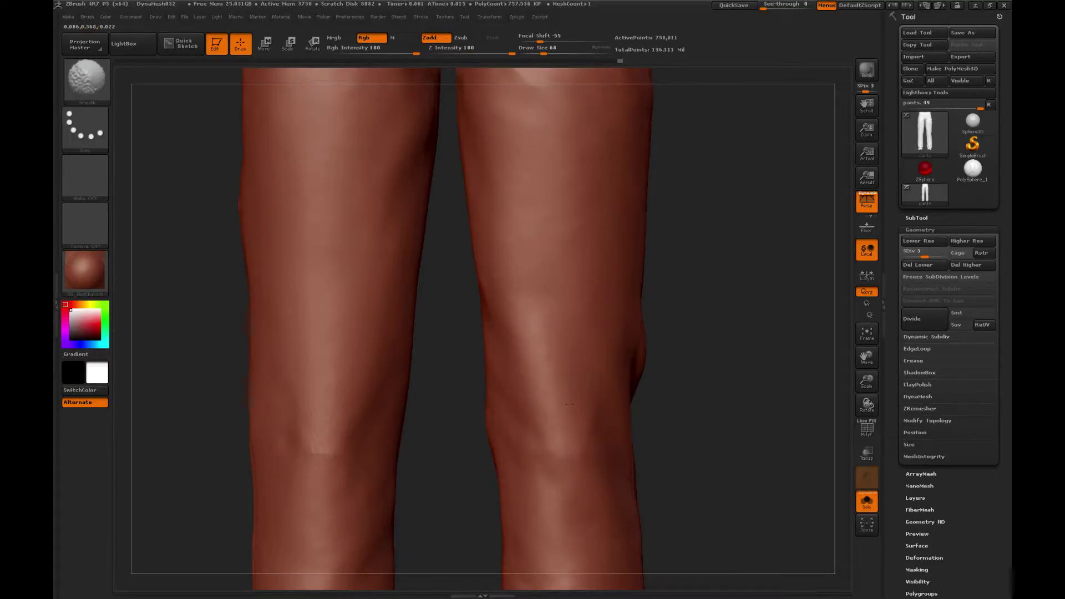
left_click(867, 332)
mouse_move(862, 320)
left_mouse_down()
mouse_move(730, 319)
mouse_move(688, 337)
mouse_move(597, 340)
left_mouse_up()
key("b")
left_click(478, 311)
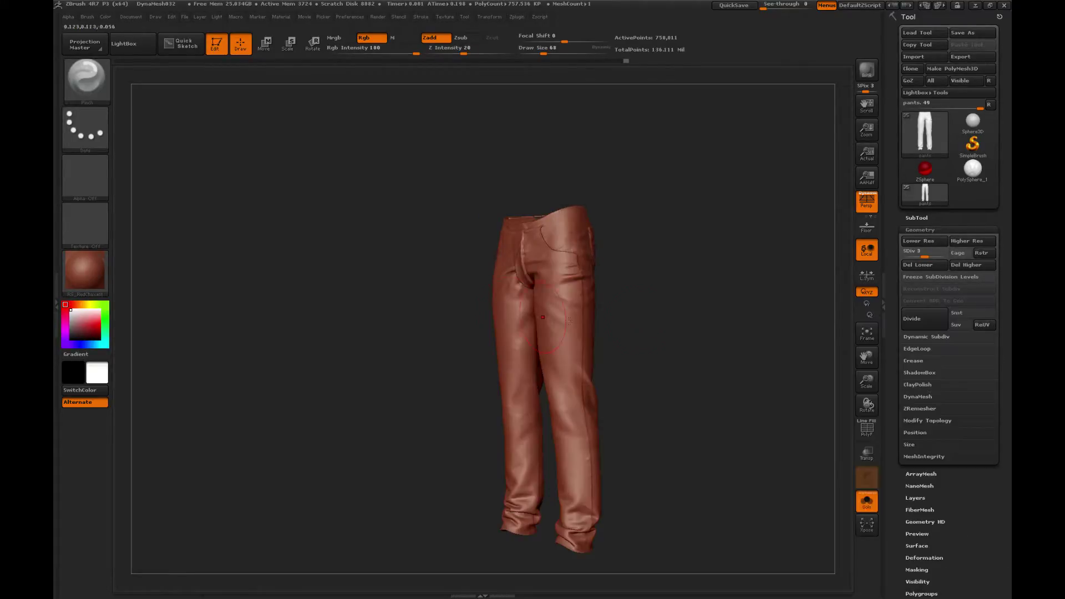
left_click_drag(478, 240, 465, 240)
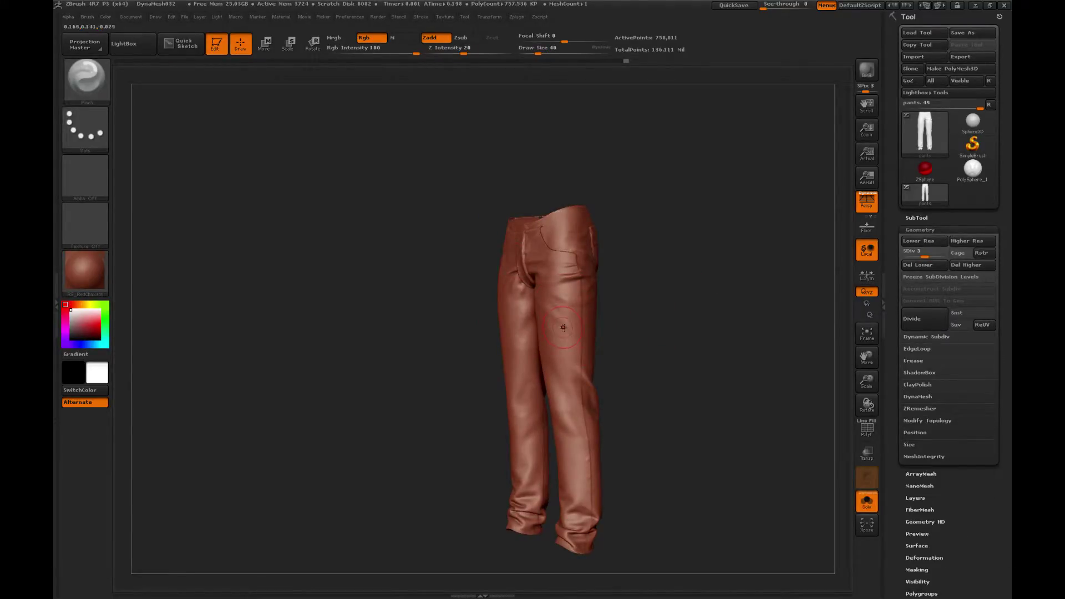
key("bracketleft")
mouse_move(669, 297)
left_mouse_down()
mouse_move(627, 304)
mouse_move(660, 336)
left_mouse_up()
key("shift")
Switch to the Standard brush for working around the inner knees on the front of the pants.
key("b")
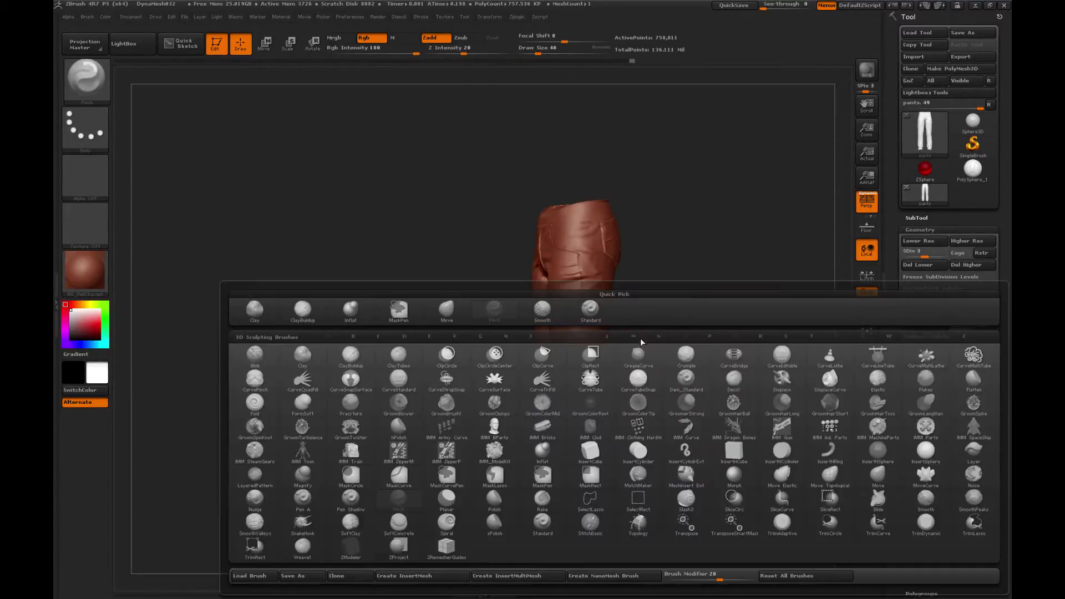
key("s")
key("t")
left_click_drag(660, 289, 717, 257, "alt")
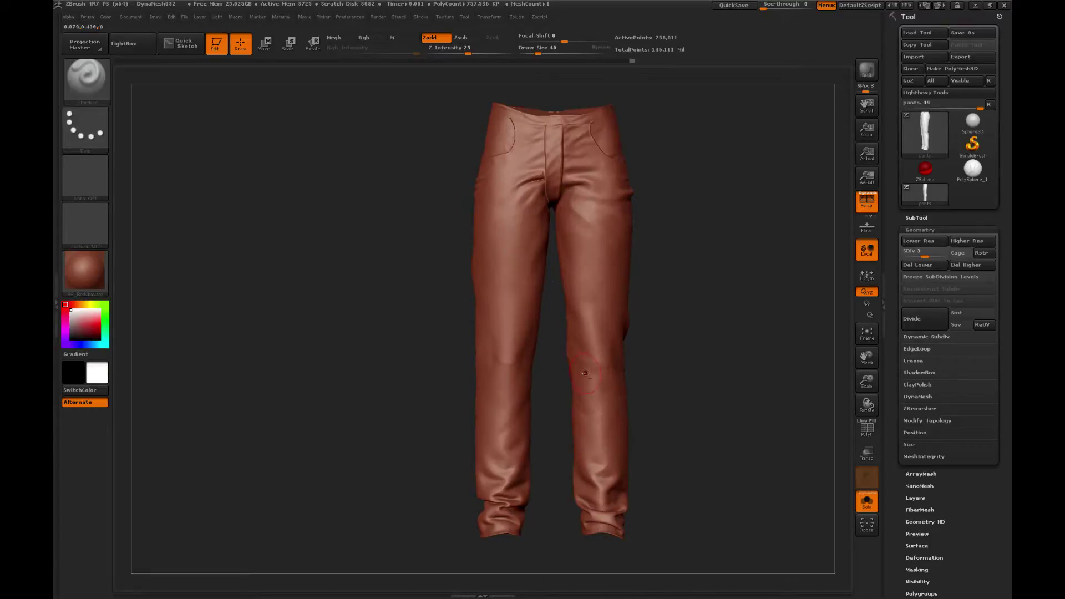
left_click_drag(641, 320, 656, 284, "alt")
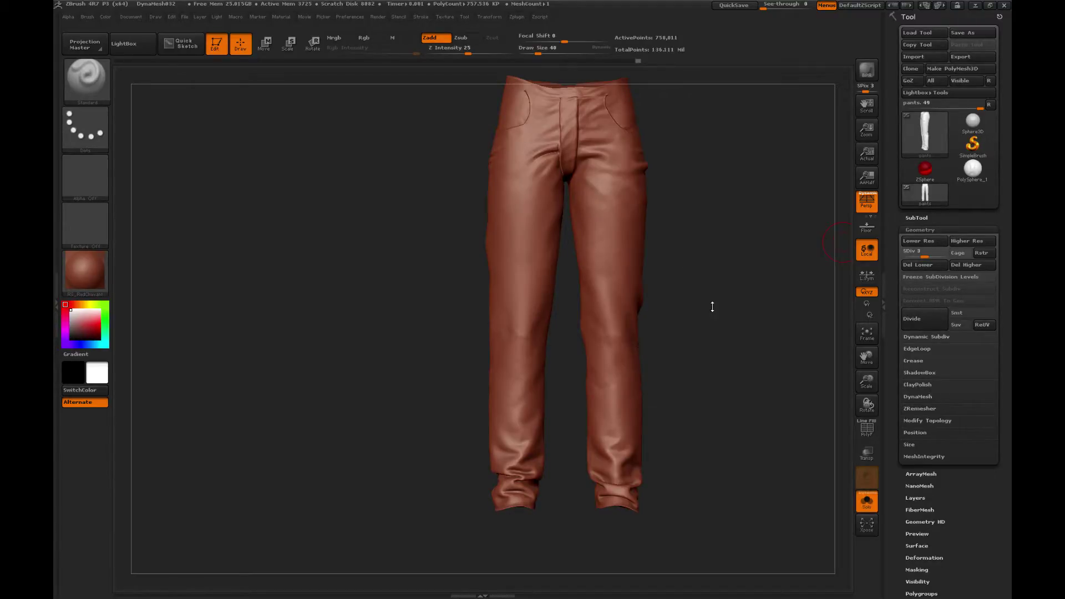
left_click_drag(710, 300, 732, 234)
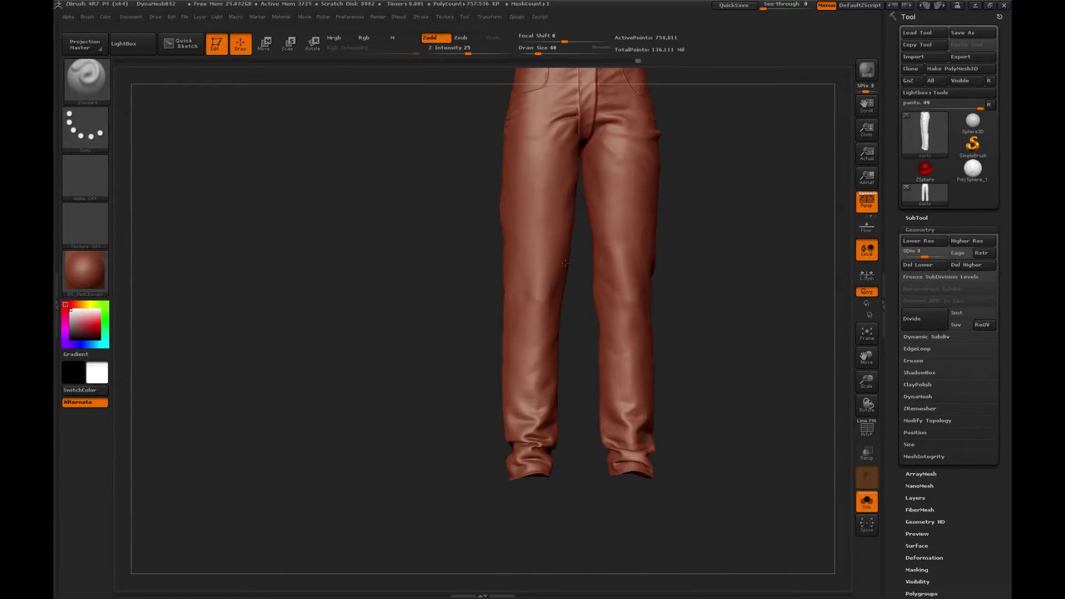
key("b")
key("Escape")
left_click_drag(685, 308, 690, 310)
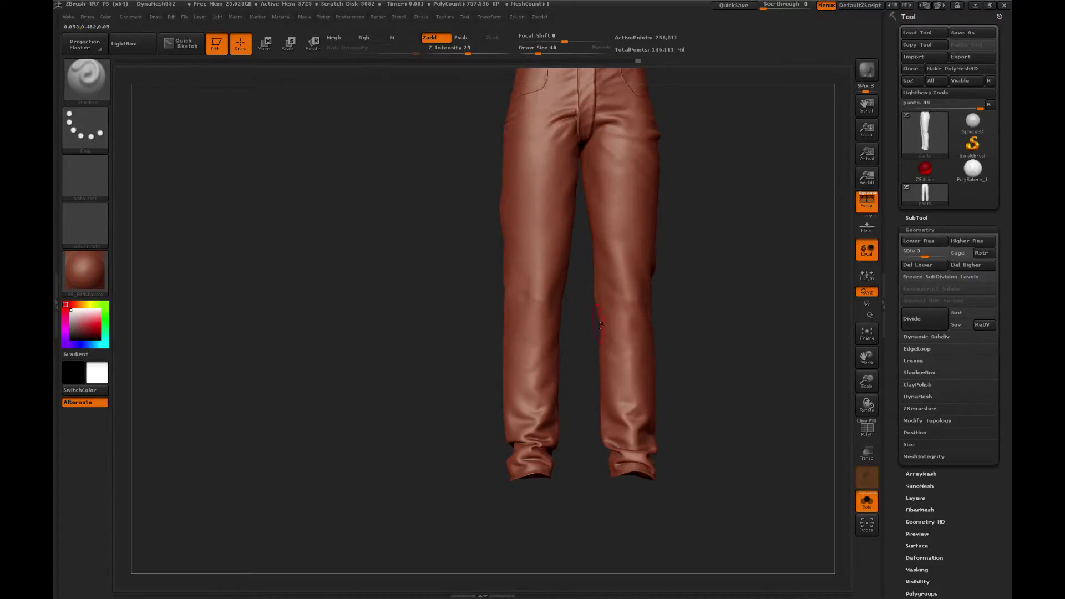
Smooth the back of the lower leg below the diagonal knee fold.
left_click_drag(720, 312, 674, 361)
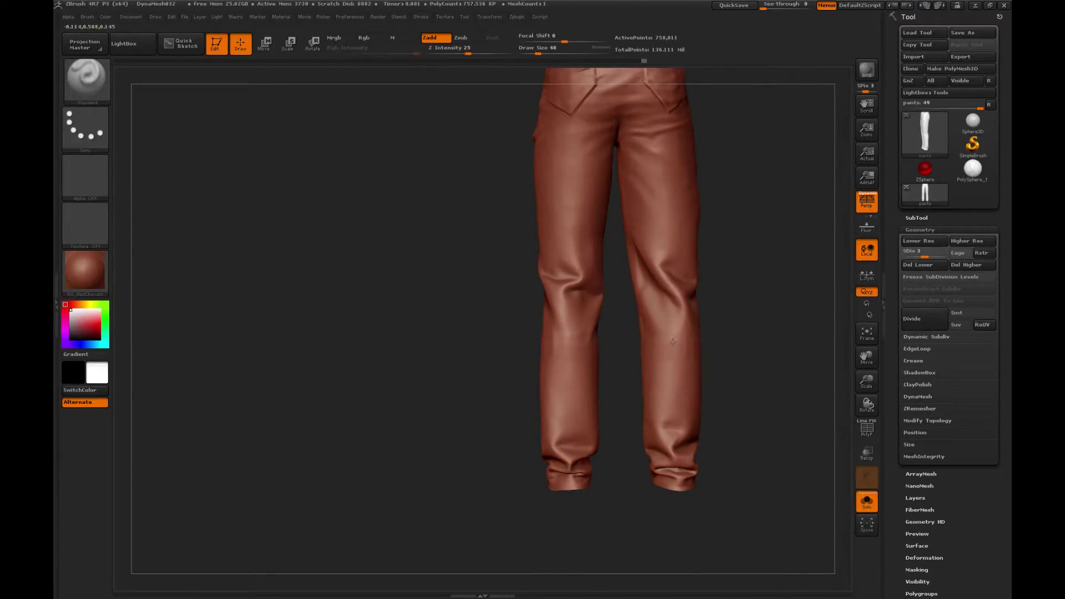
key("shift")
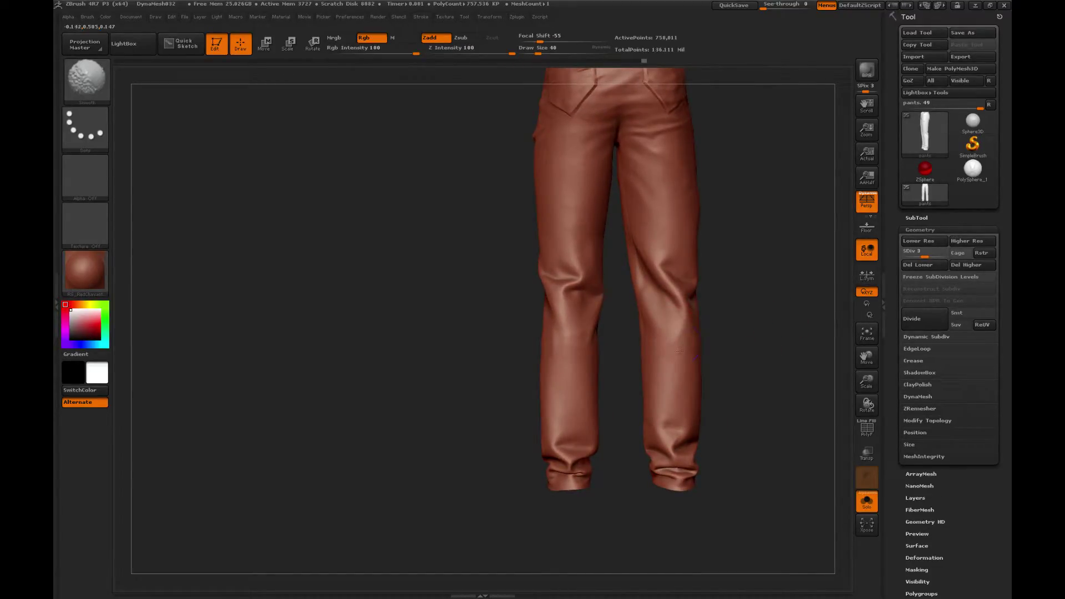
left_click_drag(745, 327, 753, 313, "alt")
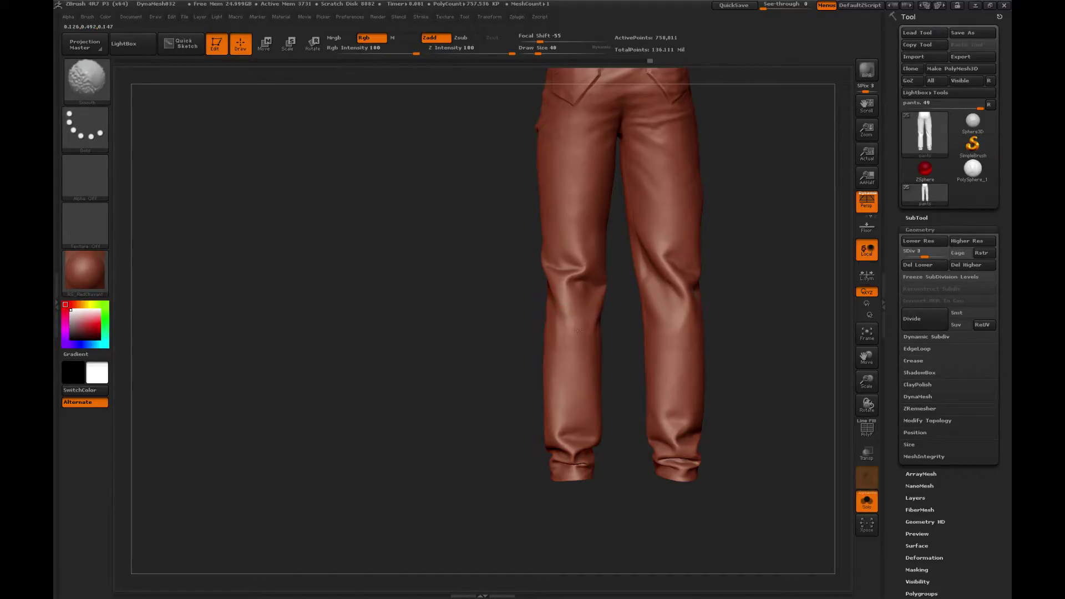
Switch to the Clay brush and smooth the back of the leg just below the horizontal knee crease.
key("b")
left_click(214, 312)
left_click_drag(267, 259, 212, 273, "alt")
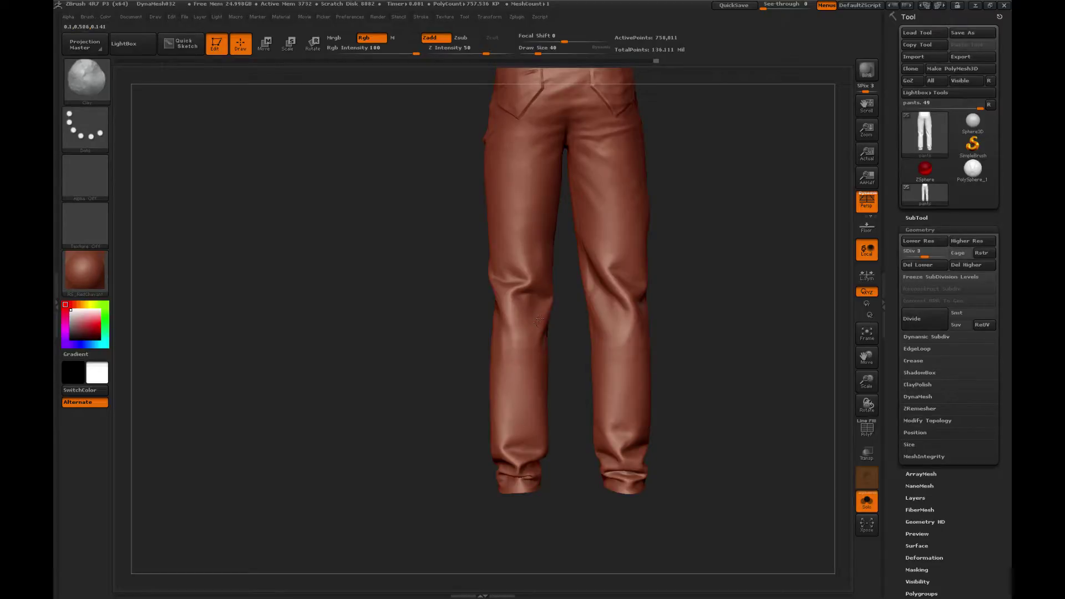
key("b")
key("c")
key("b")
key("b")
key("c")
key("l")
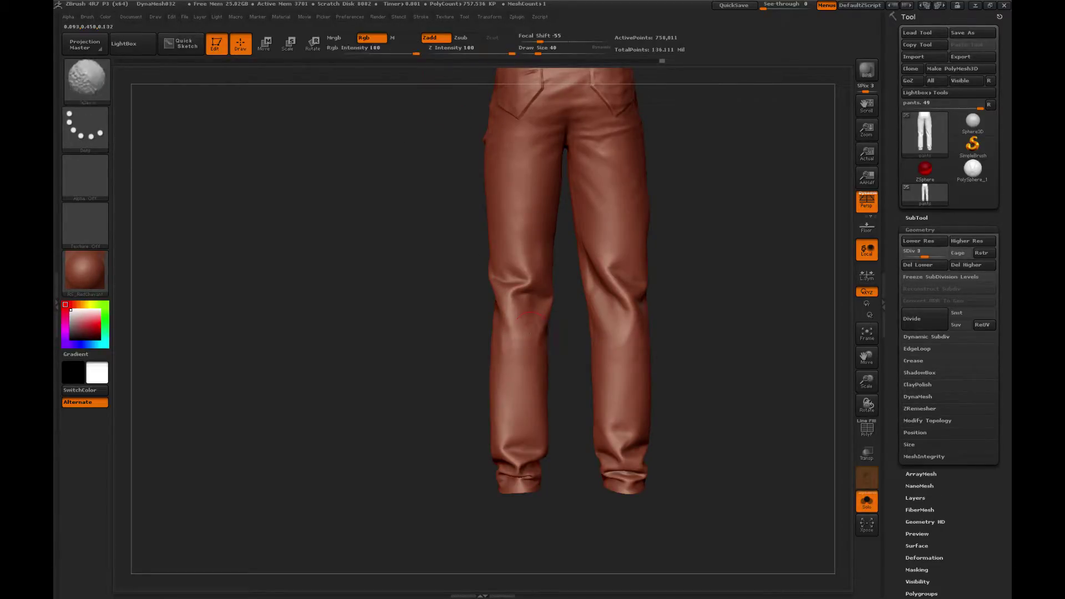
left_click_drag(528, 345, 534, 355, "shift")
Switch to the Standard brush and smooth the back of the thighs below the rear pockets.
left_click_drag(713, 376, 677, 519, "alt")
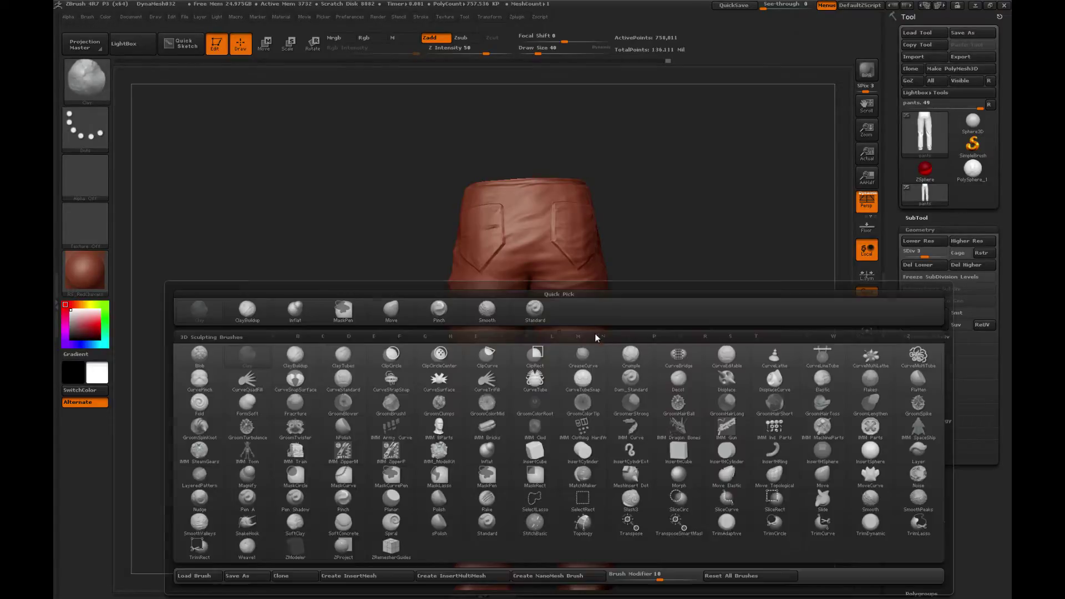
key("b")
left_click(540, 315)
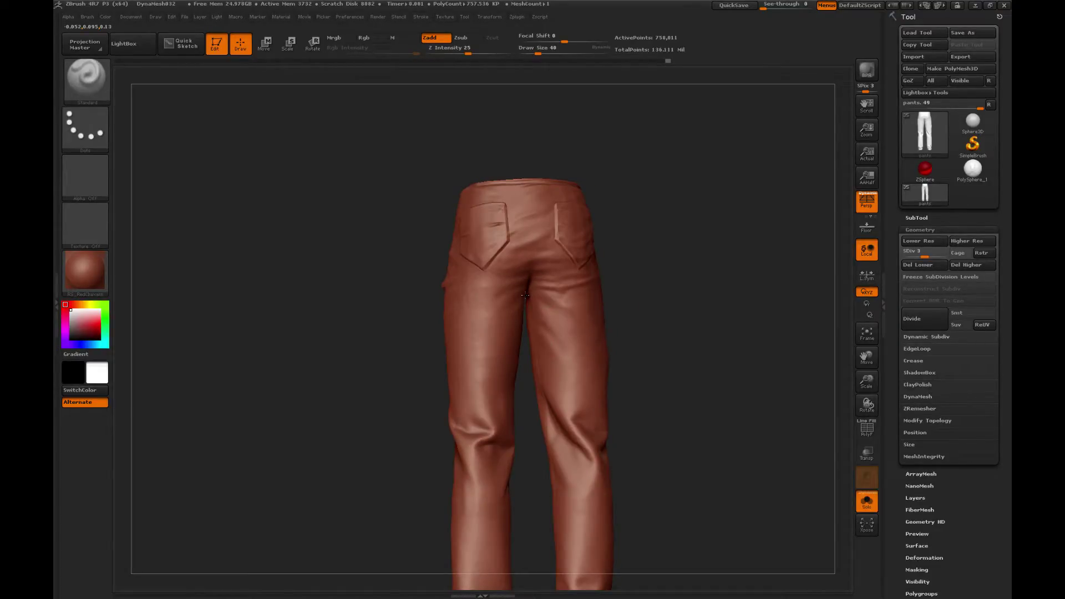
left_click_drag(618, 301, 539, 335)
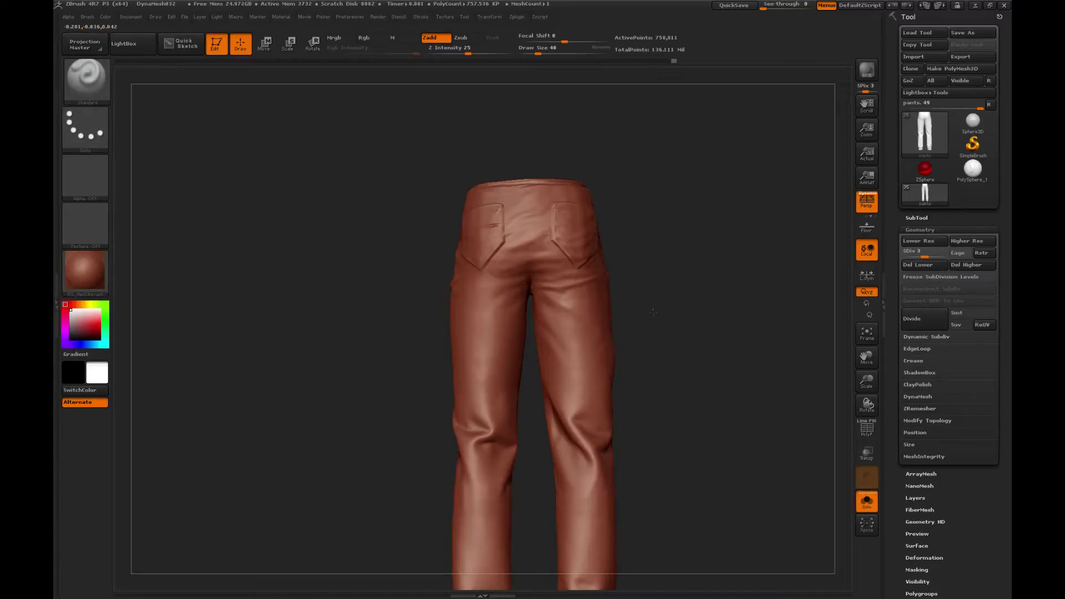
mouse_move(635, 270)
left_mouse_down("alt")
mouse_move(639, 324)
mouse_move(538, 338)
left_mouse_up("alt")
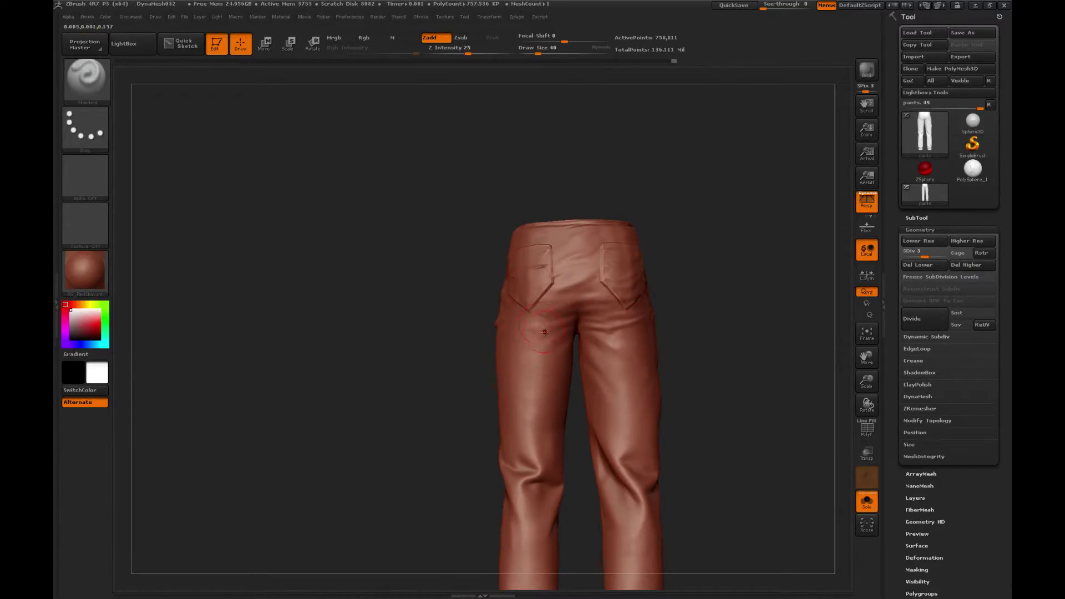
key("shift")
key("shift")
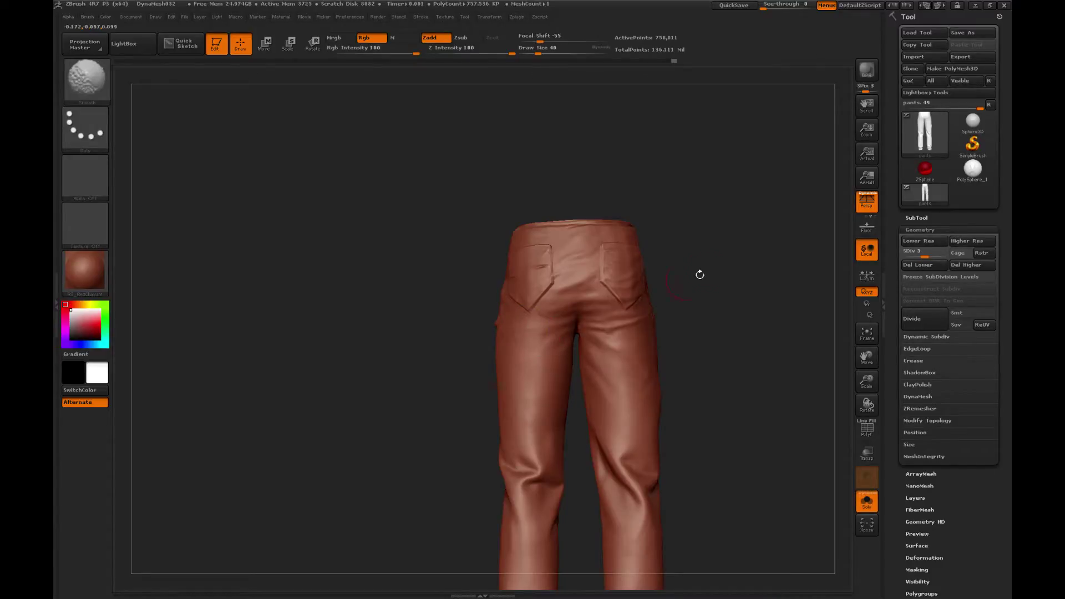
Switch to the Pinch brush for tightening the creases on the seat between the back pockets.
left_click_drag(701, 268, 707, 372, "alt")
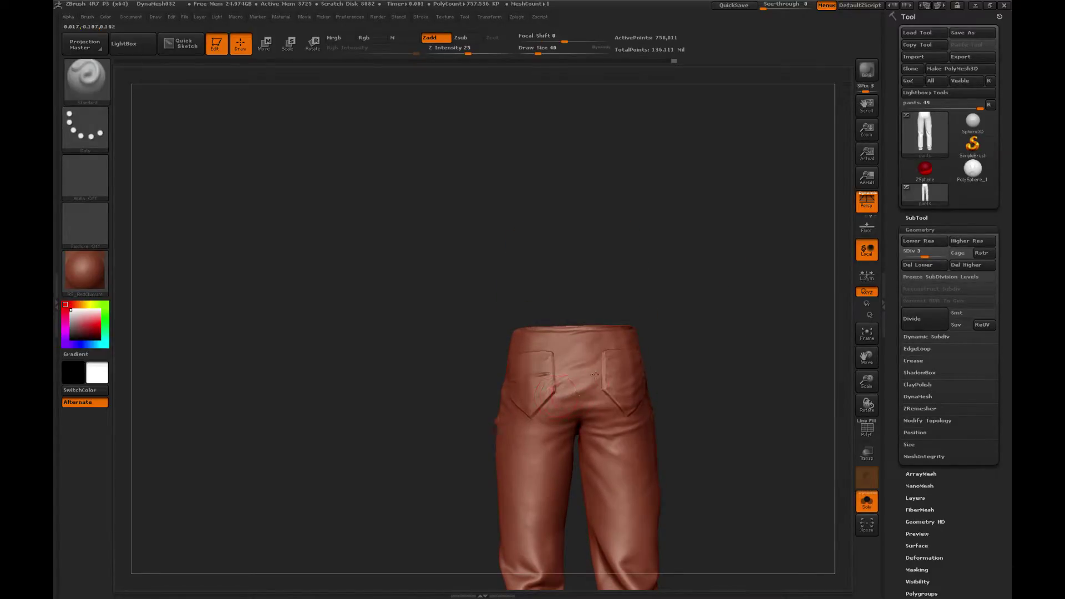
key("b")
left_click(494, 316)
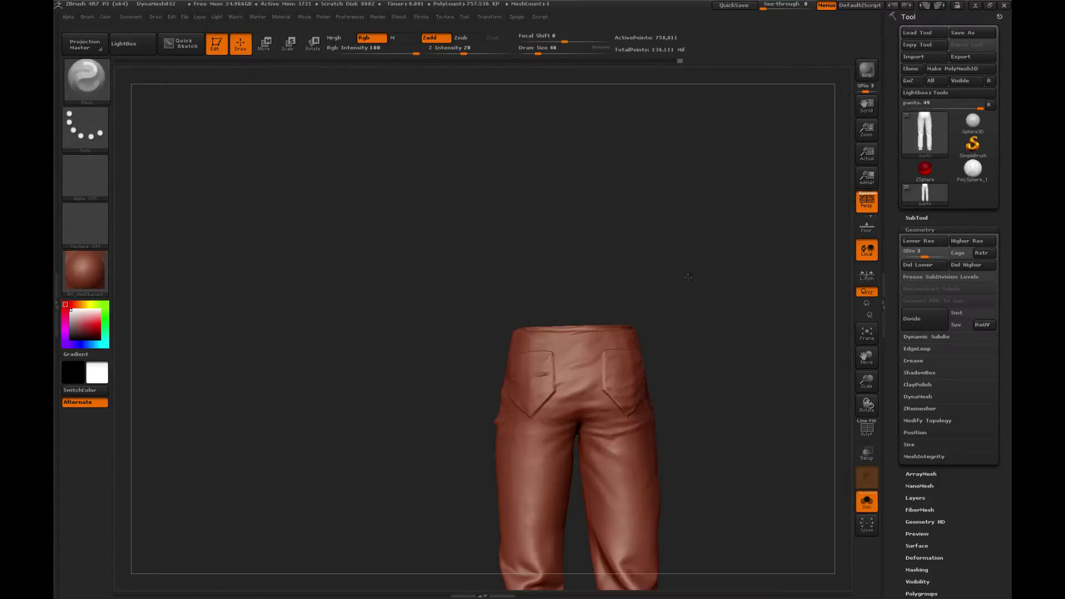
left_click_drag(694, 304, 646, 302)
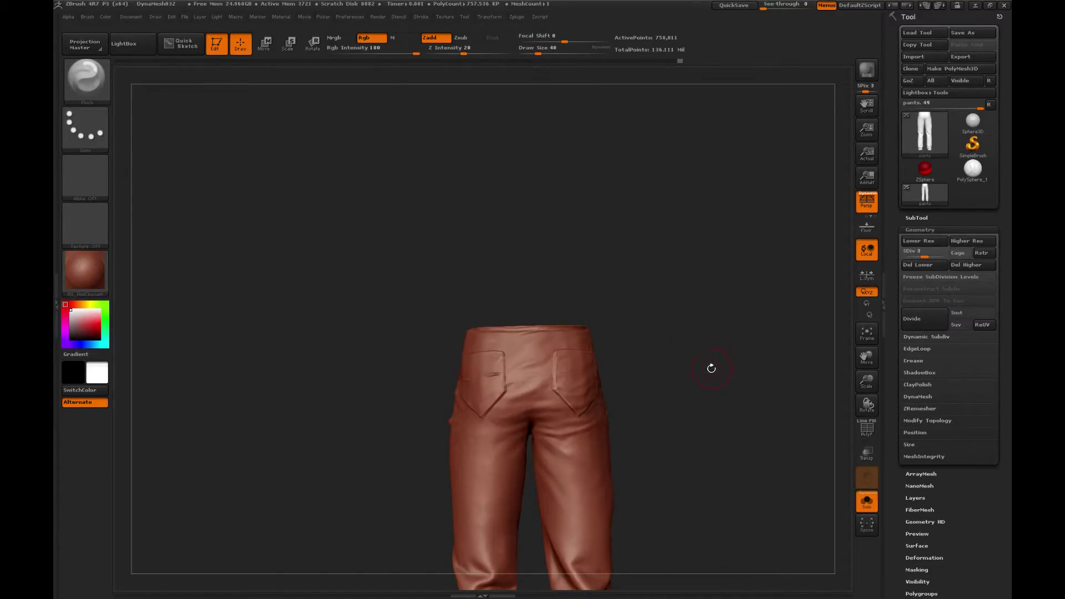
left_click_drag(867, 382, 880, 426)
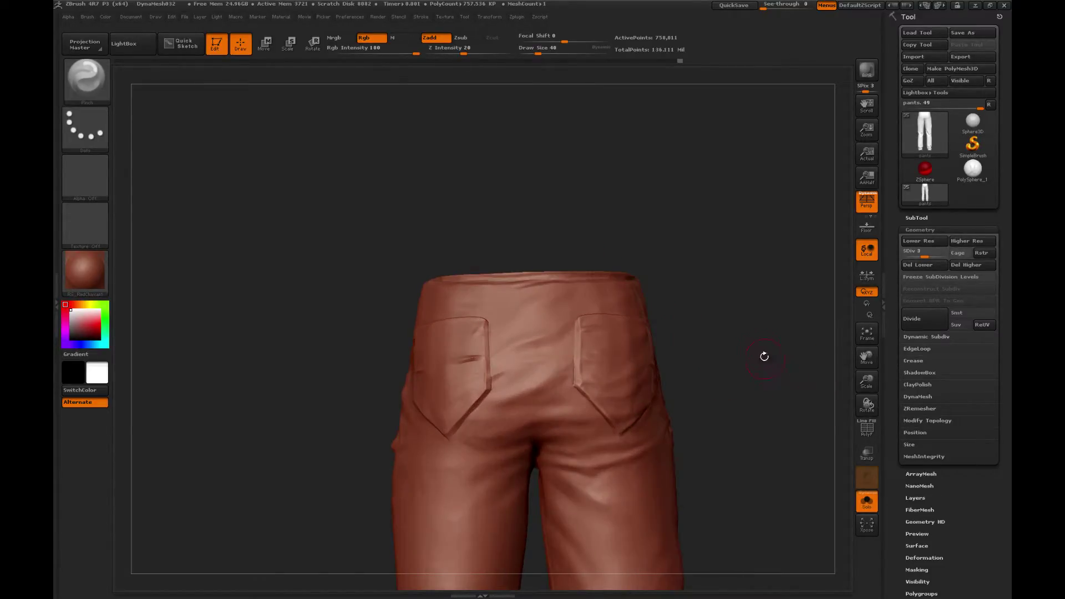
Switch to the Standard brush and set its draw size to 32 for working on the left back pocket.
left_click_drag(715, 301, 697, 318)
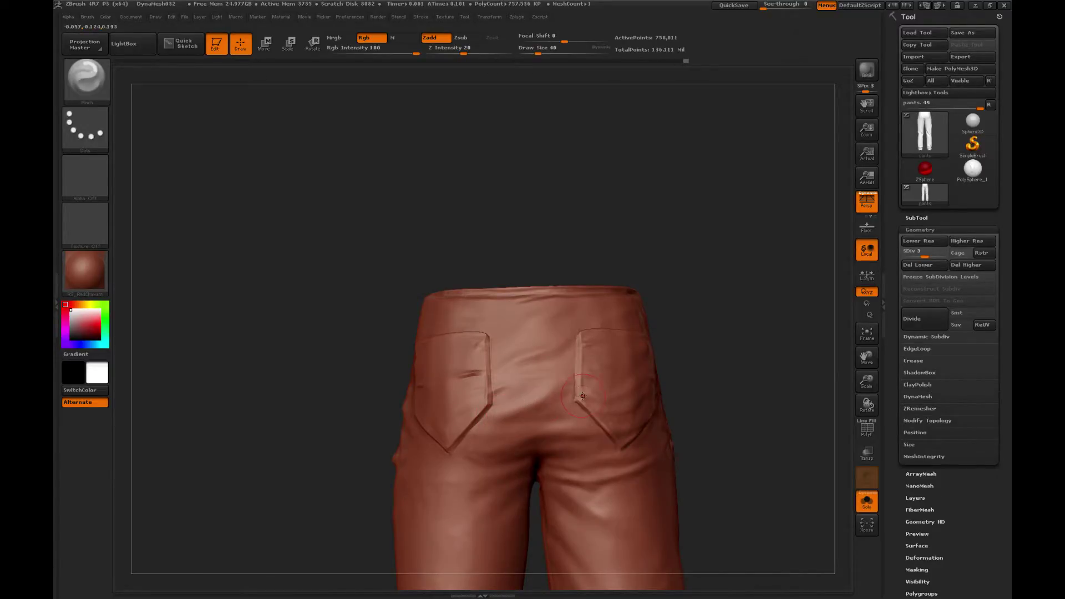
key("b")
left_click(559, 309)
left_click_drag(677, 297, 684, 285, "alt")
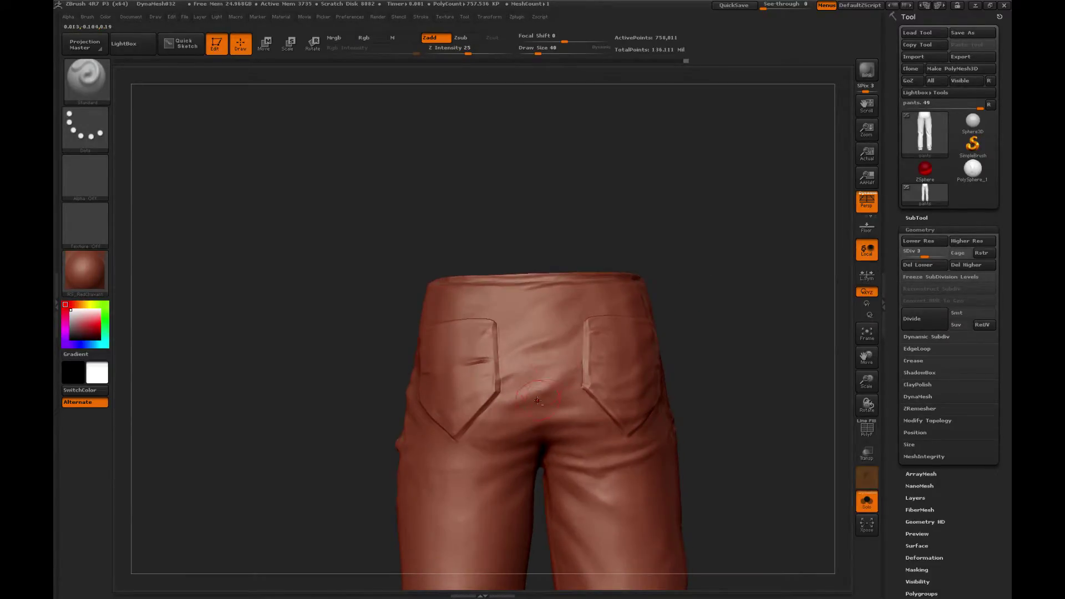
left_click_drag(646, 209, 543, 360)
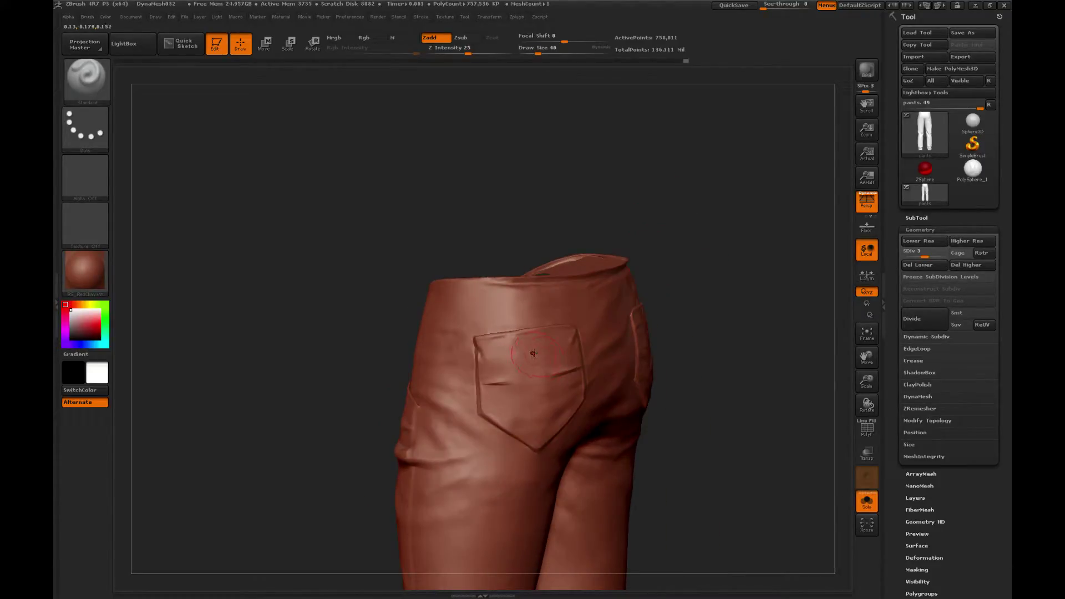
key("bracketleft")
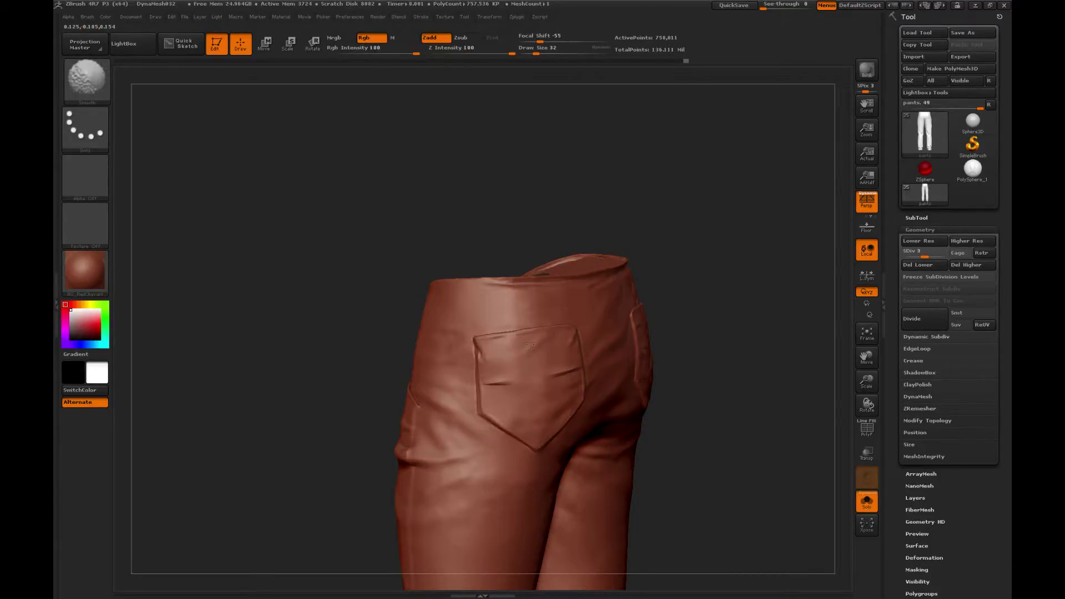
Lower the pants mesh to subdivision level 2 and smooth the upper surface of the left back pocket.
key("shift+d")
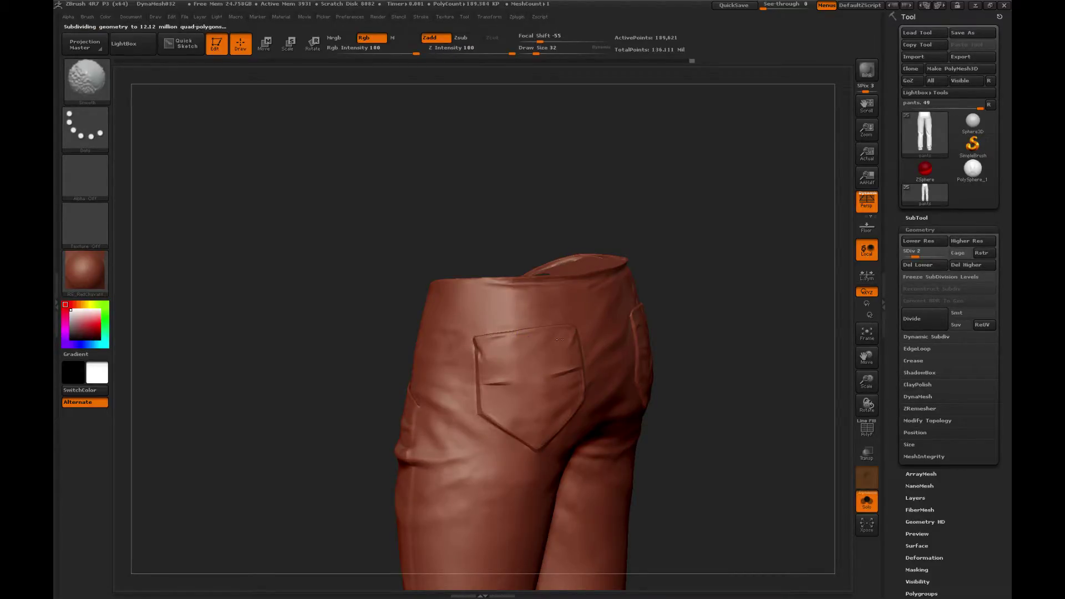
left_click_drag(708, 281, 663, 287)
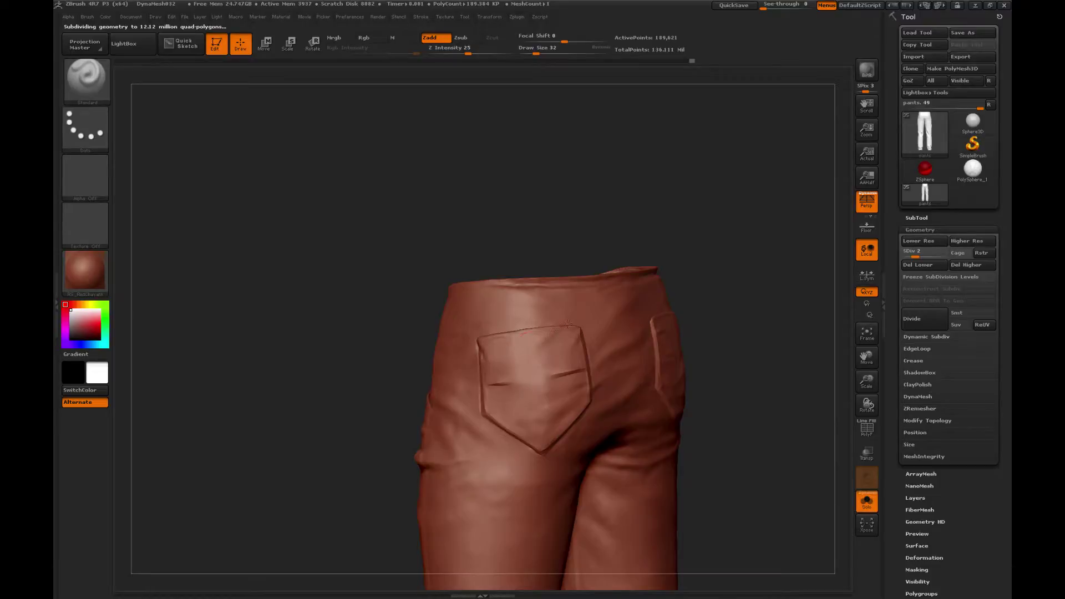
left_click_drag(566, 222, 617, 194, "alt")
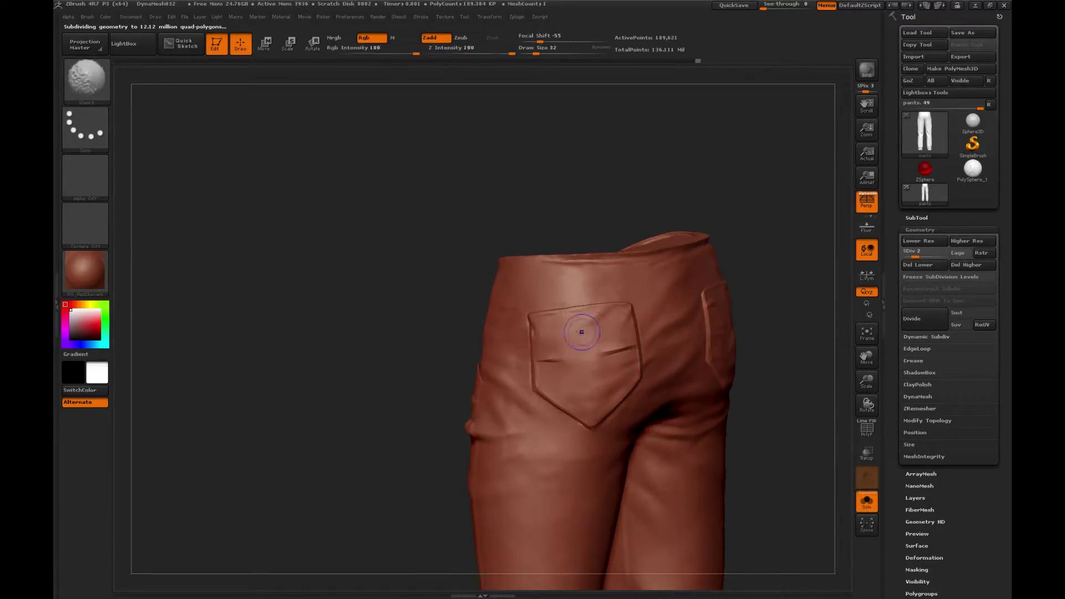
mouse_move(582, 332)
left_mouse_down("shift")
mouse_move(585, 355)
mouse_move(581, 340)
left_mouse_up("shift")
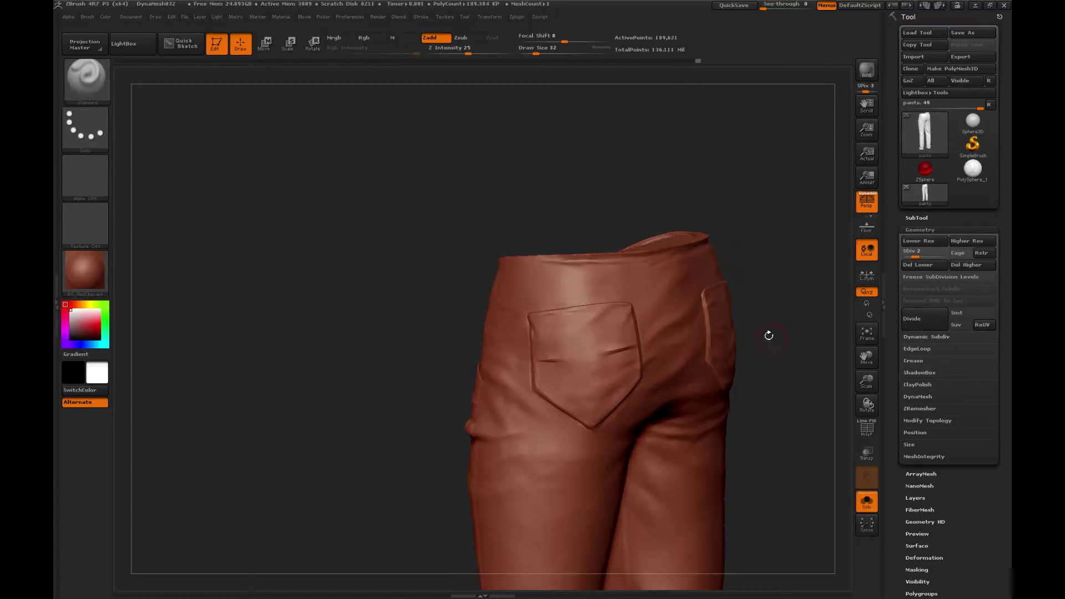
Sharpen the folds on the lower part of the left back pocket with the Pinch brush.
mouse_move(791, 311)
left_mouse_down()
mouse_move(728, 279)
mouse_move(646, 161)
left_mouse_up()
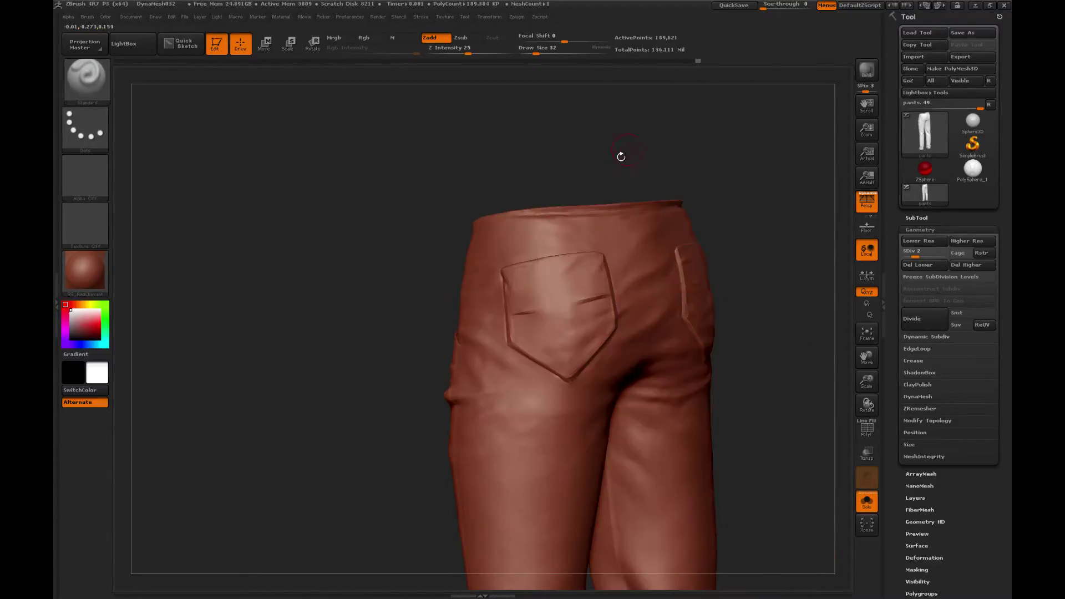
key("b")
left_click(494, 309)
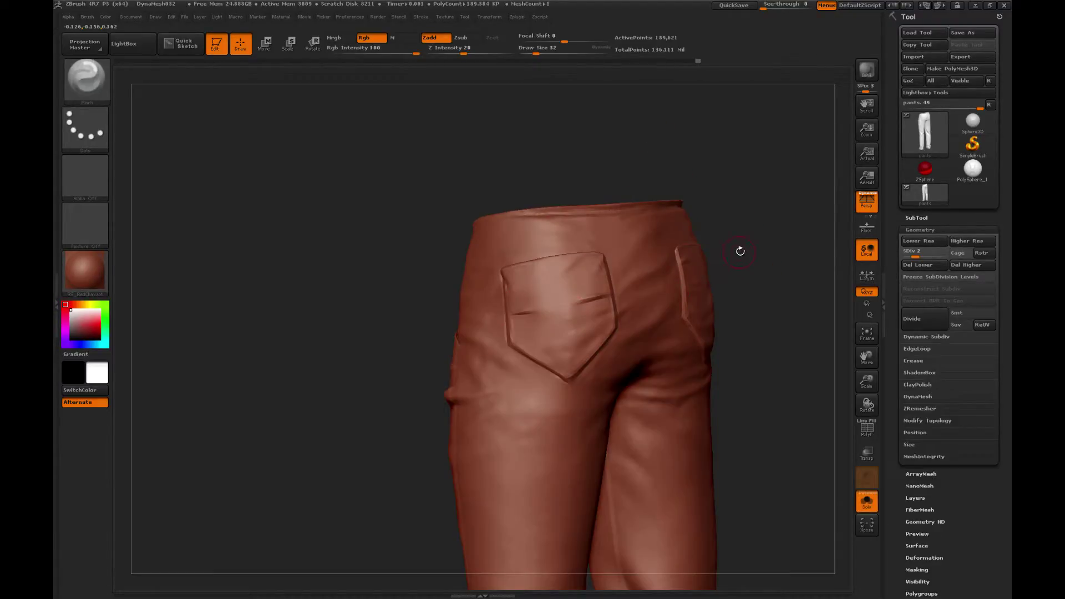
left_click_drag(742, 244, 577, 332)
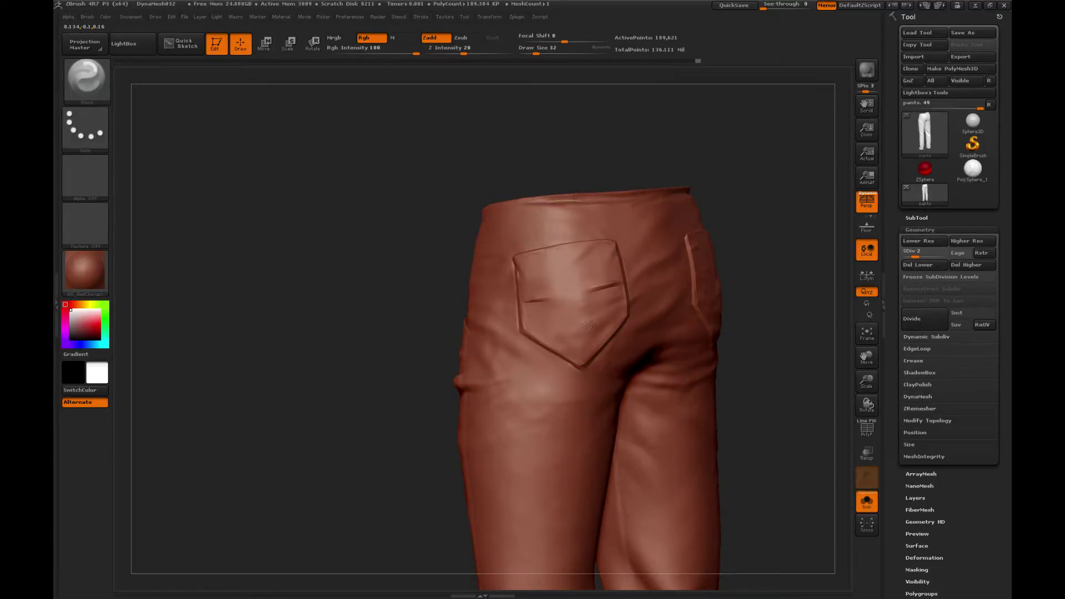
Sculpt a short crease beside the outer lower corner of the left back pocket with the Standard brush.
key("b")
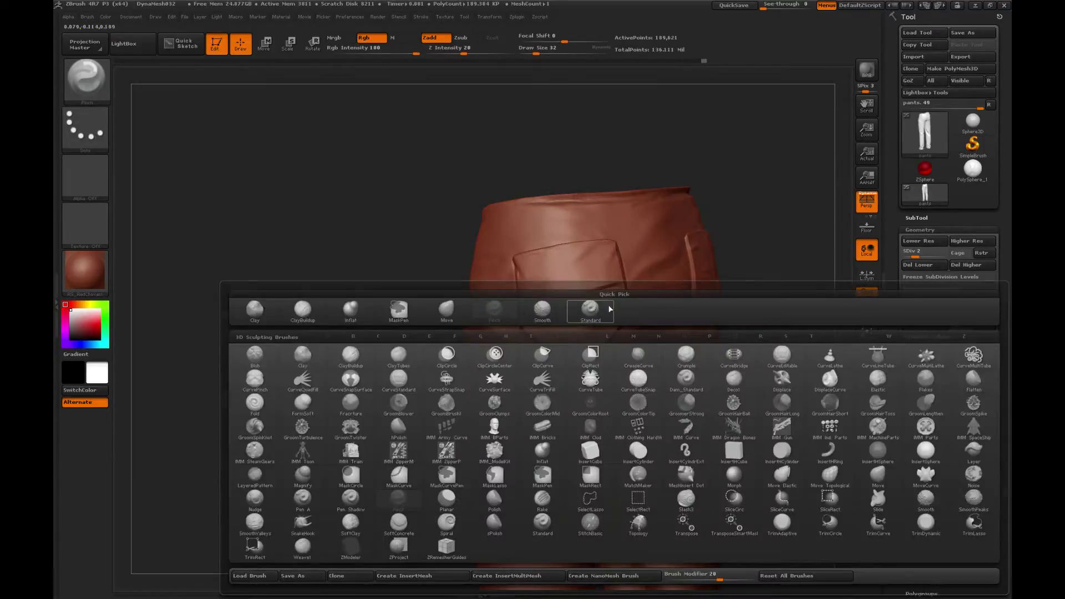
left_click(591, 309)
left_click_drag(783, 236, 780, 210, "alt")
left_click_drag(515, 317, 506, 329)
left_click_drag(760, 233, 776, 228)
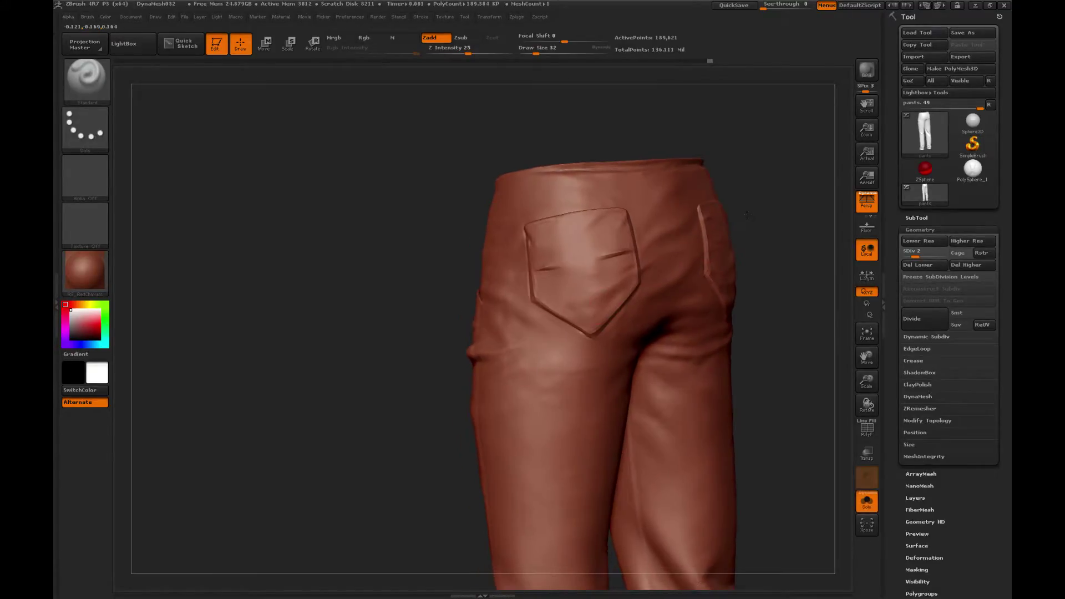
left_click_drag(437, 268, 441, 284, "alt")
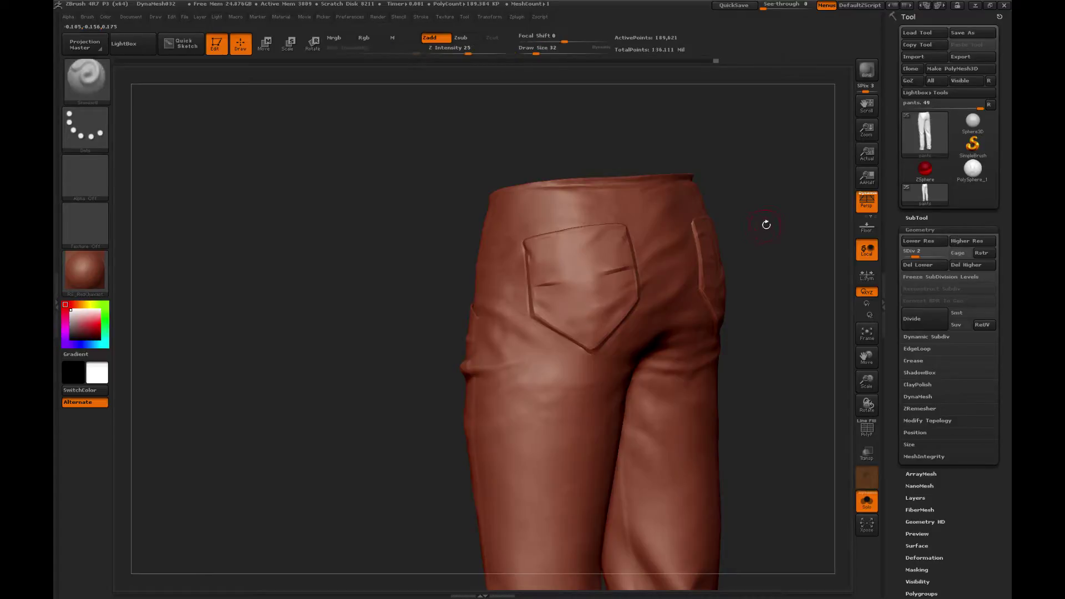
Switch to the Pinch brush and smooth the back of the left thigh just below the pocket.
left_click_drag(765, 226, 607, 247)
key("b")
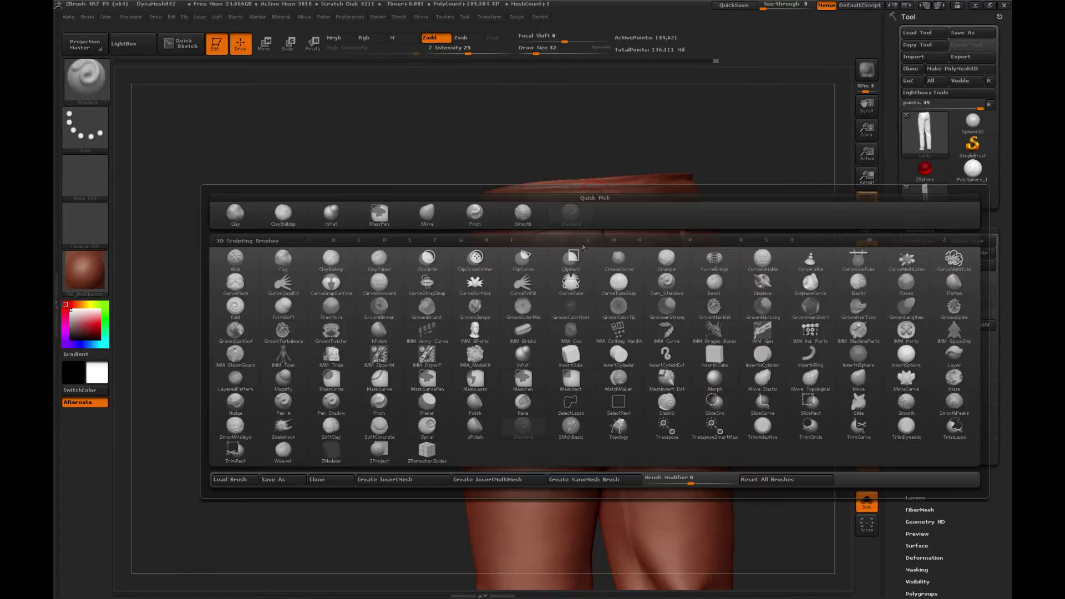
left_click(475, 212)
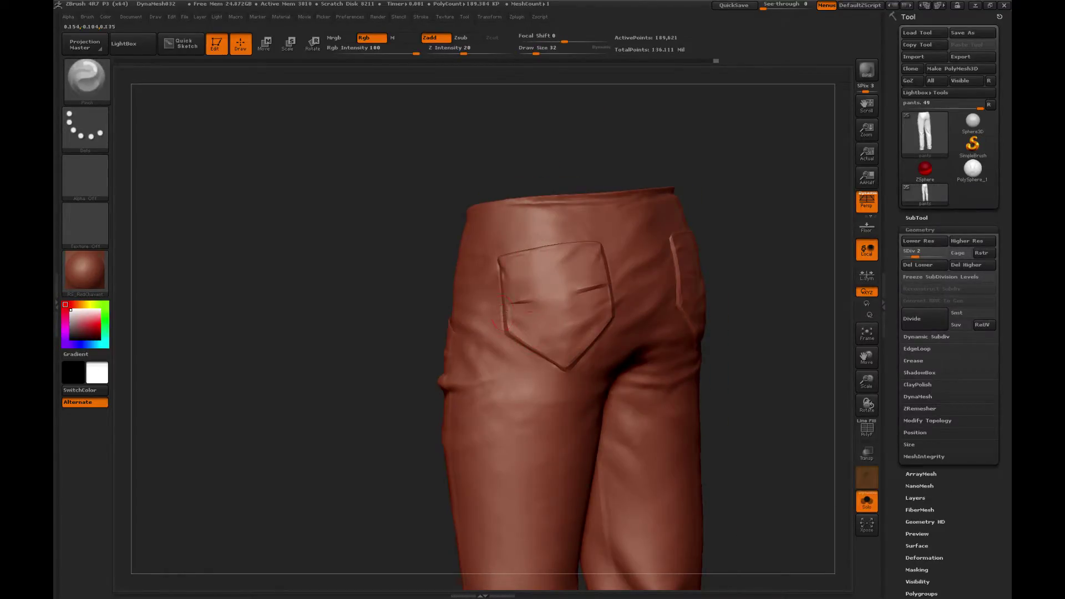
left_click_drag(757, 278, 726, 213, "alt")
left_click_drag(726, 212, 688, 216)
left_click_drag(485, 324, 468, 325, "shift")
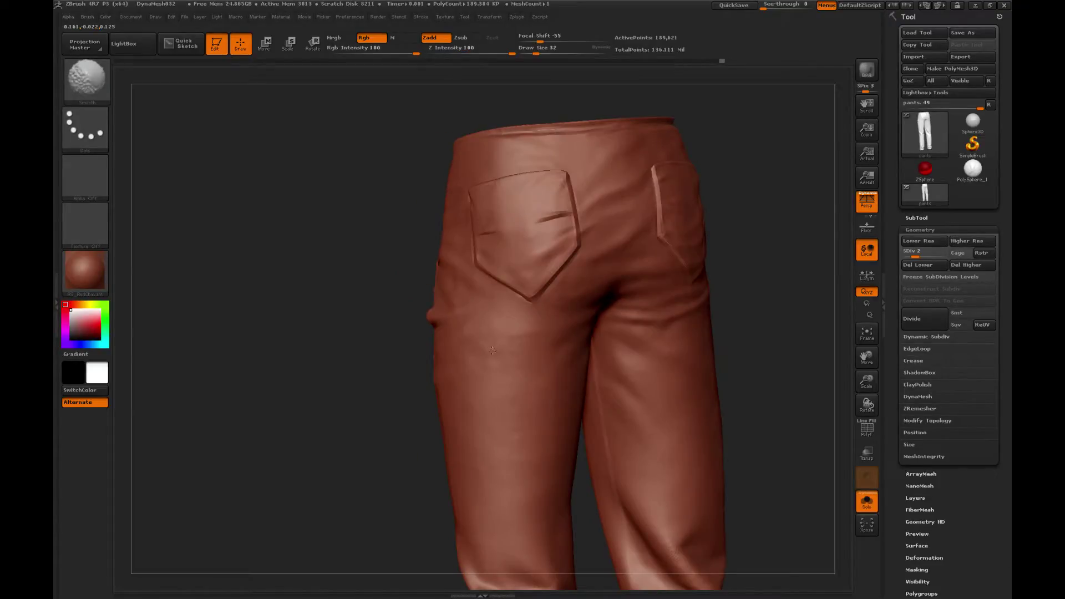
left_click_drag(427, 353, 435, 276, "alt")
left_click_drag(521, 293, 504, 303, "shift")
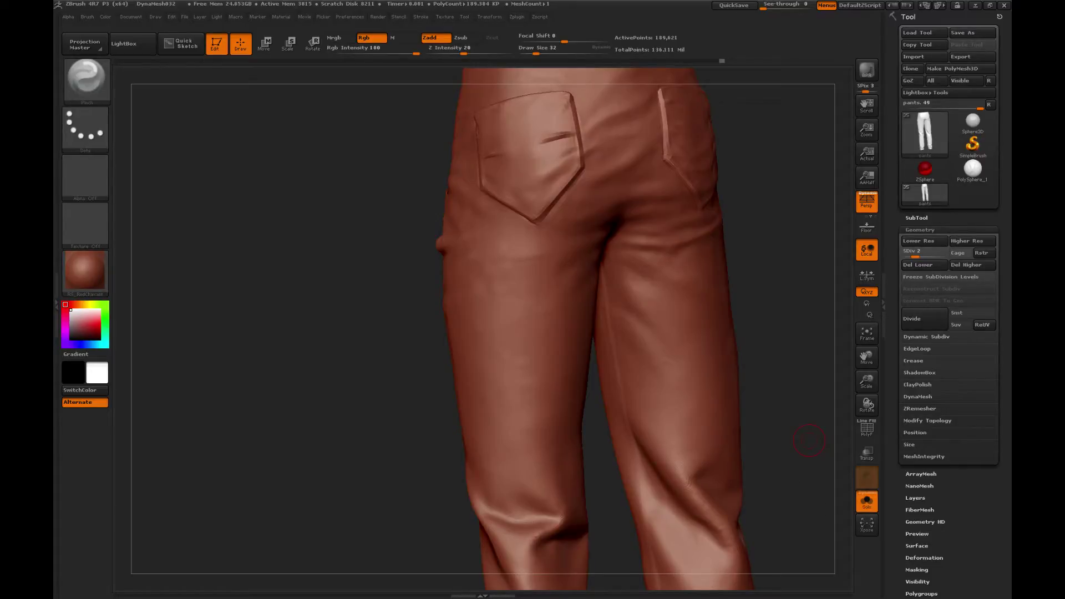
left_click(989, 6)
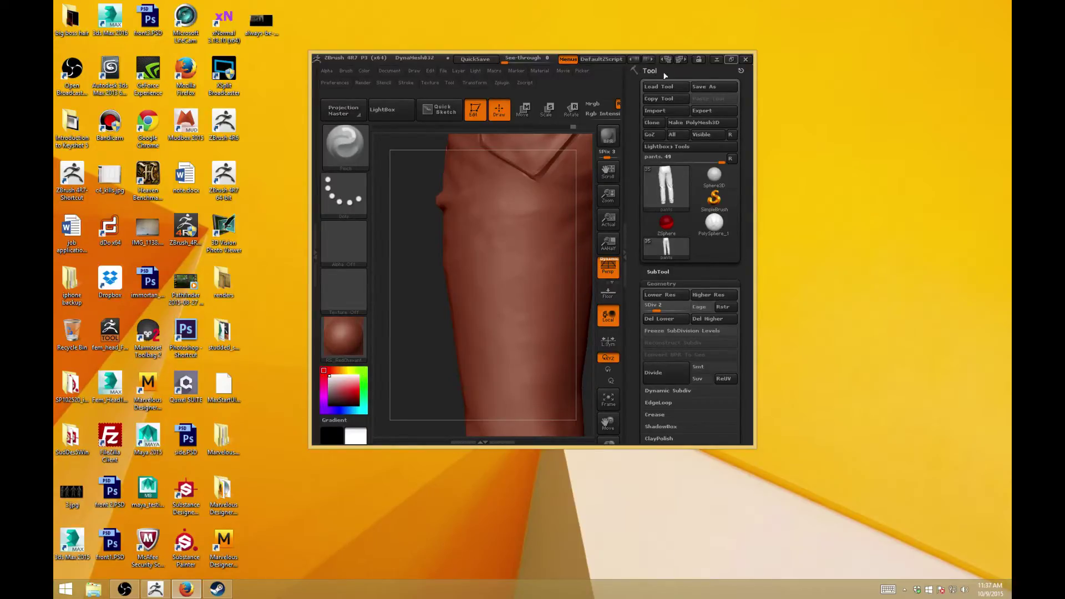
left_click(732, 59)
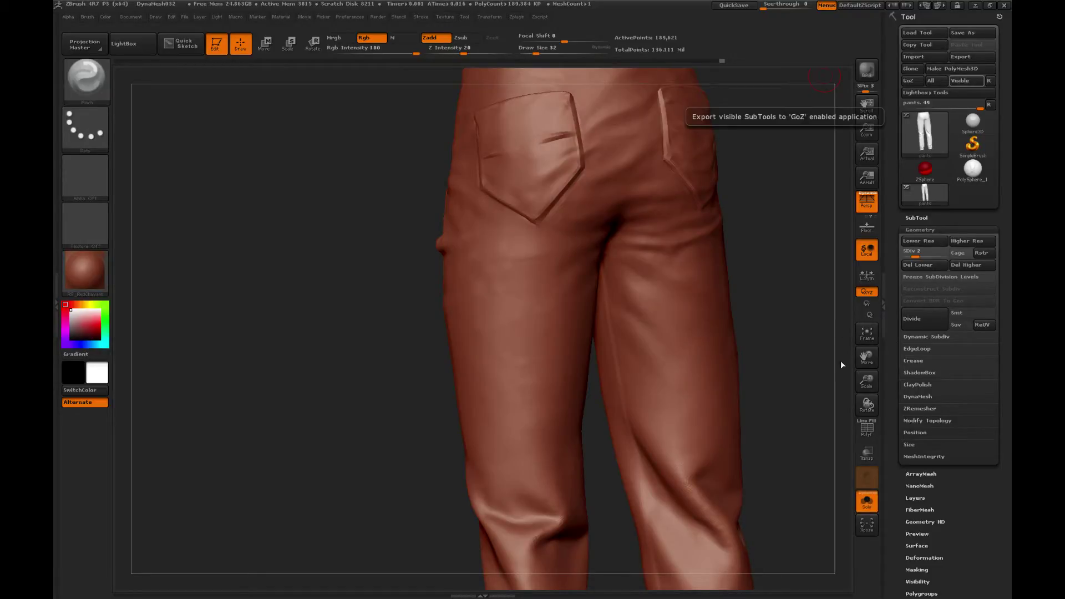
left_click_drag(780, 292, 722, 284)
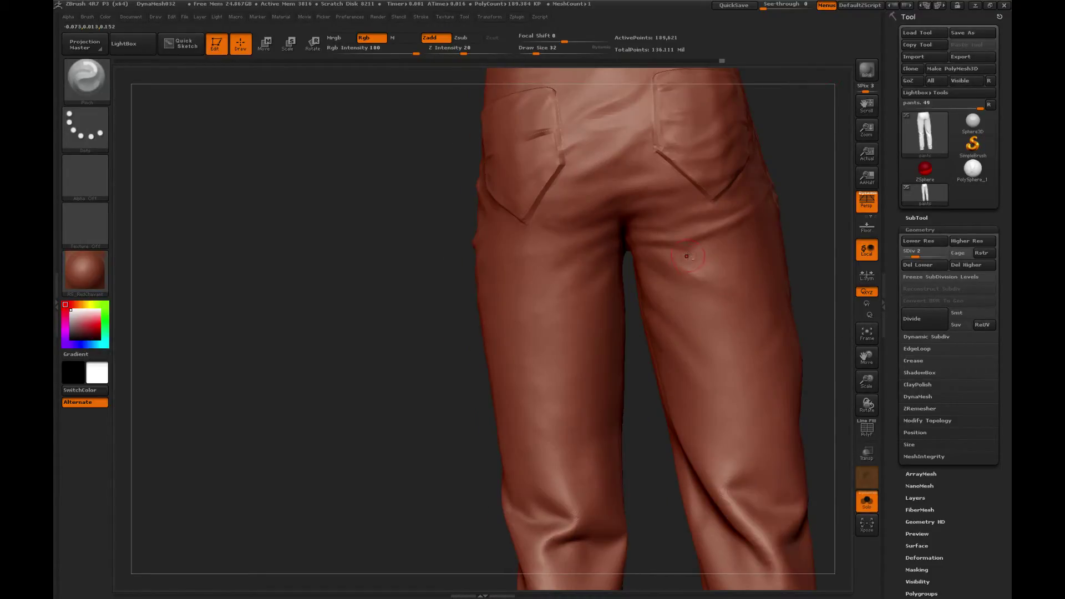
left_click_drag(396, 222, 369, 349, "alt")
left_click_drag(349, 335, 382, 325)
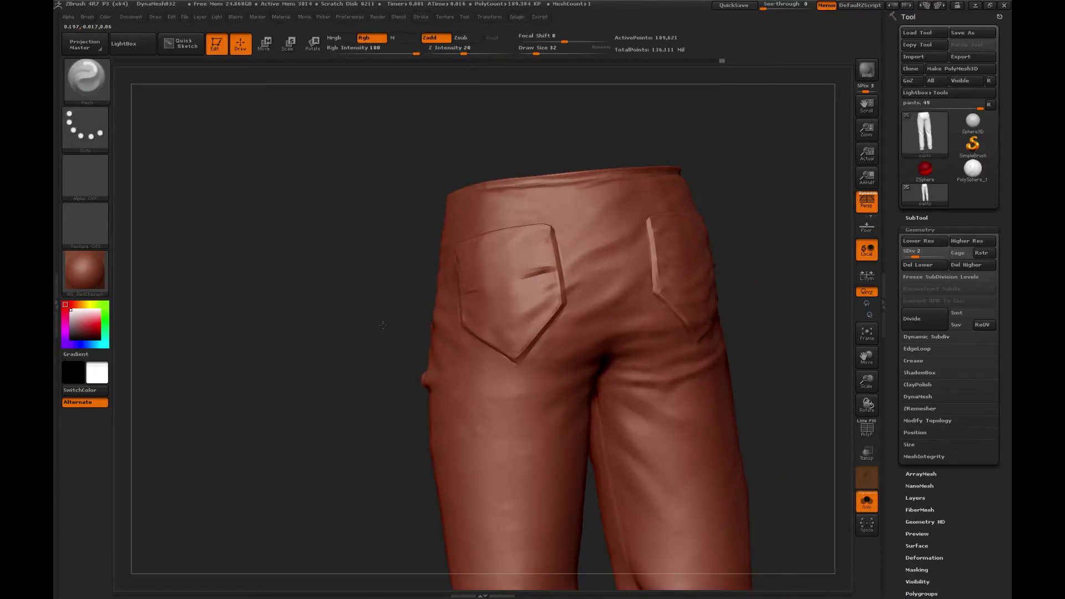
left_click_drag(827, 228, 795, 238)
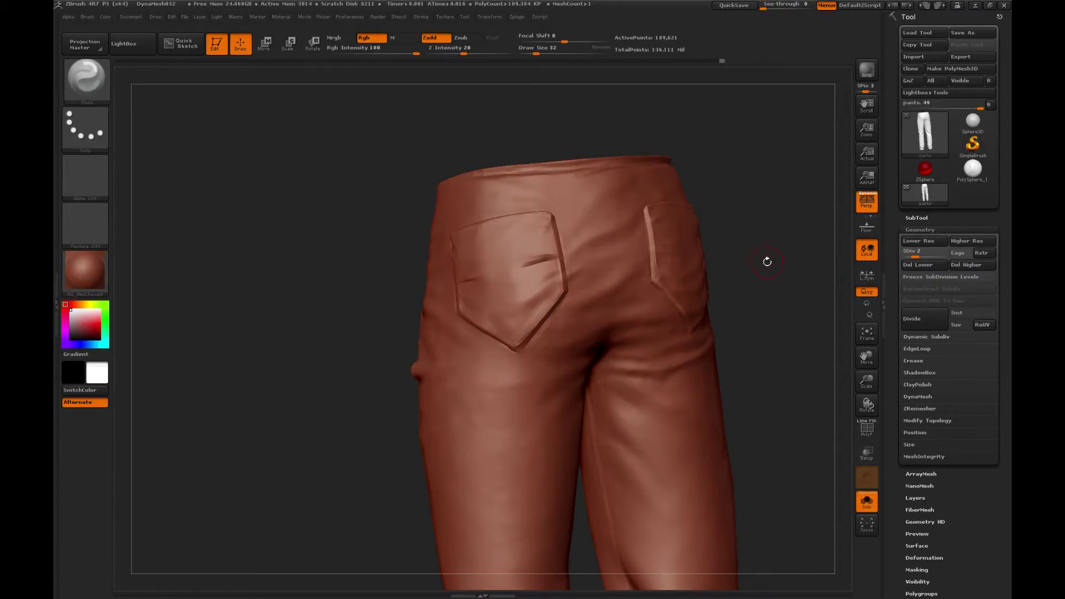
left_click_drag(756, 242, 695, 222)
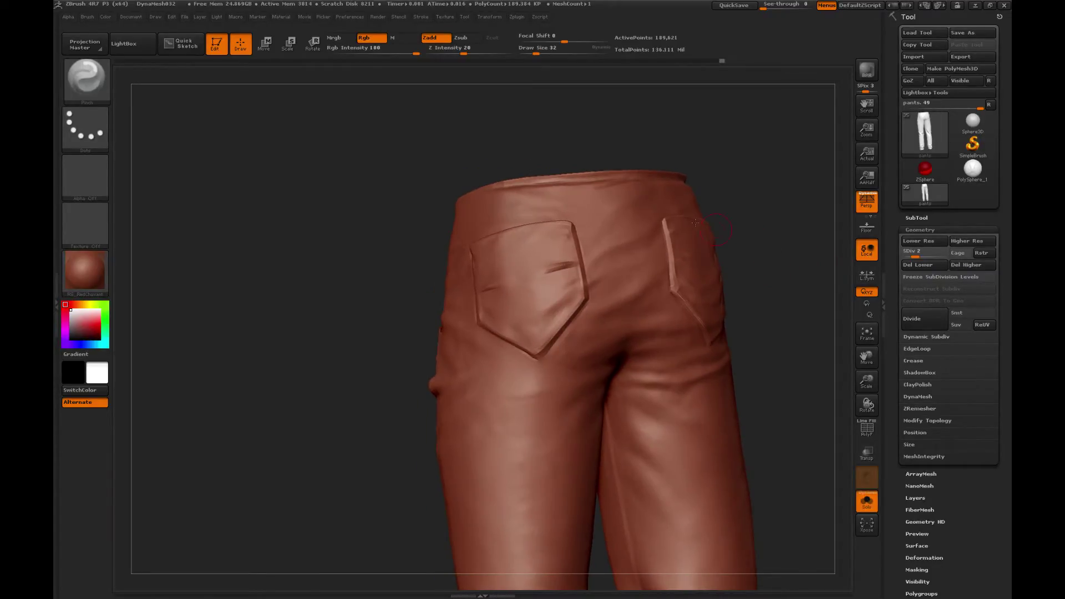
left_click_drag(734, 175, 734, 125)
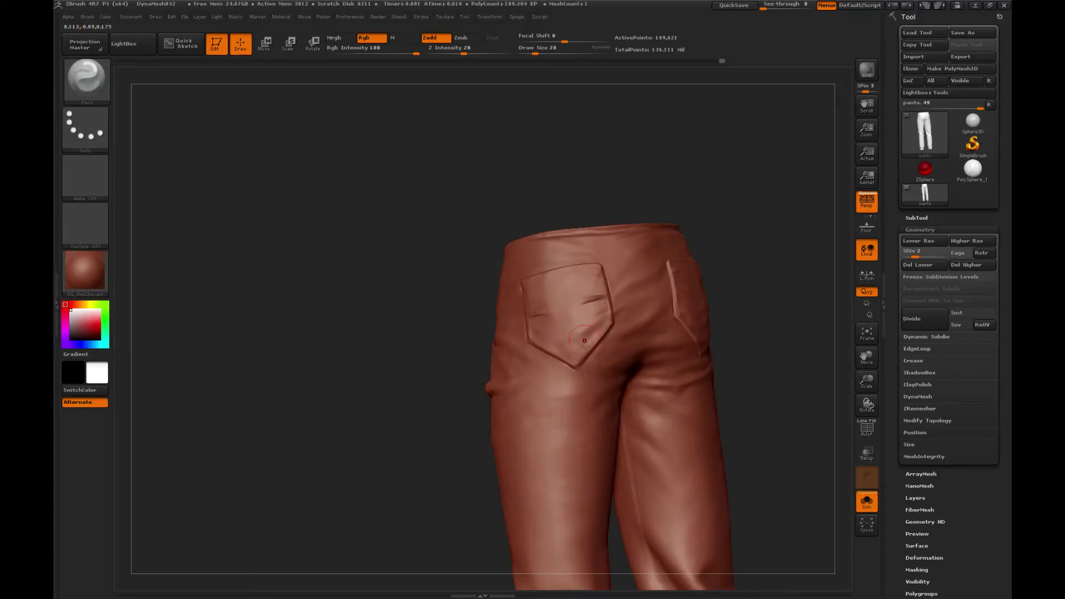
Reduce the Pinch brush's draw size to 12 and refine the area around the left back pocket's lower tip.
key("bracketleft")
left_click_drag(792, 310, 793, 293, "alt")
left_click_drag(867, 387, 863, 419)
left_click_drag(798, 303, 803, 317, "alt")
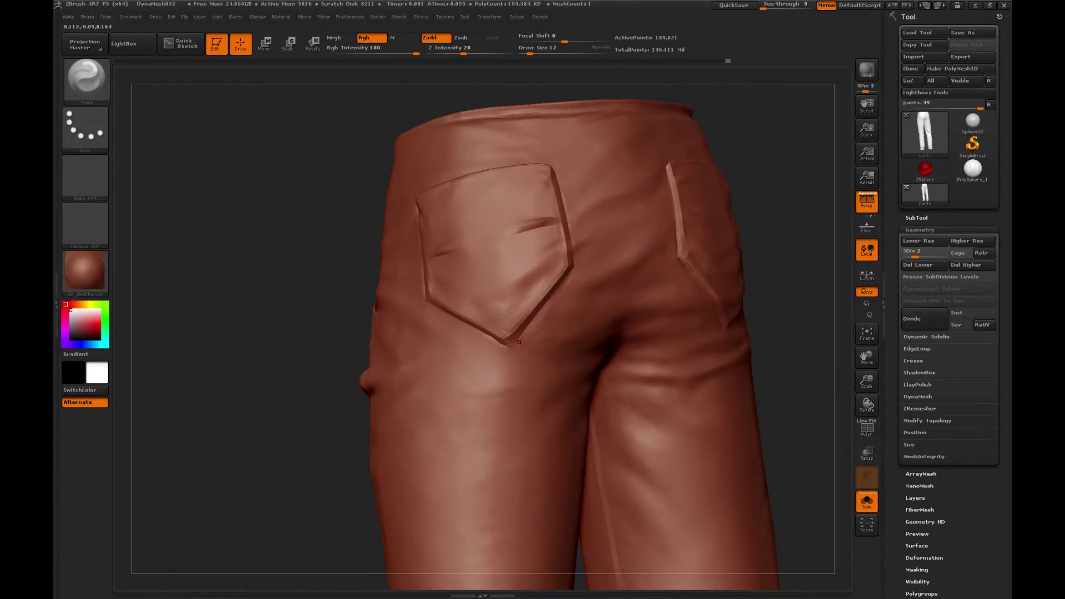
Sculpt and smooth fine tension folds along the inner lower edge of the left back pocket with the Standard brush.
key("b")
left_click(527, 309)
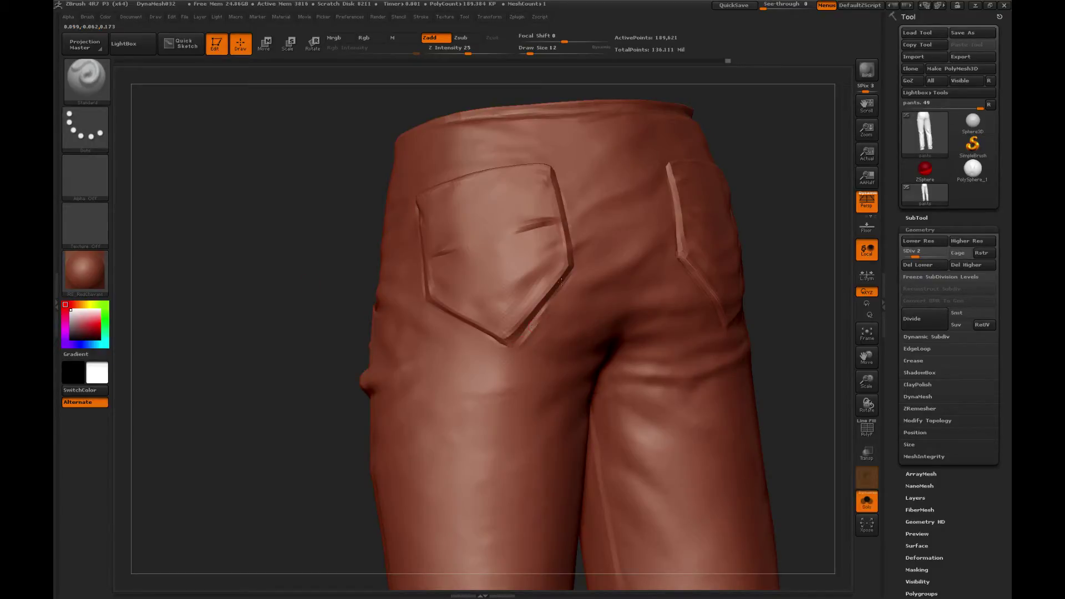
key("shift")
right_click_drag(578, 304, 549, 307, "alt")
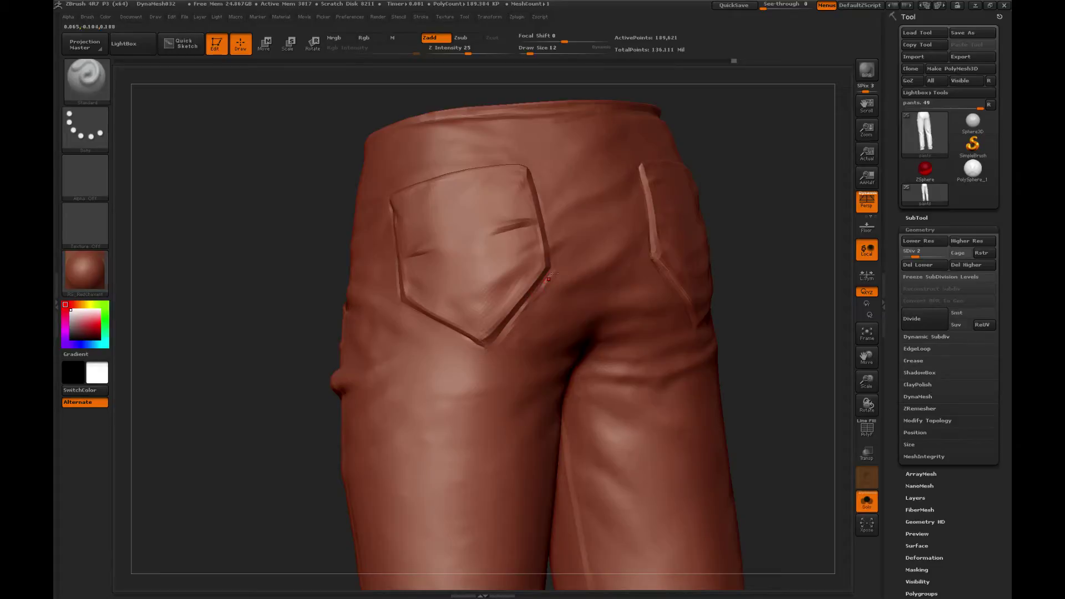
key("shift")
left_click_drag(772, 198, 729, 239)
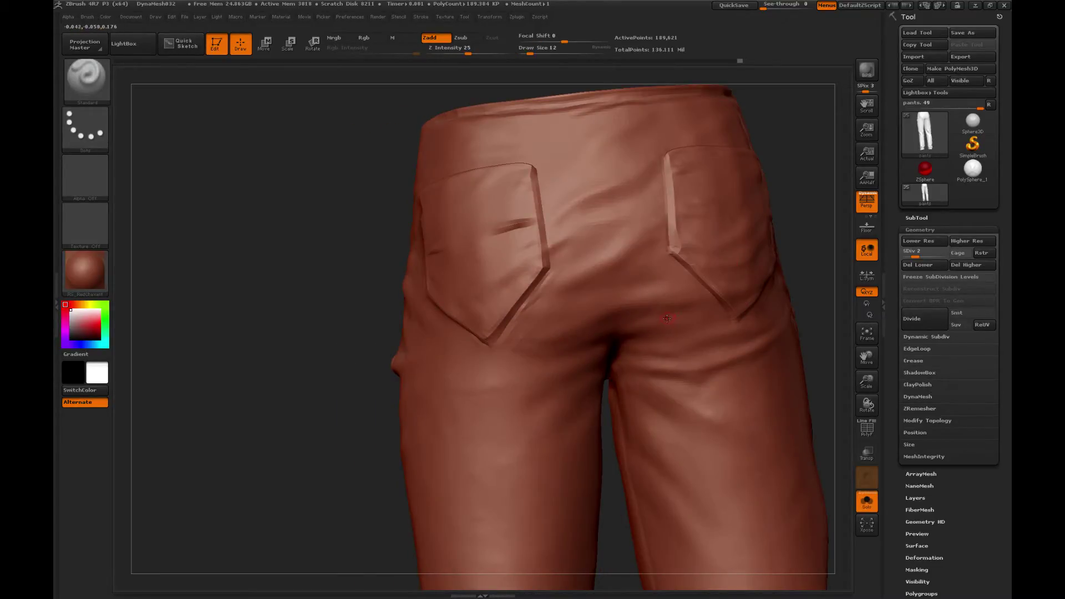
left_click_drag(777, 187, 537, 305)
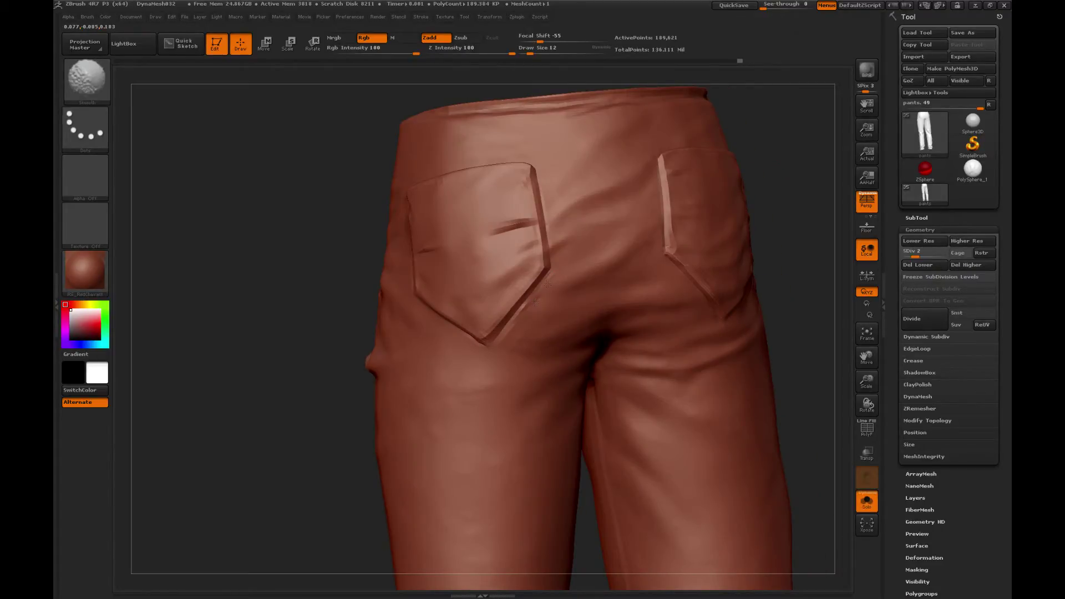
Sculpt along the outer lower edge of the left back pocket with the Standard brush and smooth the strokes into the fabric.
key("b")
left_click(558, 292)
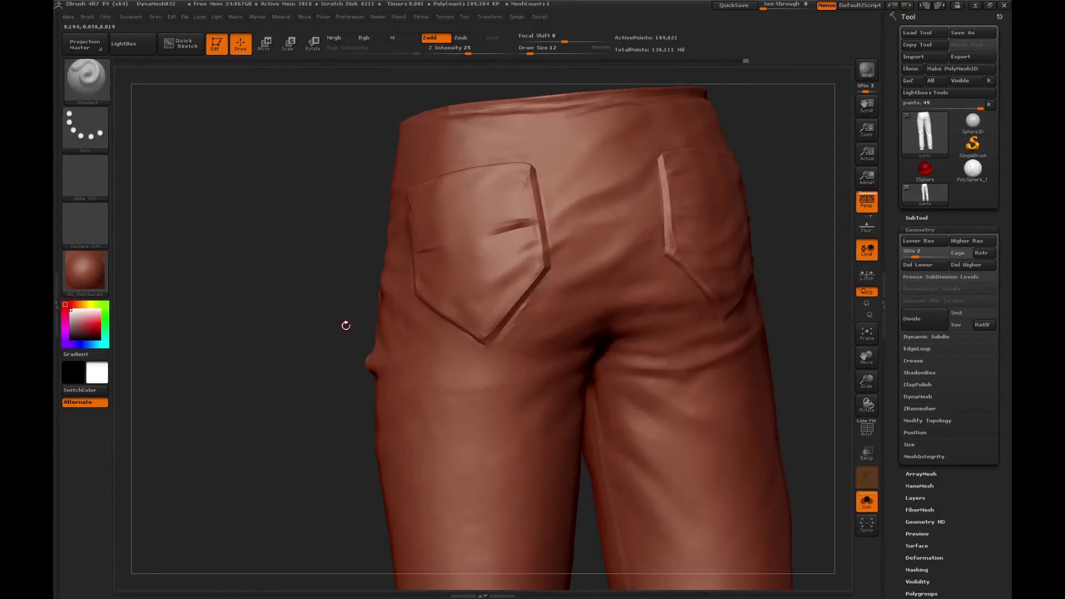
left_click_drag(345, 325, 546, 311)
left_click_drag(741, 241, 772, 224, "alt")
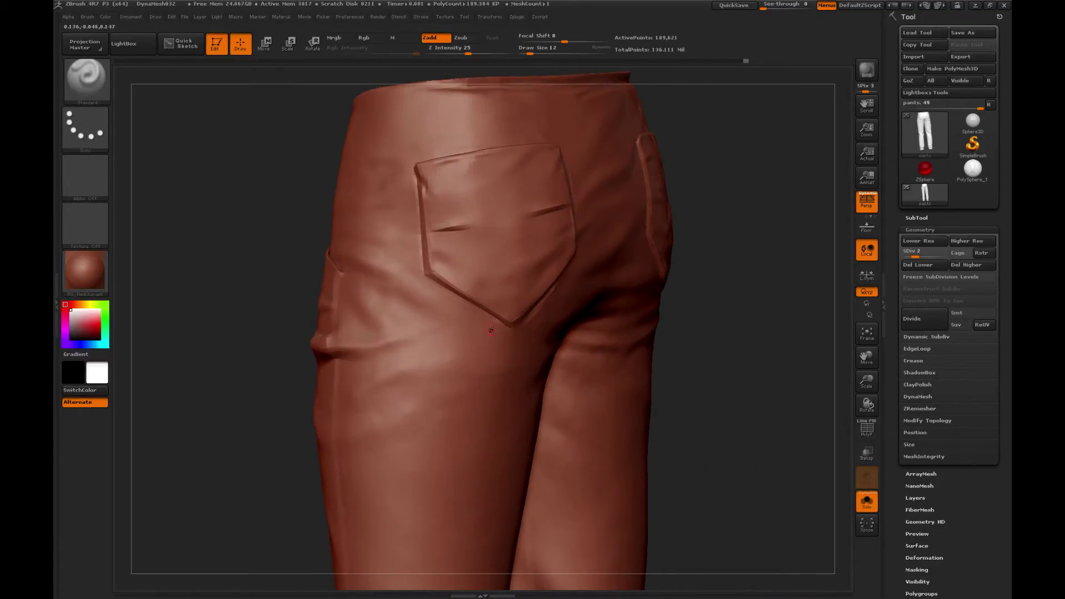
left_click_drag(472, 305, 441, 287)
left_click_drag(746, 192, 780, 227, "alt")
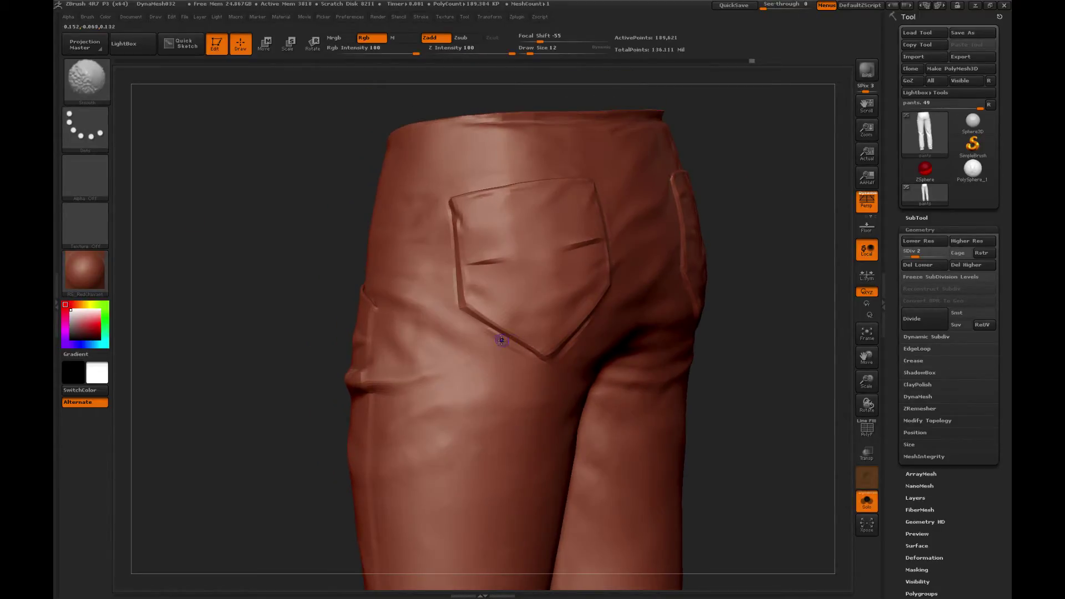
left_click_drag(725, 278, 733, 227, "alt")
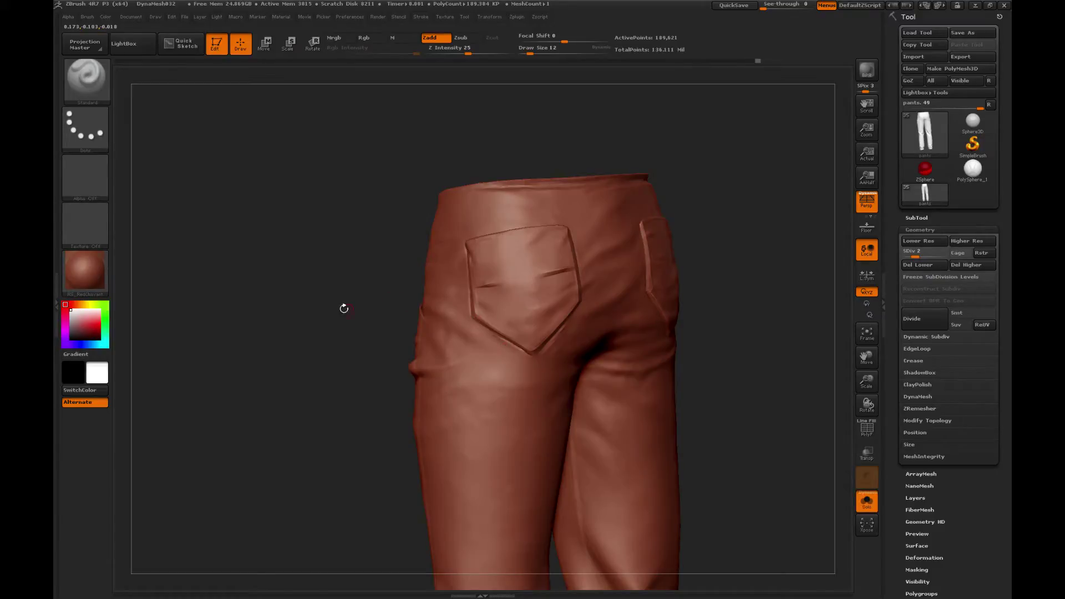
left_click_drag(344, 308, 587, 266)
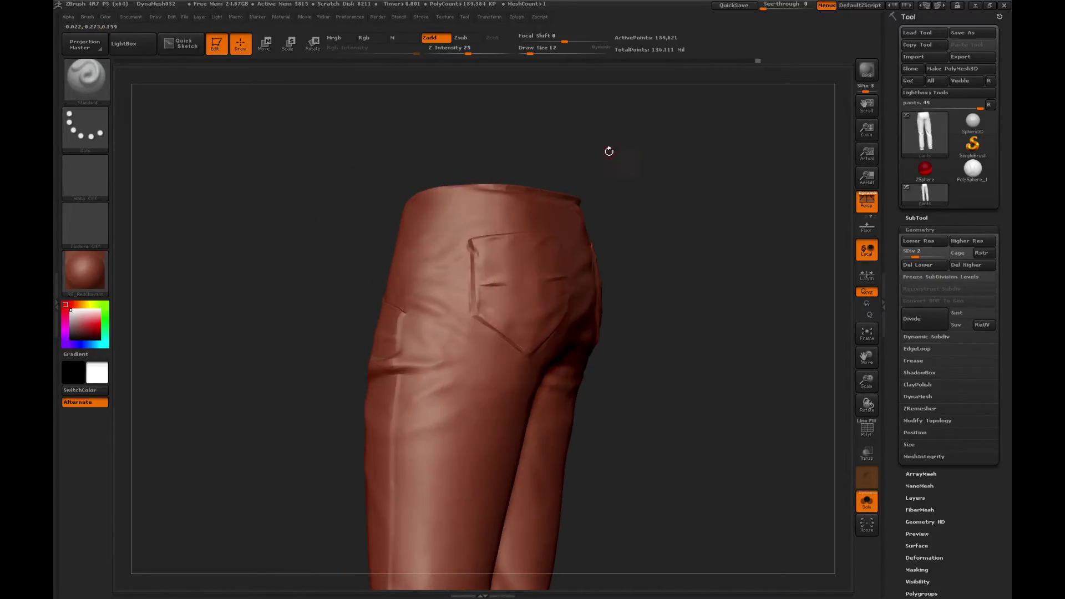
Sculpt along the outer side edge of the left back pocket with the Standard brush.
left_click_drag(609, 151, 616, 166)
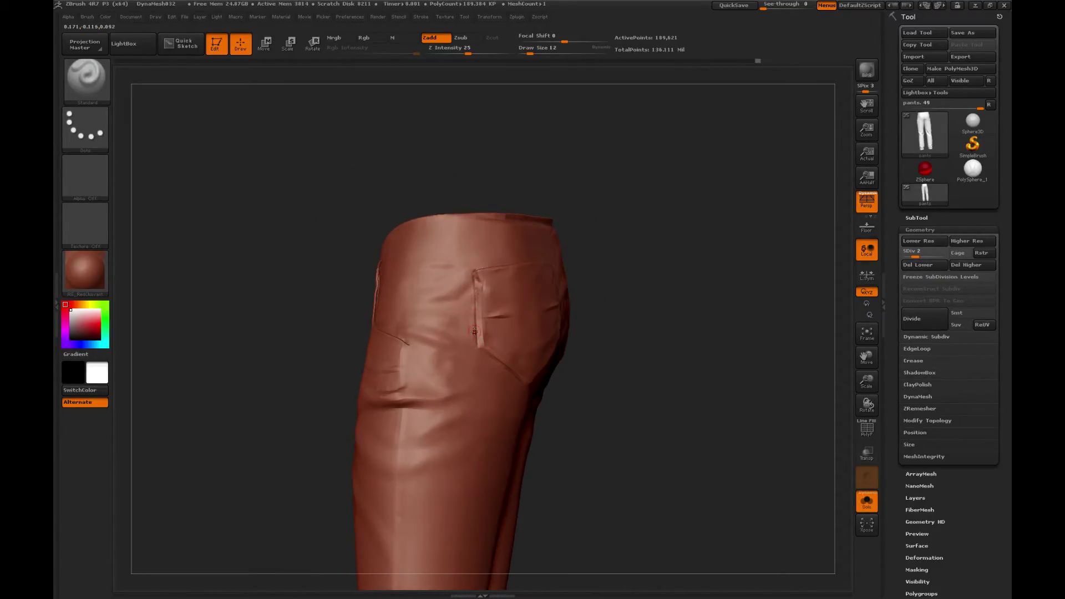
left_click_drag(468, 331, 469, 299)
mouse_move(721, 230)
left_mouse_down()
mouse_move(650, 236)
mouse_move(526, 357)
left_mouse_up()
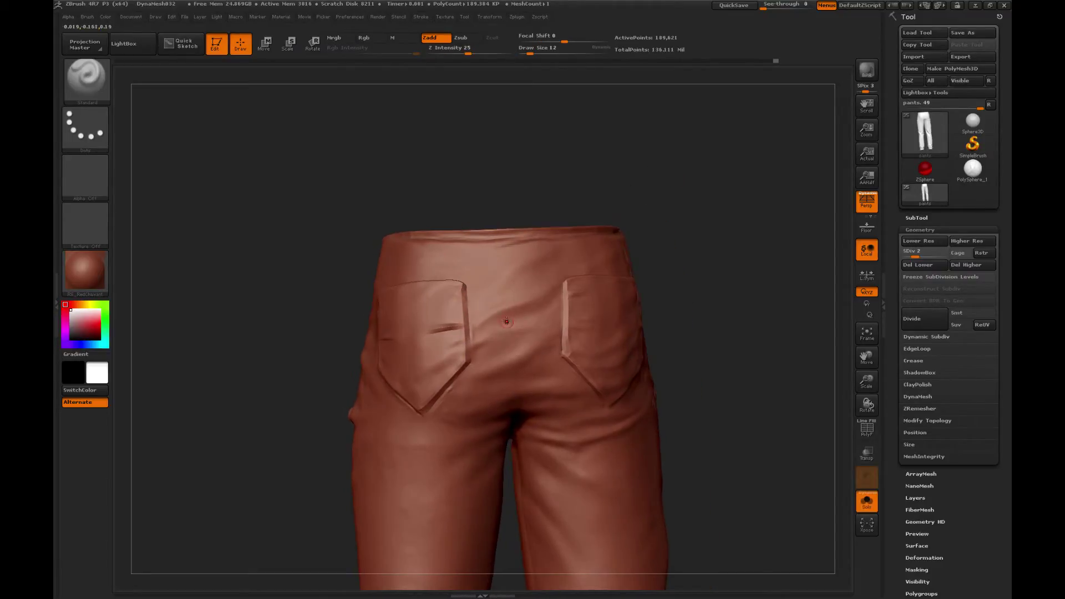
Switch to the Dam_Standard brush and refine the creases in the fabric below the back of the waistband.
key("b")
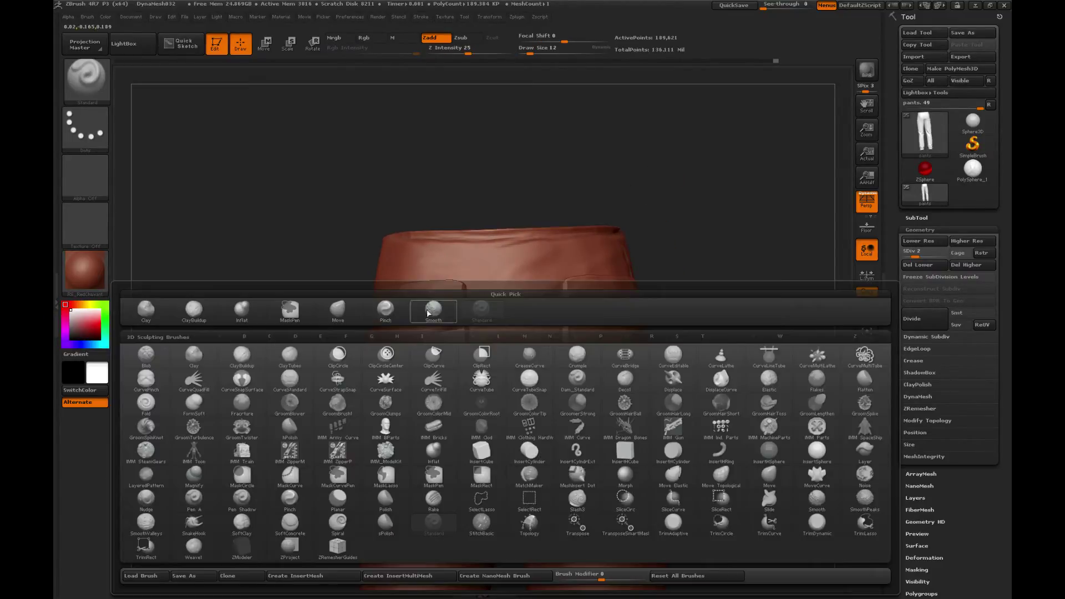
left_click(147, 310)
key("b")
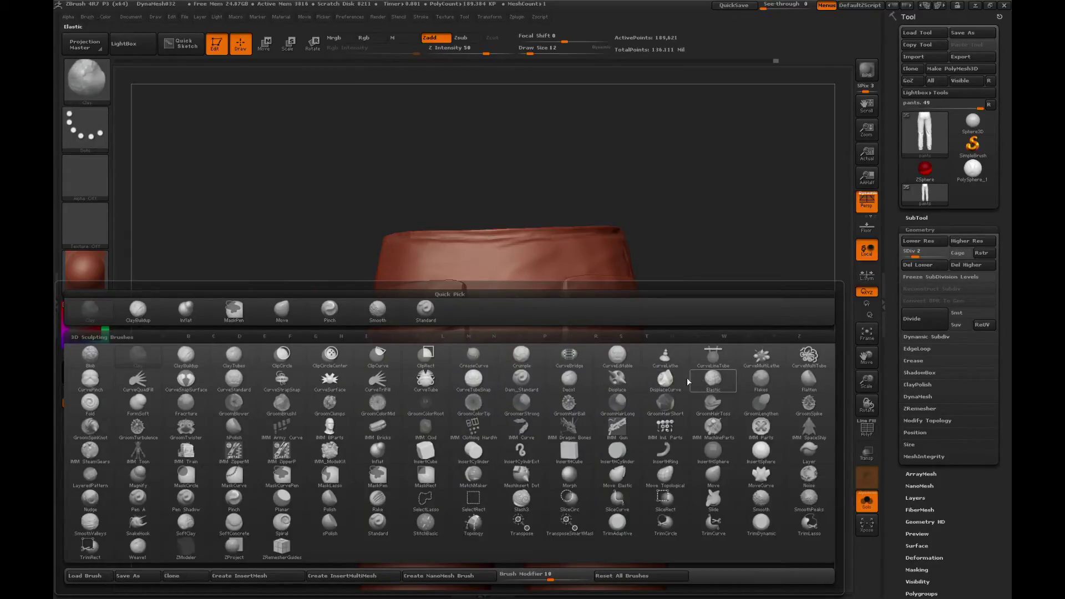
left_click(522, 383)
left_click_drag(539, 179, 477, 319, "alt")
left_click_drag(509, 208, 522, 235)
Return to the Standard brush, enlarge its draw size to 36, and sculpt and smooth soft folds between the back pockets.
key("b")
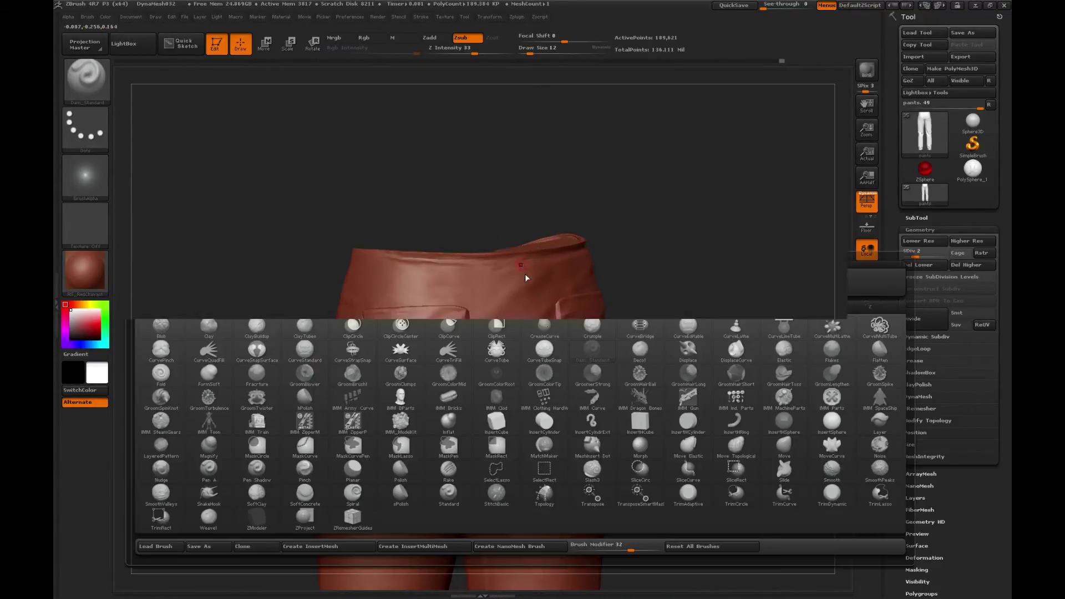
left_click(544, 280)
left_click_drag(520, 196, 529, 191, "alt")
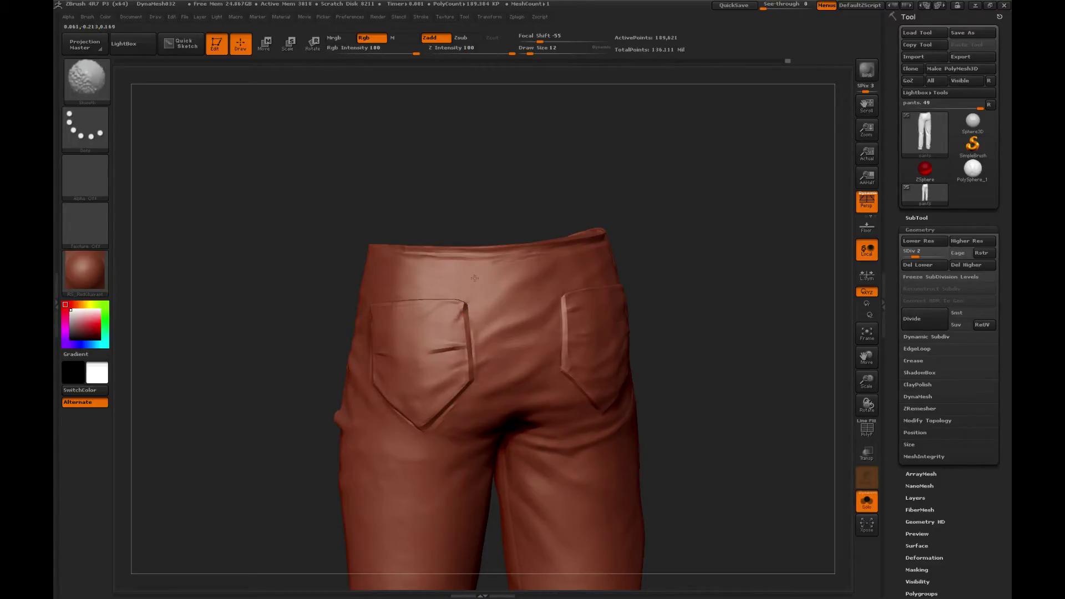
mouse_move(577, 214)
left_mouse_down()
mouse_move(609, 216)
mouse_move(566, 220)
mouse_move(521, 204)
mouse_move(542, 224)
left_mouse_up()
key("b")
left_click(529, 277)
key("bracketright")
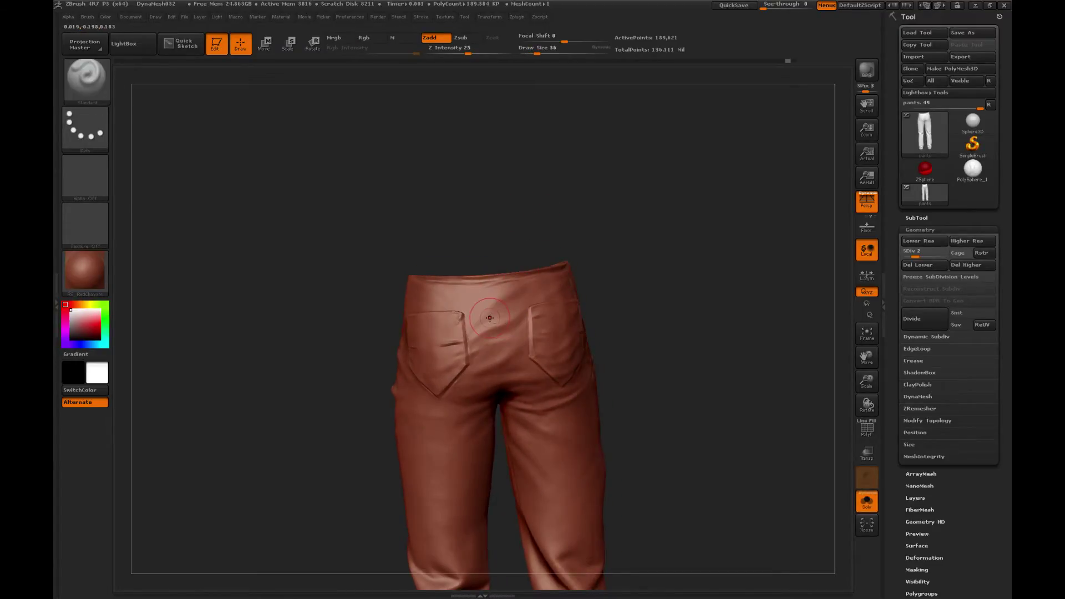
left_click_drag(601, 238, 615, 239)
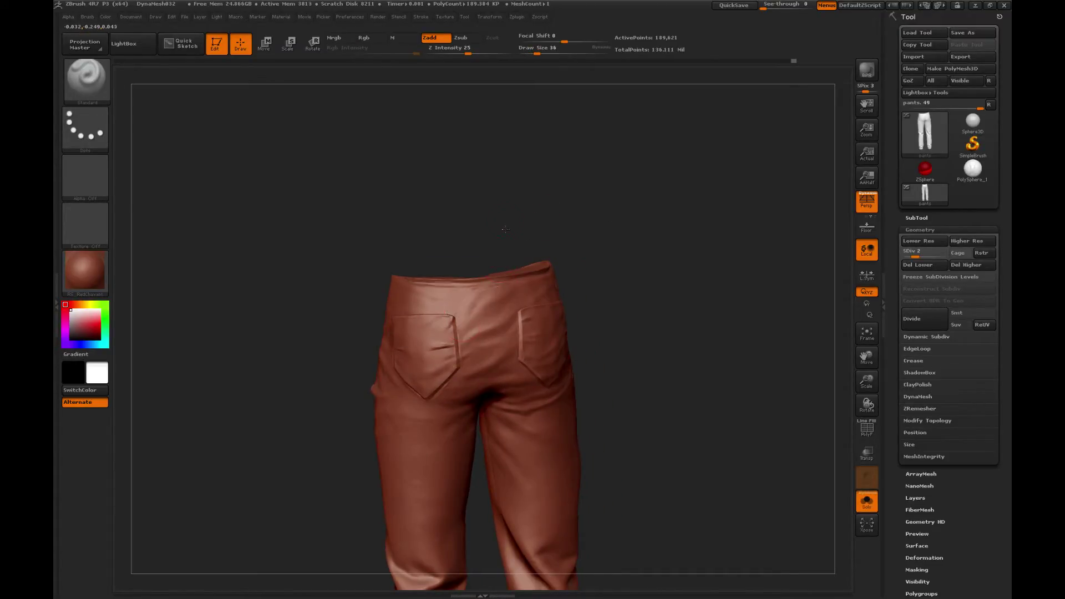
mouse_move(506, 228)
left_mouse_down()
mouse_move(498, 235)
mouse_move(527, 240)
mouse_move(433, 240)
left_mouse_up()
key("shift")
Build up the fabric between the back pockets with the Clay brush and refine the folds with the Pinch brush.
key("b")
left_click(192, 311)
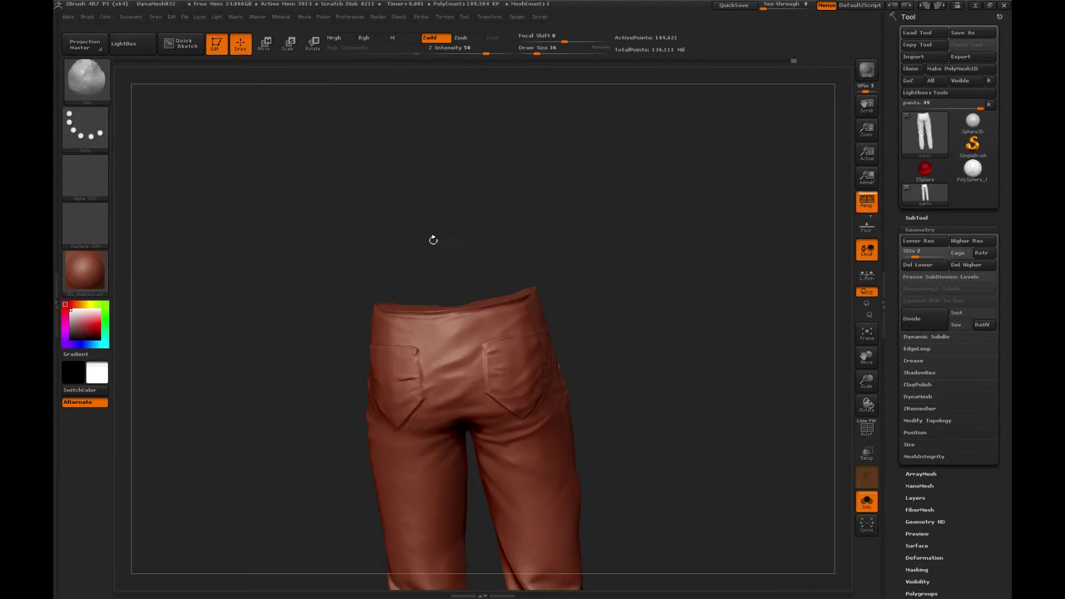
key("ctrl")
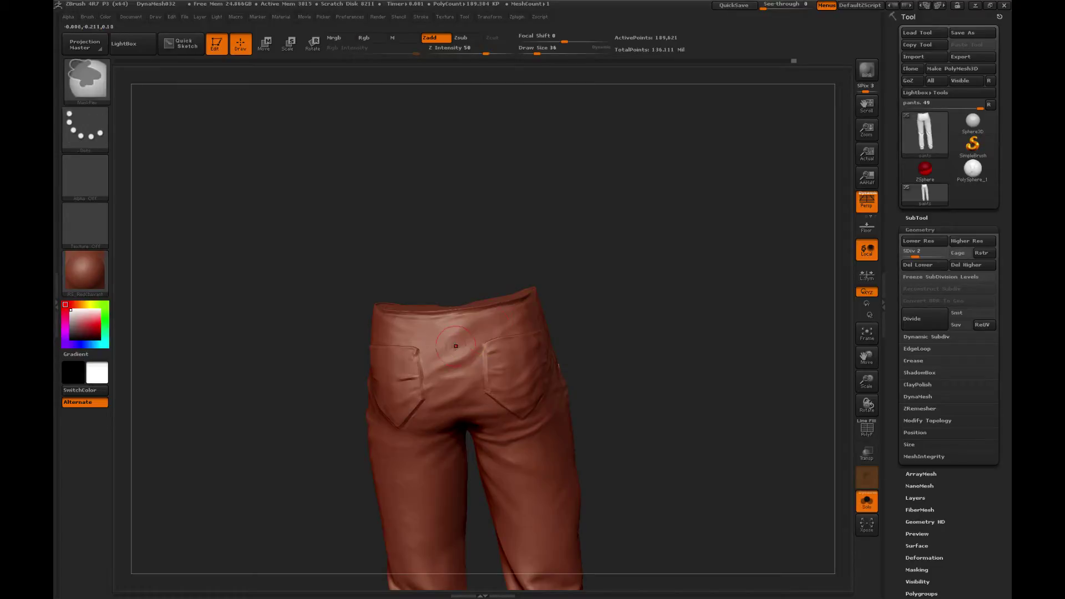
mouse_move(532, 245)
left_mouse_down()
mouse_move(537, 235)
mouse_move(568, 285)
mouse_move(563, 309)
mouse_move(527, 316)
left_mouse_up()
key("b")
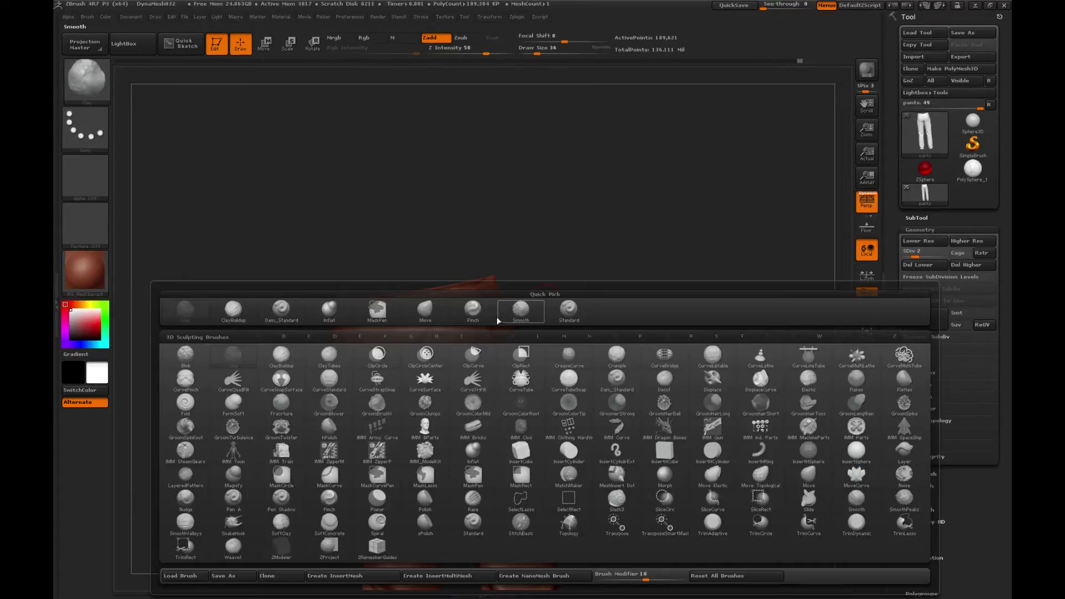
left_click(472, 315)
mouse_move(573, 276)
left_mouse_down()
mouse_move(523, 294)
mouse_move(528, 312)
left_mouse_up()
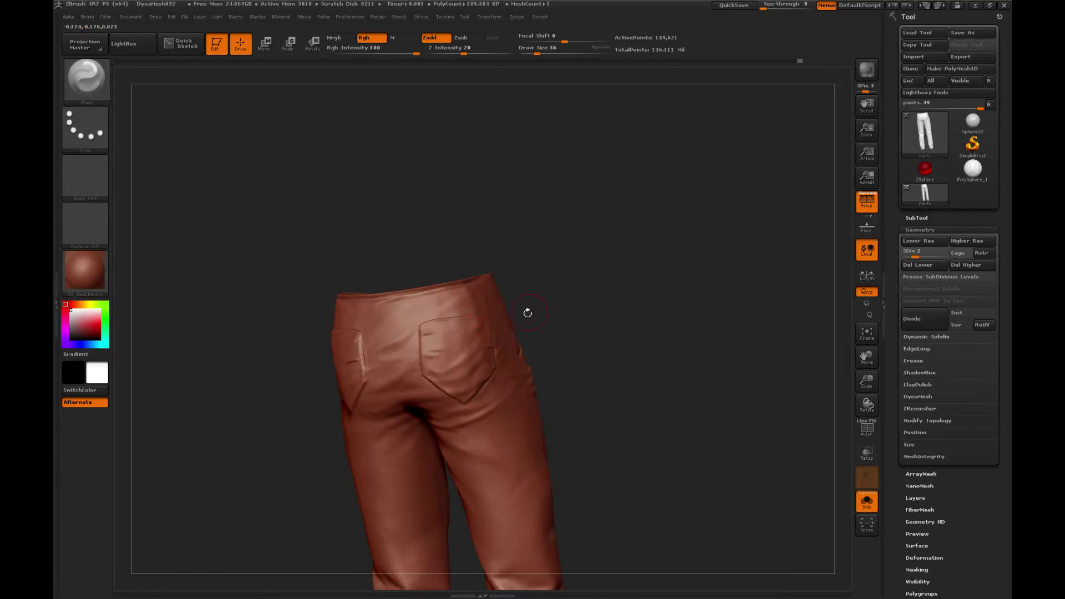
Sculpt the surface of the right back pocket with the Clay brush and smooth the strokes.
key("b")
key("c")
key("l")
left_click_drag(323, 278, 340, 209)
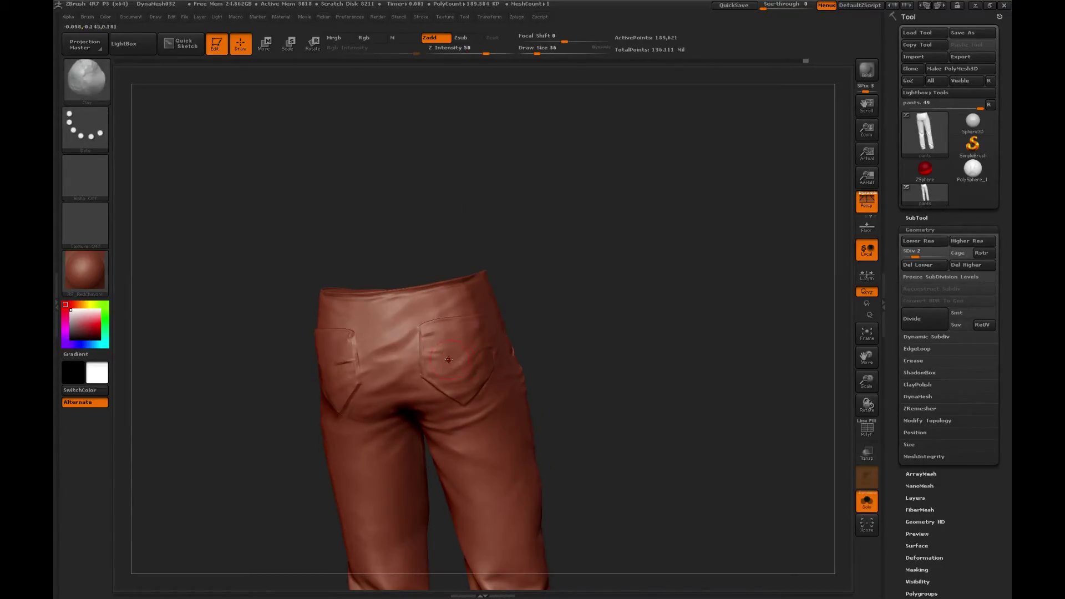
key("shift")
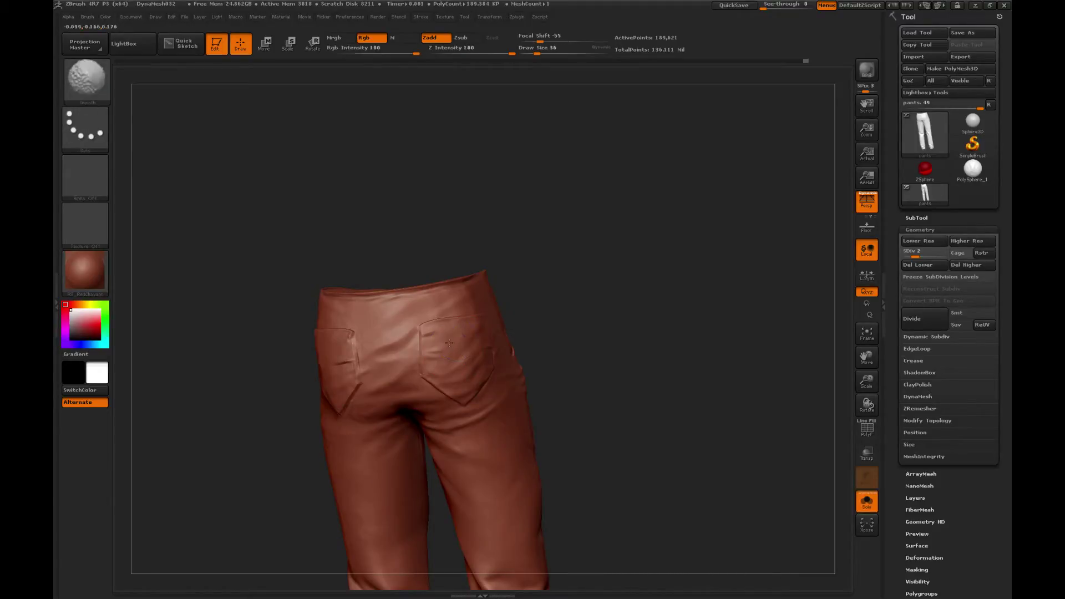
left_click_drag(449, 343, 458, 349, "shift")
Shape the fabric between the waistband and the top of the right back pocket with the Clay brush.
left_click_drag(558, 271, 563, 293)
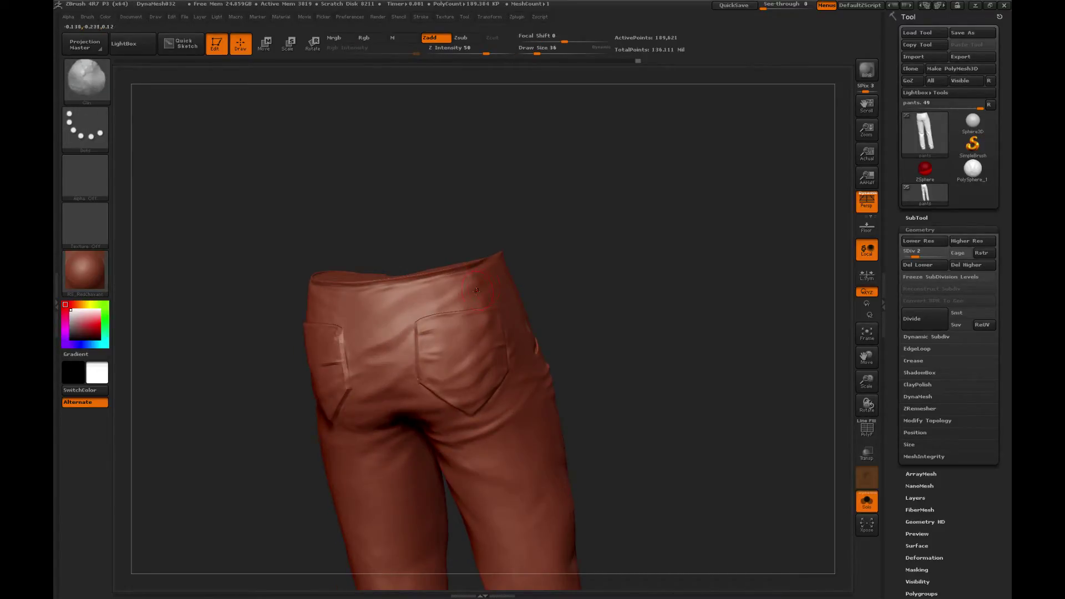
left_click_drag(499, 201, 524, 214)
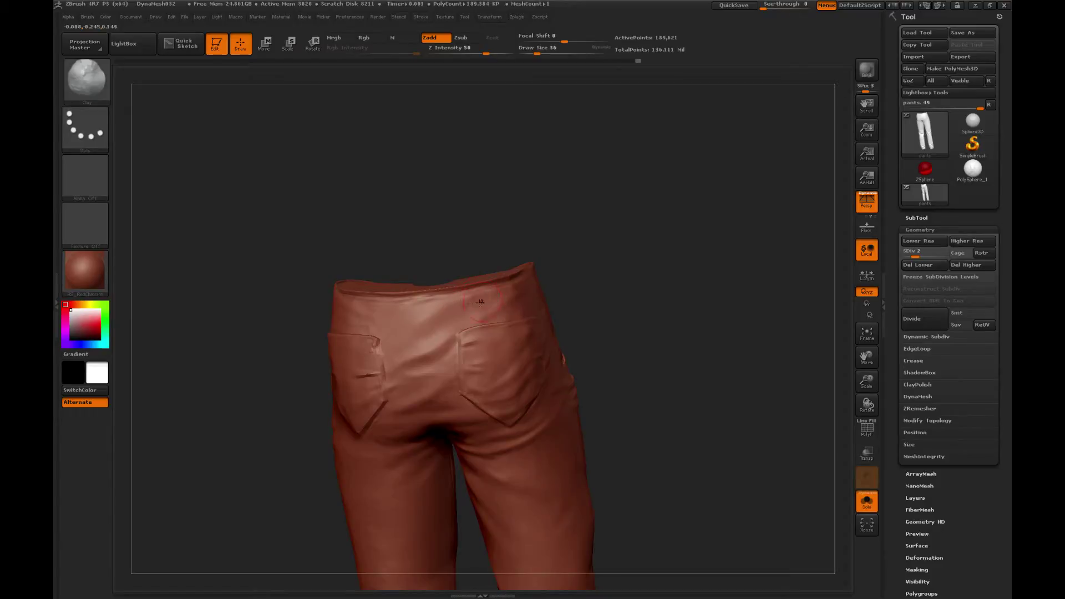
left_click_drag(573, 254, 525, 280)
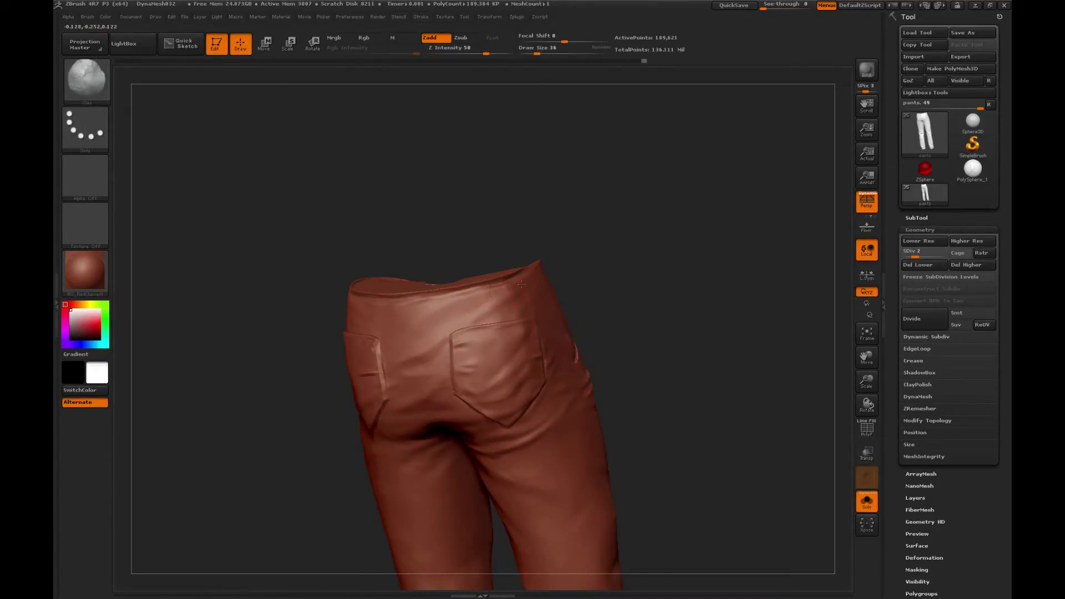
left_click_drag(612, 233, 565, 261)
key("b")
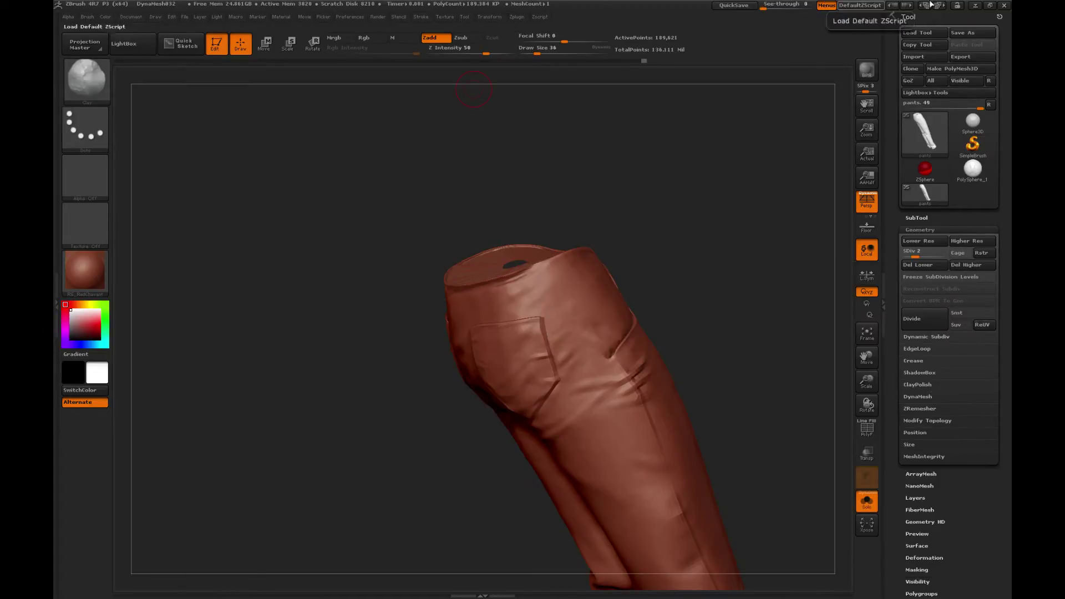
Smooth the folds at the right hip below the side pocket and raise the pants to subdivision level 4.
mouse_move(973, 122)
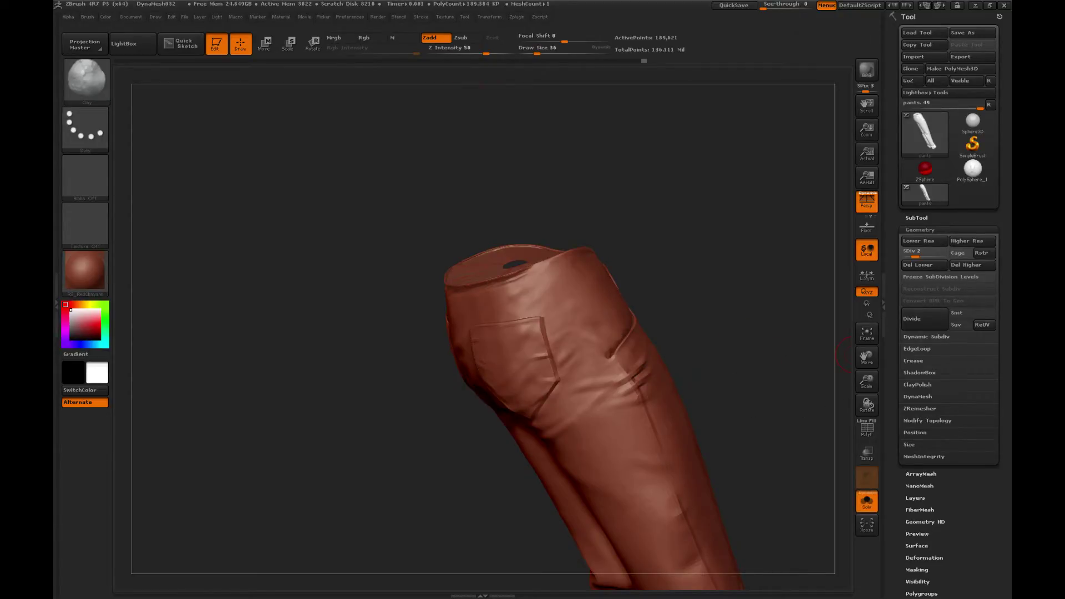
mouse_move(730, 319)
left_mouse_down()
mouse_move(718, 300)
mouse_move(665, 311)
left_mouse_up()
key("shift")
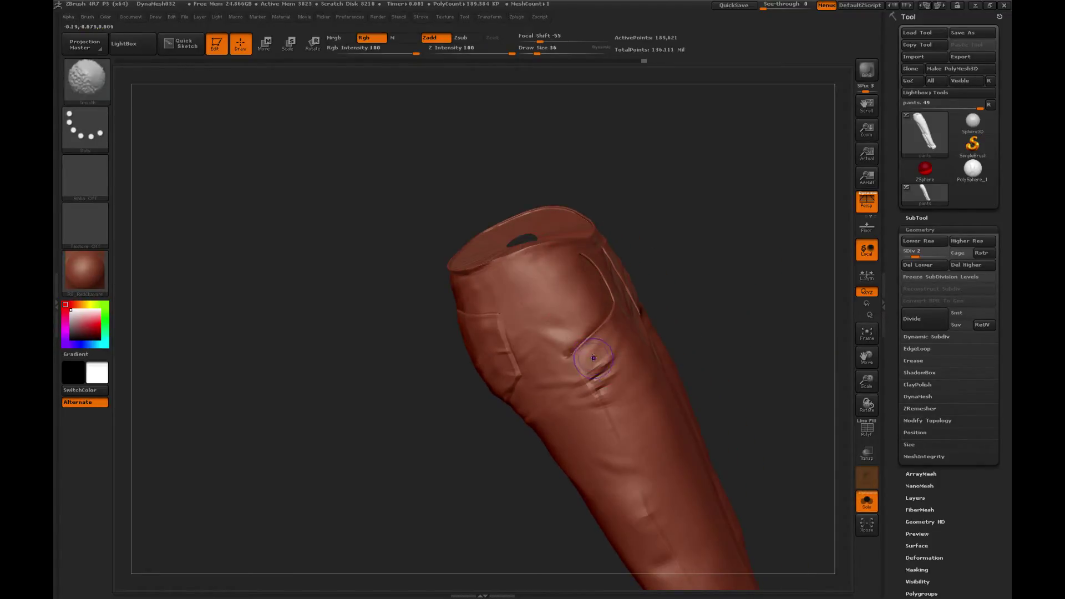
key("d")
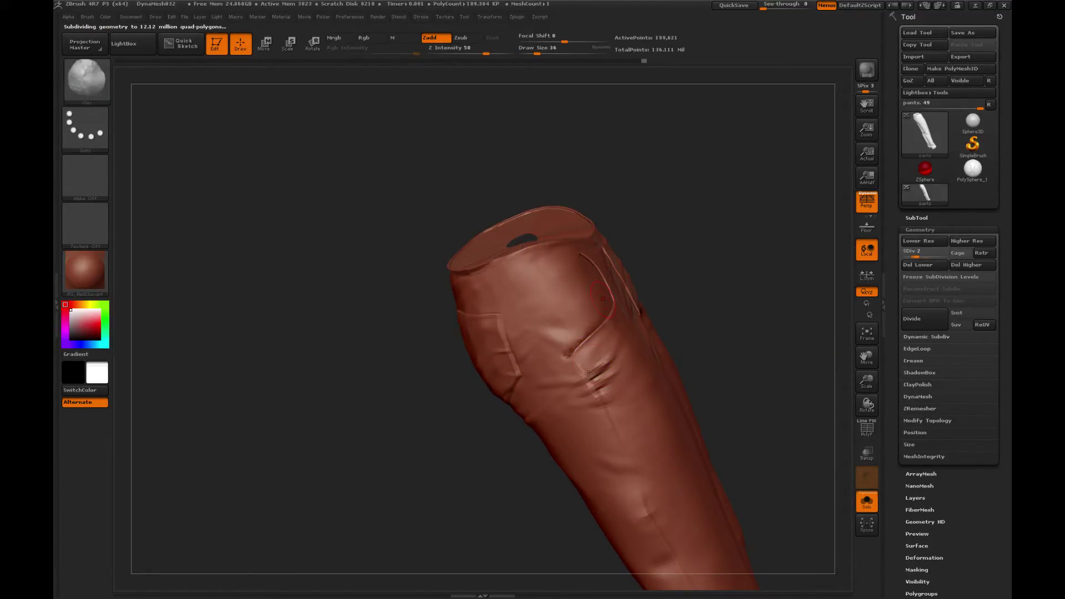
left_click_drag(691, 313, 566, 327)
left_click_drag(511, 464, 538, 389, "alt")
key("d")
Smooth the fabric along the outer side seam and back of the right thigh.
key("shift")
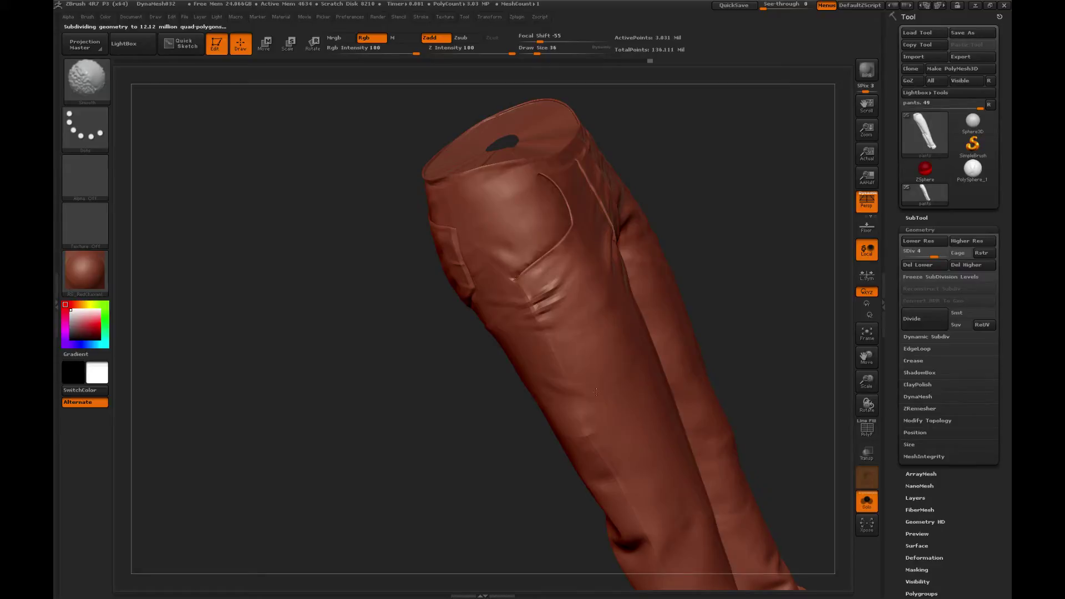
left_click_drag(411, 383, 483, 352)
key("shift")
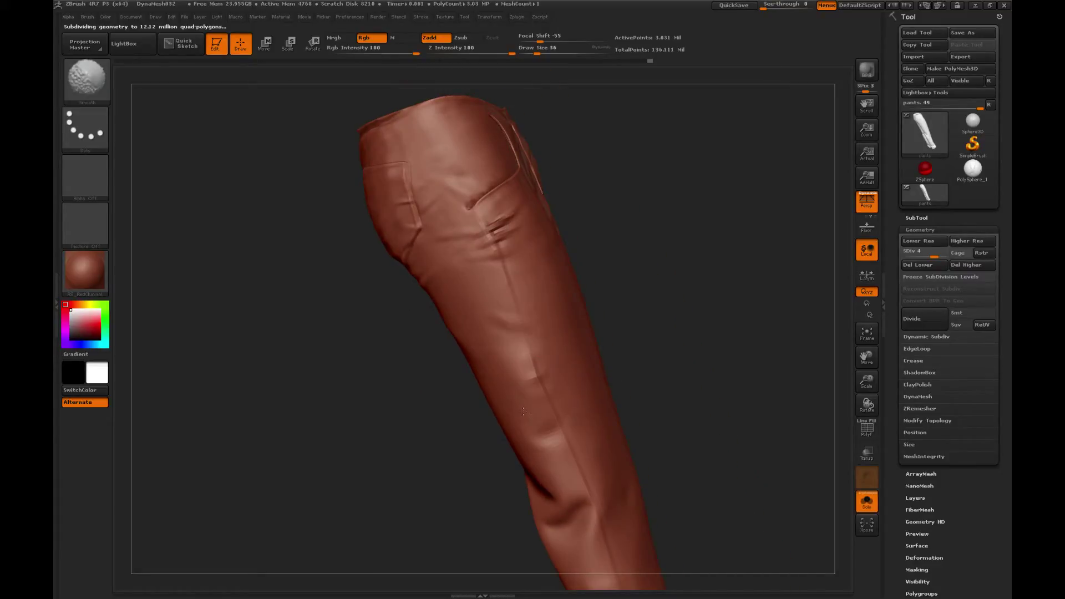
left_click_drag(420, 424, 570, 343)
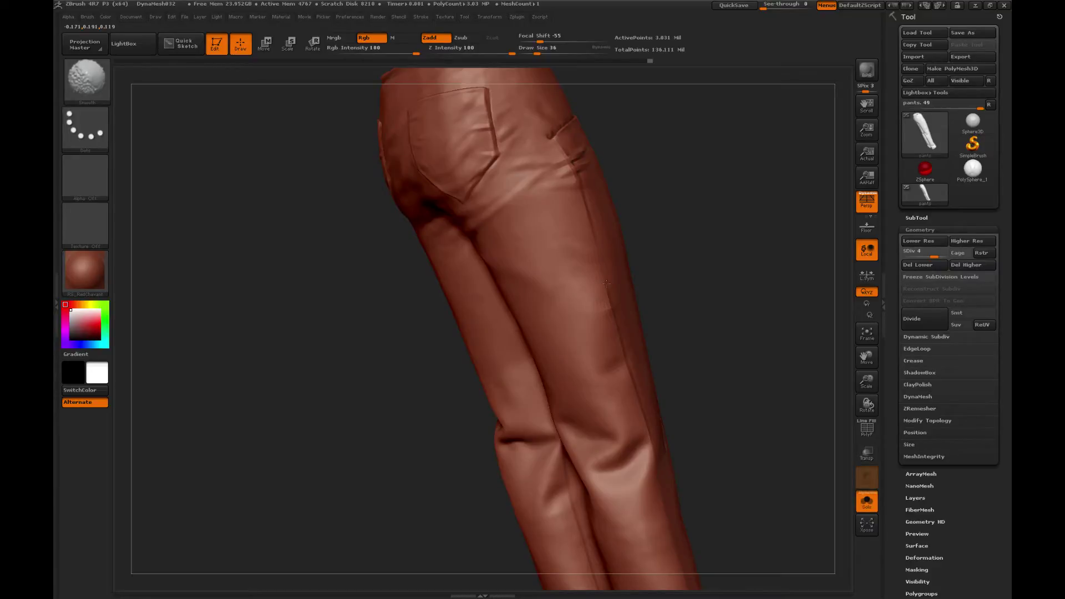
left_click_drag(609, 272, 584, 279)
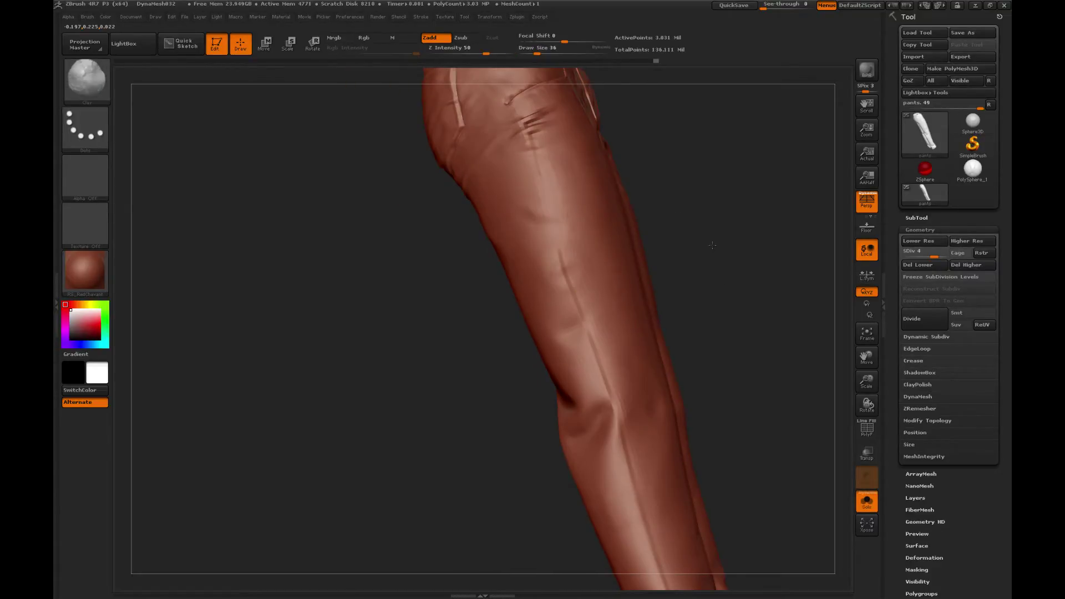
left_click_drag(631, 341, 557, 306)
Switch to the Standard brush and sculpt and smooth the folds above the back of the right knee.
key("b")
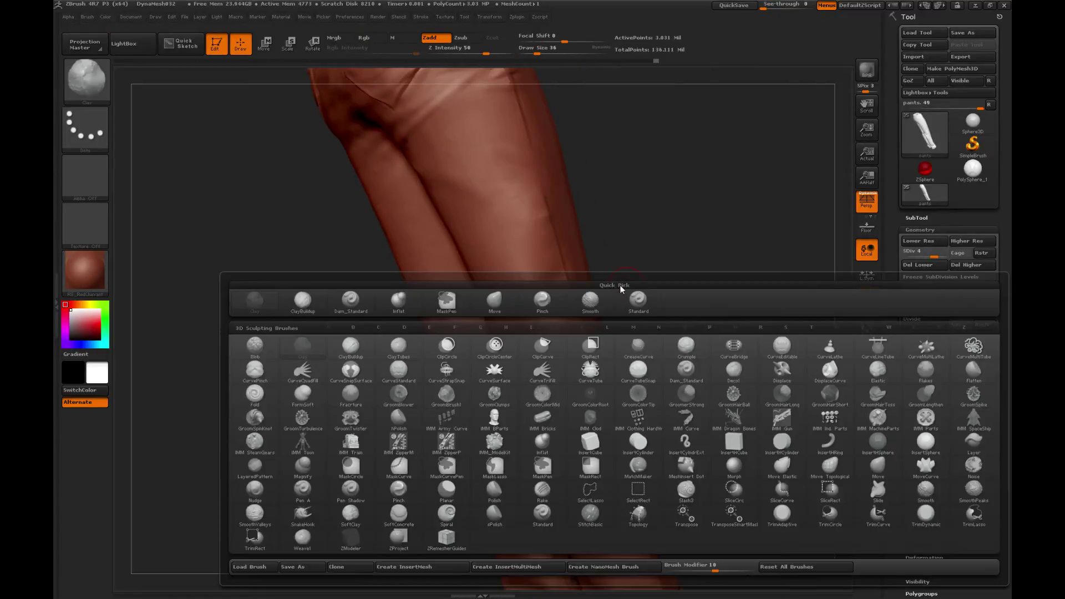
left_click(637, 298)
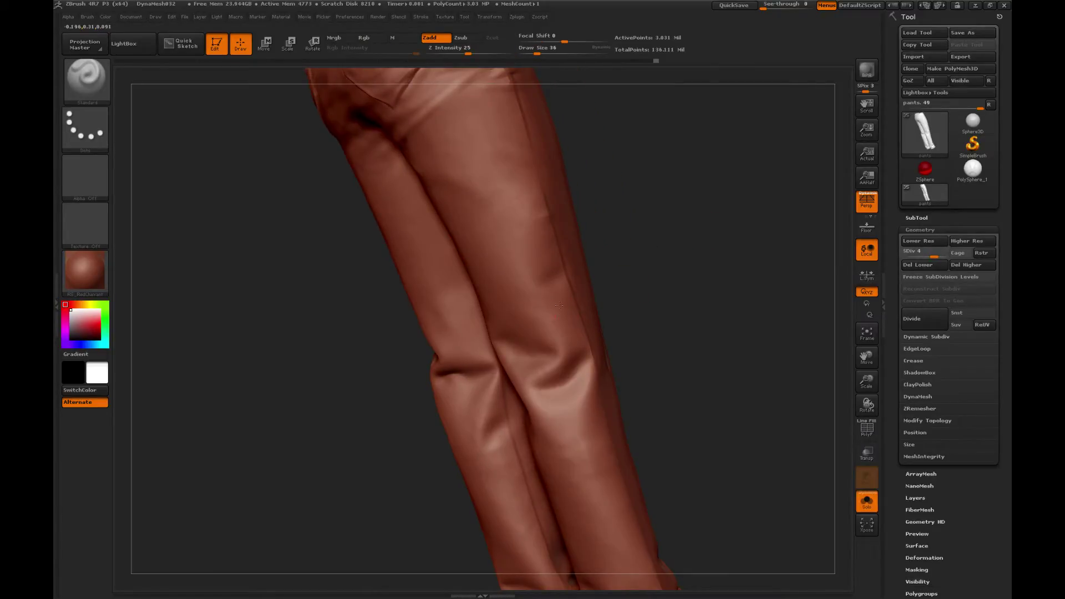
left_click_drag(567, 295, 562, 320, "shift")
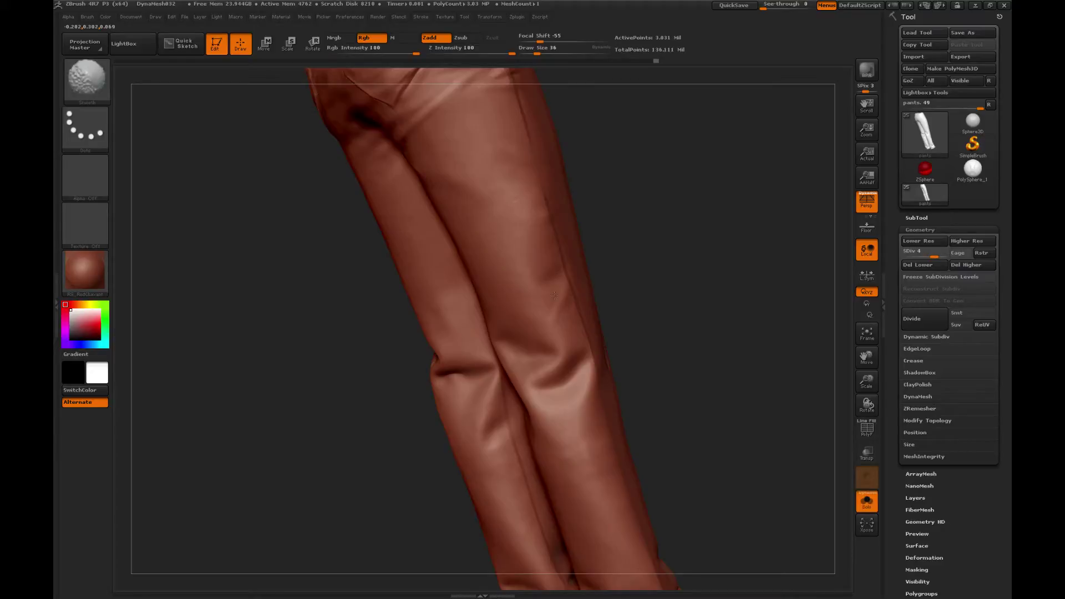
left_click_drag(620, 239, 609, 286)
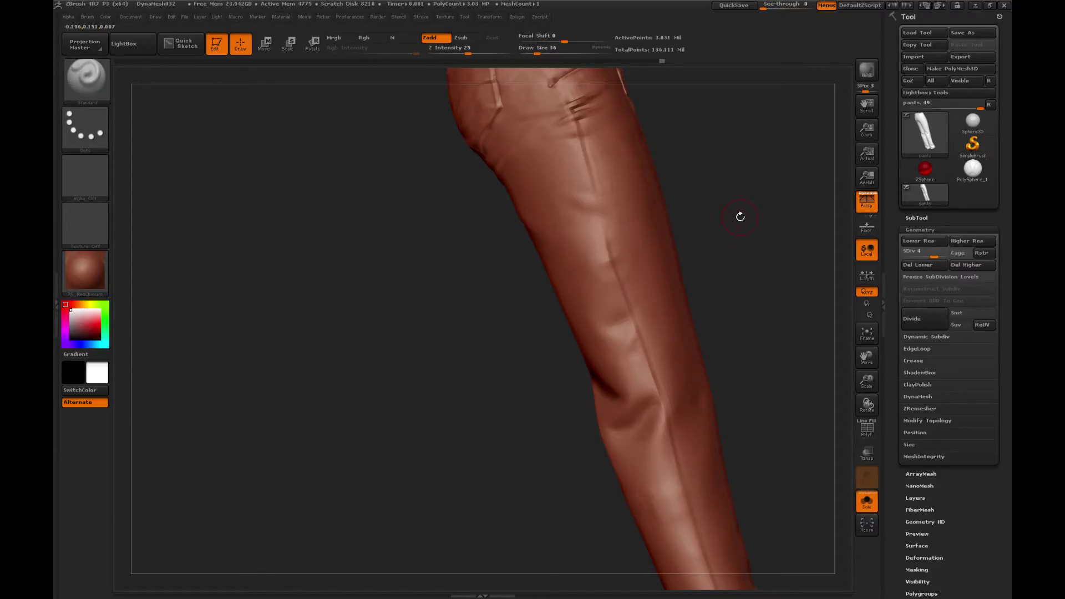
Smooth the fabric along the outer side of the right leg around the knee.
left_click_drag(739, 217, 556, 293)
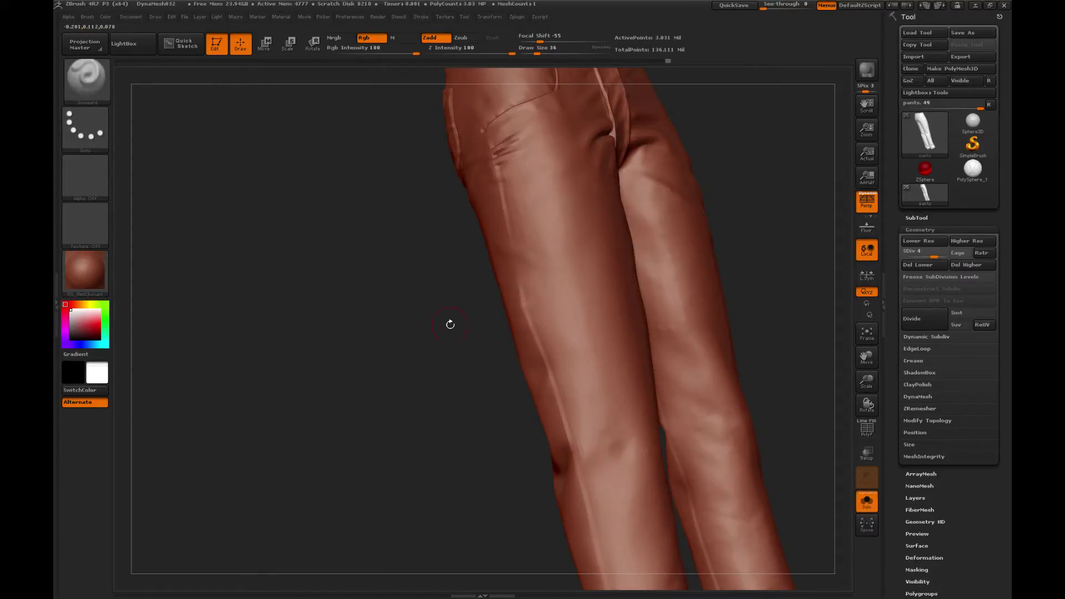
left_click_drag(449, 323, 533, 374)
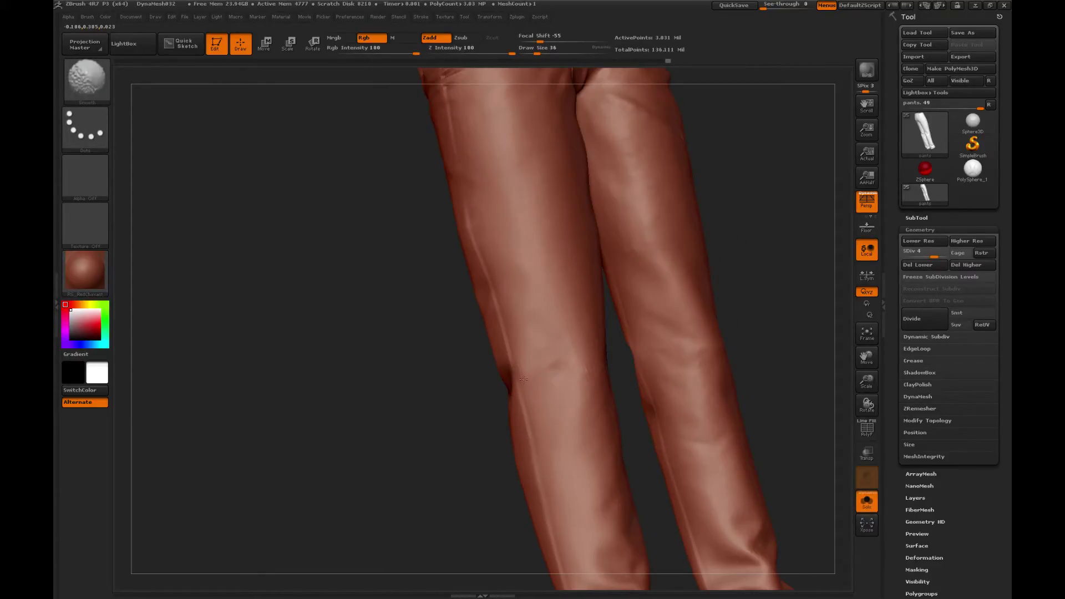
left_click_drag(430, 290, 408, 231)
left_click_drag(491, 244, 499, 267, "shift")
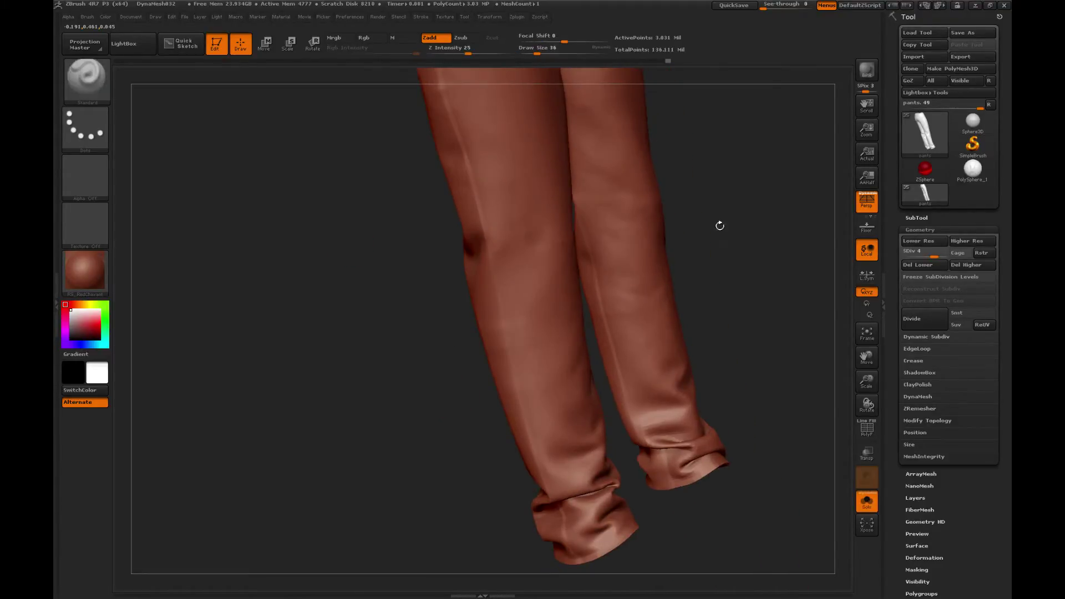
mouse_move(718, 225)
left_mouse_down("shift")
mouse_move(617, 291)
mouse_move(635, 285)
left_mouse_up("shift")
Smooth the front of both legs from the knees down towards the cuffs.
left_click_drag(438, 218, 426, 280, "alt")
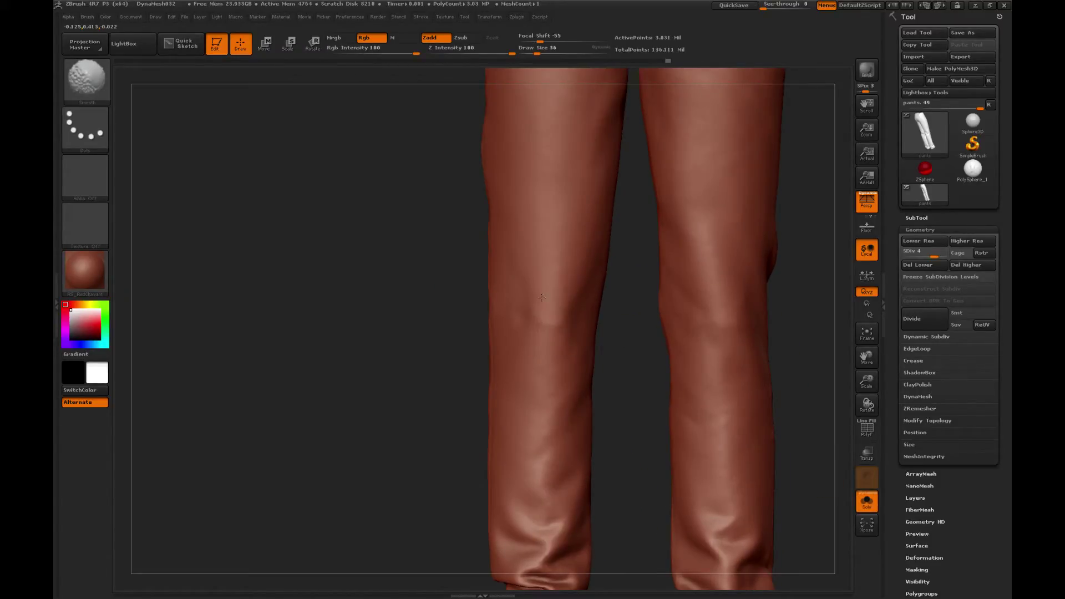
left_click_drag(594, 379, 583, 270, "alt")
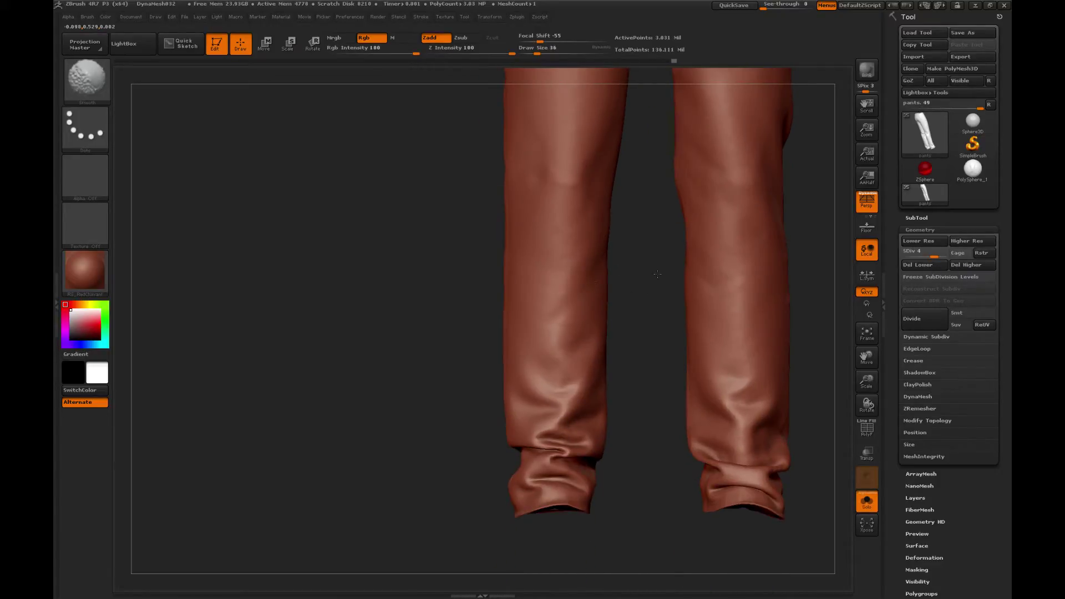
left_click_drag(657, 274, 602, 385, "alt")
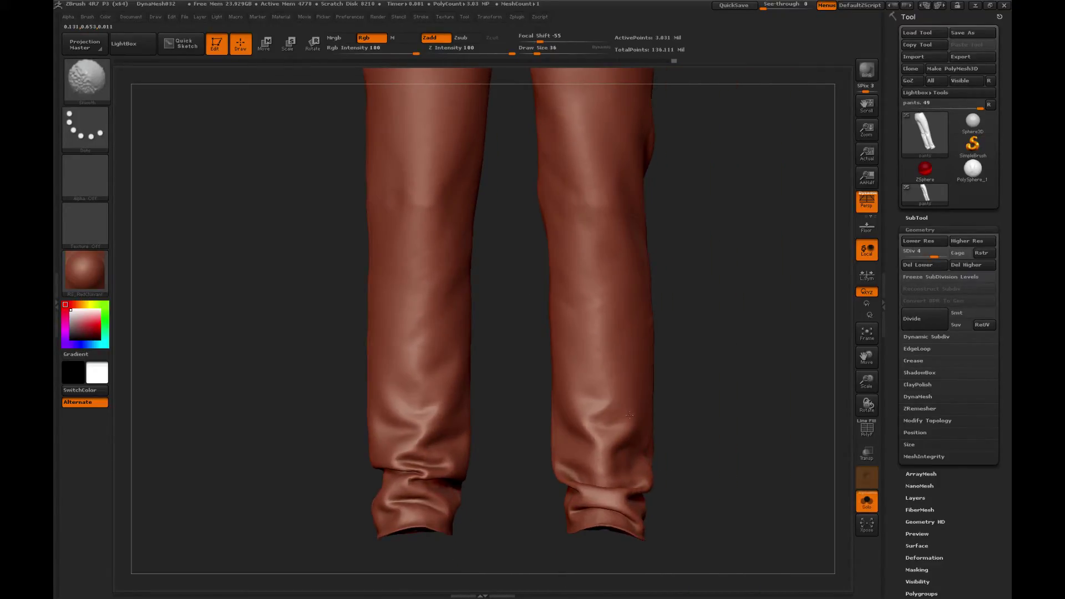
Smooth the fabric around the lower legs and the folds just above both cuffs.
left_click_drag(681, 381, 667, 312, "alt")
left_click_drag(531, 399, 656, 446)
left_click_drag(579, 459, 570, 463, "shift")
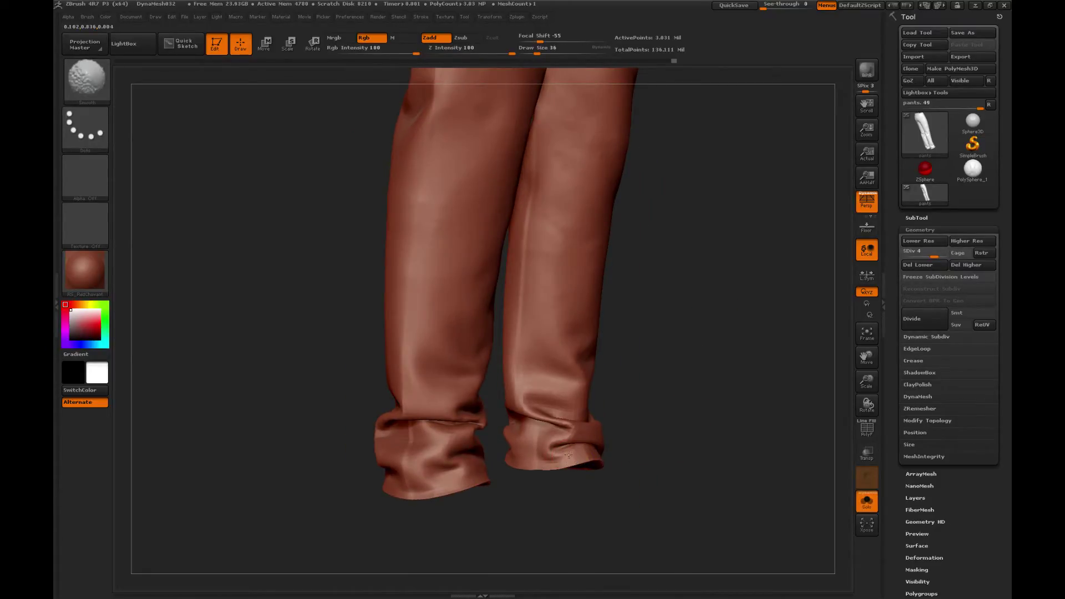
left_click_drag(639, 432, 592, 426)
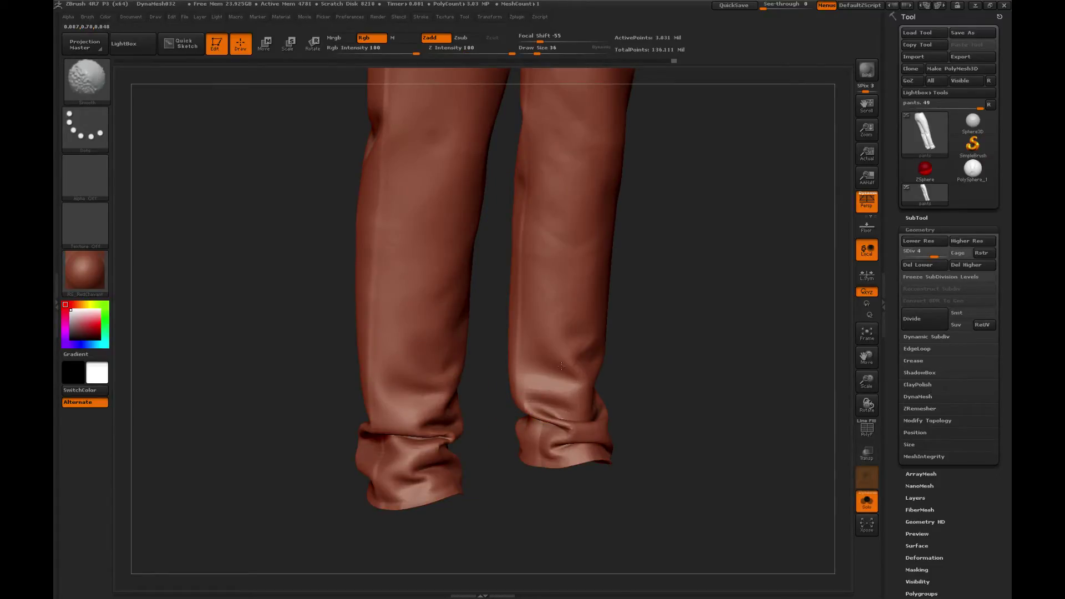
left_click_drag(648, 385, 563, 370)
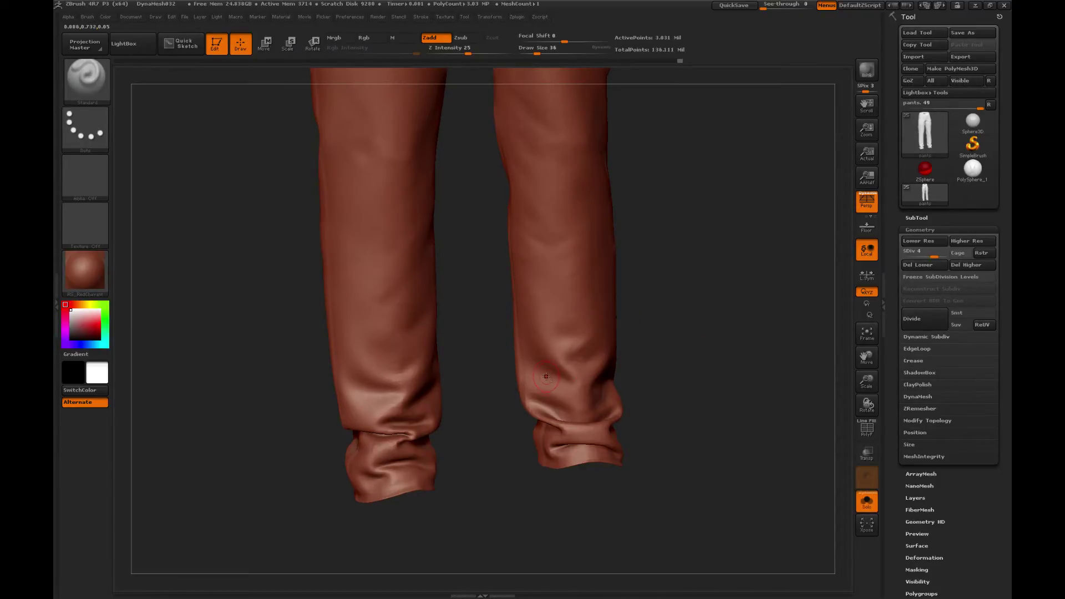
Sculpt and smooth the shin folds above the cuffs with the Standard brush, enlarging the draw size to 56.
left_click_drag(682, 338, 584, 365)
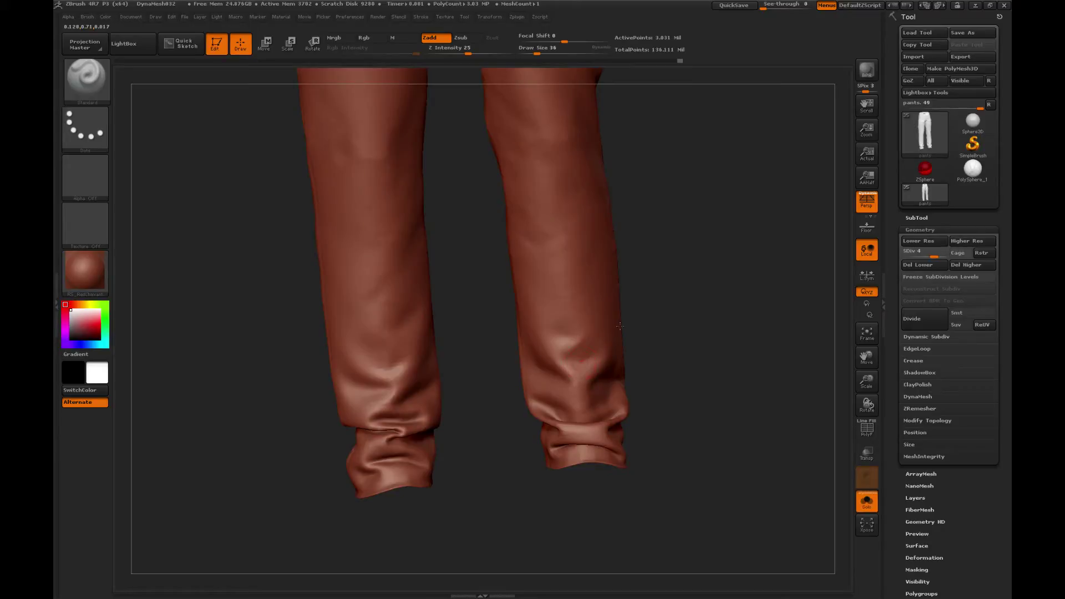
key("shift")
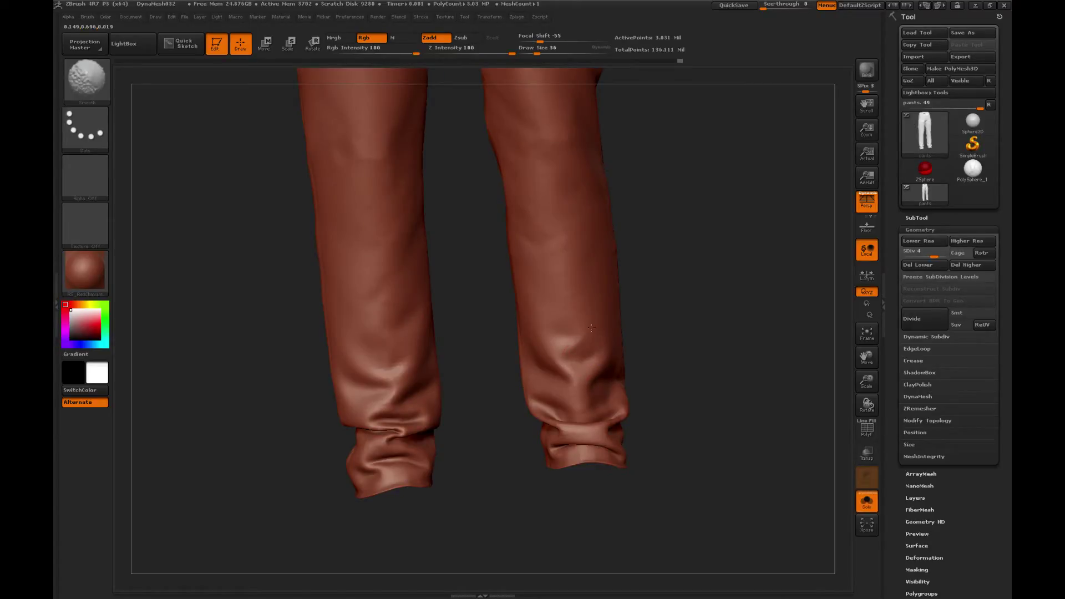
left_click_drag(668, 278, 555, 344)
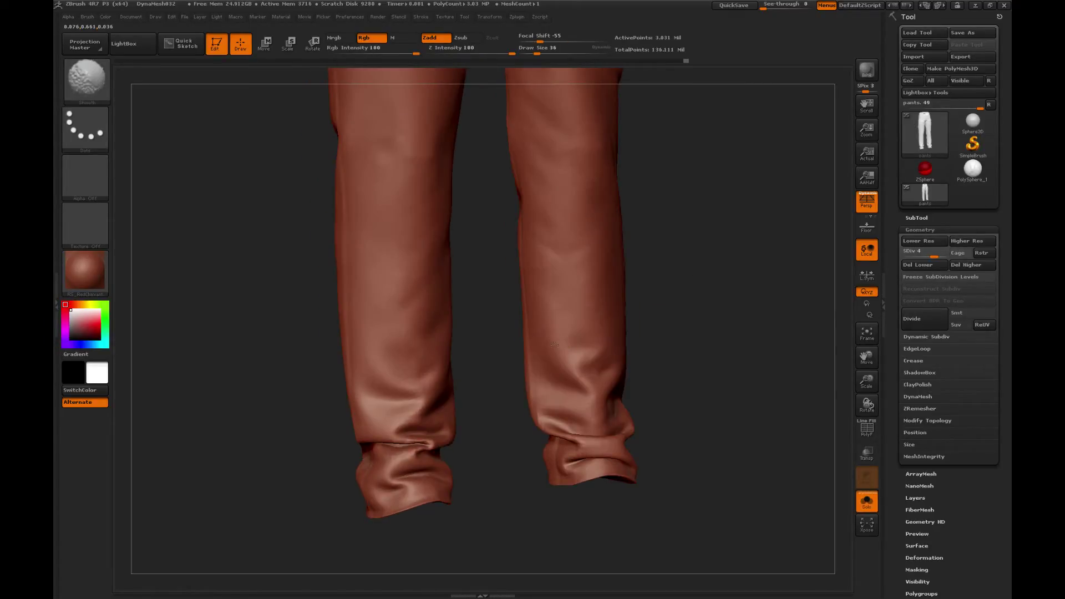
key("]")
key("]")
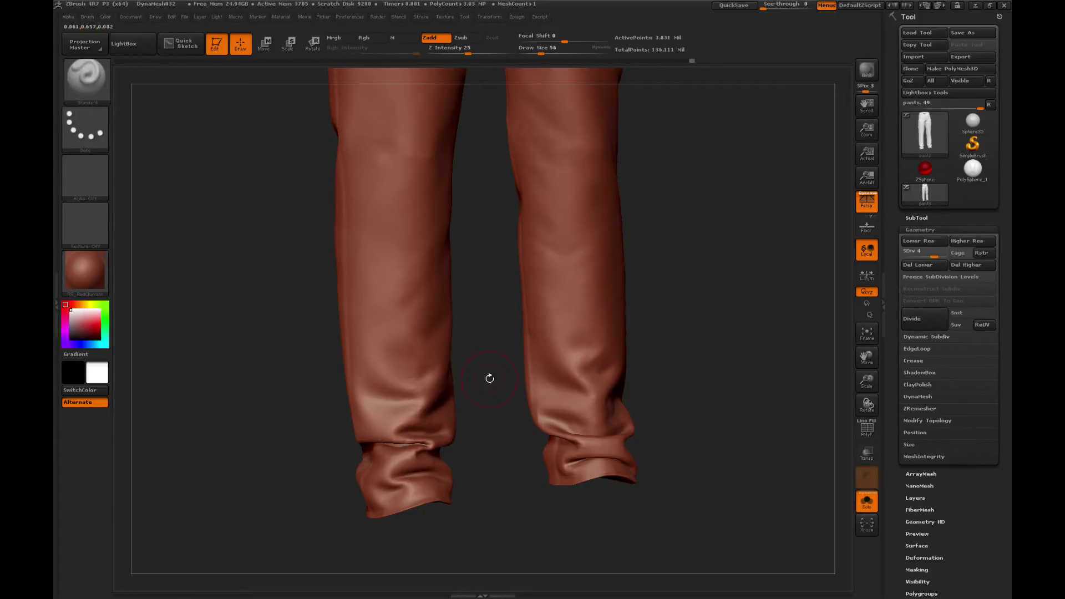
mouse_move(489, 377)
left_mouse_down()
mouse_move(504, 359)
mouse_move(444, 345)
left_mouse_up()
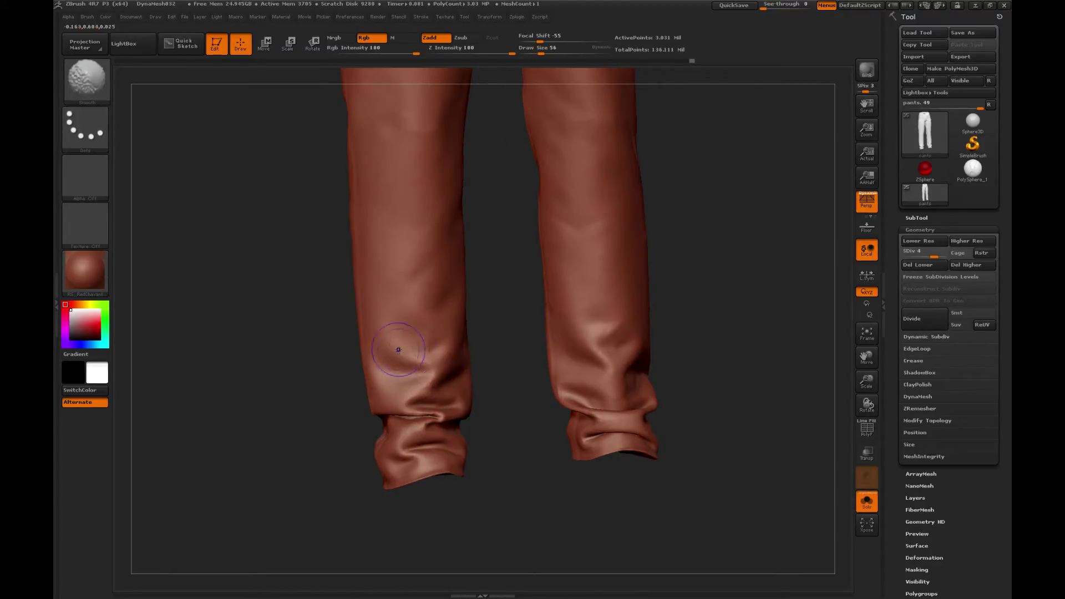
Smooth the fabric around the cuffs, along the calves and up the inner seam to the back of the knees.
mouse_move(488, 428)
left_mouse_down("alt")
mouse_move(502, 397)
mouse_move(524, 396)
left_mouse_up("alt")
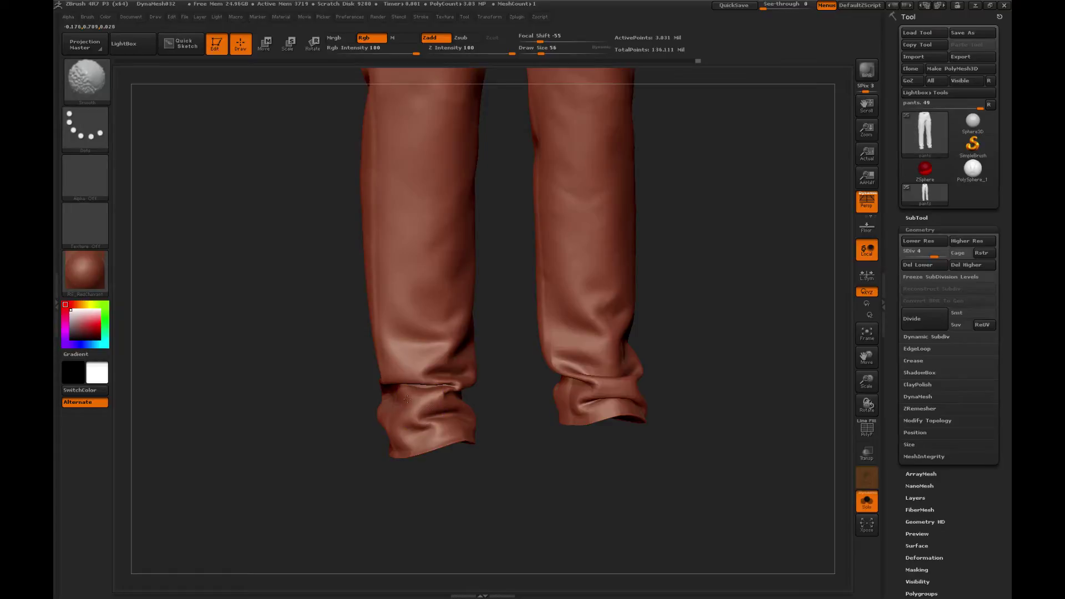
left_click_drag(349, 405, 467, 387)
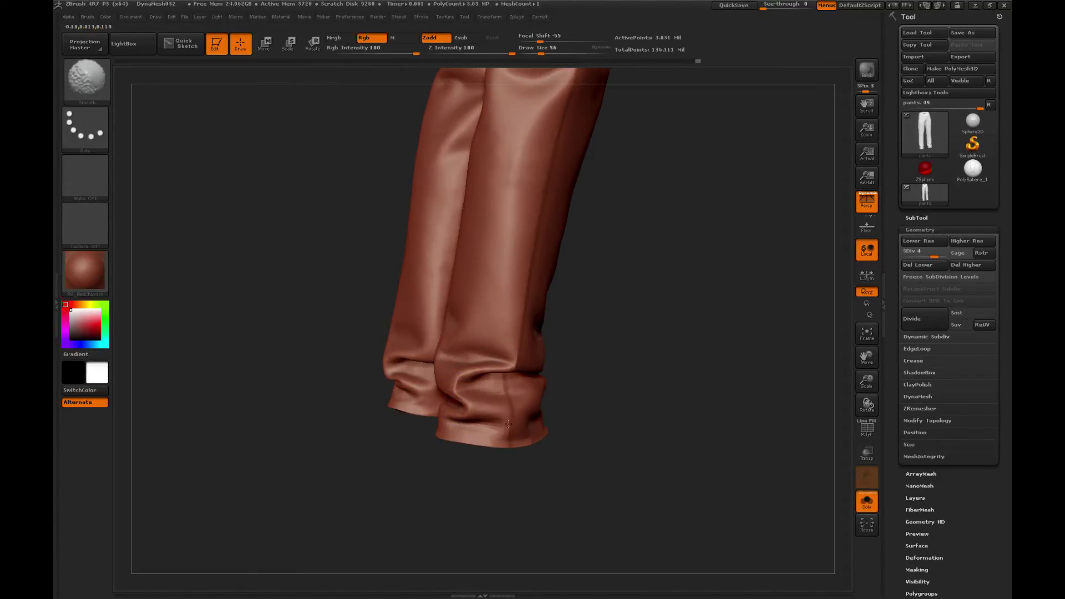
left_click_drag(399, 492, 550, 466)
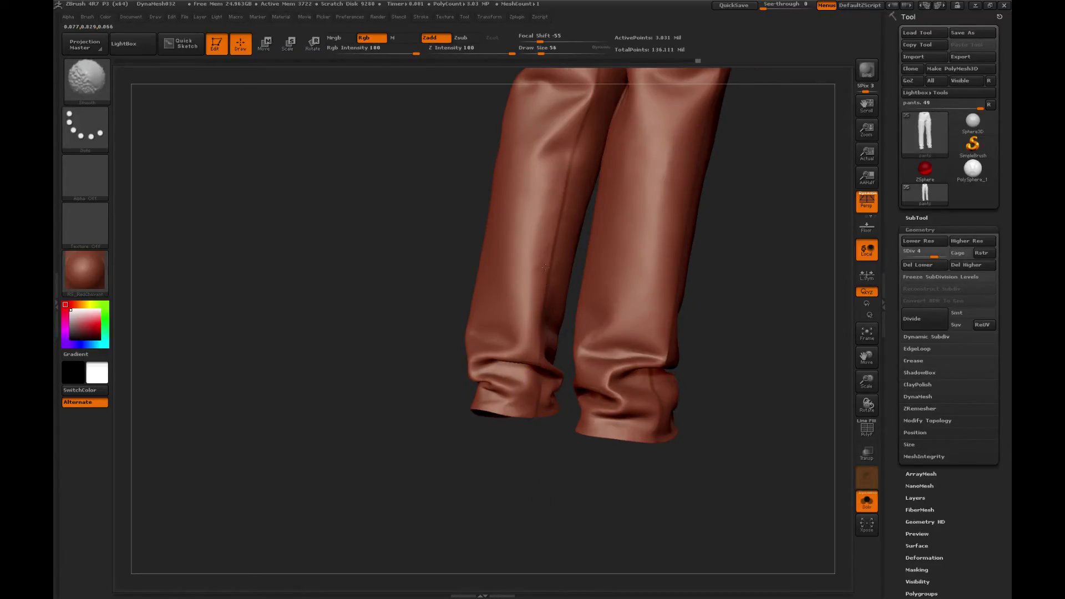
mouse_move(774, 192)
left_mouse_down("alt")
mouse_move(684, 286)
mouse_move(696, 272)
mouse_move(721, 309)
mouse_move(688, 288)
left_mouse_up("alt")
left_click_drag(508, 195, 483, 195)
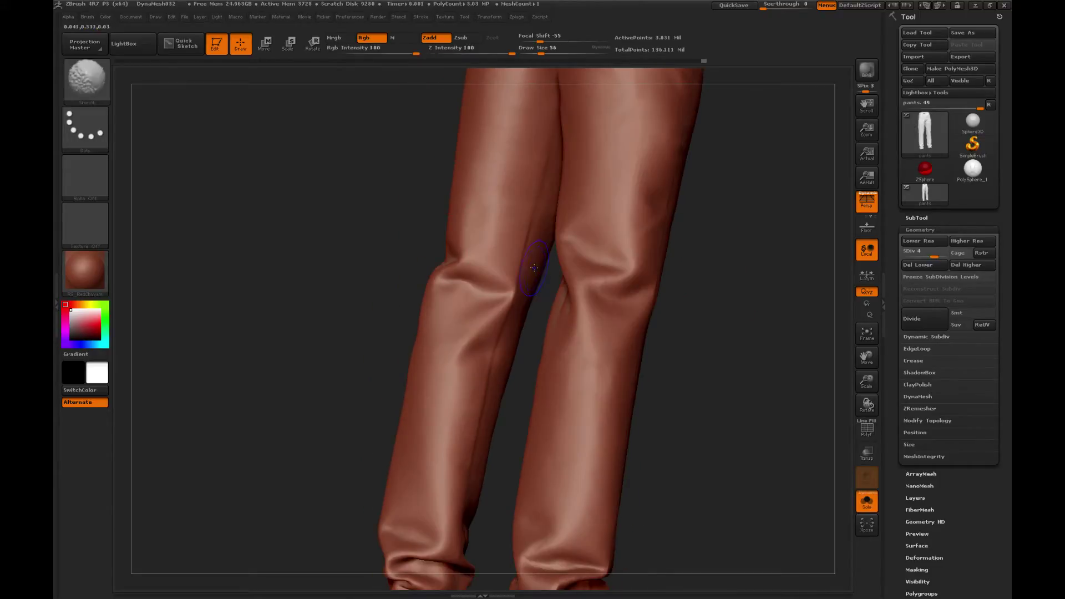
Smooth the back of the right thigh and the fabric along its outer side seam.
left_click_drag(717, 233, 593, 342)
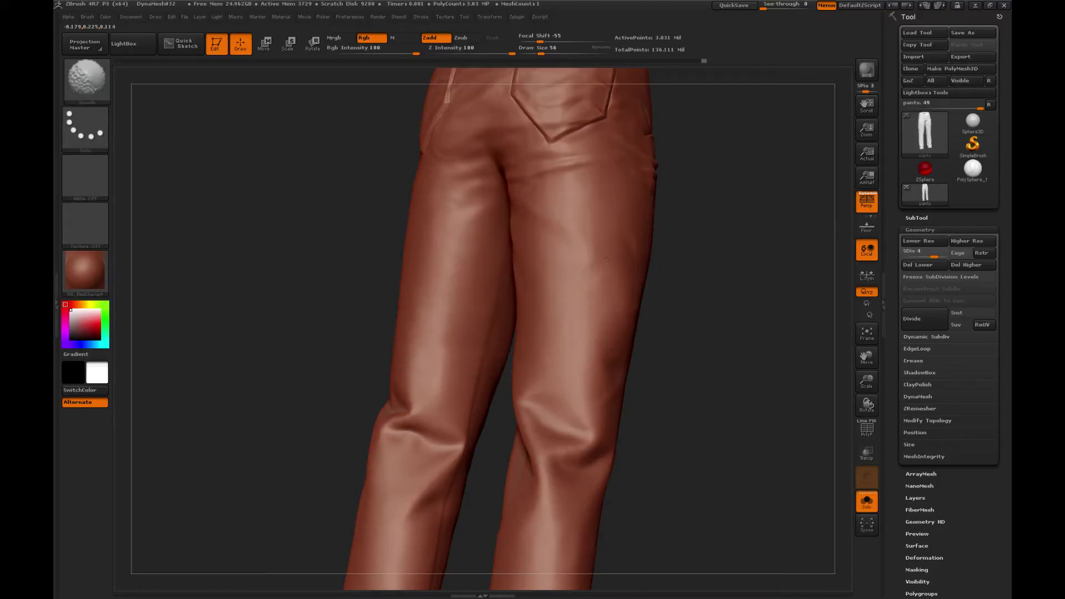
left_click_drag(690, 310, 619, 359)
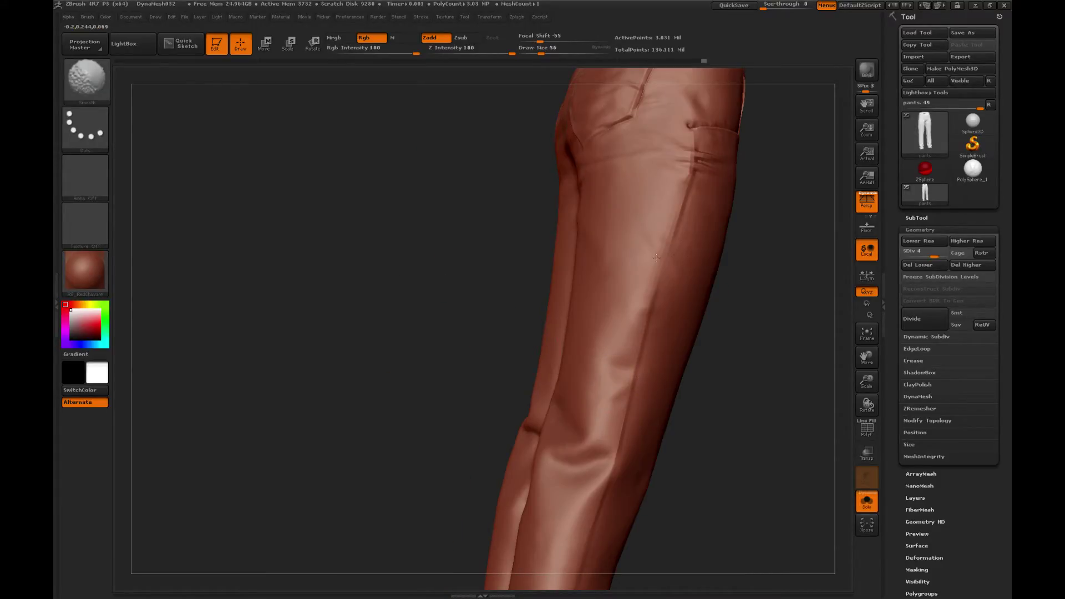
left_click_drag(751, 311, 576, 245)
key("shift")
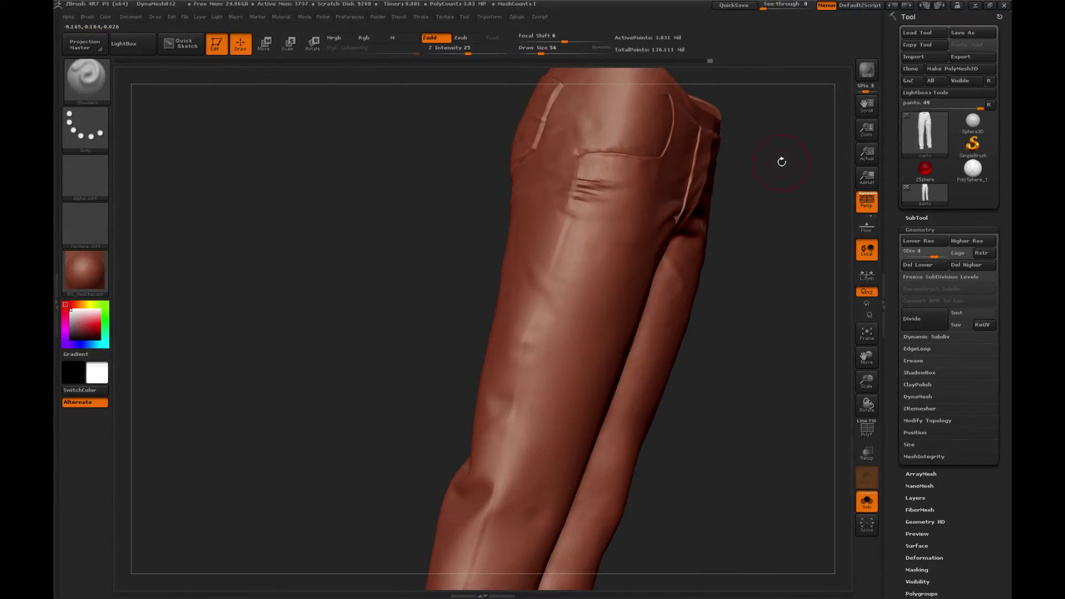
Smooth the fabric around the right front pocket and try the Inflate brush near its curved edge.
left_click_drag(779, 159, 665, 362)
key("shift")
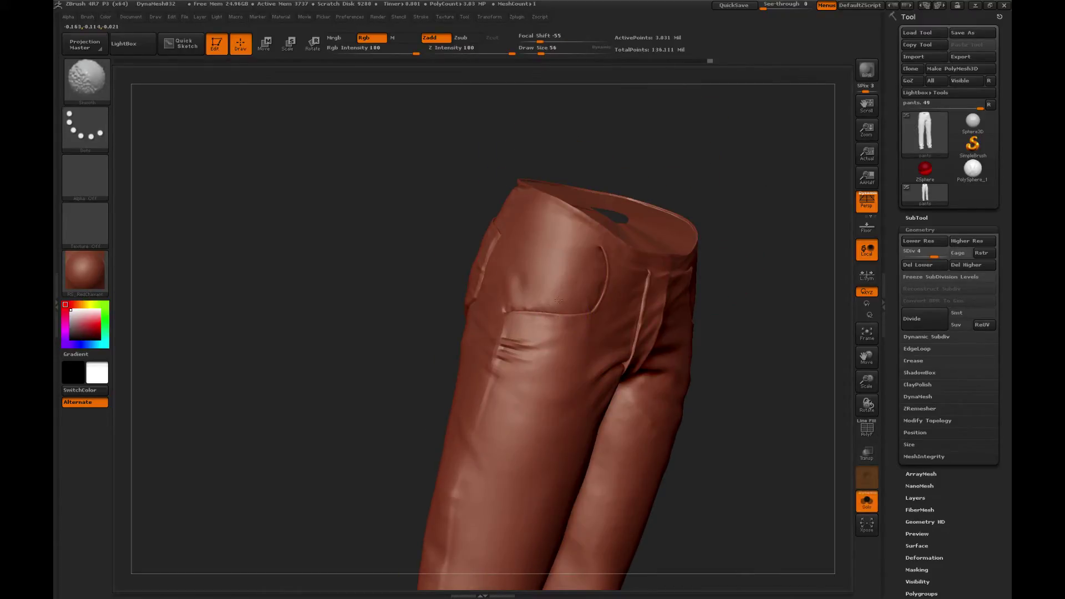
left_click_drag(622, 266, 596, 241)
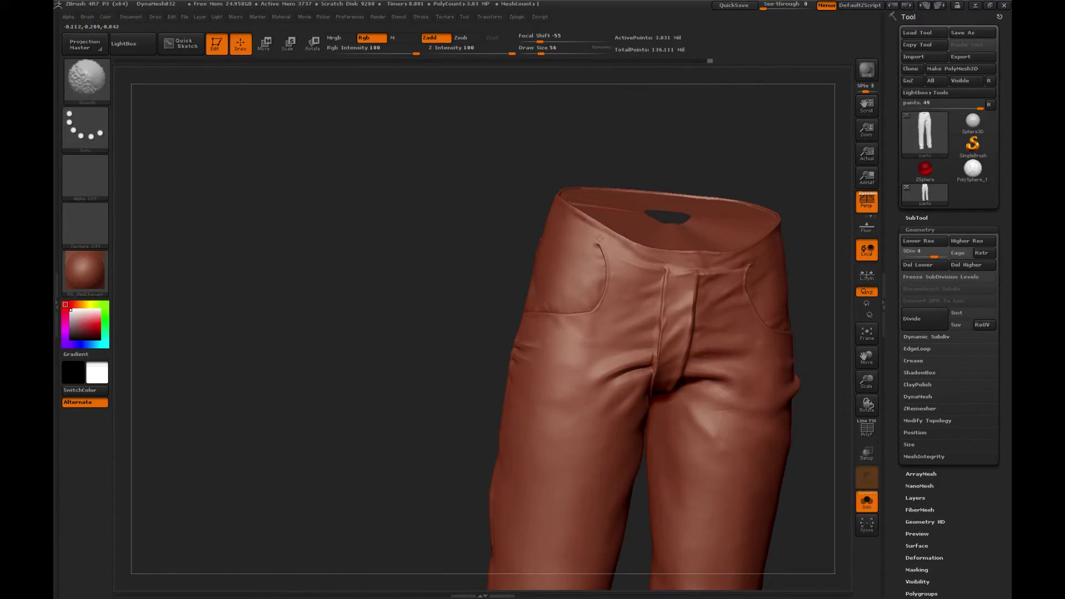
key("b")
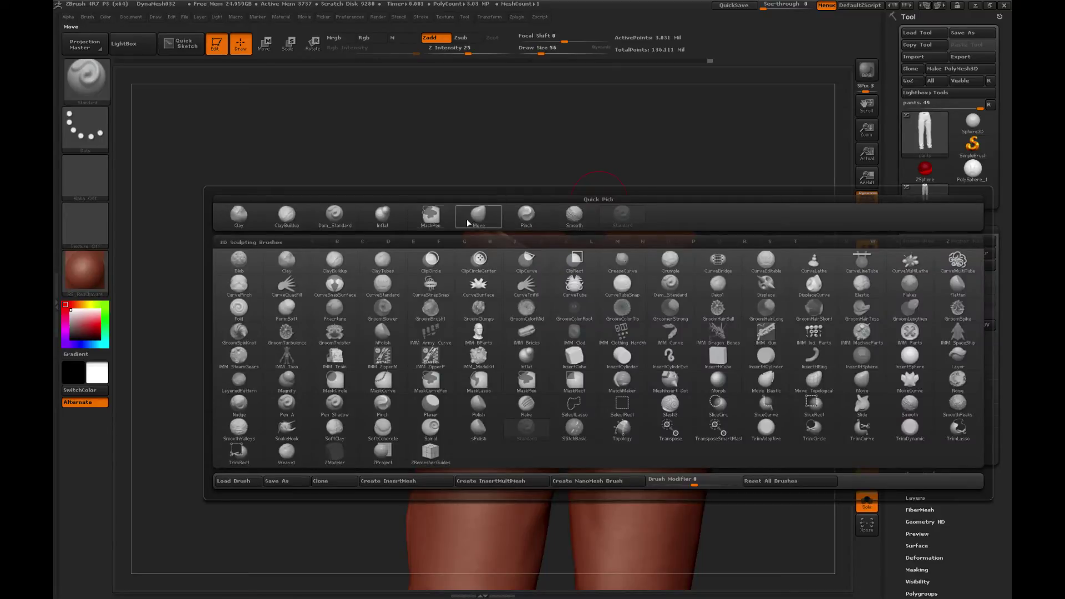
left_click(384, 216)
left_click_drag(578, 159, 606, 149)
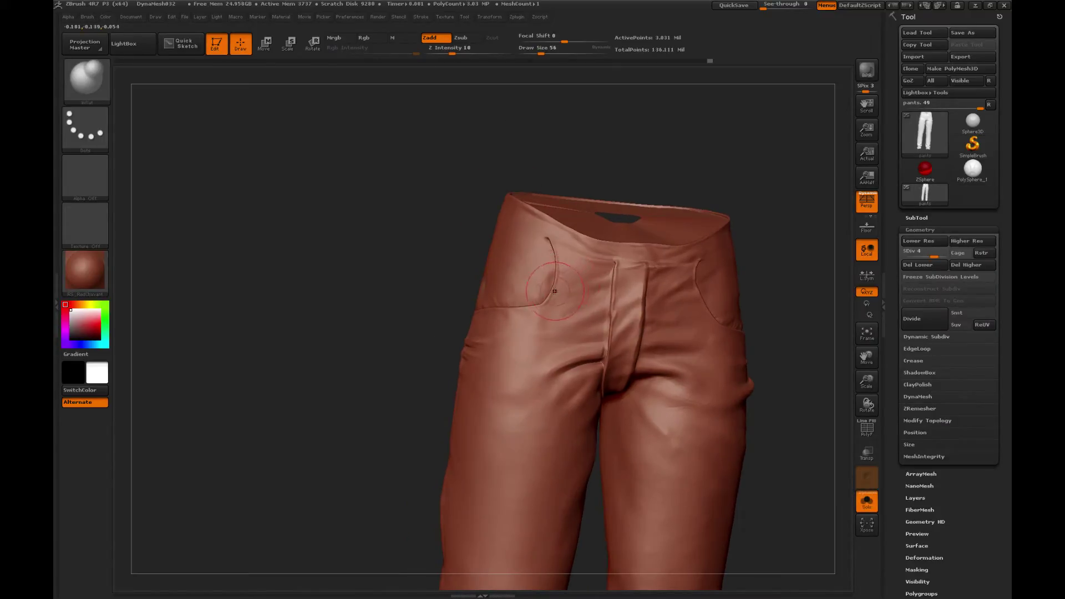
Sculpt the fabric between the right front pocket and the fly using the Standard brush at draw size 48.
key("b")
key("s")
key("t")
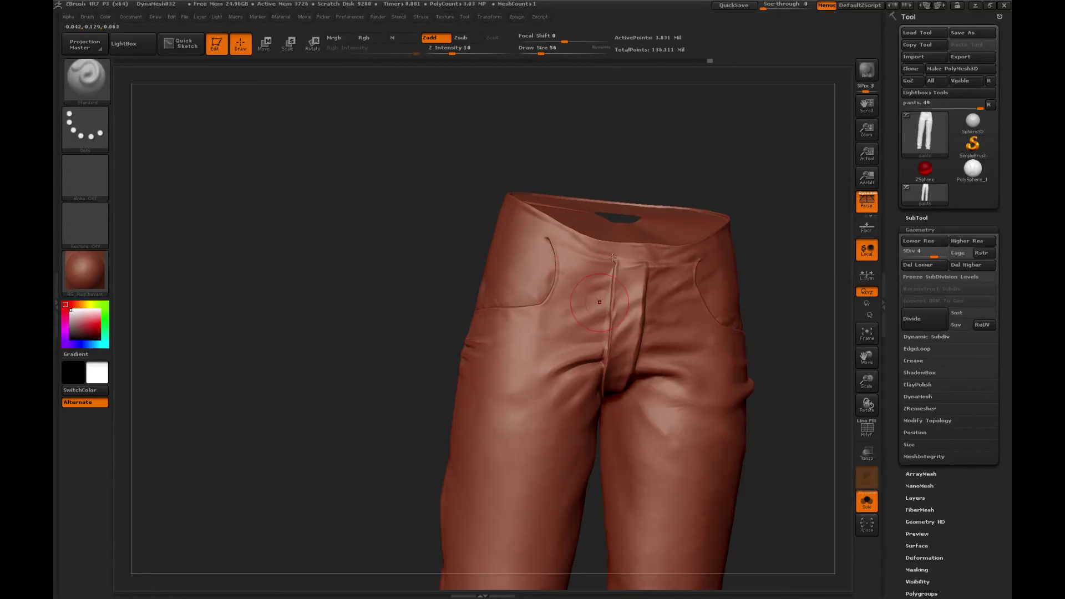
left_click_drag(613, 160, 613, 148)
left_click_drag(561, 288, 558, 298)
left_click_drag(616, 157, 610, 170)
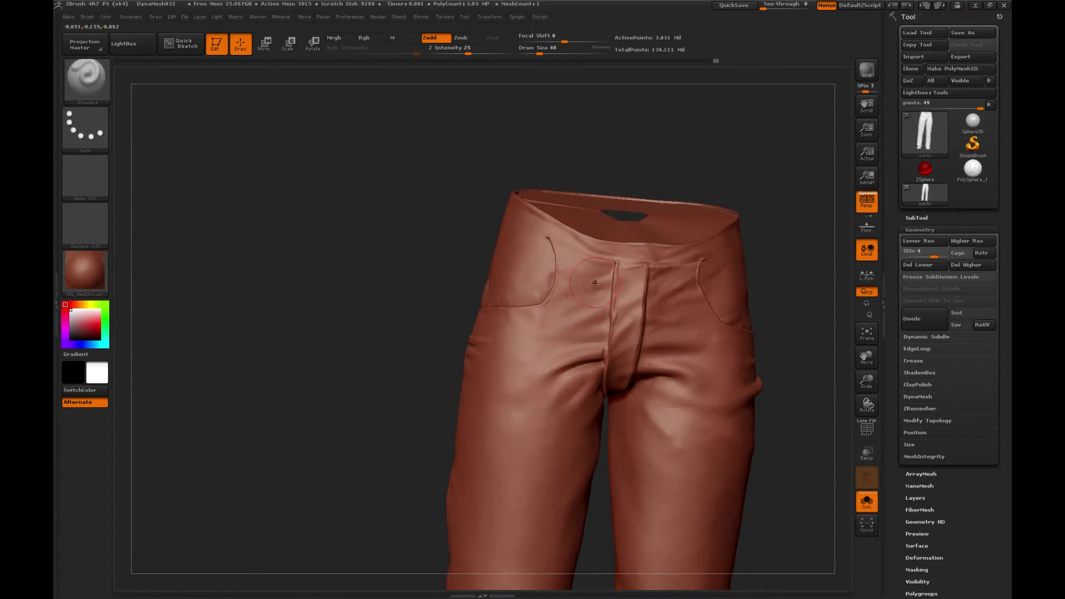
mouse_move(666, 161)
left_mouse_down("alt")
mouse_move(639, 147)
mouse_move(632, 170)
left_mouse_up("alt")
Sharpen the right front pocket edge and the folds beside the fly with the Pinch brush.
key("b")
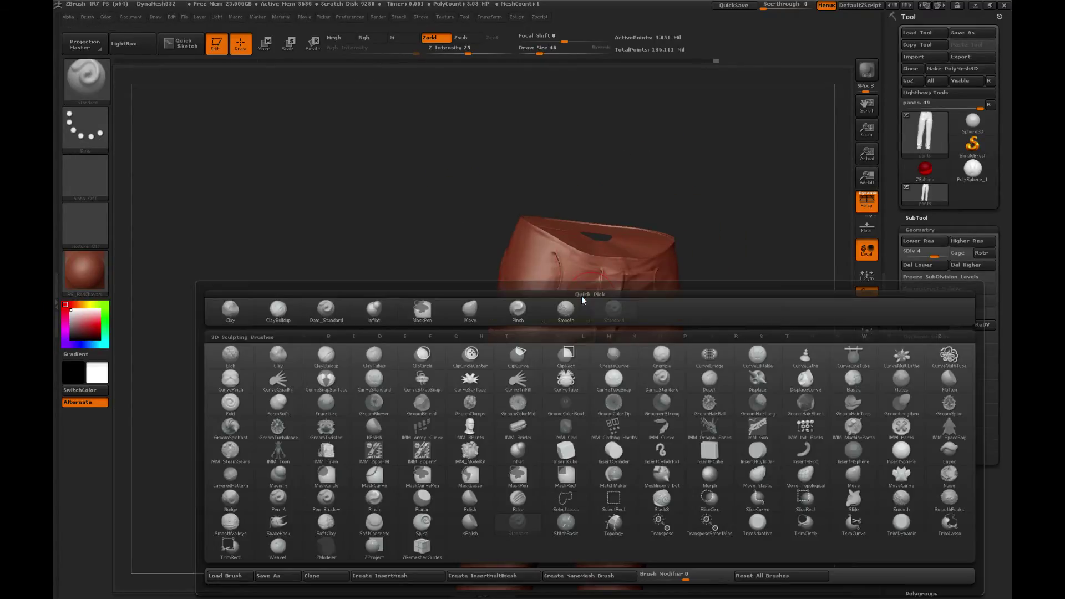
left_click(516, 309)
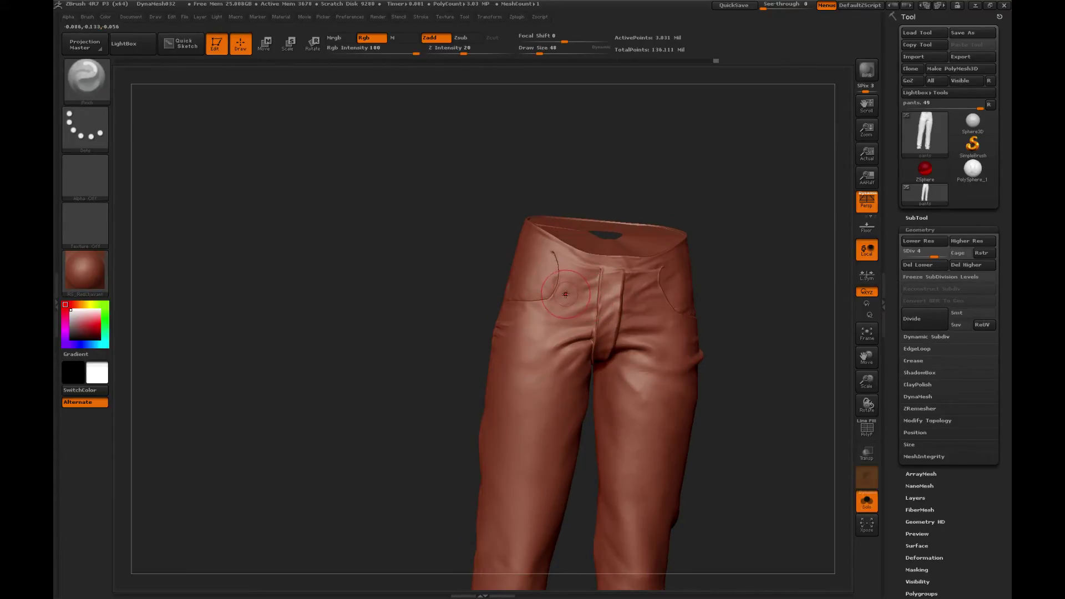
mouse_move(576, 202)
left_mouse_down()
mouse_move(595, 184)
mouse_move(647, 217)
mouse_move(629, 212)
left_mouse_up()
left_click_drag(577, 333, 547, 339)
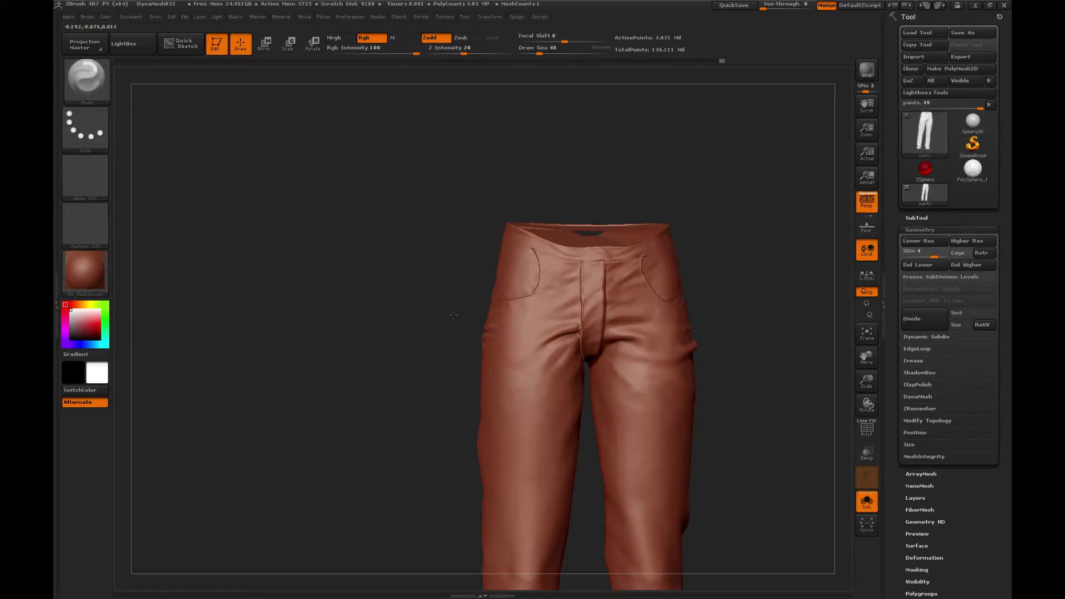
Refine and smooth the fabric on the outer right hip around the front pocket.
mouse_move(454, 315)
left_mouse_down()
mouse_move(699, 240)
mouse_move(677, 250)
mouse_move(735, 272)
mouse_move(774, 266)
left_mouse_up()
left_click_drag(541, 312, 541, 307, "shift")
left_click_drag(699, 288, 665, 297)
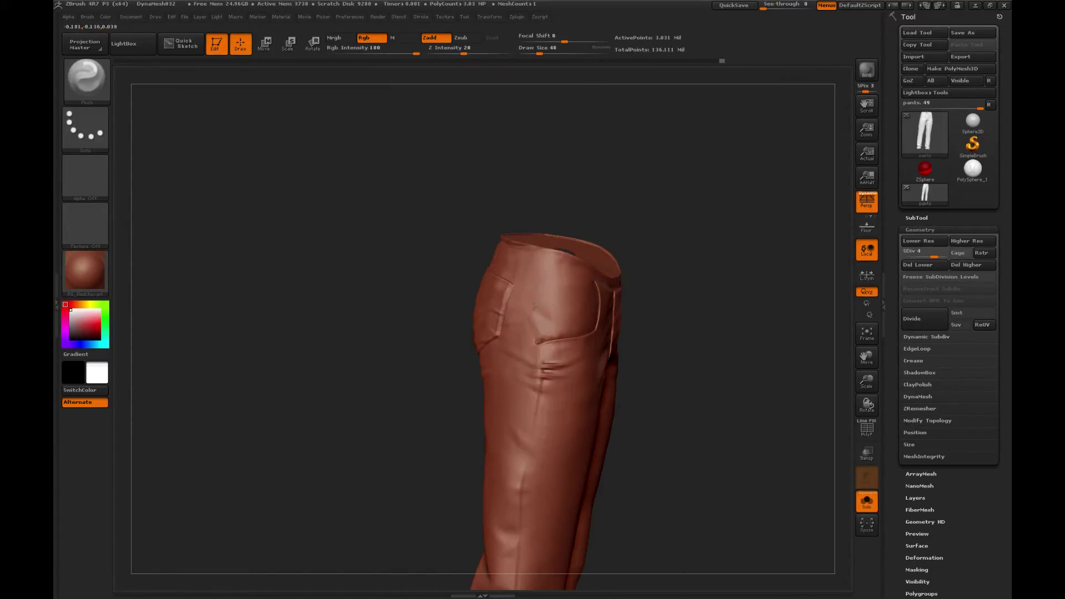
left_click_drag(525, 298, 619, 270)
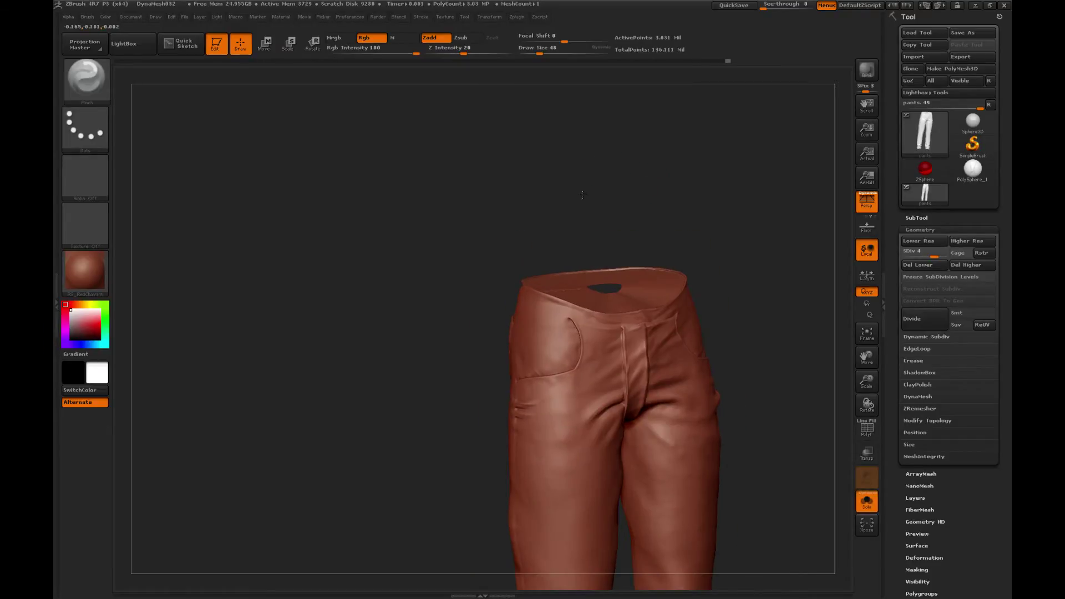
Switch to the Standard brush with a smaller draw size and refine and smooth the waistband edge above the right front pocket.
key("b")
left_click(620, 273)
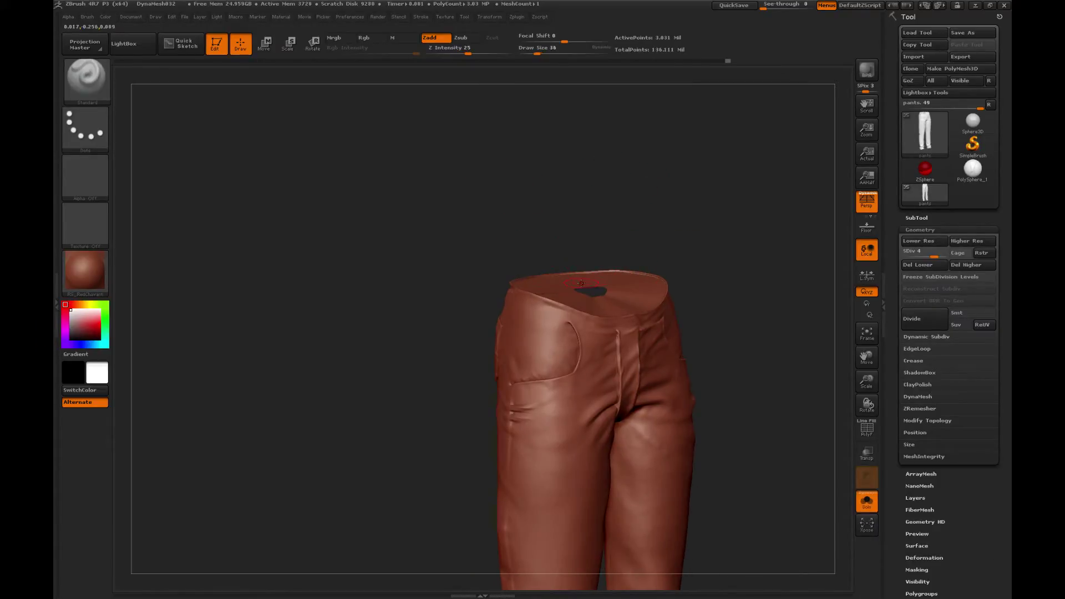
right_click_drag(545, 290, 548, 308)
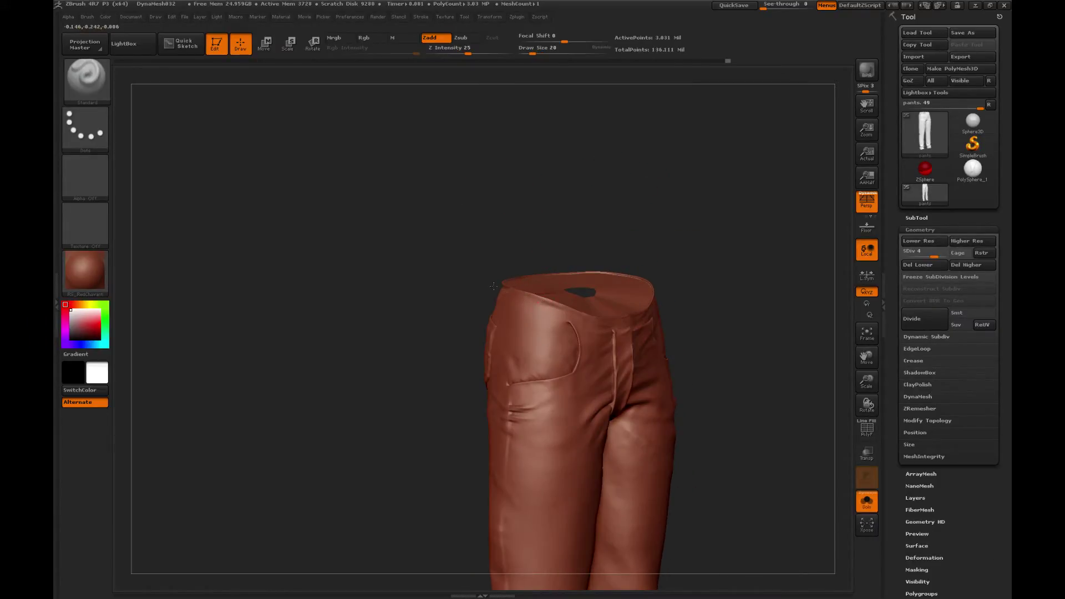
key("shift")
mouse_move(554, 233)
left_mouse_down()
mouse_move(511, 300)
mouse_move(577, 238)
mouse_move(671, 292)
mouse_move(564, 332)
left_mouse_up()
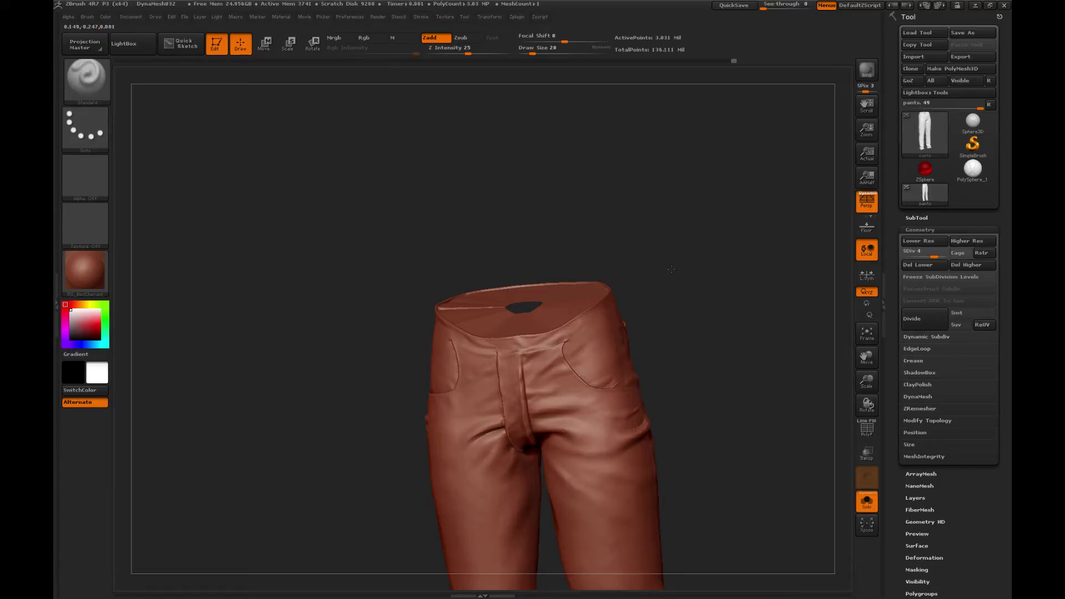
Sculpt and smooth the fabric between the waistband and the left front pocket with the Standard brush.
left_click_drag(671, 269, 566, 328)
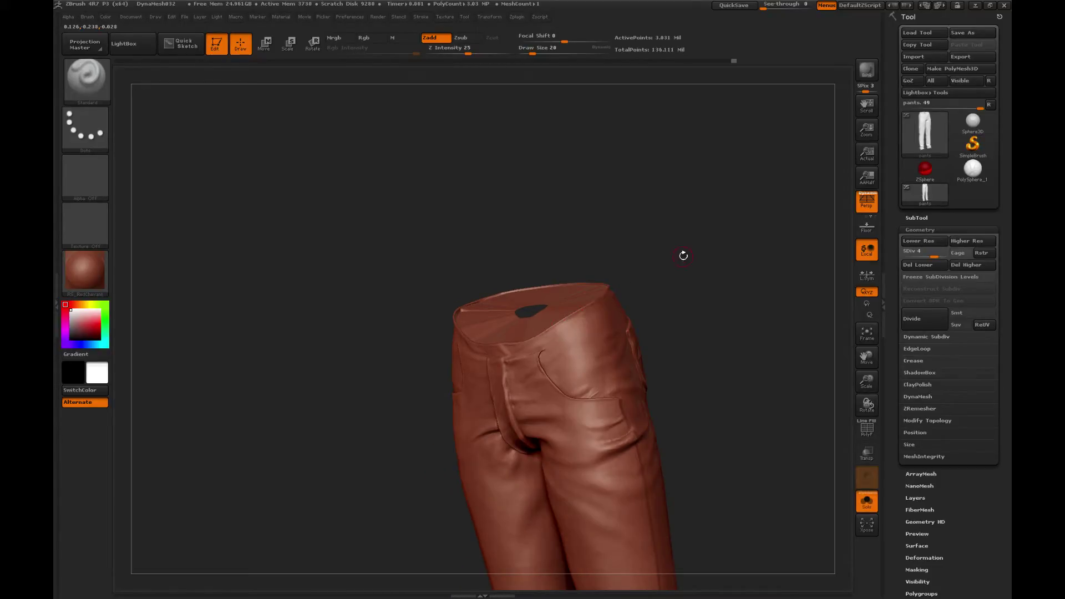
mouse_move(684, 255)
left_mouse_down()
mouse_move(577, 323)
mouse_move(607, 322)
left_mouse_up()
key("shift")
left_click_drag(338, 216, 373, 211)
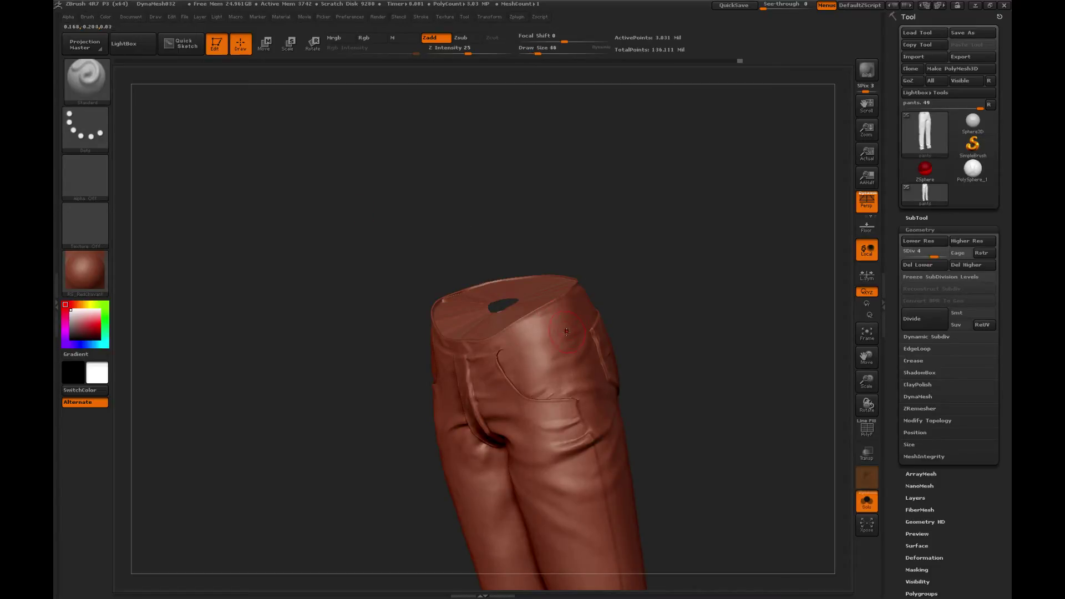
mouse_move(658, 246)
left_mouse_down()
mouse_move(599, 280)
mouse_move(538, 382)
mouse_move(523, 334)
mouse_move(527, 346)
left_mouse_up()
Tighten the folds on the outer left hip beside the front pocket with the Pinch brush at draw size 36.
key("b")
key("p")
key("i")
mouse_move(505, 266)
left_mouse_down("alt")
mouse_move(487, 241)
mouse_move(536, 352)
left_mouse_up("alt")
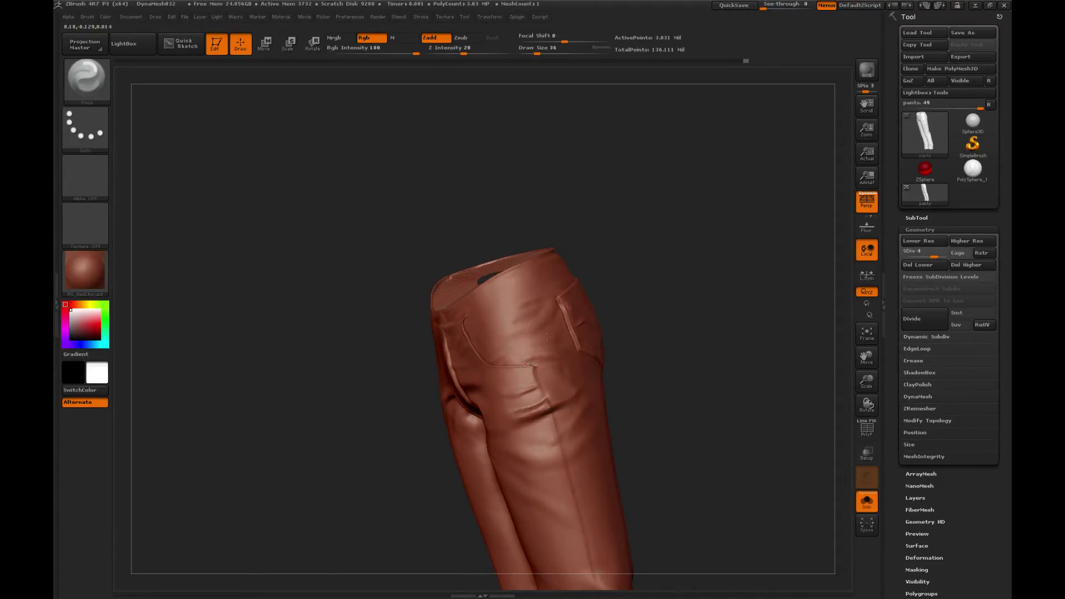
Sculpt and smooth the folds between the left front and back pockets with the Standard brush at draw size 36.
key("b")
key("s")
key("t")
mouse_move(660, 264)
left_mouse_down()
mouse_move(653, 250)
mouse_move(624, 251)
left_mouse_up()
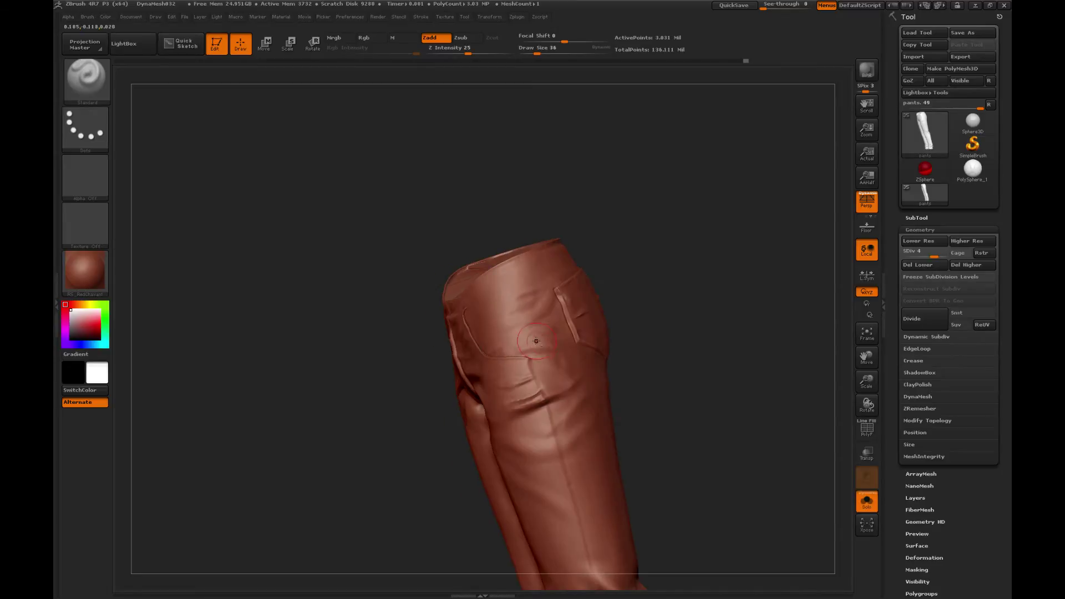
key("shift")
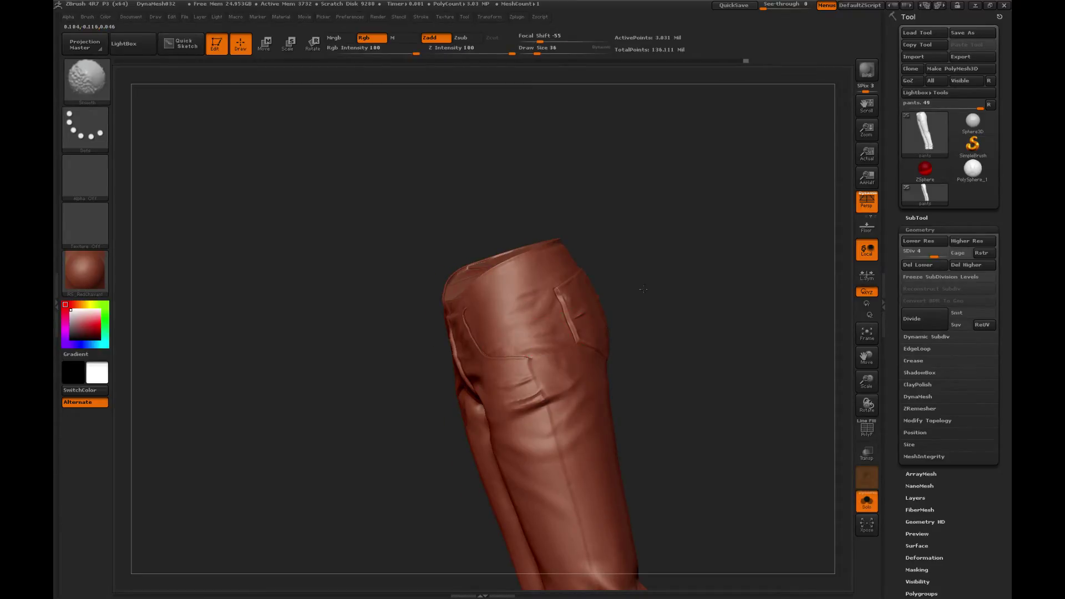
mouse_move(643, 289)
left_mouse_down()
mouse_move(713, 225)
mouse_move(698, 254)
mouse_move(714, 241)
mouse_move(707, 232)
mouse_move(690, 250)
mouse_move(698, 259)
left_mouse_up()
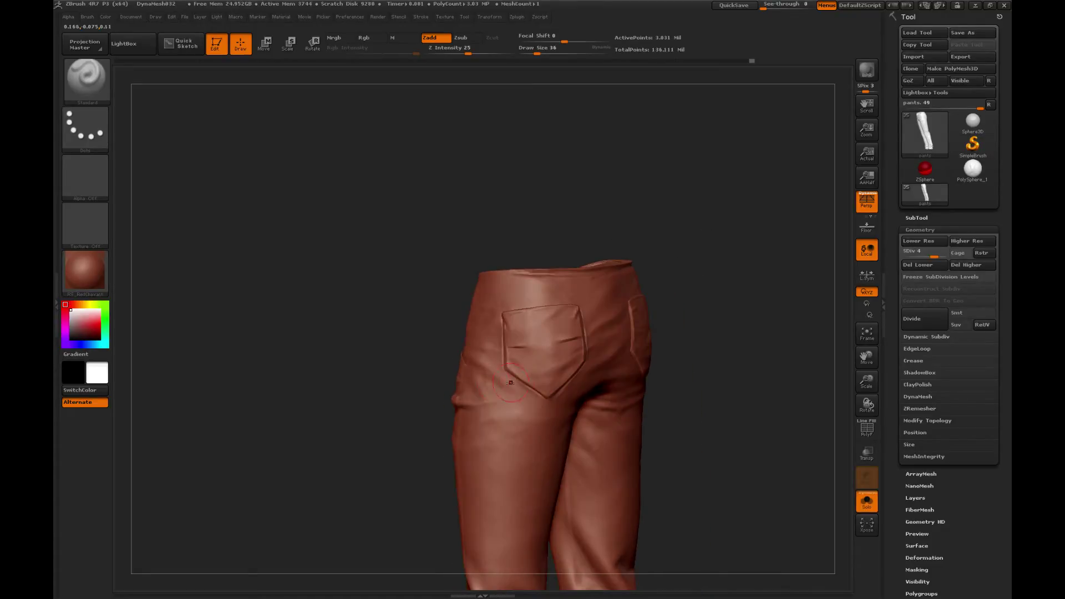
Tighten the creases across the left back pocket with the Pinch brush at draw size 24.
left_click_drag(706, 309, 692, 268)
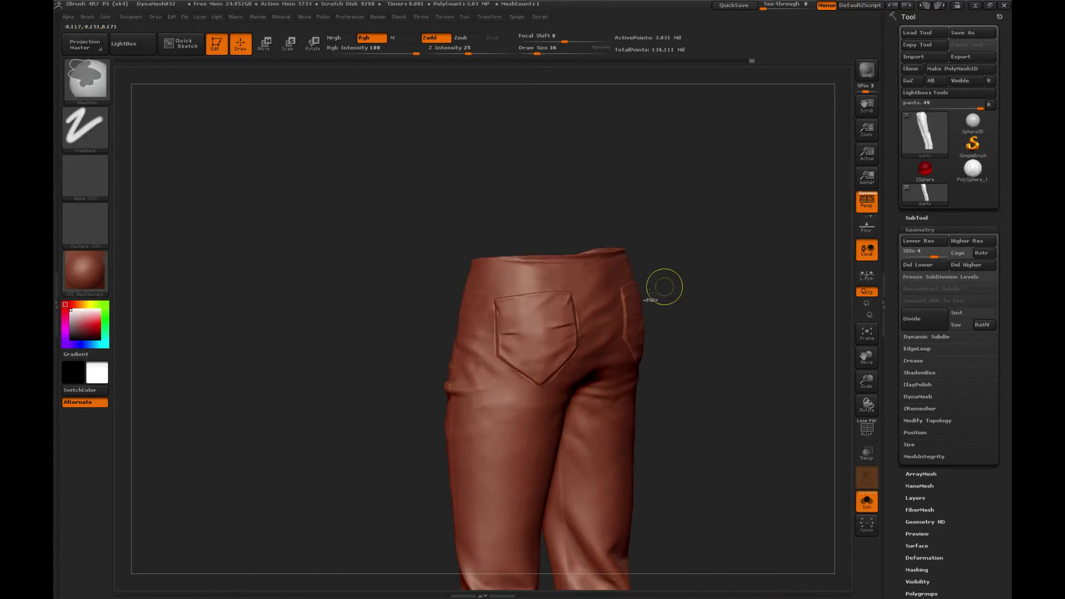
key("b")
left_click(575, 321)
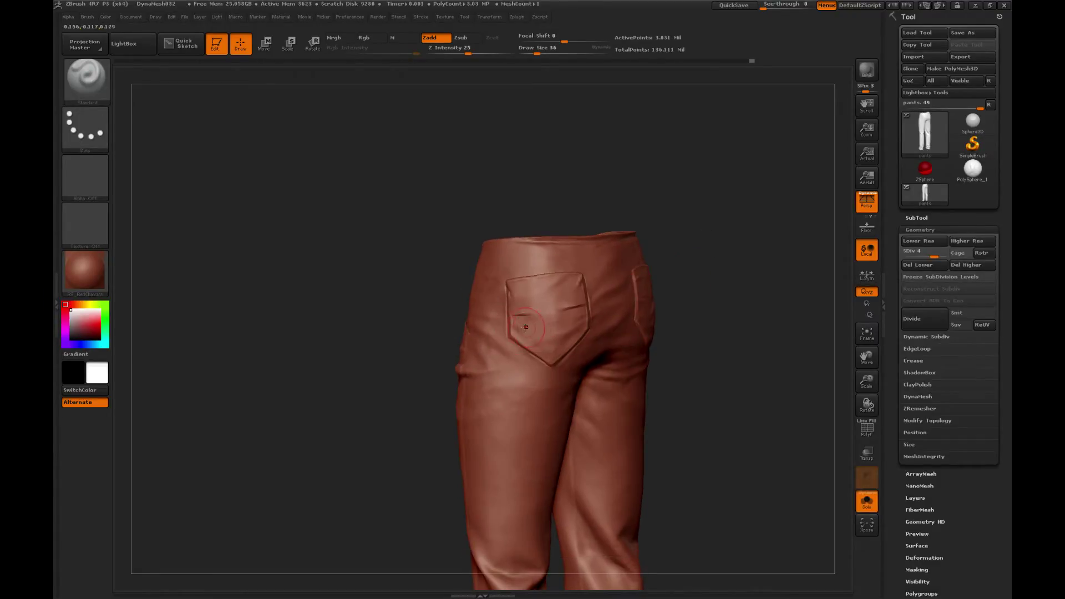
key("b")
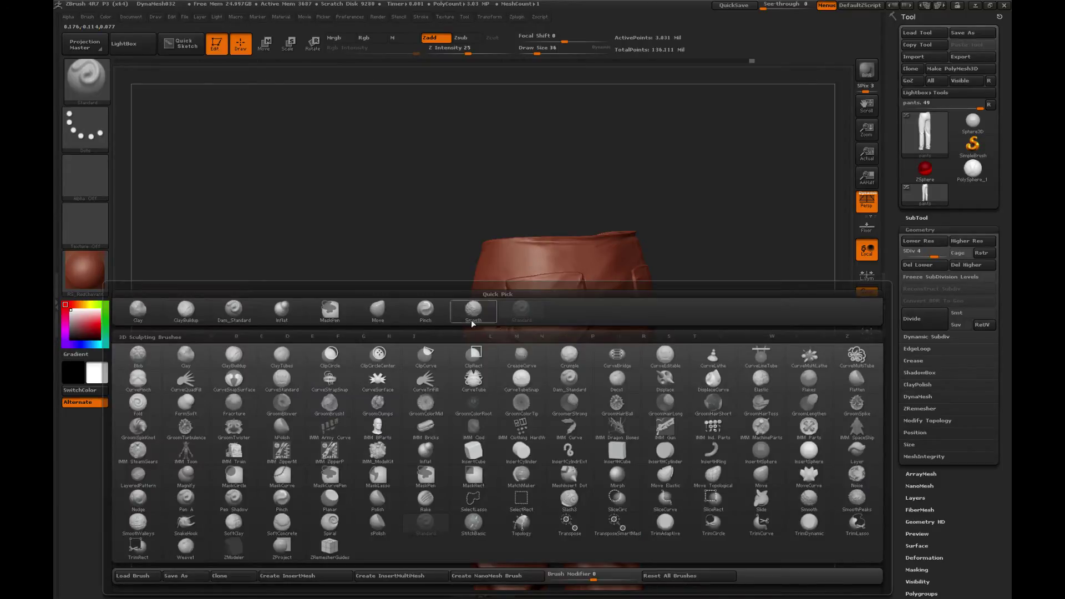
left_click(429, 318)
left_click_drag(465, 290, 493, 277, "alt")
key("[")
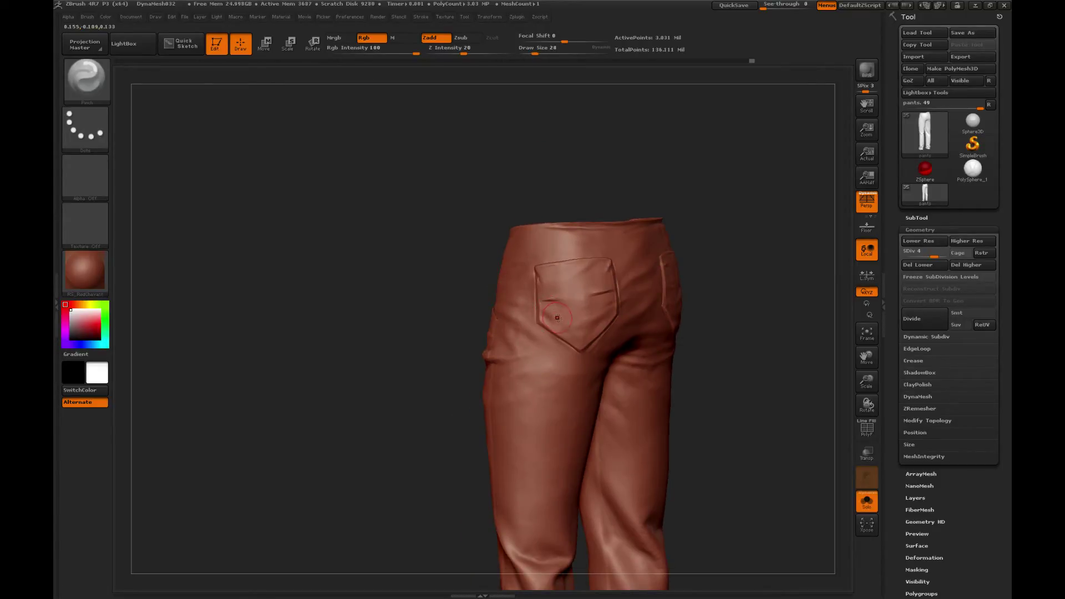
key("[")
left_click_drag(543, 301, 617, 290)
right_click_drag(622, 296, 596, 265, "alt")
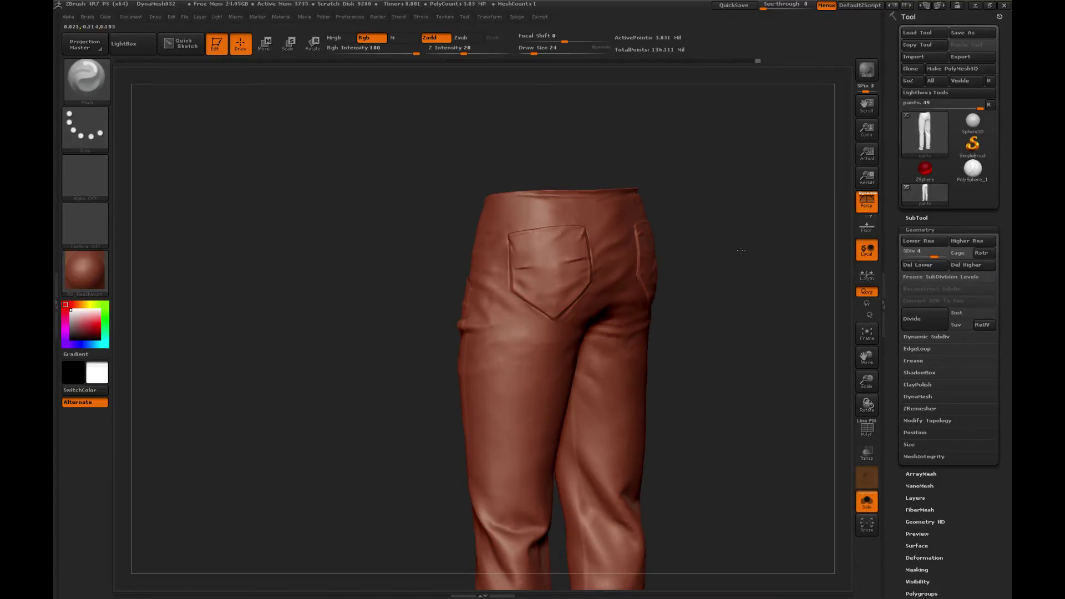
mouse_move(557, 305)
right_mouse_down("alt")
mouse_move(559, 251)
mouse_move(538, 252)
right_mouse_up("alt")
Flatten and smooth the back of the left thigh with the TrimDynamic brush at draw size 52.
key("b")
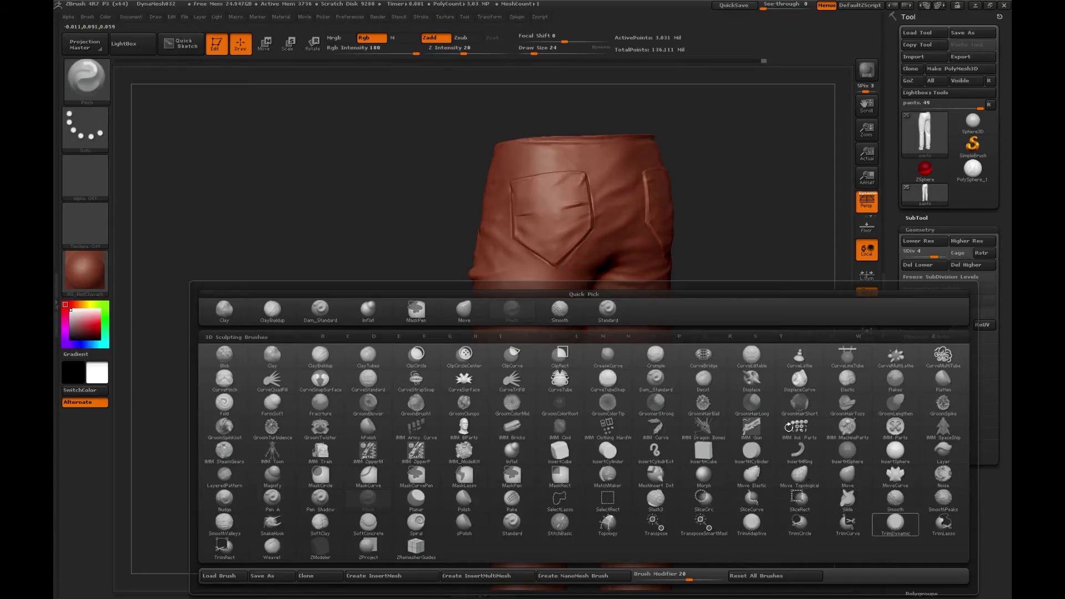
left_click(888, 526)
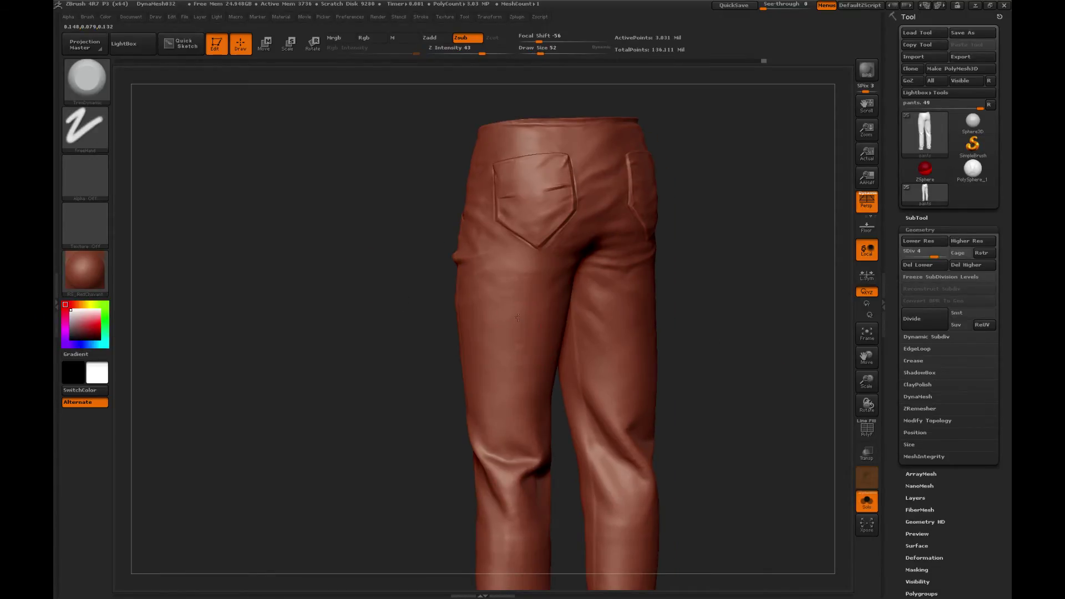
key("shift")
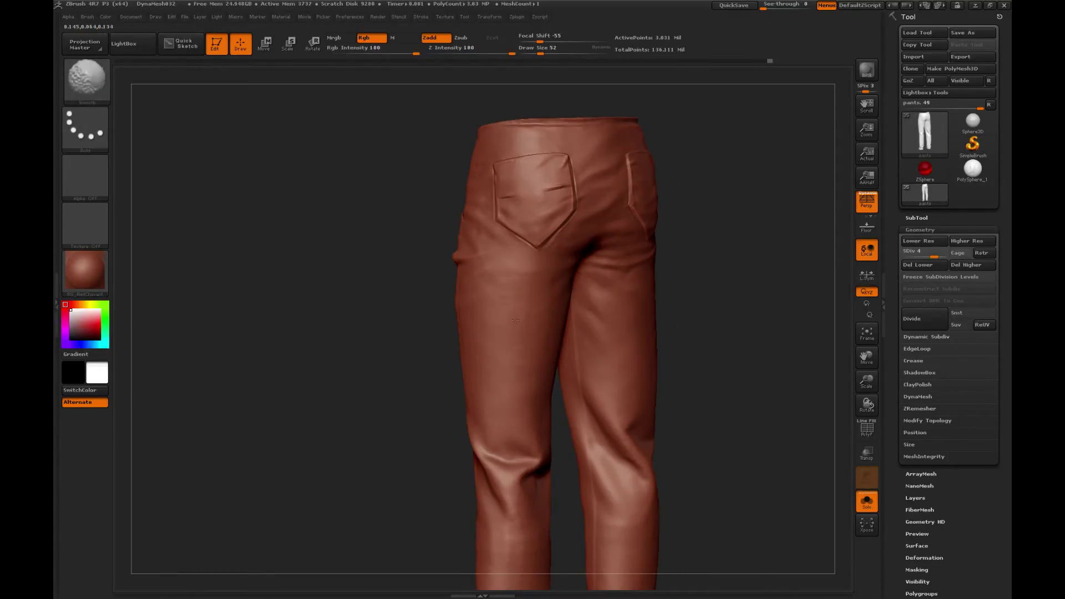
right_click_drag(597, 346, 586, 314, "alt")
right_click_drag(587, 314, 560, 316)
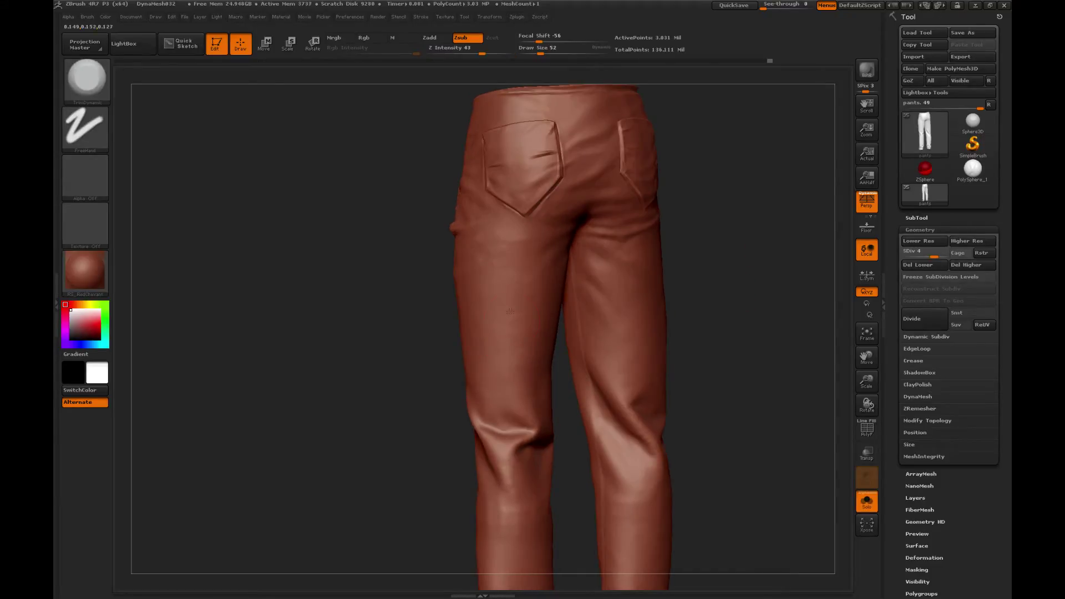
key("shift")
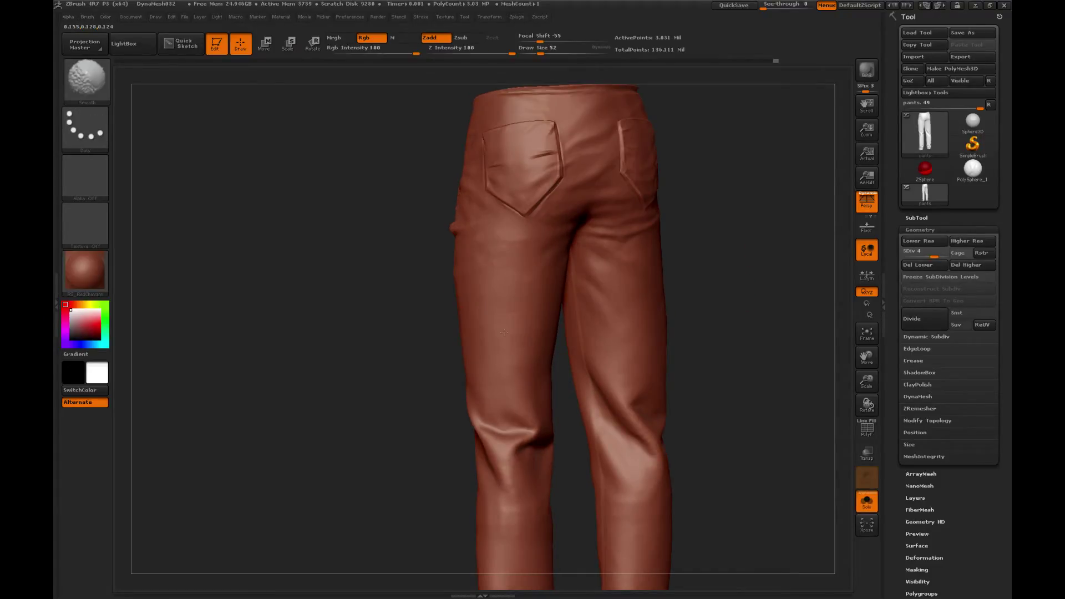
Flatten and smooth the back of the left calf below the knee folds with the TrimDynamic brush.
right_click_drag(427, 433, 422, 266, "alt")
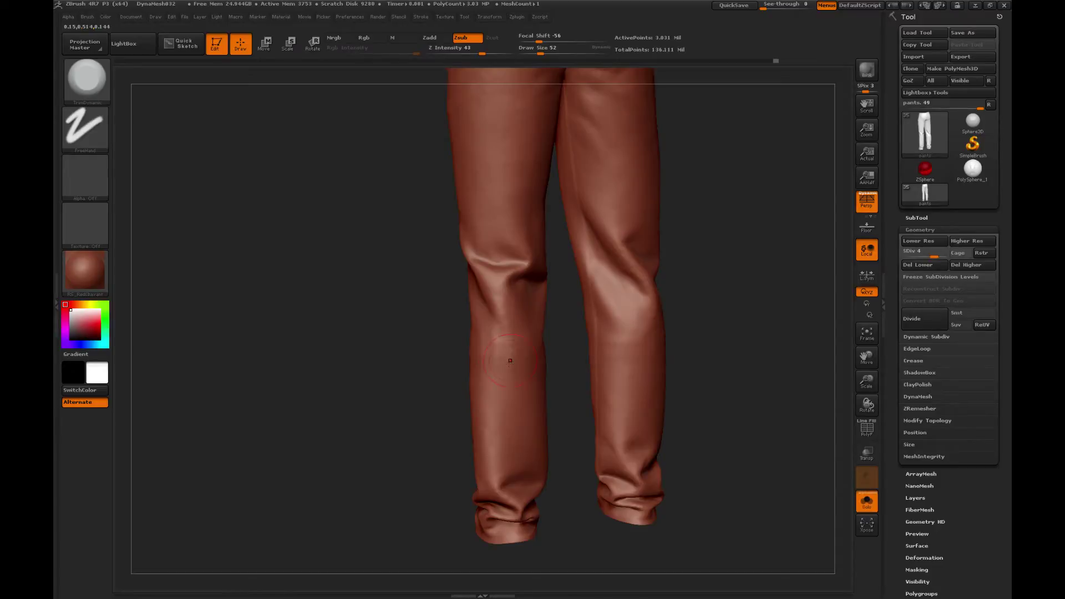
key("shift")
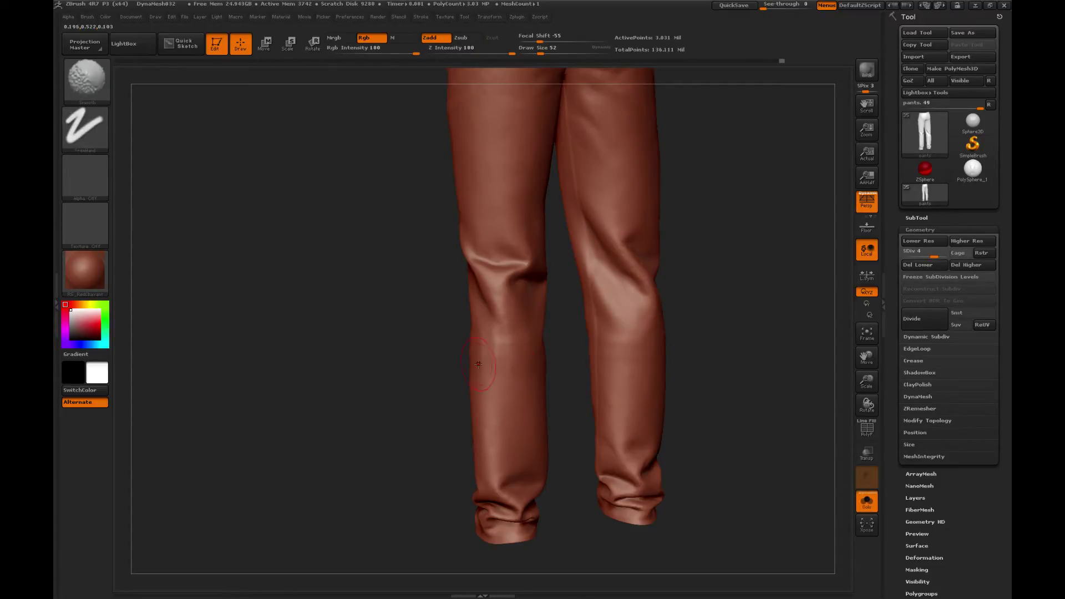
key("shift")
key("shift")
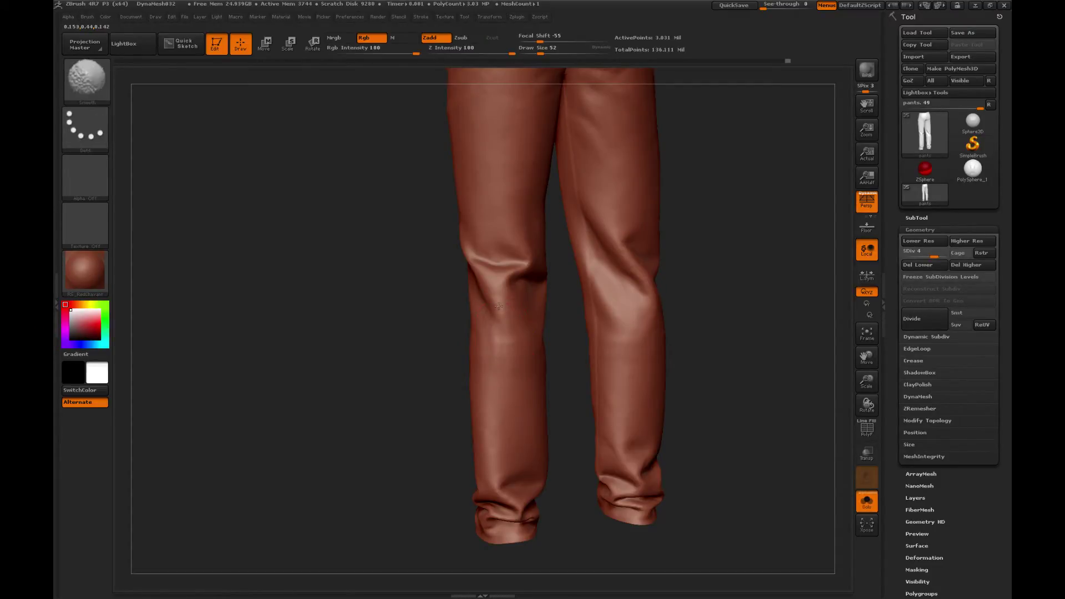
Build up and smooth the folds on the back of the lower legs and cuffs with the Clay brush at draw size 52.
key("b")
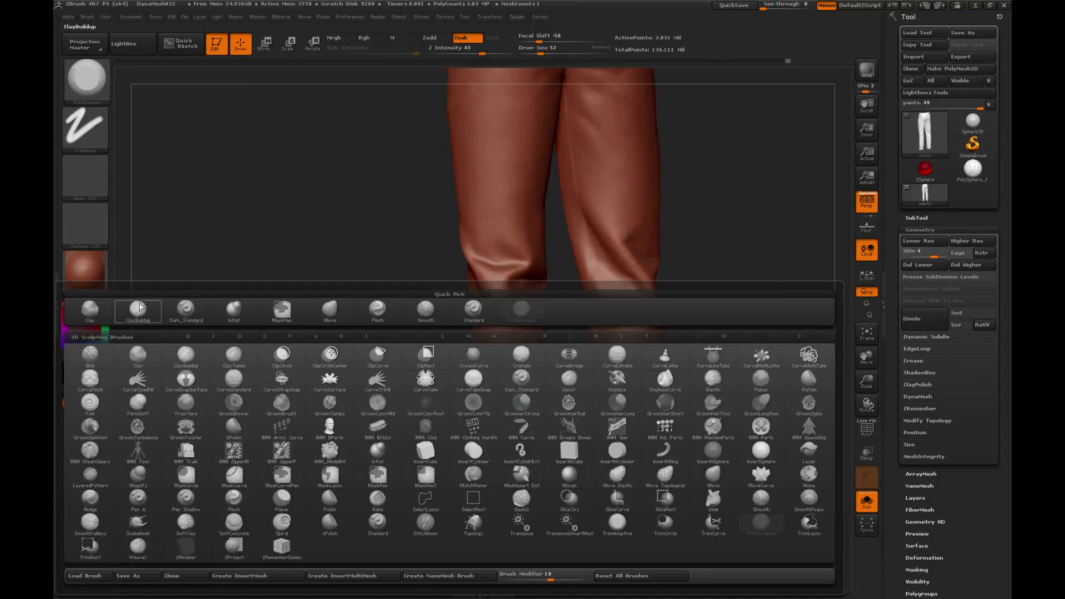
left_click(102, 318)
right_click_drag(522, 331, 500, 334, "alt")
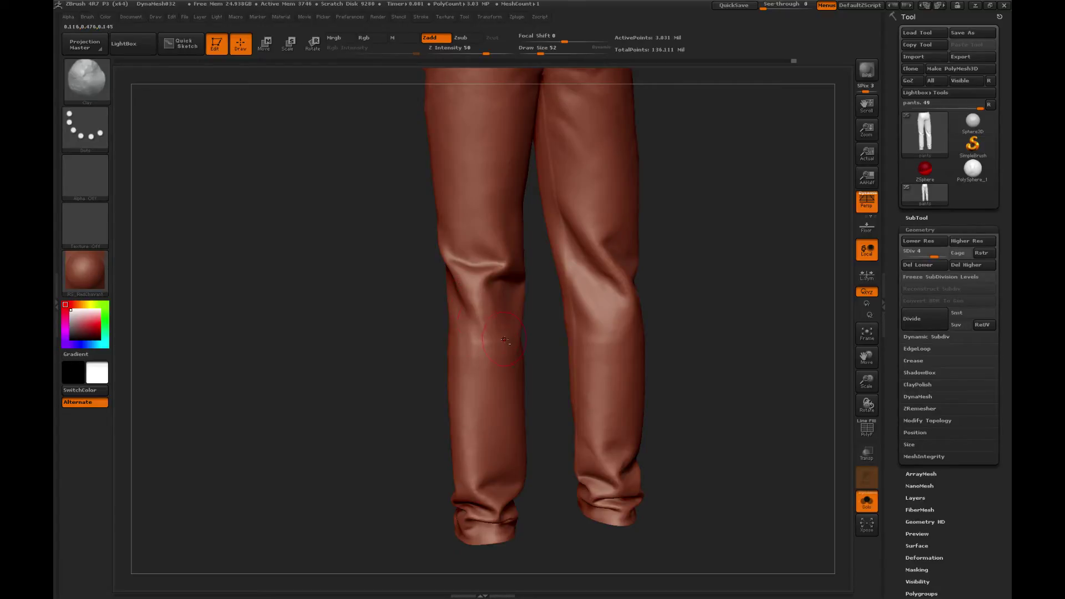
left_click_drag(412, 425, 405, 297, "alt")
key("shift")
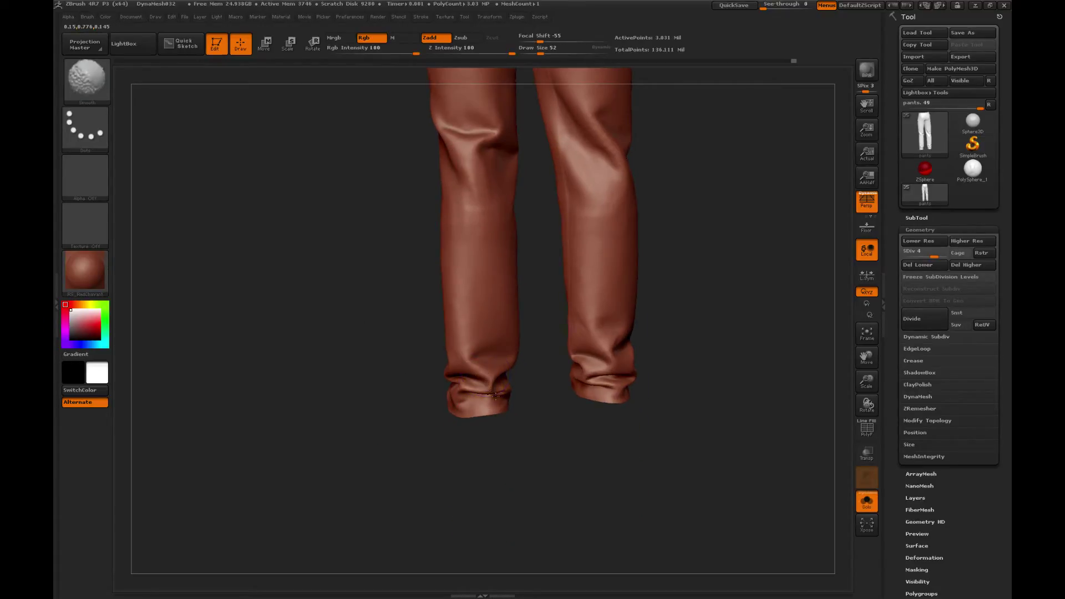
left_click_drag(496, 396, 537, 390)
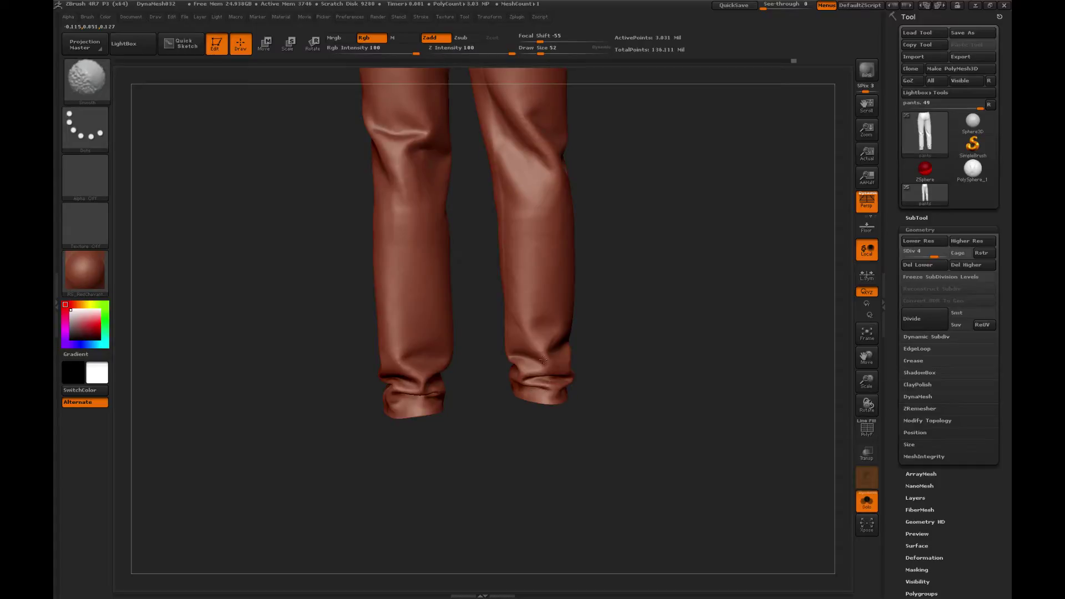
left_click_drag(623, 317, 615, 362, "alt")
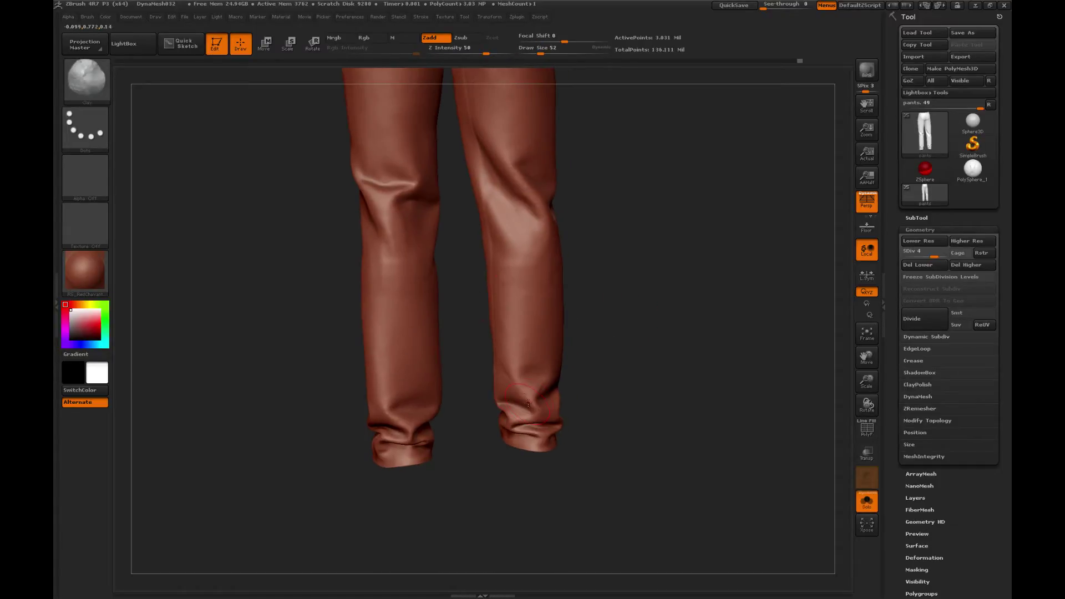
key("shift")
Switch to the Standard brush at draw size 52 and refine the folds along the side of the leg around the knee.
key("b")
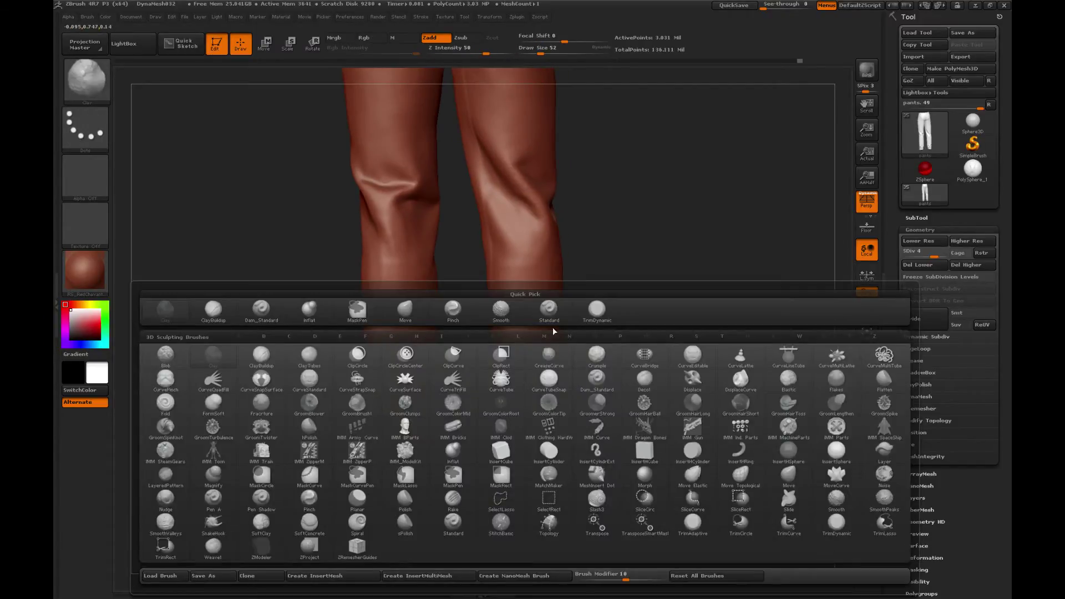
key("s")
key("t")
key("b")
key("s")
key("t")
mouse_move(637, 273)
left_mouse_down("alt")
mouse_move(652, 268)
mouse_move(656, 339)
mouse_move(685, 311)
mouse_move(699, 369)
mouse_move(697, 346)
left_mouse_up("alt")
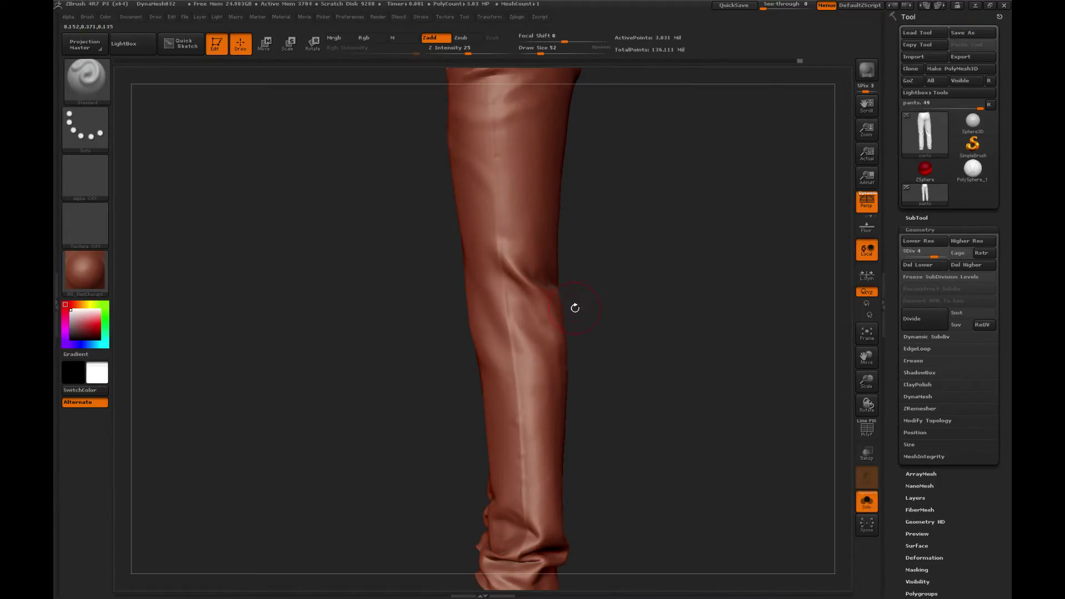
mouse_move(660, 354)
left_mouse_down()
mouse_move(674, 335)
mouse_move(644, 305)
mouse_move(687, 321)
mouse_move(704, 295)
mouse_move(670, 338)
mouse_move(693, 281)
left_mouse_up()
Flatten the surface beside the lower leg's side seam with the TrimDynamic brush and return to the Standard brush.
key("b")
key("t")
key("d")
key("b")
key("s")
key("t")
left_click_drag(866, 381, 749, 360)
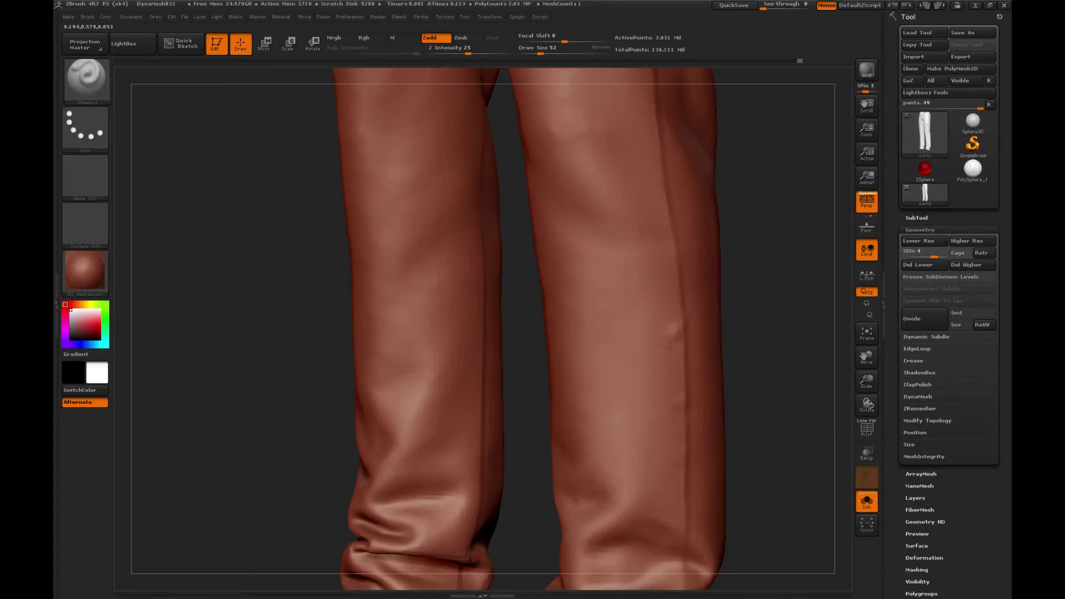
Smooth the bumps along the outer seam of the lower left leg, lowering the mesh to subdivision level 3.
key("shift")
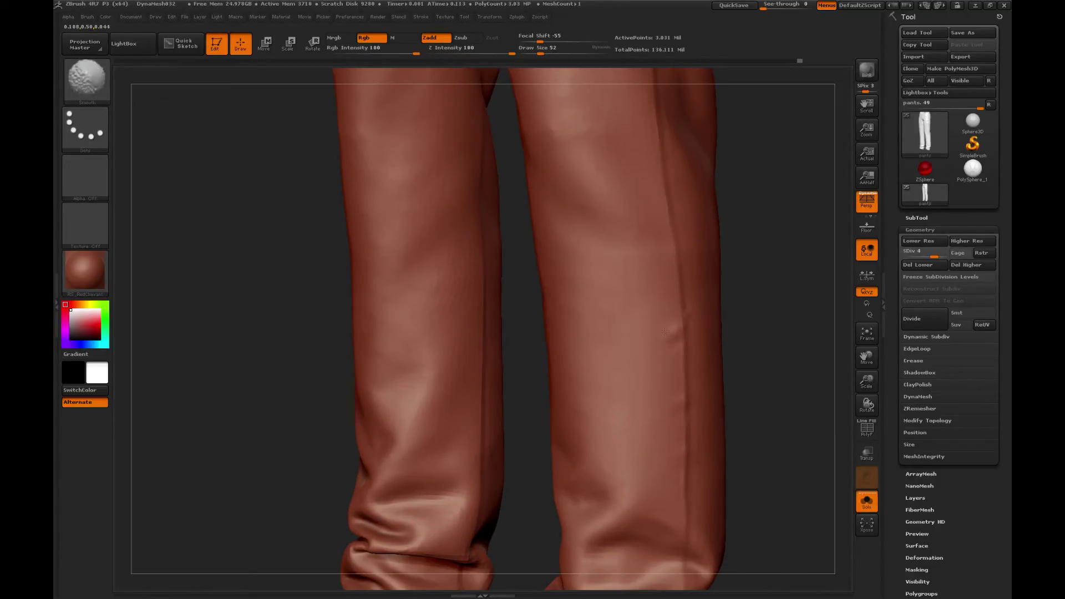
mouse_move(665, 333)
left_mouse_down("shift")
mouse_move(674, 356)
mouse_move(668, 335)
left_mouse_up("shift")
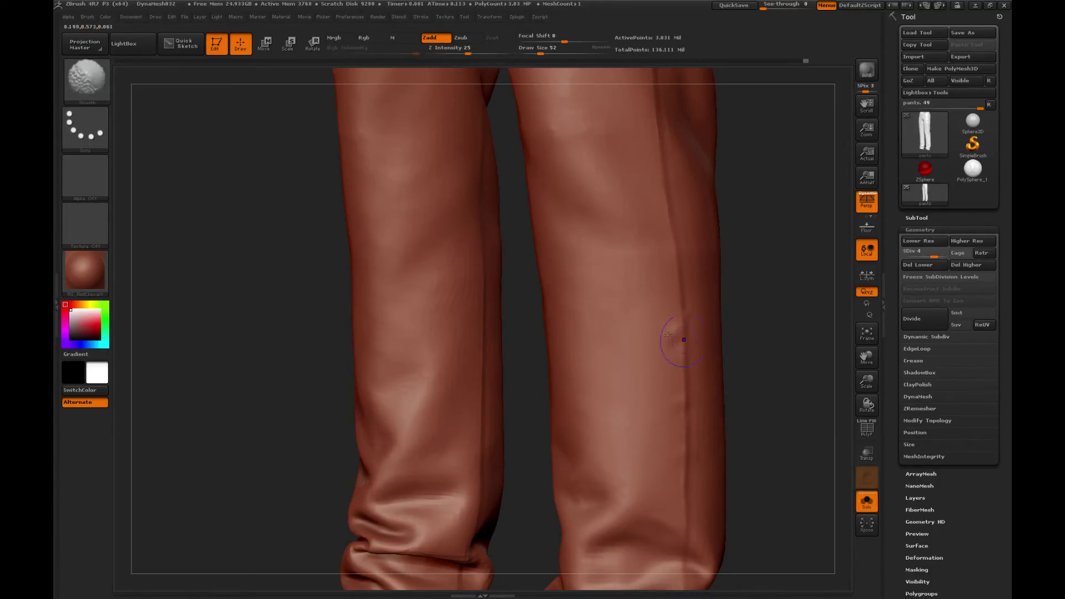
key("shift+d")
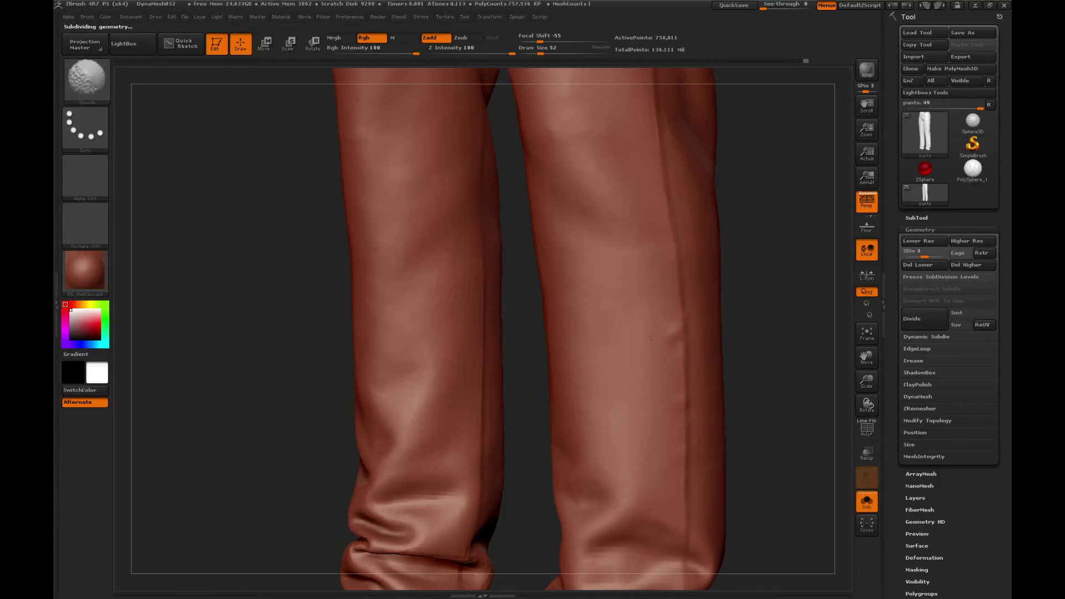
left_click_drag(766, 311, 657, 390)
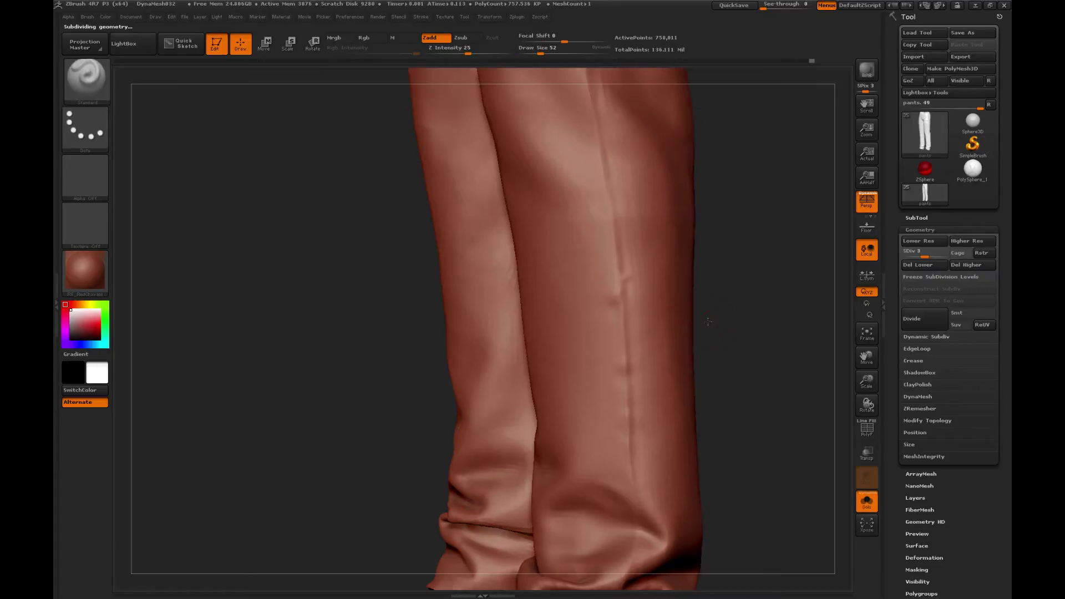
mouse_move(736, 382)
left_mouse_down("alt")
mouse_move(717, 288)
mouse_move(741, 312)
mouse_move(727, 297)
left_mouse_up("alt")
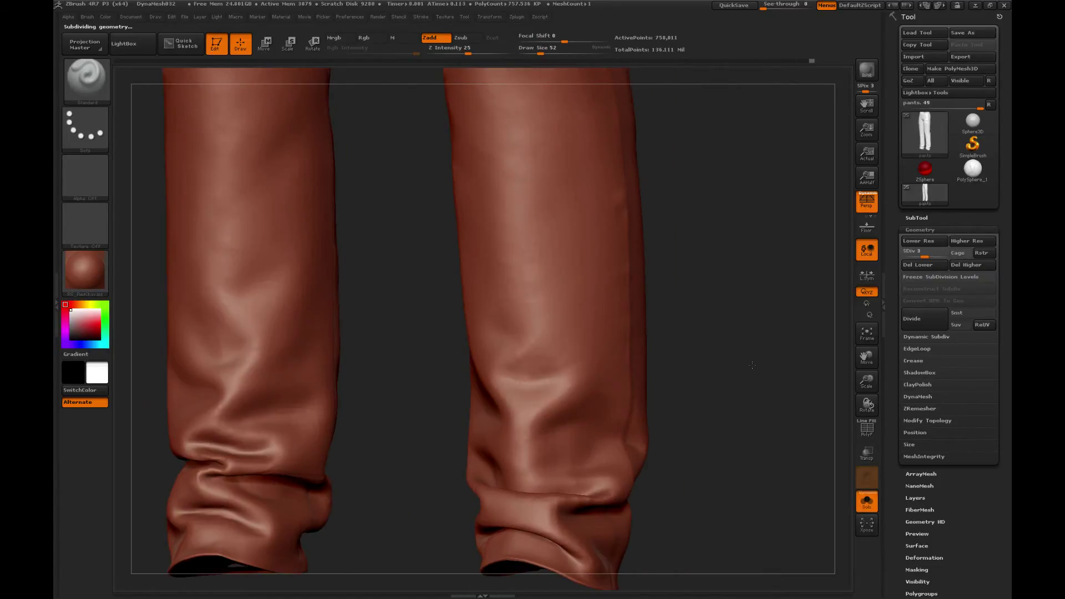
left_click_drag(746, 336, 654, 311, "alt")
mouse_move(746, 341)
left_mouse_down("alt")
mouse_move(708, 296)
mouse_move(732, 344)
mouse_move(719, 347)
left_mouse_up("alt")
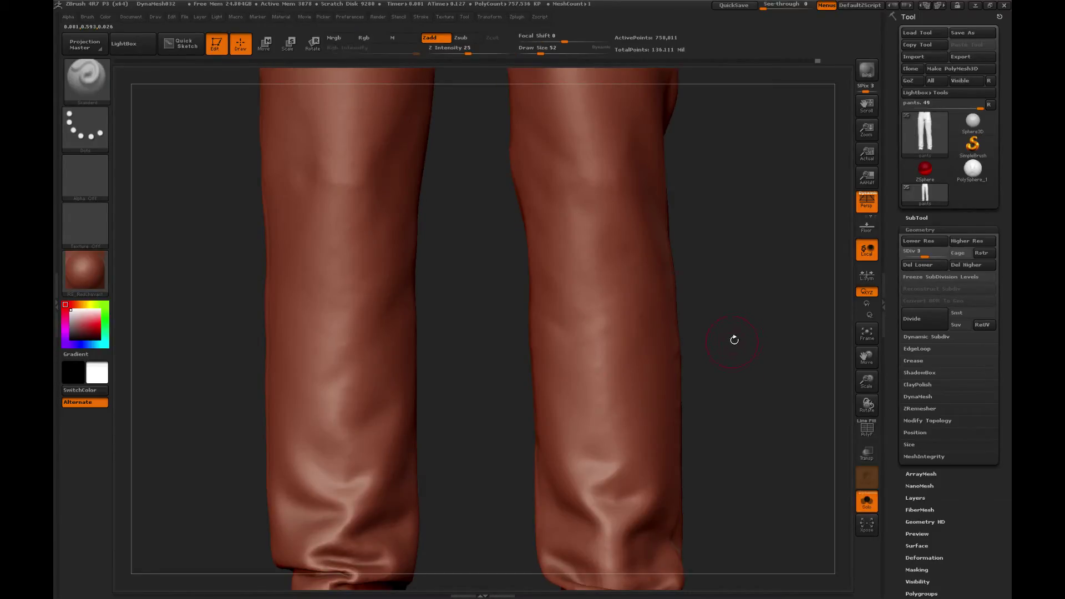
mouse_move(732, 338)
left_mouse_down("alt")
mouse_move(792, 297)
mouse_move(721, 321)
left_mouse_up("alt")
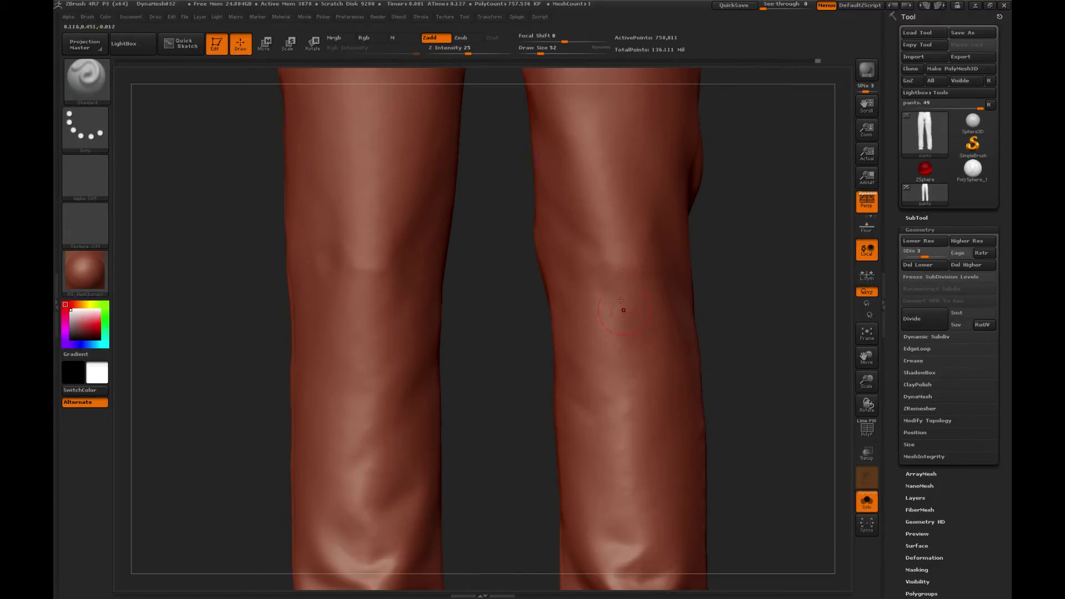
mouse_move(855, 339)
left_mouse_down("alt")
mouse_move(865, 352)
mouse_move(842, 312)
mouse_move(850, 374)
mouse_move(771, 305)
mouse_move(732, 397)
mouse_move(713, 377)
left_mouse_up("alt")
Tighten and smooth the folds below the left front pocket with the Pinch brush at draw size 28.
key("b")
left_click(555, 315)
mouse_move(711, 307)
left_mouse_down()
mouse_move(618, 330)
mouse_move(588, 322)
left_mouse_up()
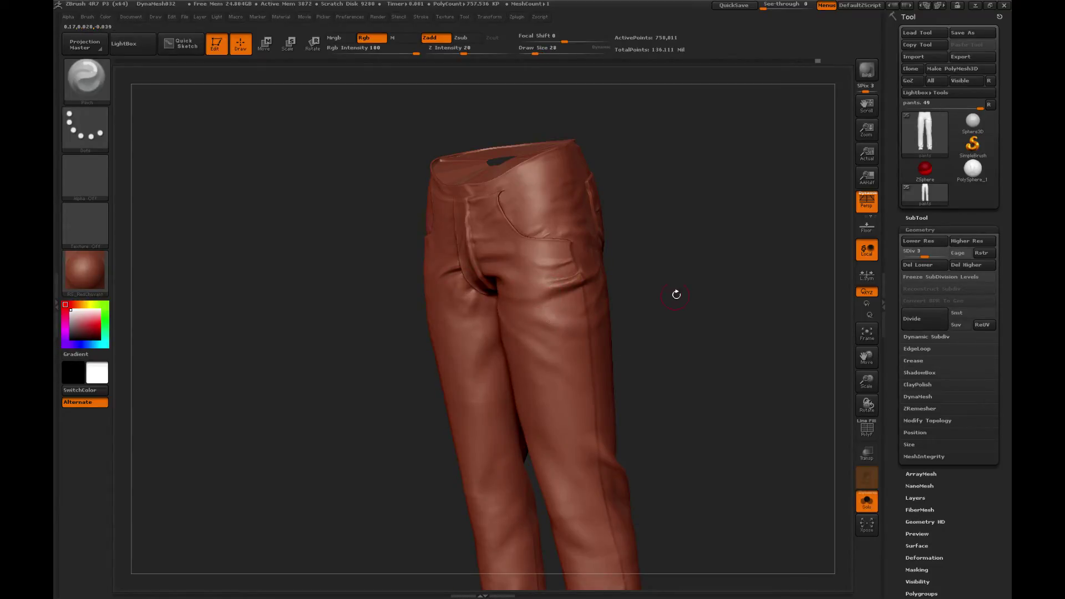
mouse_move(675, 294)
left_mouse_down()
mouse_move(690, 258)
mouse_move(697, 299)
mouse_move(655, 316)
mouse_move(703, 261)
mouse_move(664, 268)
left_mouse_up()
key("shift")
key("shift")
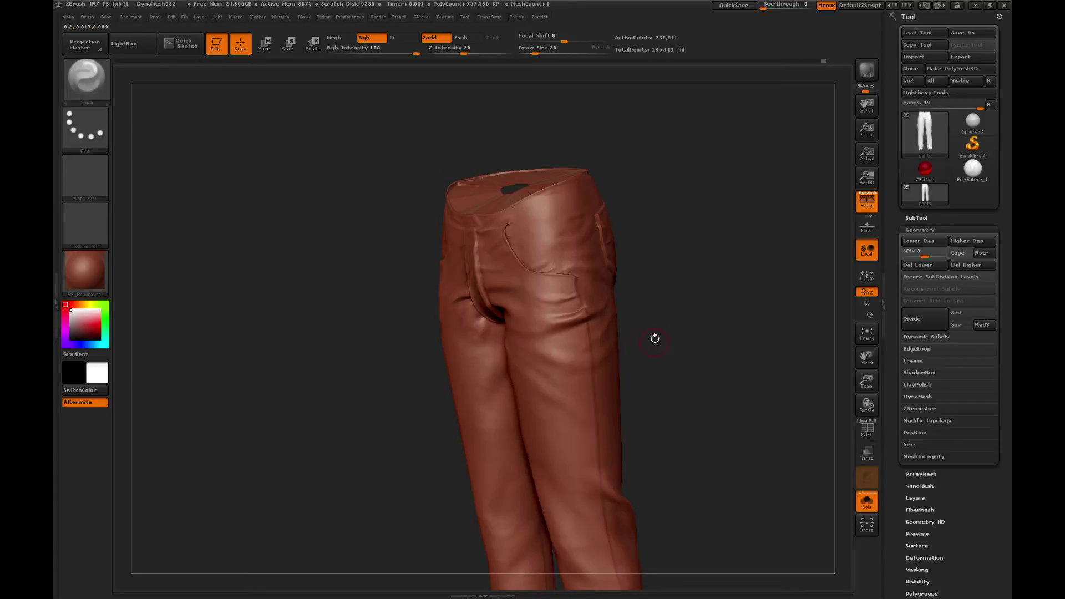
left_click_drag(705, 303, 660, 338)
Switch to the Standard brush at draw size 28 and smooth the back of the left thigh below the pocket.
key("b")
left_click(638, 309)
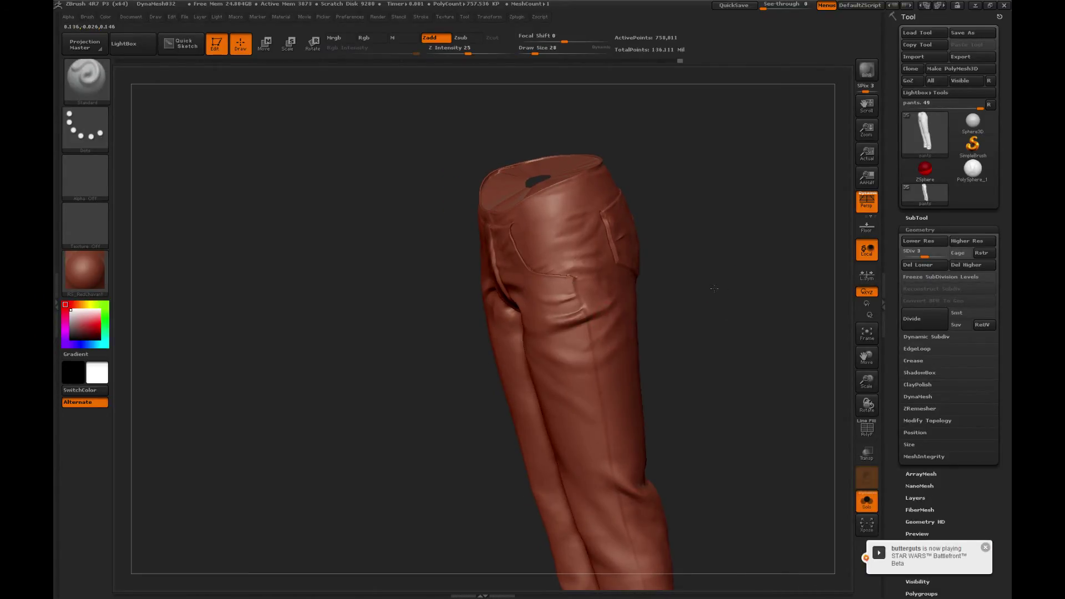
left_click_drag(697, 285, 602, 329)
left_click_drag(568, 366, 370, 355, "alt")
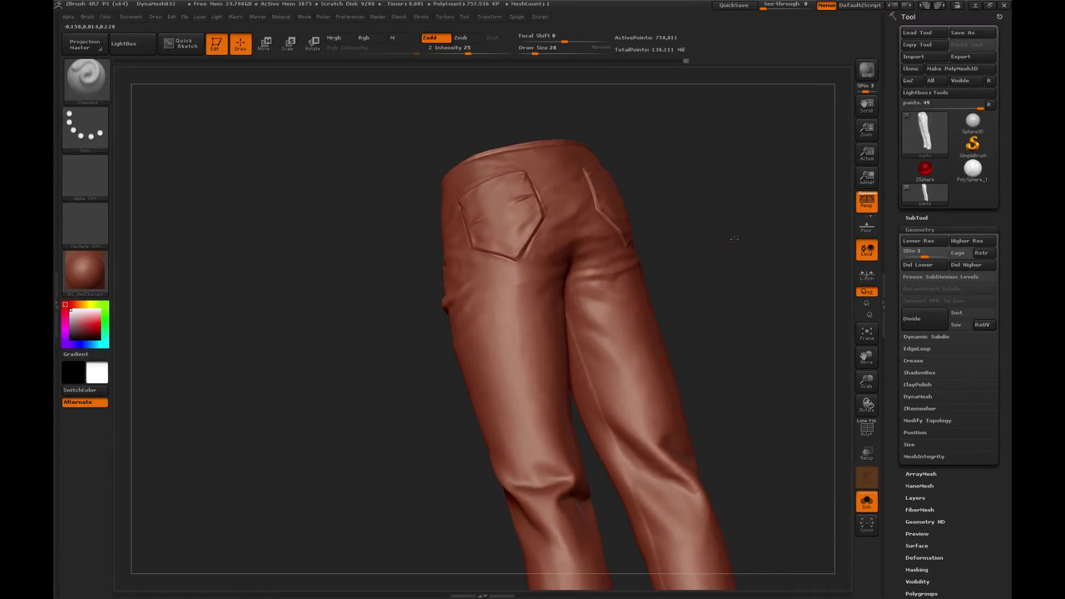
left_click_drag(732, 237, 711, 244)
left_click_drag(528, 311, 524, 335, "shift")
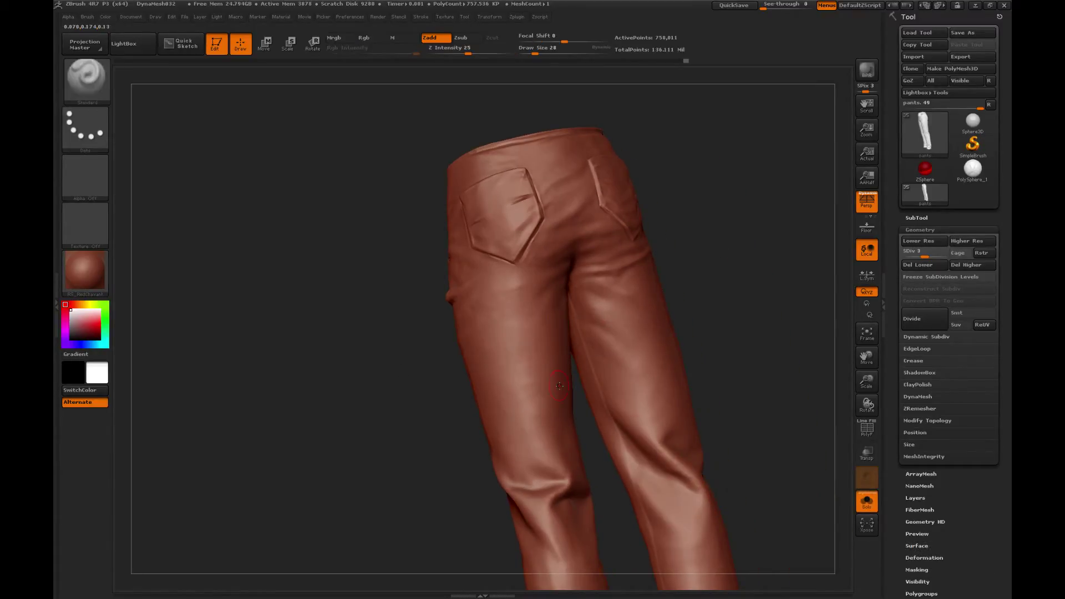
Build up and smooth the back of the upper thighs with the Clay brush at draw size 32.
key("b")
left_click(211, 312)
left_click_drag(764, 256, 746, 266)
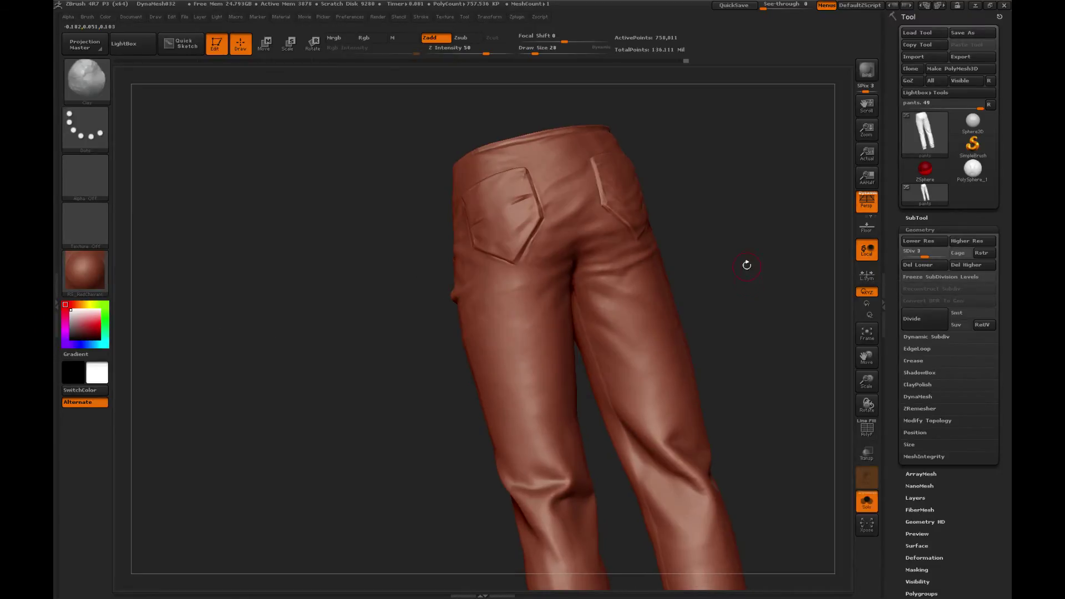
key("bracketleft")
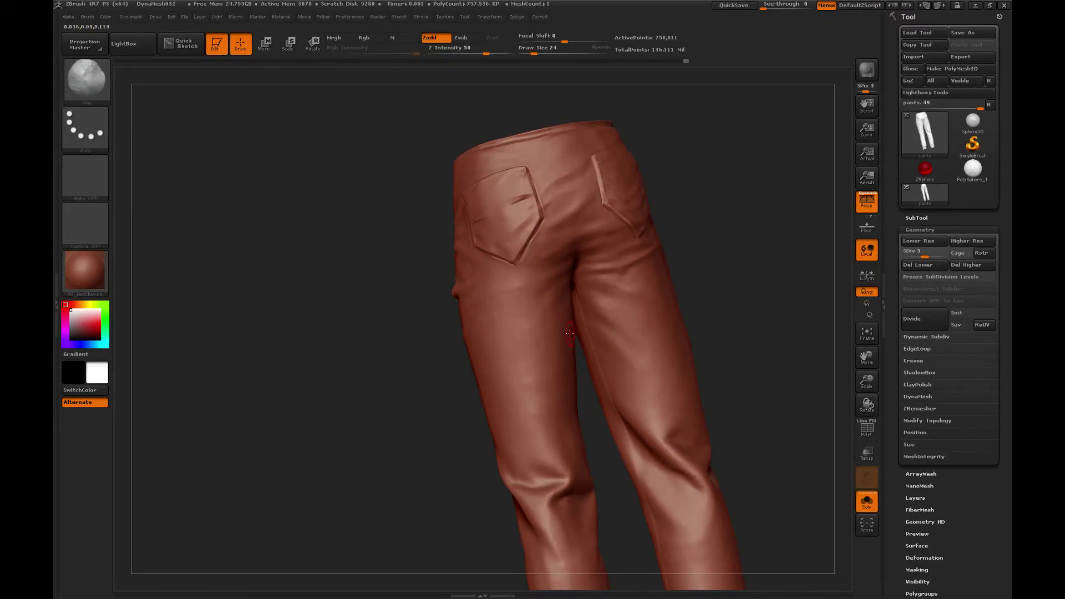
left_click_drag(742, 248, 711, 247)
key("bracketright")
key("bracketright")
key("bracketright")
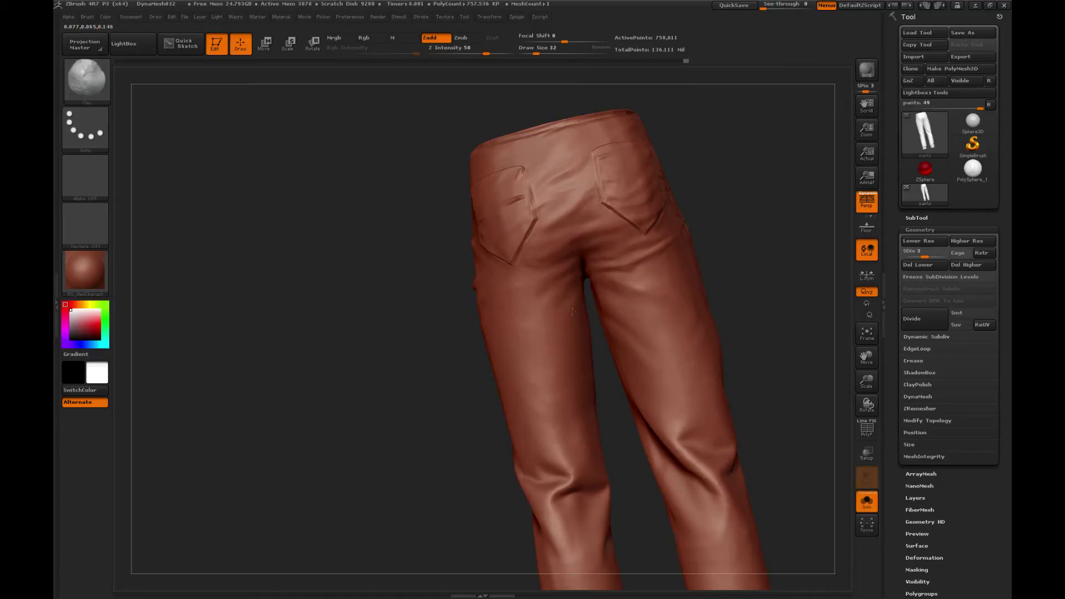
key("shift")
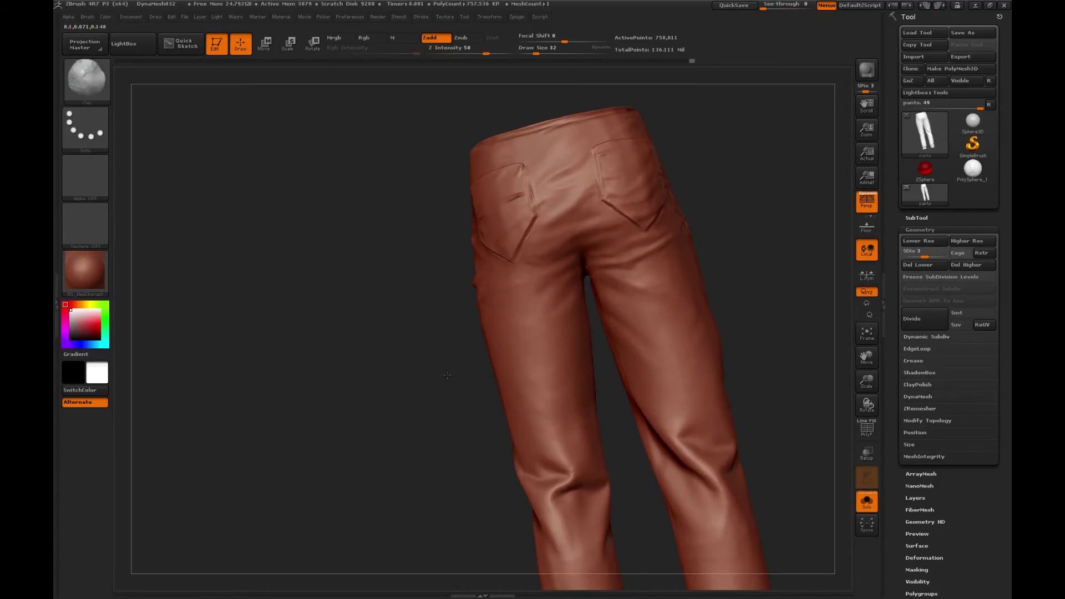
left_click_drag(447, 375, 455, 331, "alt")
left_click_drag(454, 331, 470, 332)
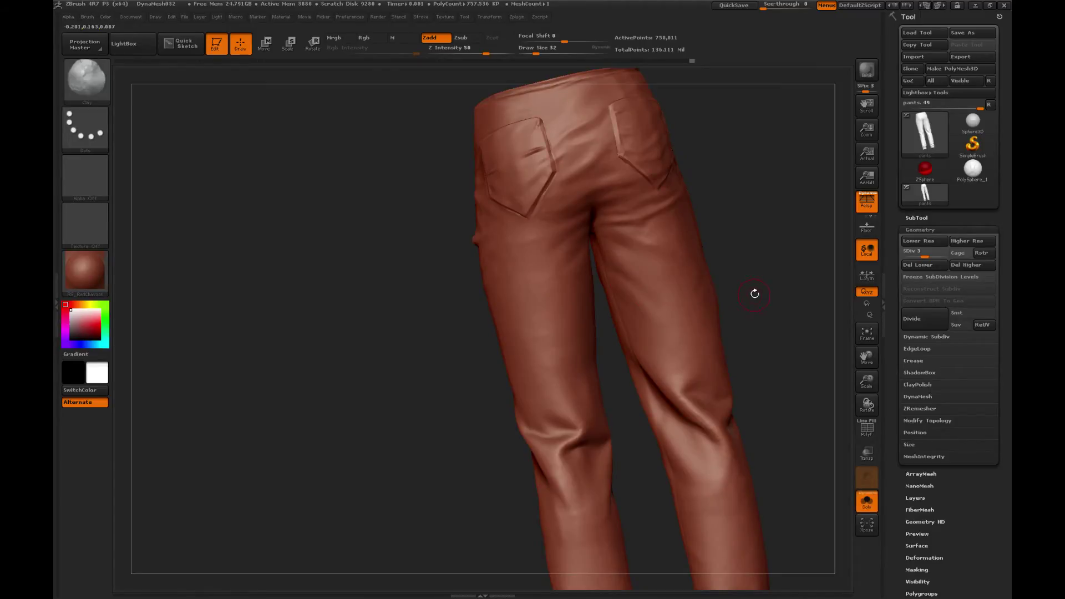
Switch to the Standard brush at draw size 32 and refine the front hip and upper thigh.
mouse_move(755, 294)
left_mouse_down()
mouse_move(784, 293)
mouse_move(783, 226)
mouse_move(777, 257)
left_mouse_up()
key("b")
key("s")
key("t")
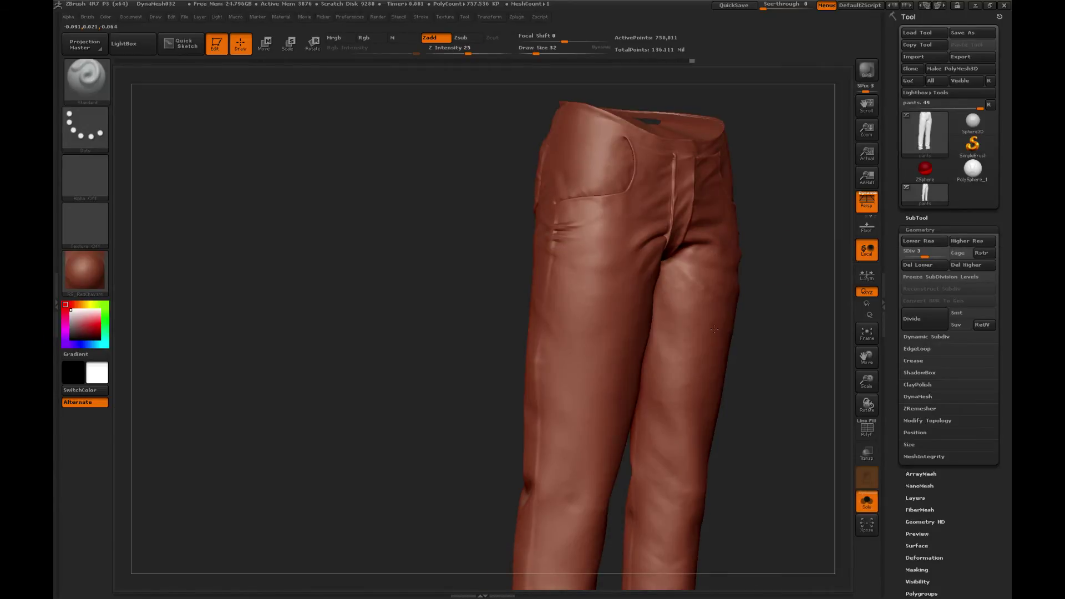
left_click_drag(714, 329, 643, 395, "alt")
left_click_drag(445, 241, 463, 259)
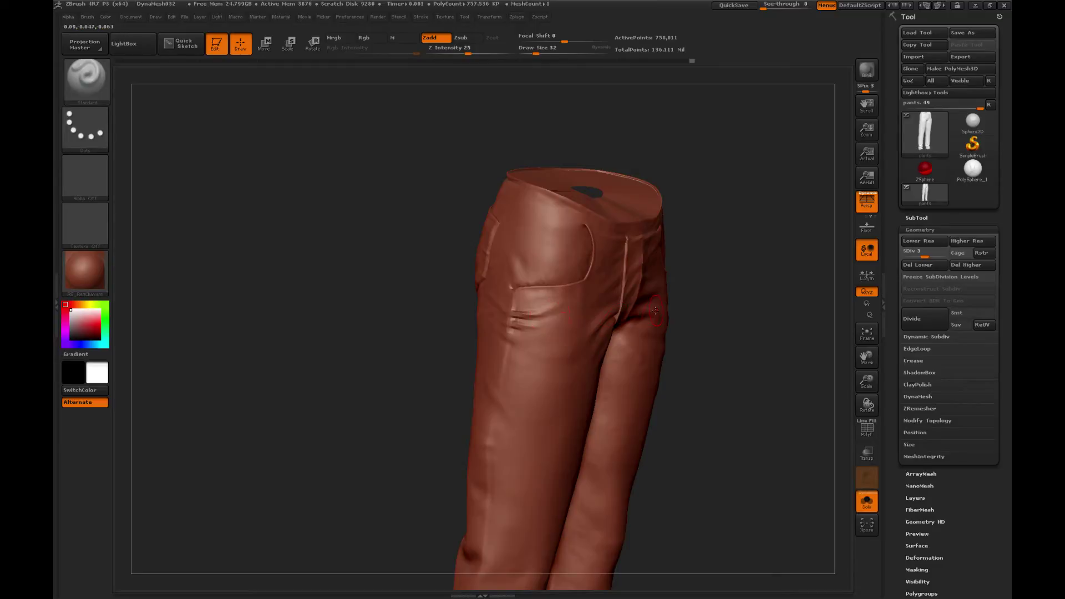
Sharpen the folds around the crotch and below the front pocket with the Pinch brush at draw size 32.
key("b")
key("p")
key("i")
left_click_drag(721, 333, 660, 325)
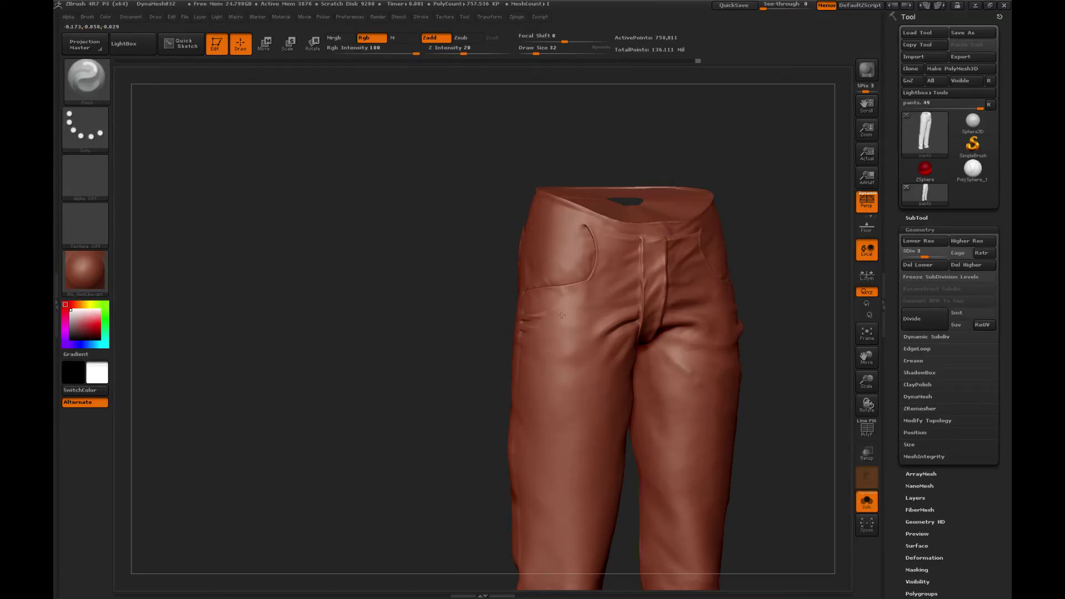
left_click_drag(787, 317, 706, 264, "alt")
Fill out and smooth the front of the thighs with the Clay brush at draw size 48.
key("b")
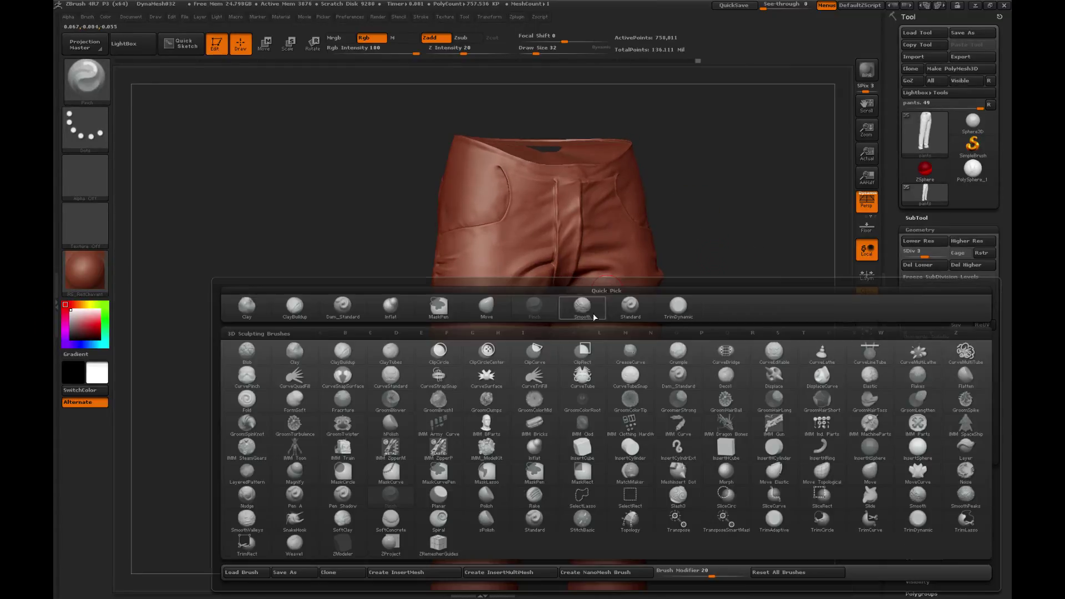
left_click(247, 305)
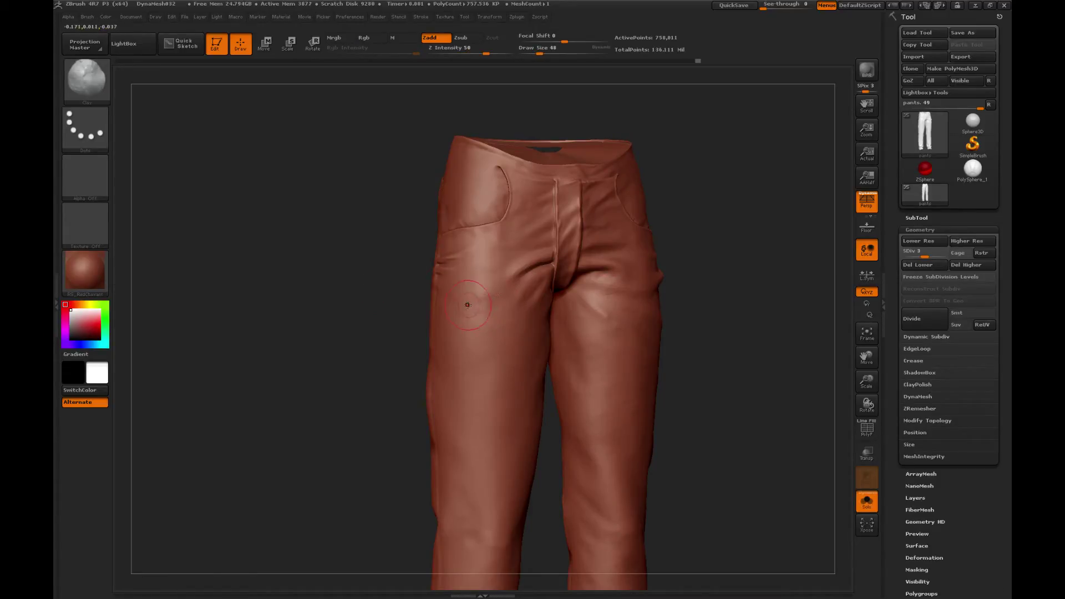
key("shift")
mouse_move(867, 382)
left_mouse_down()
mouse_move(870, 291)
mouse_move(868, 397)
left_mouse_up()
mouse_move(808, 472)
left_mouse_down("alt")
mouse_move(809, 370)
mouse_move(806, 383)
mouse_move(833, 386)
mouse_move(799, 383)
left_mouse_up("alt")
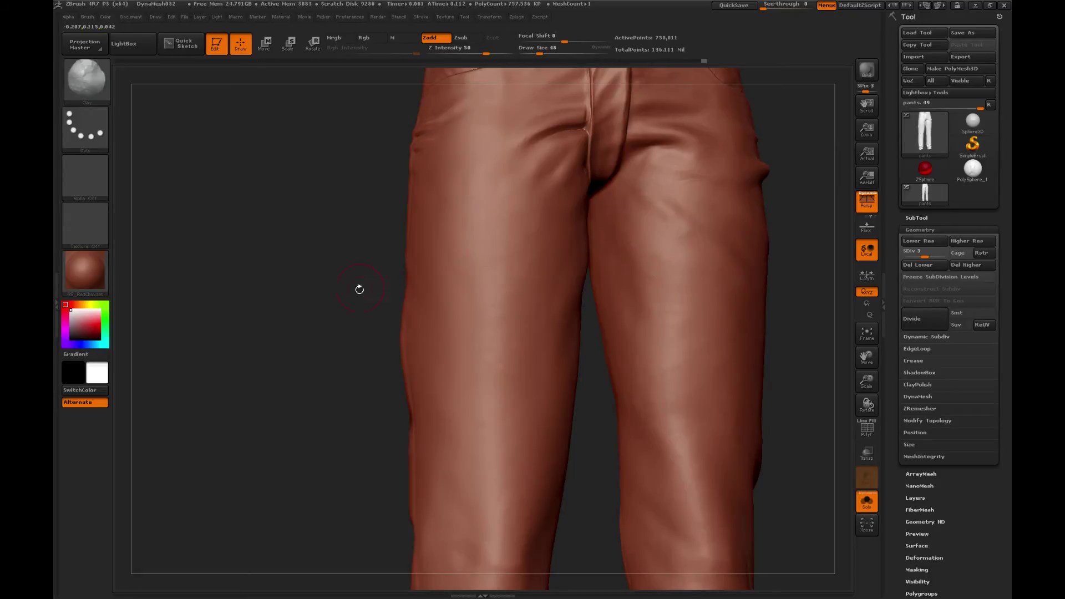
left_click_drag(359, 288, 335, 301)
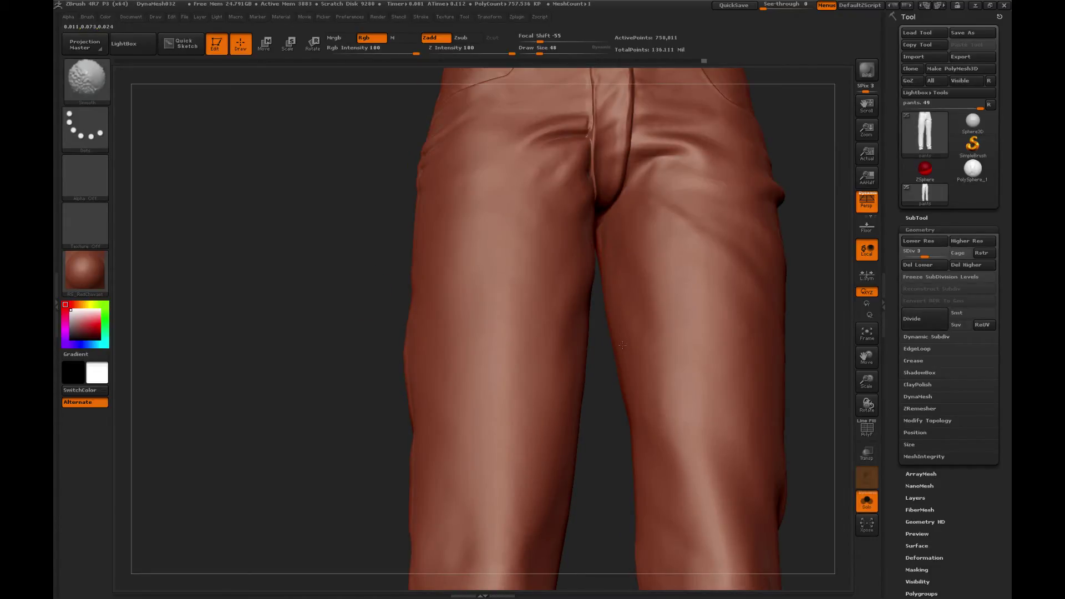
Lower the mesh to subdivision level 2 and refine the front of the thighs with the Standard brush at draw size 48.
key("shift+d")
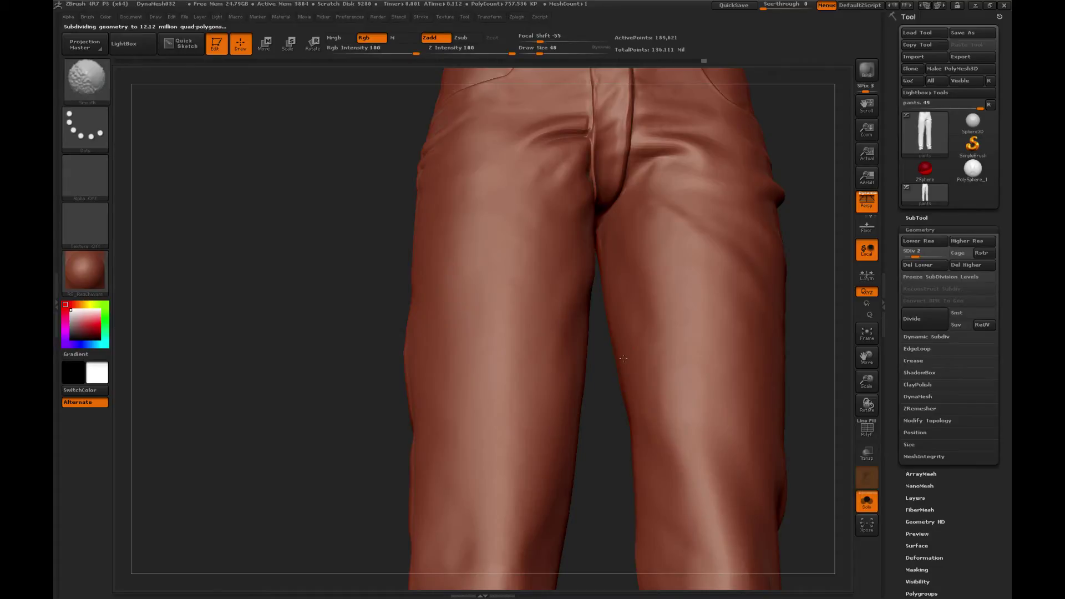
mouse_move(870, 383)
left_mouse_down()
mouse_move(809, 333)
mouse_move(794, 358)
mouse_move(722, 358)
left_mouse_up()
key("b")
left_click(686, 312)
left_click_drag(868, 383, 644, 325)
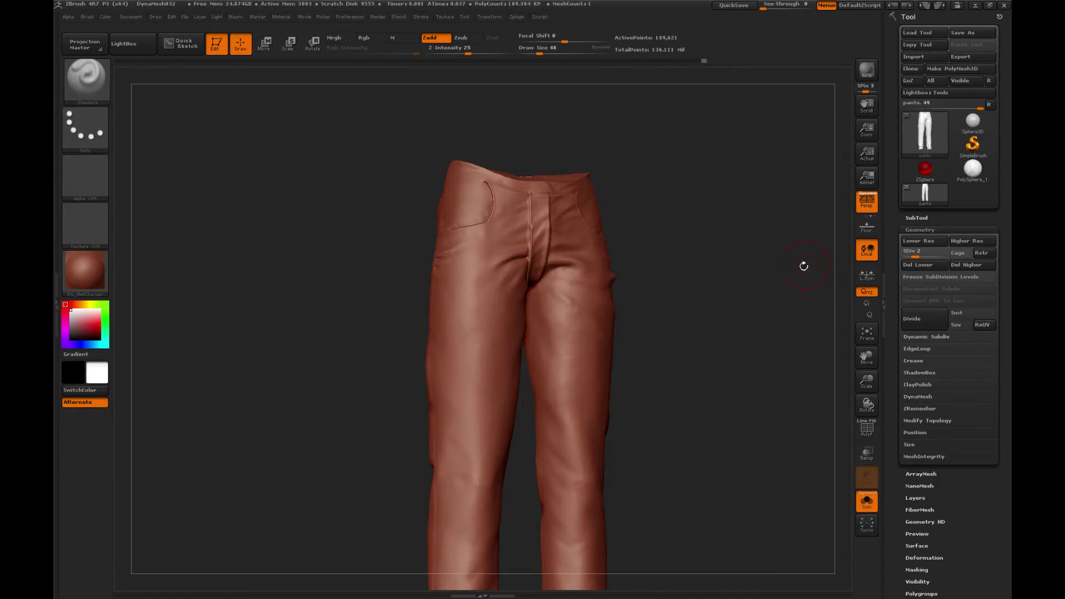
Tighten and smooth the crotch folds beside the fly with the Pinch brush at draw size 48.
mouse_move(757, 290)
left_mouse_down()
mouse_move(671, 301)
mouse_move(725, 293)
mouse_move(759, 377)
left_mouse_up()
key("b")
left_click(542, 312)
left_click_drag(738, 303, 697, 302)
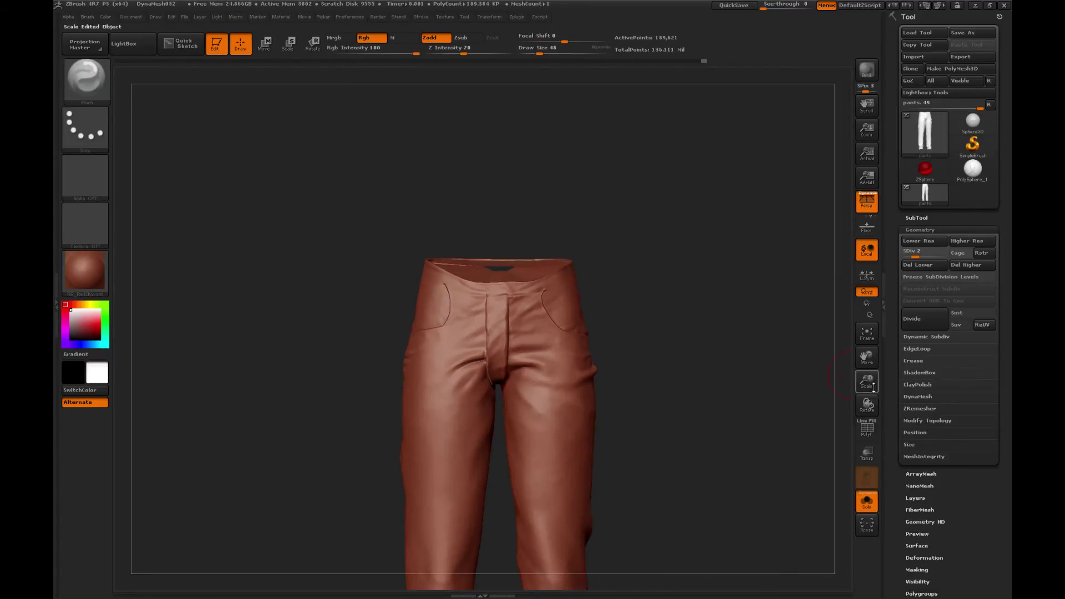
left_click_drag(868, 384, 871, 427)
mouse_move(754, 328)
left_mouse_down()
mouse_move(758, 349)
mouse_move(750, 311)
mouse_move(822, 383)
left_mouse_up()
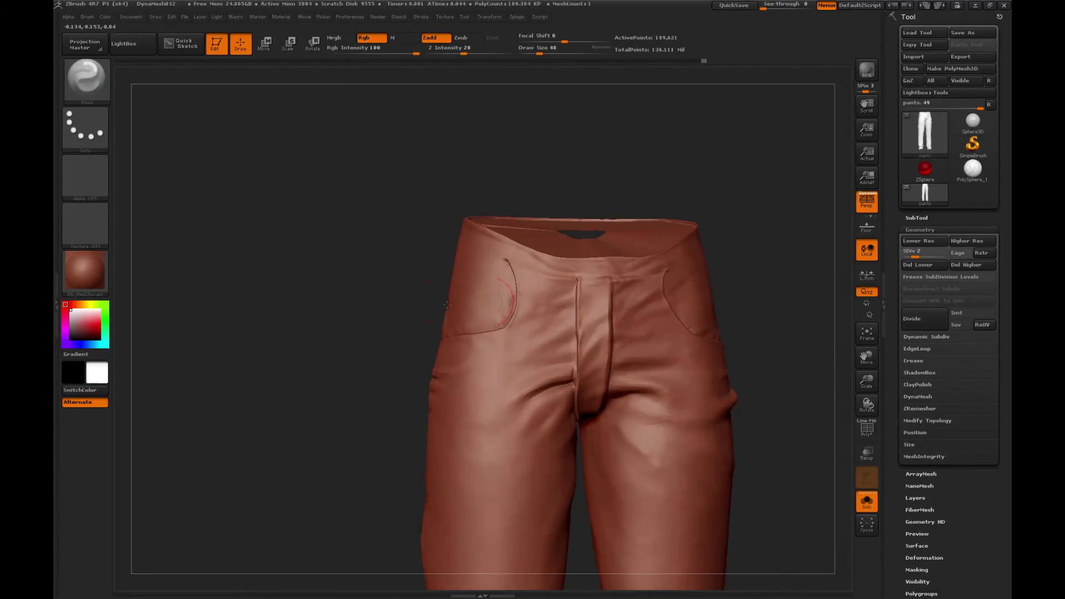
left_click_drag(515, 398, 533, 390)
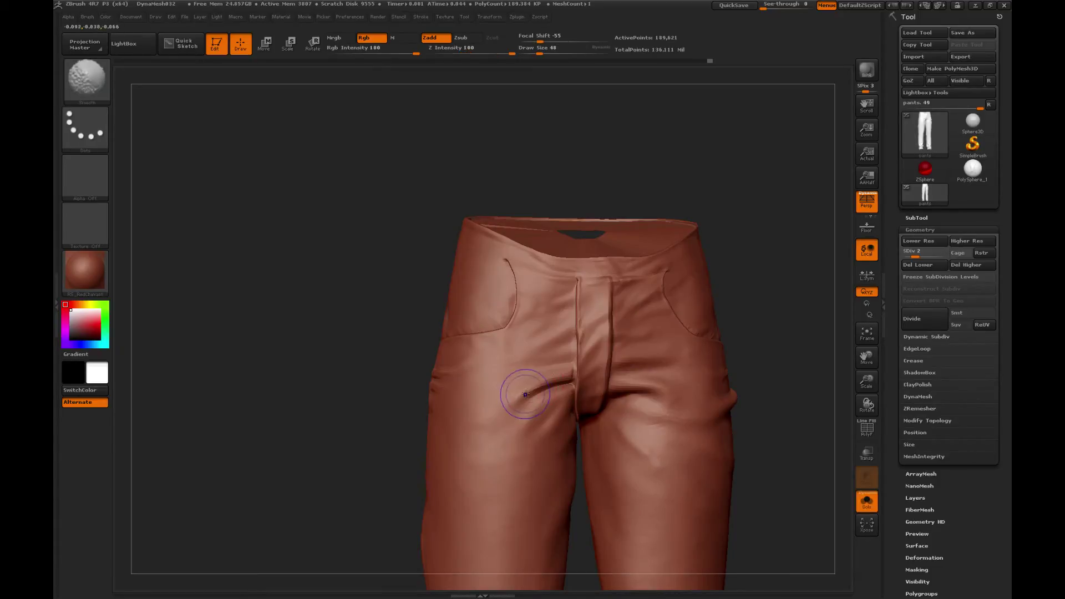
left_click_drag(760, 266, 519, 223, "alt")
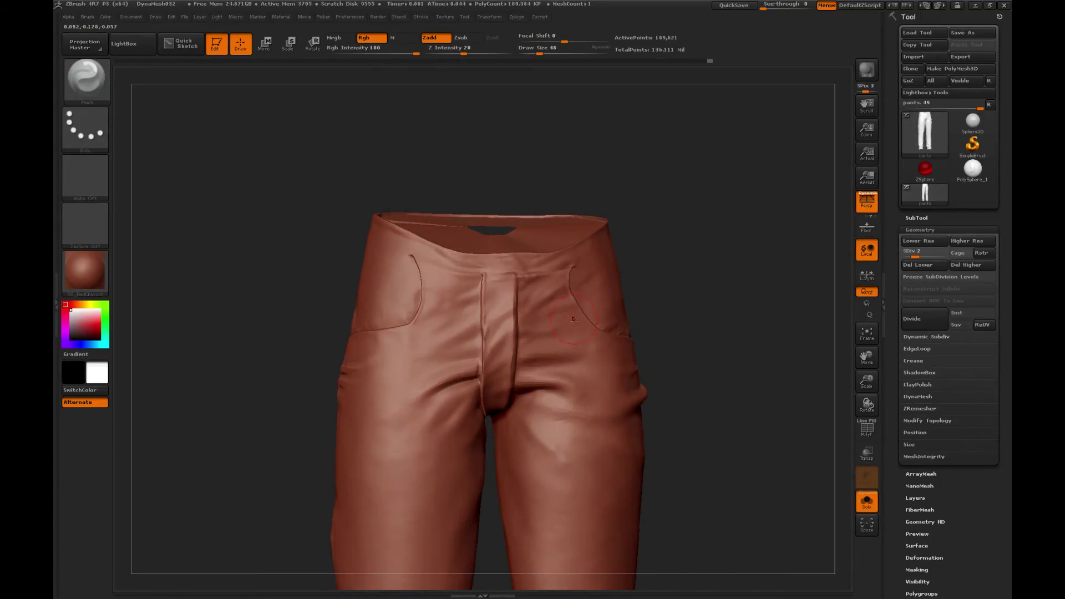
Return to subdivision level 3 and shape and smooth the folds across the front upper thighs with the Standard brush.
key("b")
left_click(596, 325)
mouse_move(688, 314)
left_mouse_down("alt")
mouse_move(720, 307)
mouse_move(685, 311)
left_mouse_up("alt")
key("d")
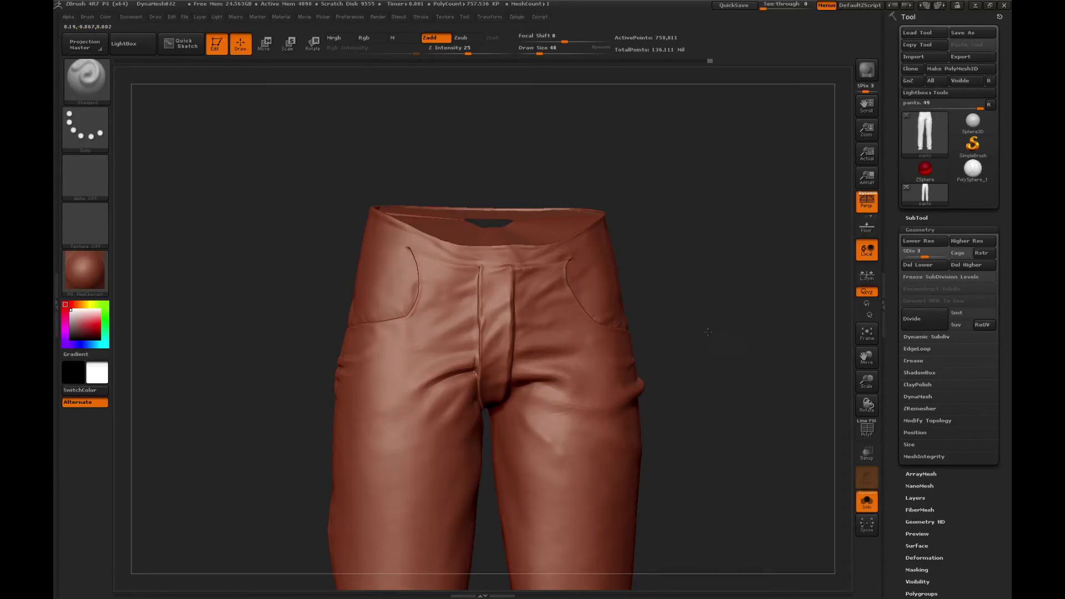
mouse_move(741, 328)
left_mouse_down()
mouse_move(727, 337)
mouse_move(708, 279)
left_mouse_up()
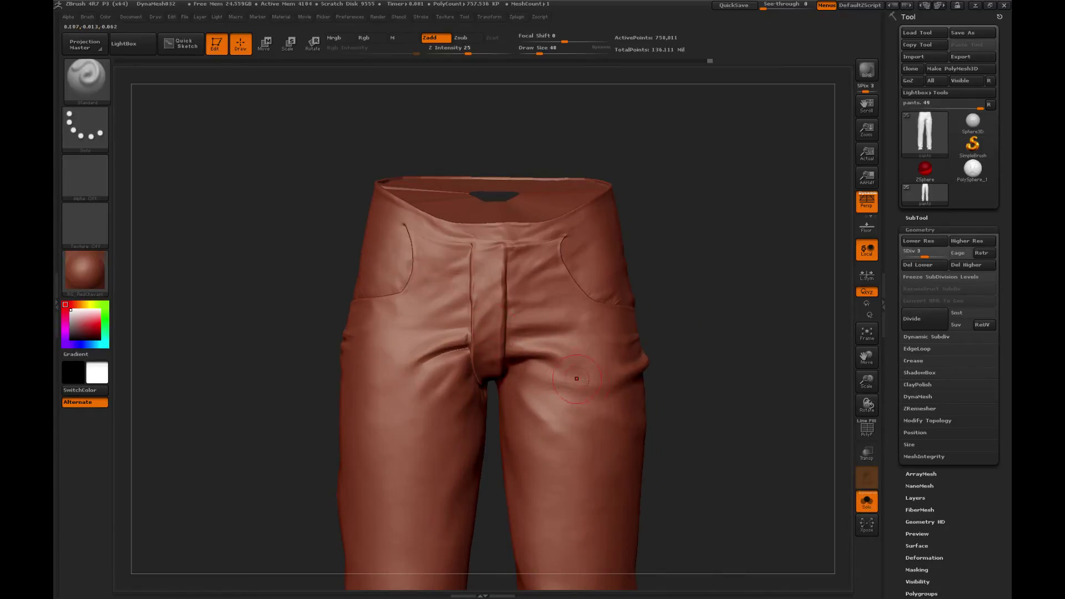
key("shift")
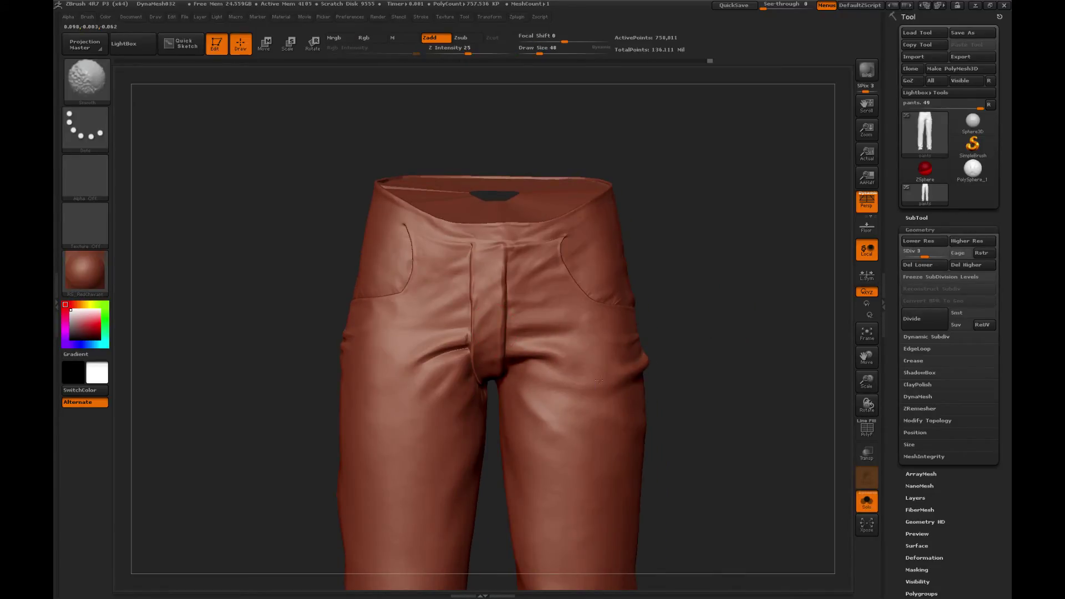
left_click_drag(701, 378, 673, 372)
key("shift")
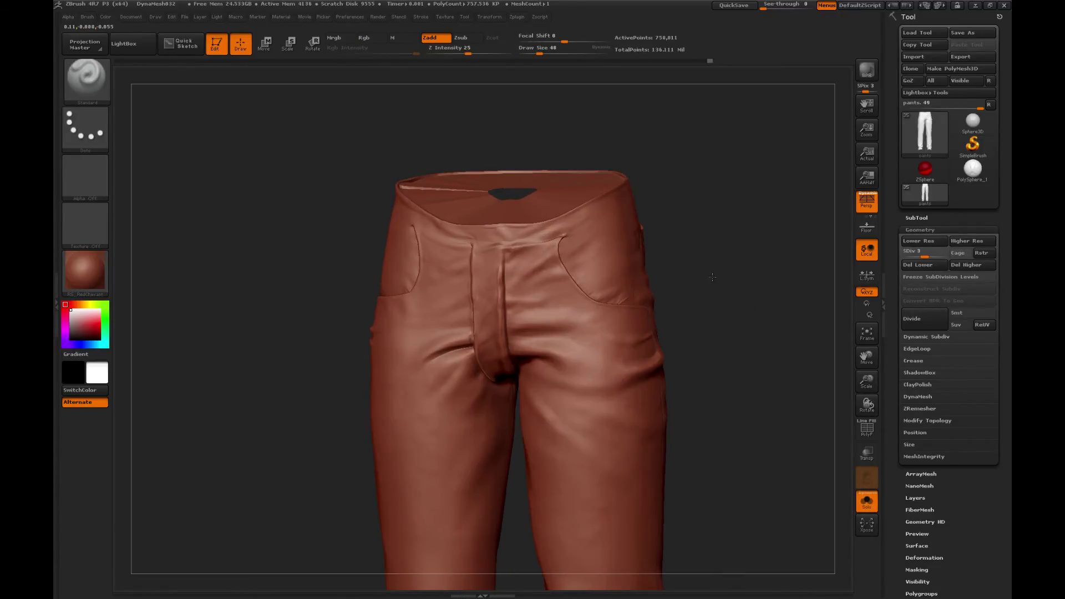
left_click_drag(688, 261, 696, 282)
Sharpen the creases running out from the fly with the Pinch brush at draw size 48 and smooth their ends.
key("b")
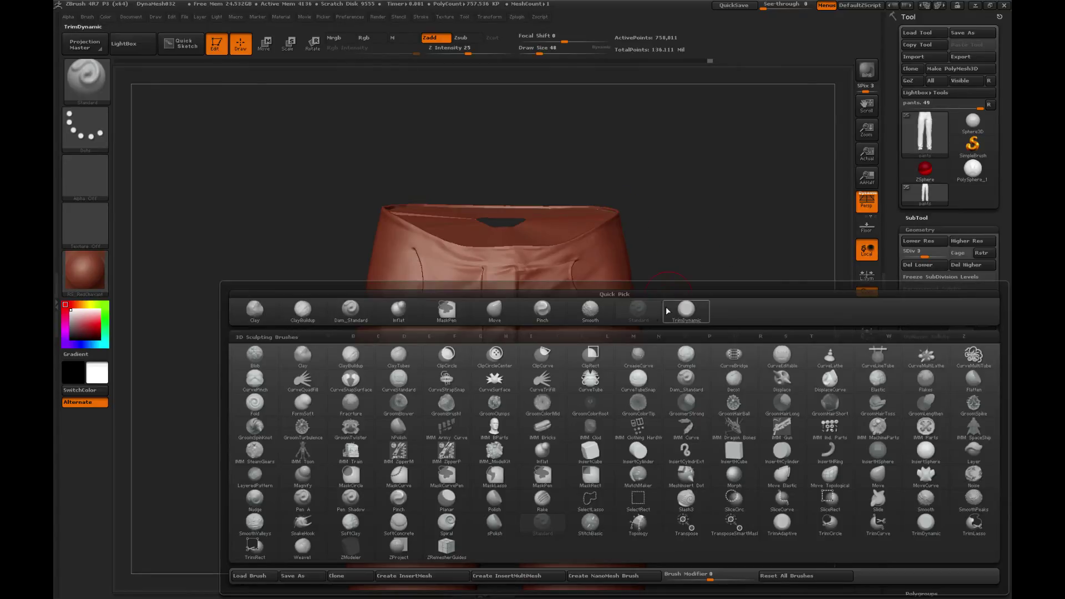
left_click(543, 312)
right_click_drag(547, 351, 552, 349, "alt")
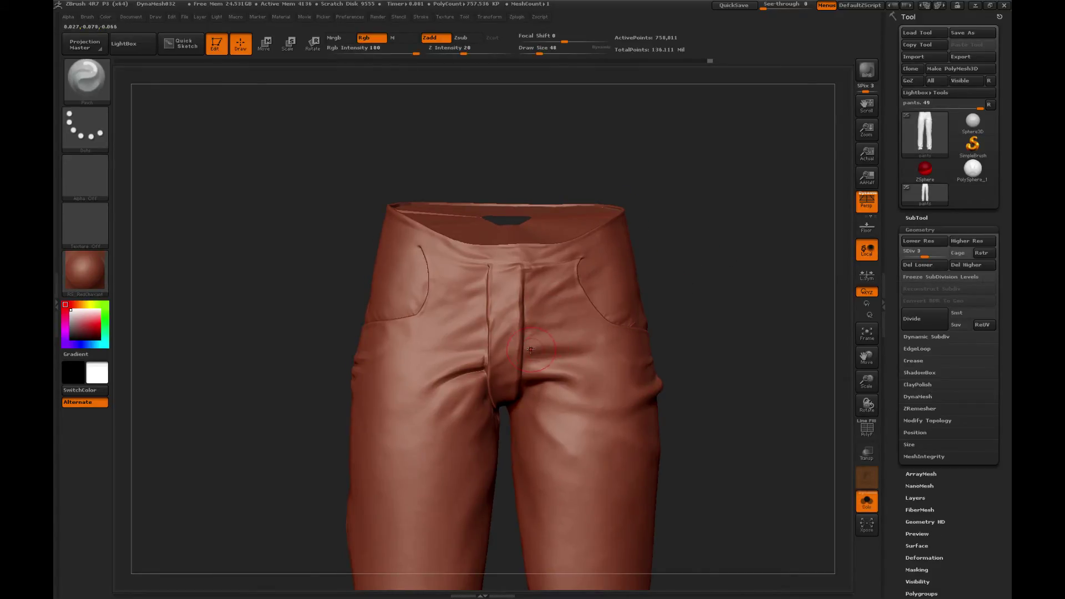
left_click_drag(721, 290, 710, 312)
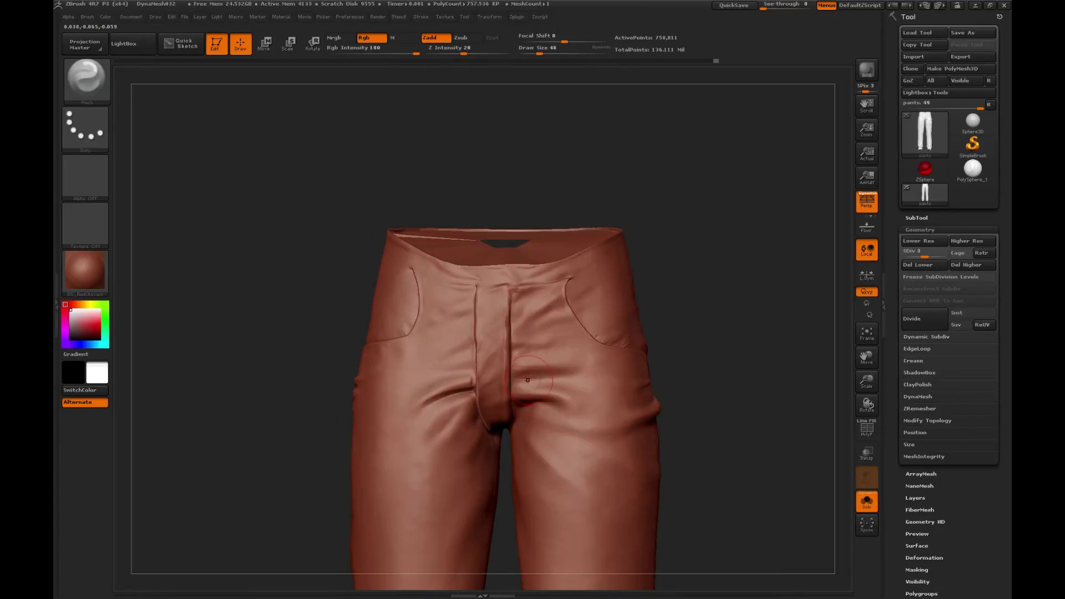
left_click_drag(508, 390, 522, 373, "shift")
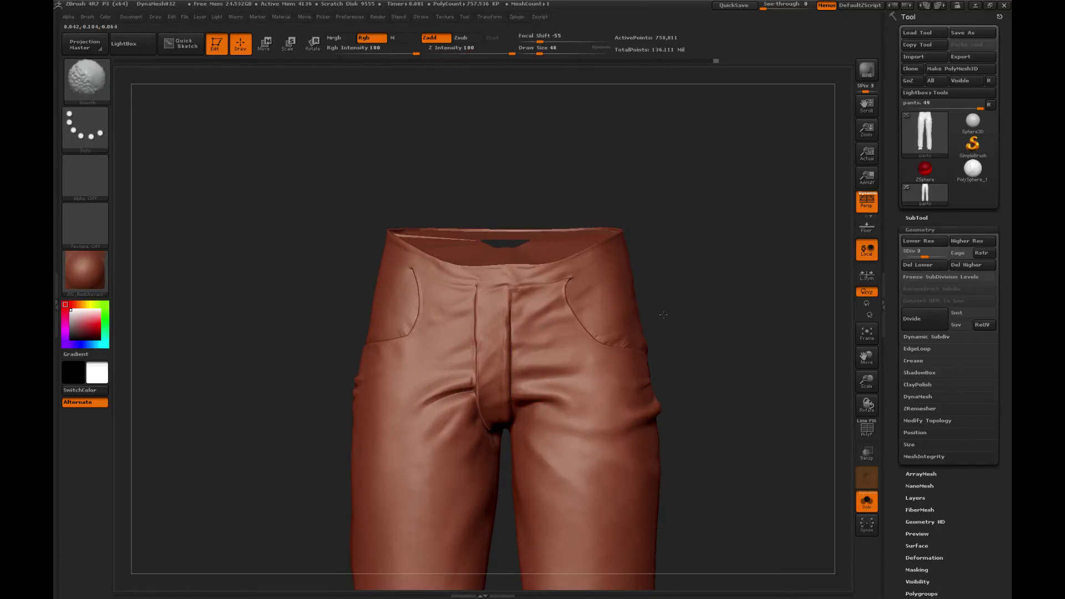
mouse_move(714, 281)
left_mouse_down()
mouse_move(732, 274)
mouse_move(739, 245)
left_mouse_up()
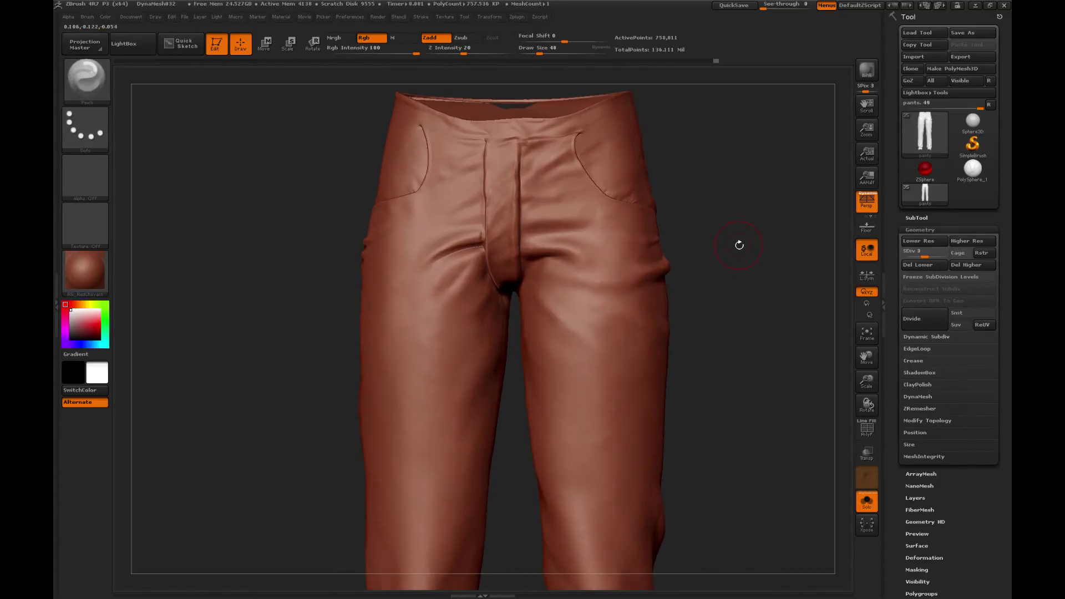
Sculpt extra folds beside the crotch on the front thighs with the Standard brush at draw size 48.
key("b")
left_click(655, 259)
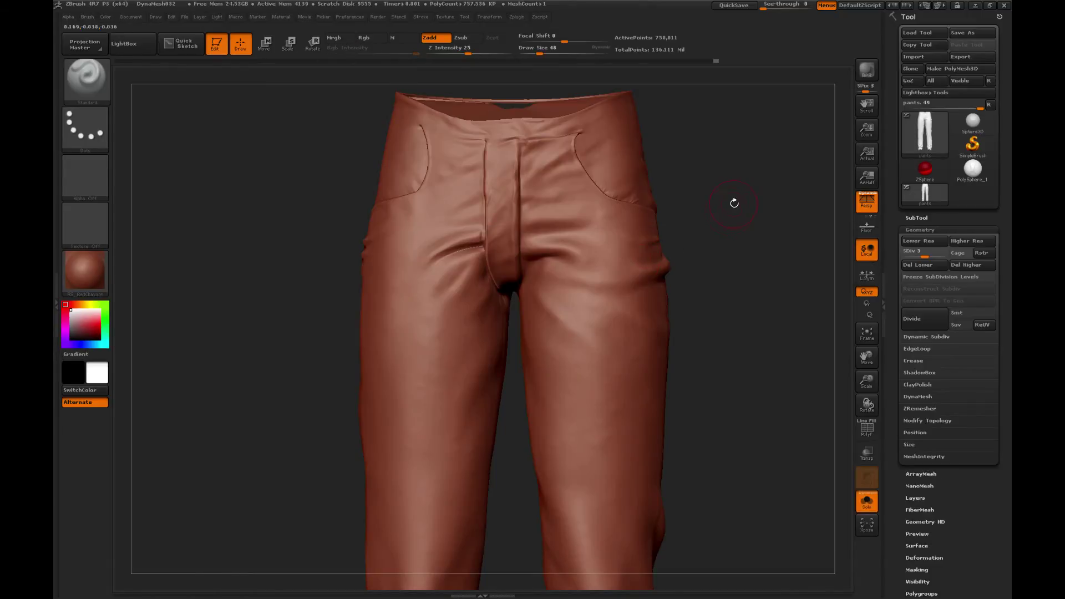
left_click_drag(734, 203, 535, 308)
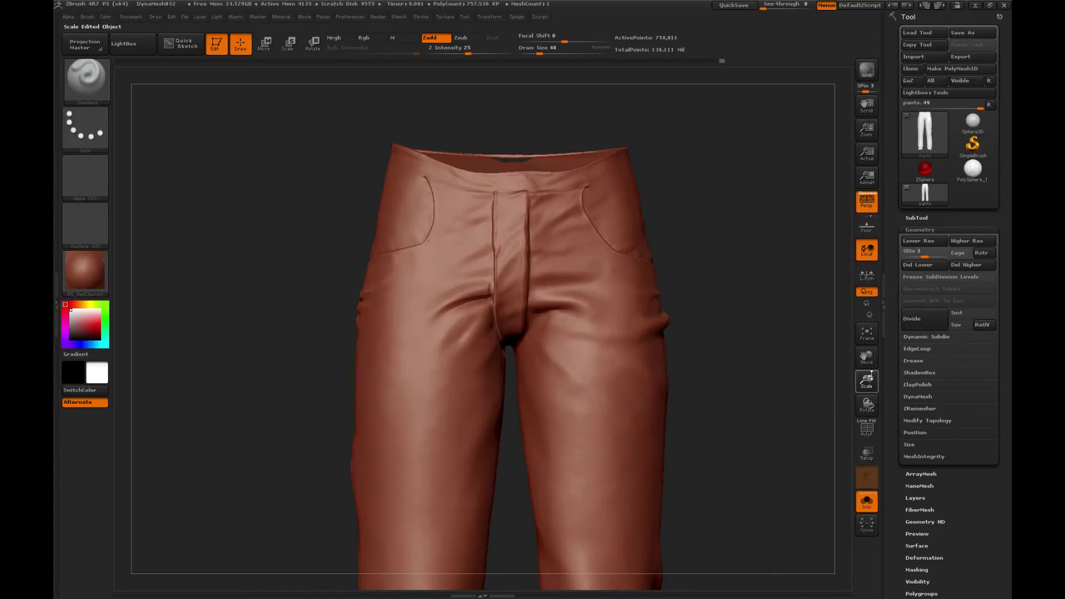
Tighten the folds on the back of the thighs below the back pockets with the Pinch brush at draw size 48.
mouse_move(867, 382)
left_mouse_down()
mouse_move(816, 299)
mouse_move(777, 411)
mouse_move(699, 411)
mouse_move(658, 394)
mouse_move(660, 357)
left_mouse_up()
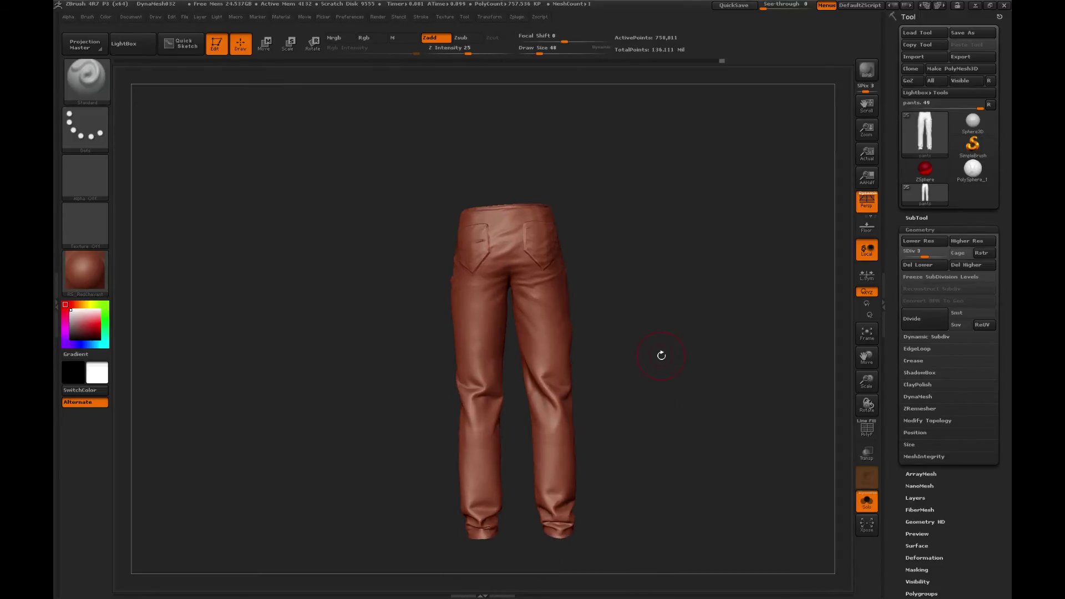
key("b")
left_click(549, 310)
mouse_move(872, 358)
left_mouse_down()
mouse_move(868, 401)
mouse_move(880, 425)
left_mouse_up()
left_click_drag(729, 361, 748, 364)
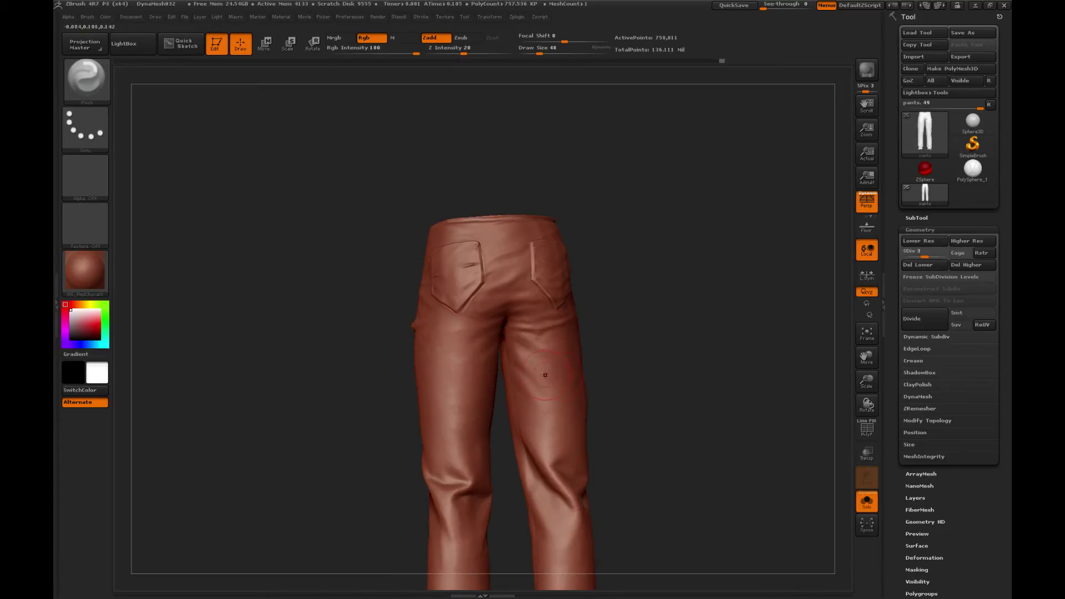
Sculpt folds on the hip beside the outer end of the front pocket with the Standard brush at draw size 32 and smooth them.
mouse_move(612, 354)
left_mouse_down()
mouse_move(658, 352)
mouse_move(680, 381)
left_mouse_up()
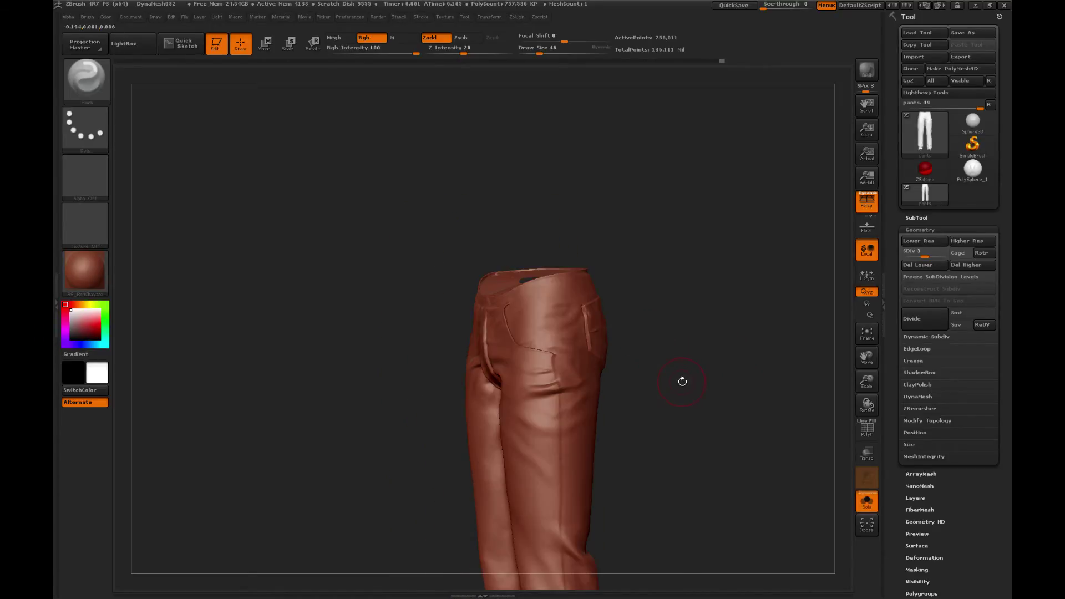
key("b")
key("s")
key("t")
left_click_drag(709, 312, 615, 282, "alt")
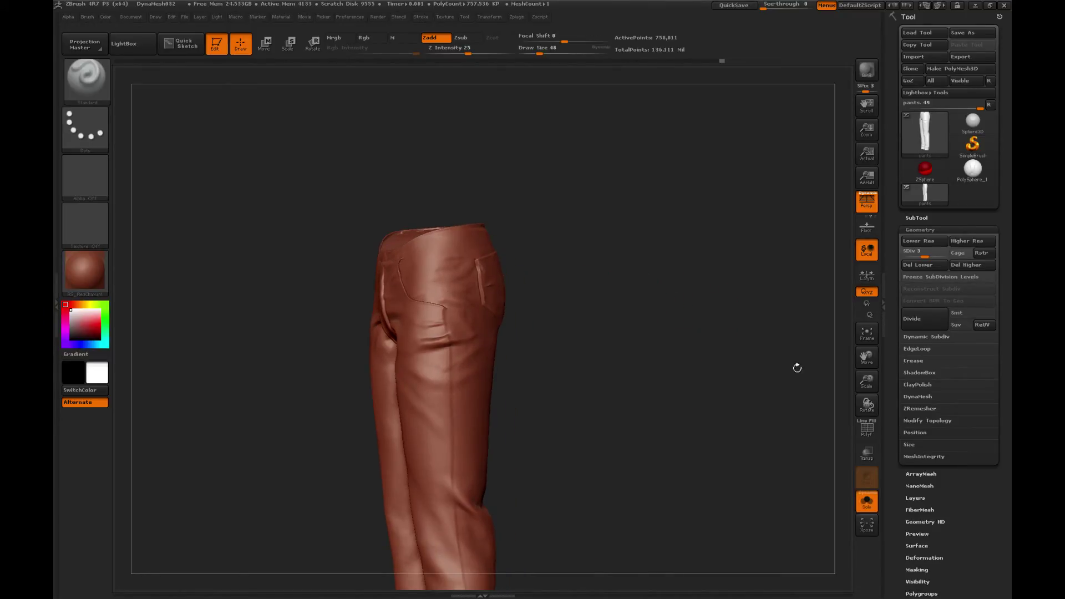
left_click_drag(867, 382, 888, 477)
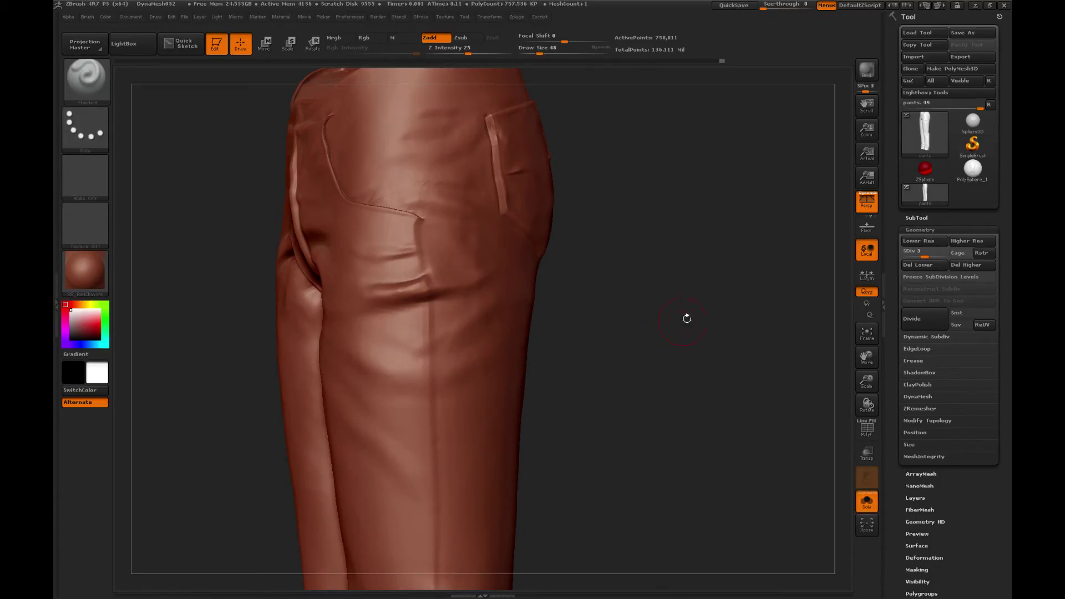
left_click_drag(675, 248, 677, 294)
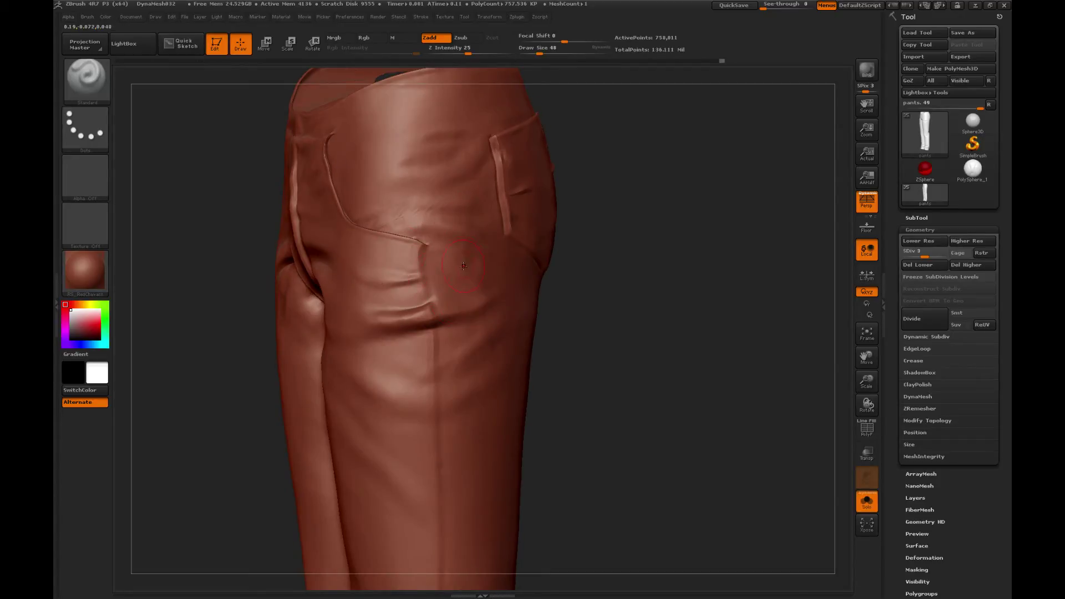
key("bracketleft")
key("bracketright")
key("shift")
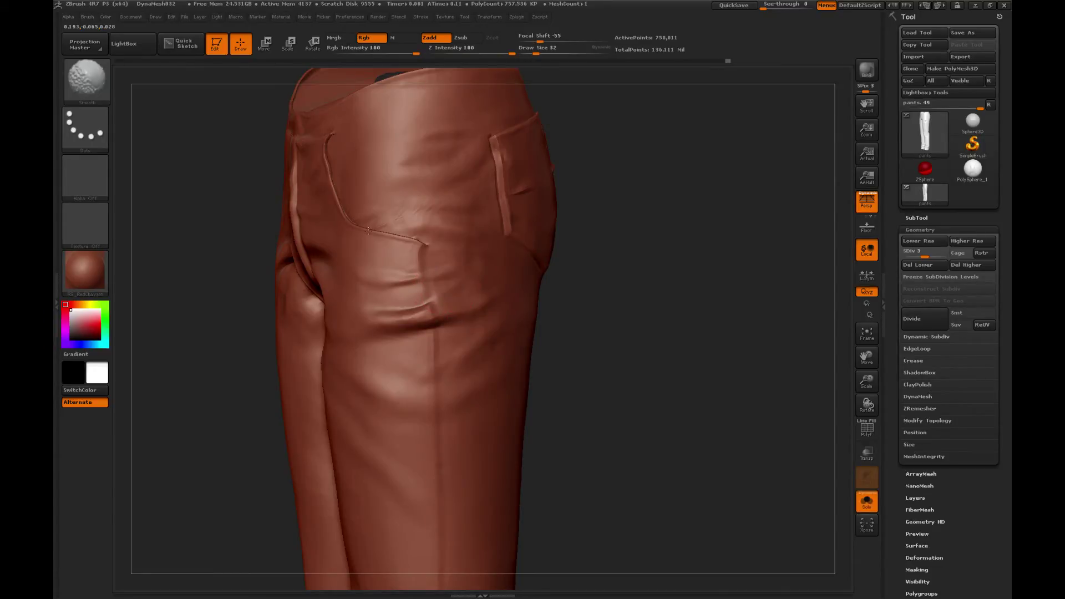
Add more folds across the hip between the front and back pockets with the Standard brush and soften them with Smooth.
left_click_drag(637, 216, 624, 235)
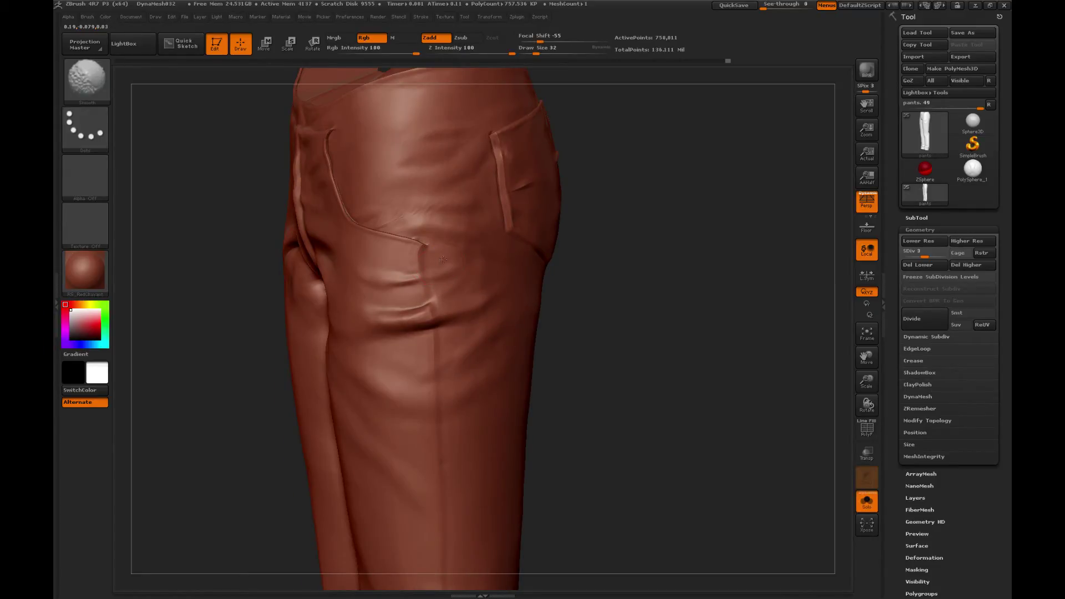
mouse_move(634, 203)
left_mouse_down()
mouse_move(686, 273)
mouse_move(471, 345)
left_mouse_up()
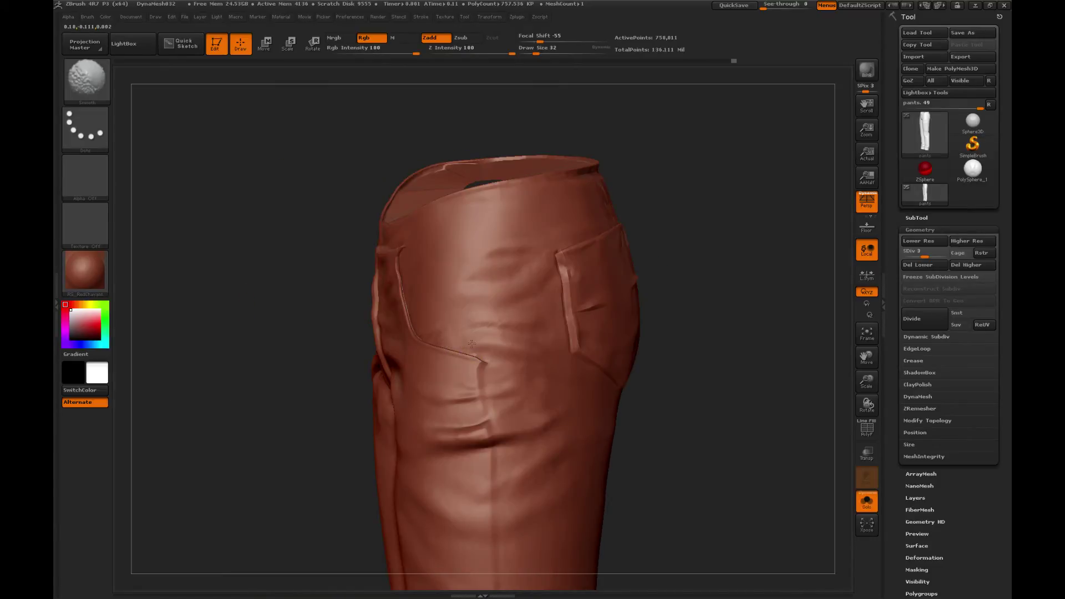
mouse_move(682, 272)
left_mouse_down()
mouse_move(462, 344)
mouse_move(499, 346)
left_mouse_up()
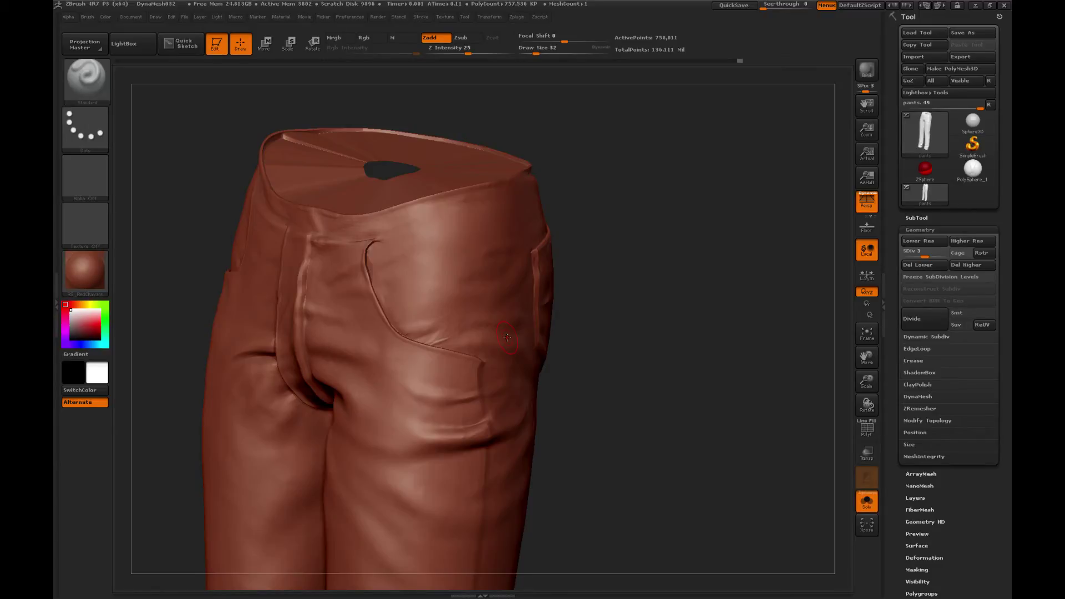
left_click_drag(704, 337, 450, 336)
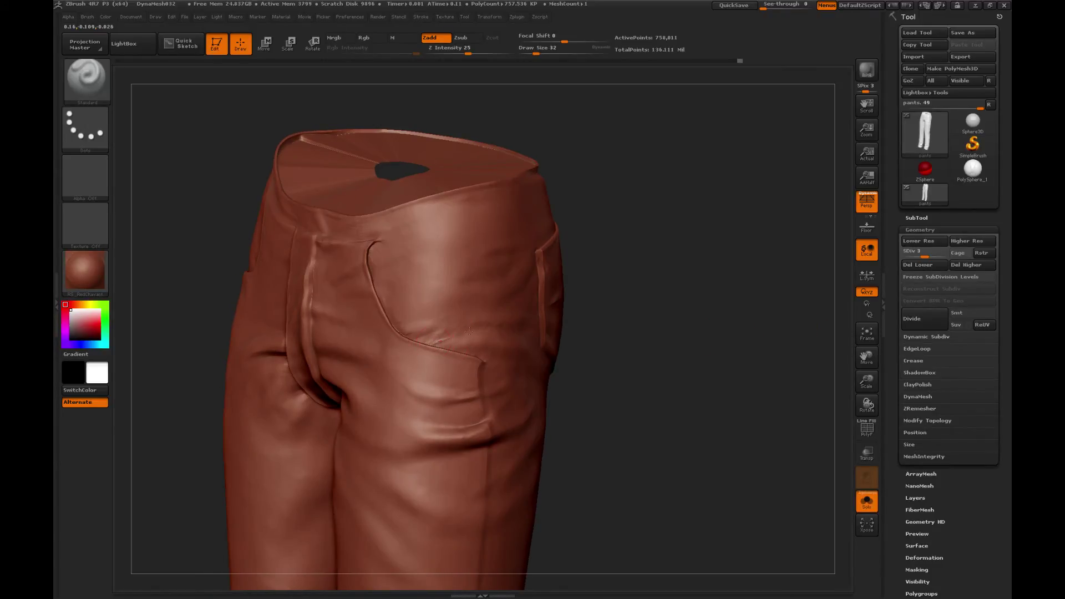
key("shift")
left_click_drag(618, 236, 484, 316)
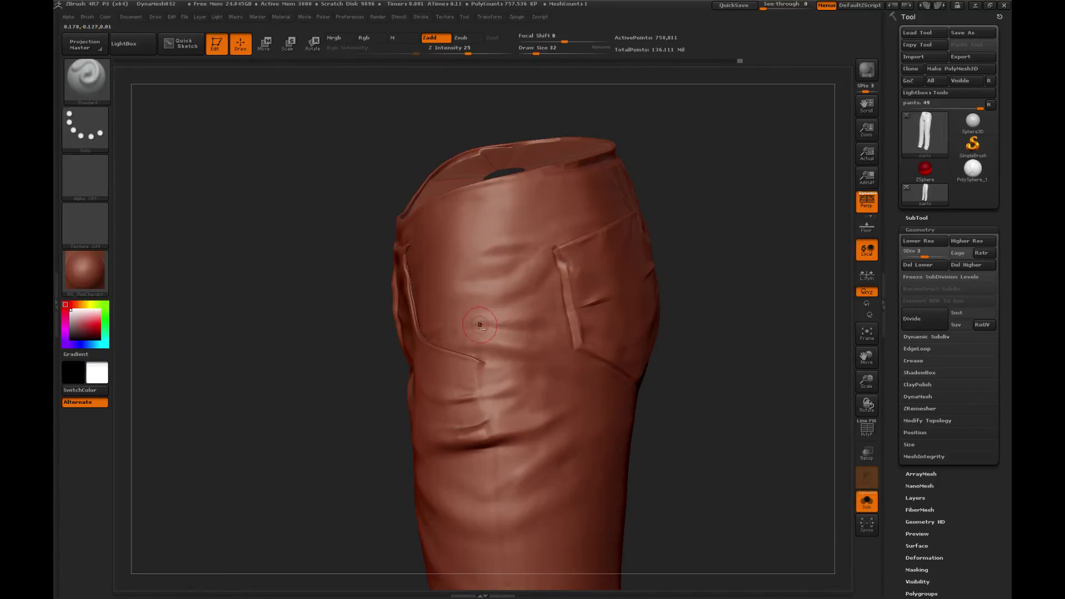
key("shift")
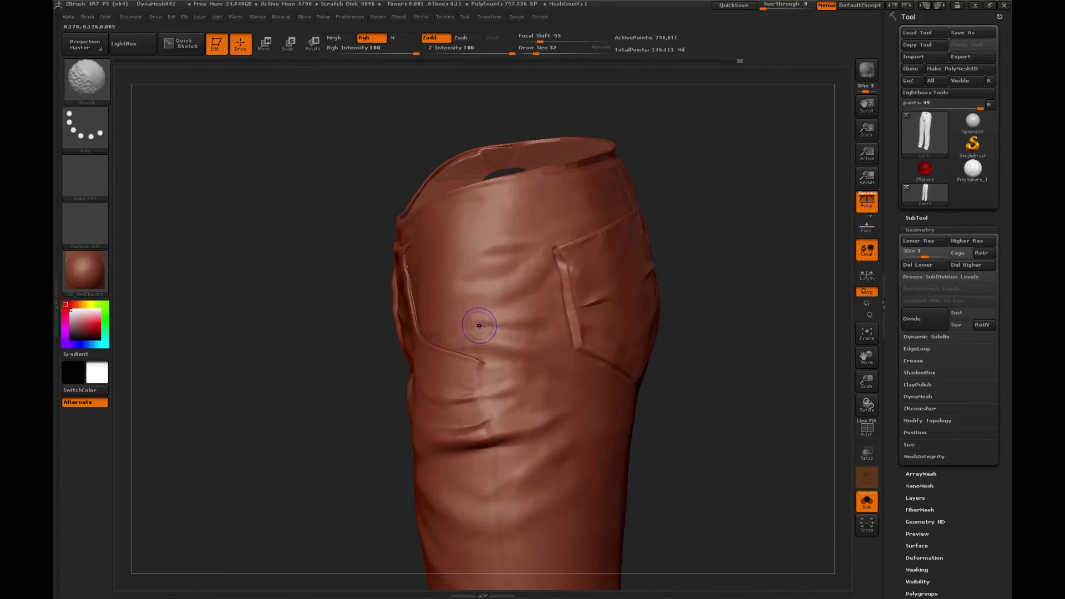
mouse_move(697, 238)
left_mouse_down()
mouse_move(695, 179)
mouse_move(764, 364)
left_mouse_up()
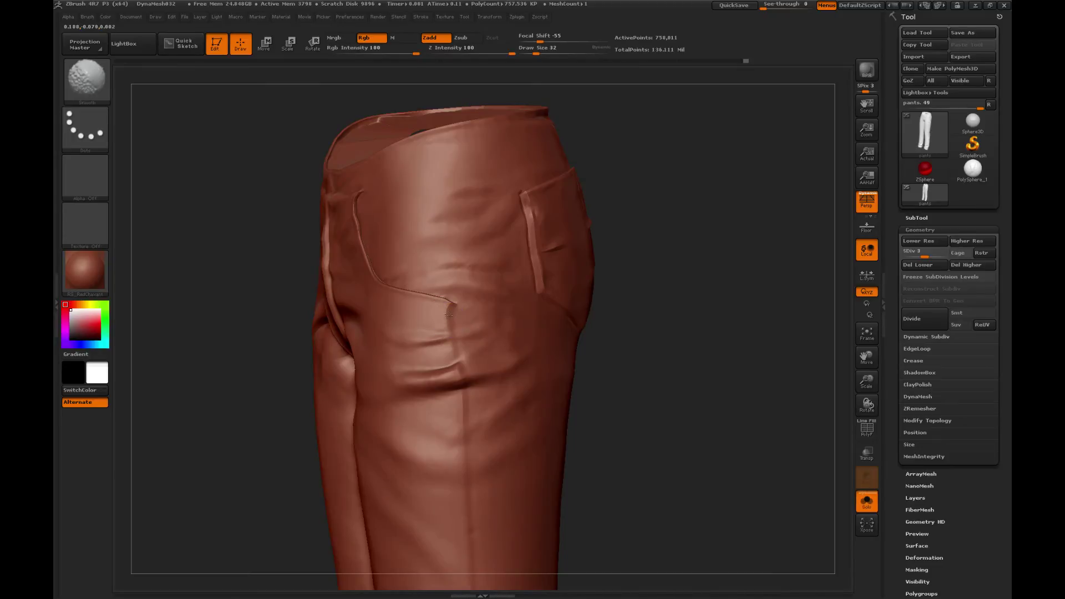
Drop to subdivision level 1, display the polygroups and isolate the front leg panel.
key("shift+d")
key("shift+d")
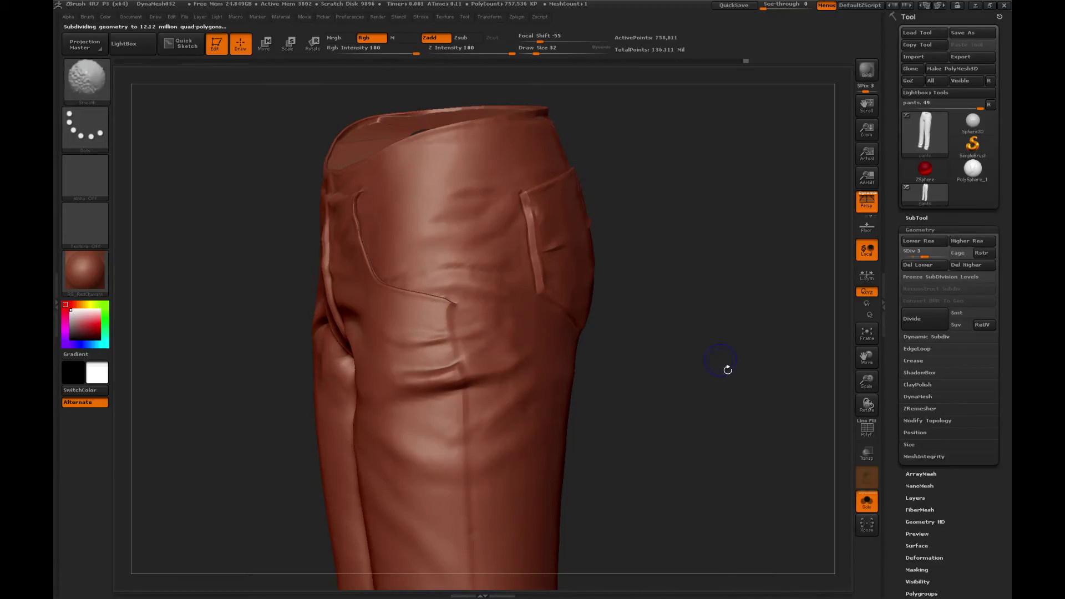
mouse_move(869, 381)
left_mouse_down()
mouse_move(765, 344)
mouse_move(708, 345)
mouse_move(664, 362)
mouse_move(451, 352)
left_mouse_up()
key("shift+f")
key("ctrl+shift")
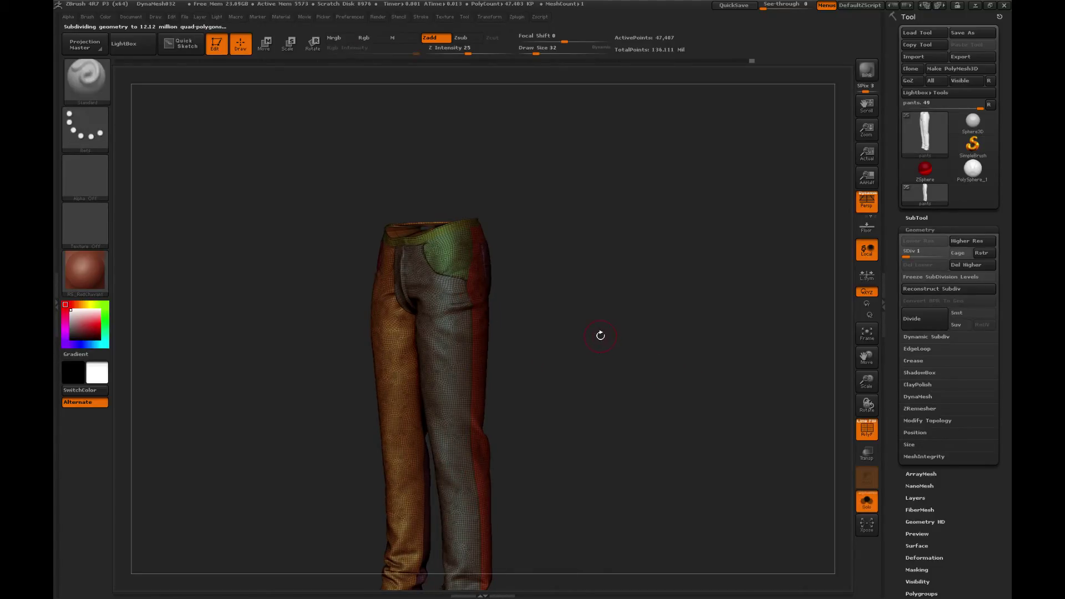
left_click_drag(599, 333, 526, 340)
left_click(486, 340, "ctrl+shift")
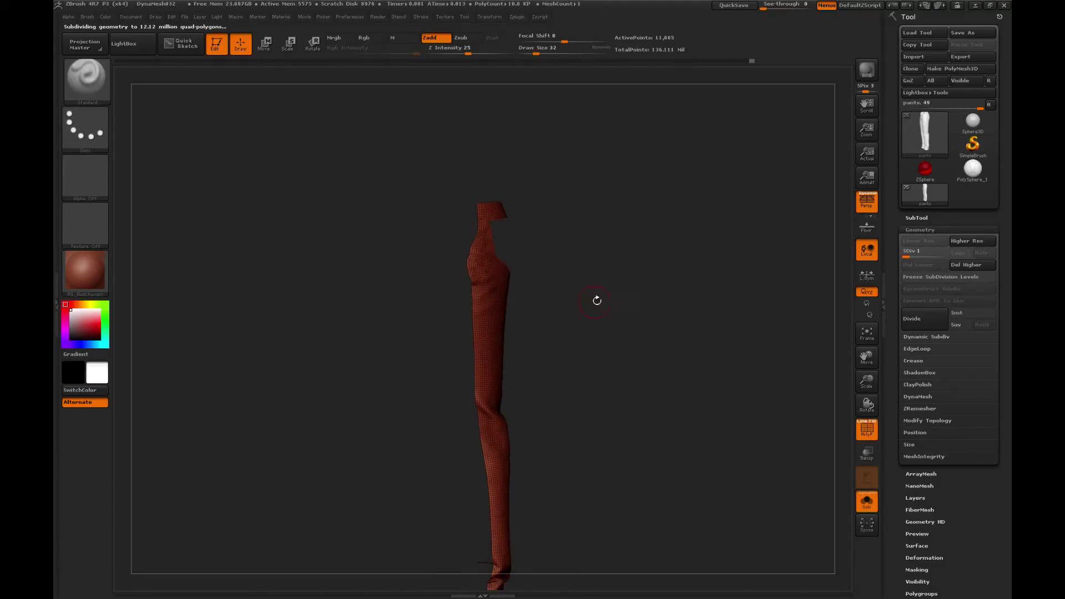
left_click(578, 294, "ctrl+shift")
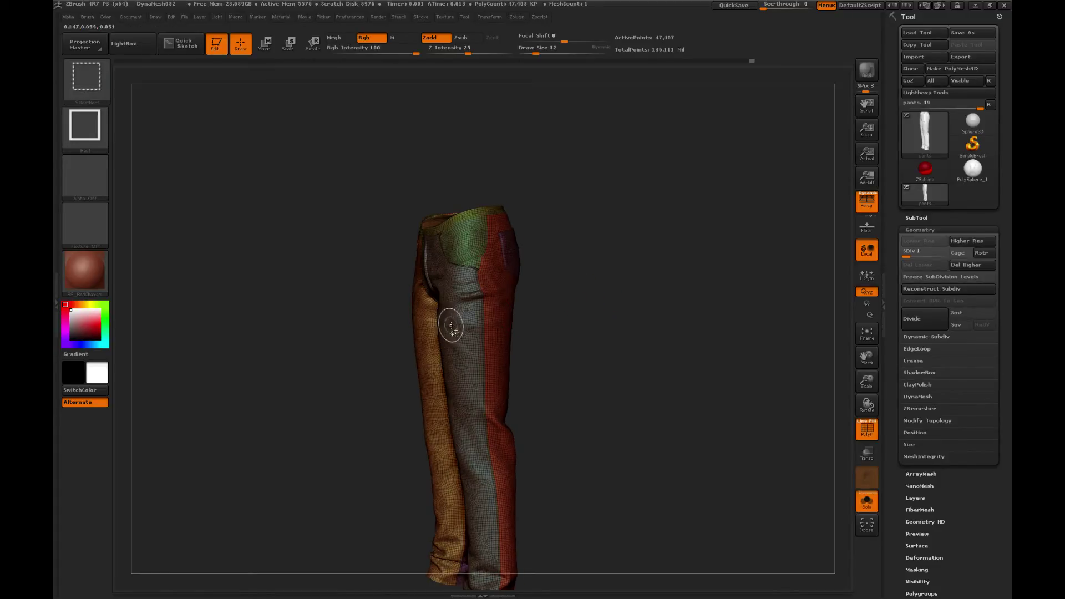
left_click(483, 311, "ctrl+shift")
mouse_move(505, 330)
left_mouse_down()
mouse_move(604, 264)
mouse_move(629, 280)
left_mouse_up()
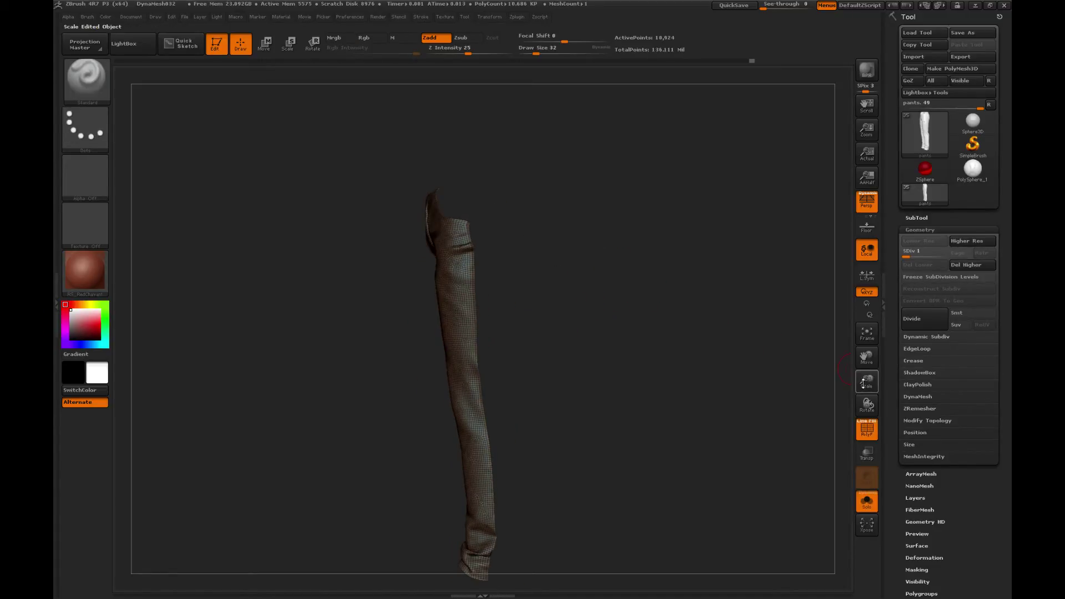
Mask the isolated front leg panel, unhide the other polygroups, invert the mask and turn off the polygroup display.
left_click_drag(866, 381, 799, 333)
left_click_drag(494, 301, 303, 529, "ctrl")
left_click_drag(510, 161, 385, 504, "ctrl")
left_click_drag(527, 337, 533, 347, "alt")
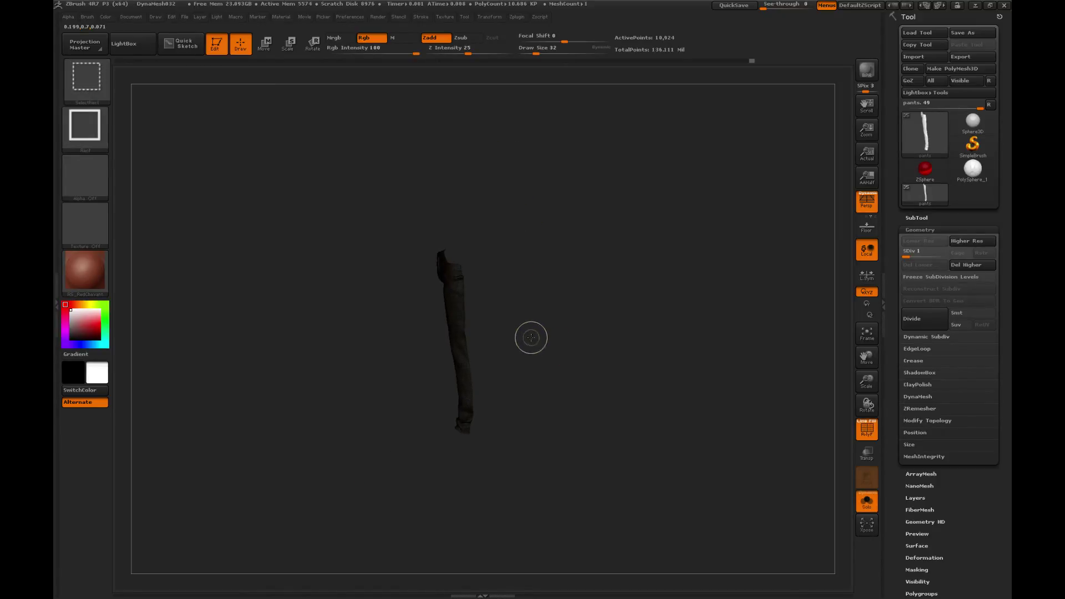
left_click(531, 338, "ctrl+shift")
left_click_drag(571, 315, 635, 353, "alt")
key("shift+f")
left_click_drag(682, 390, 706, 388)
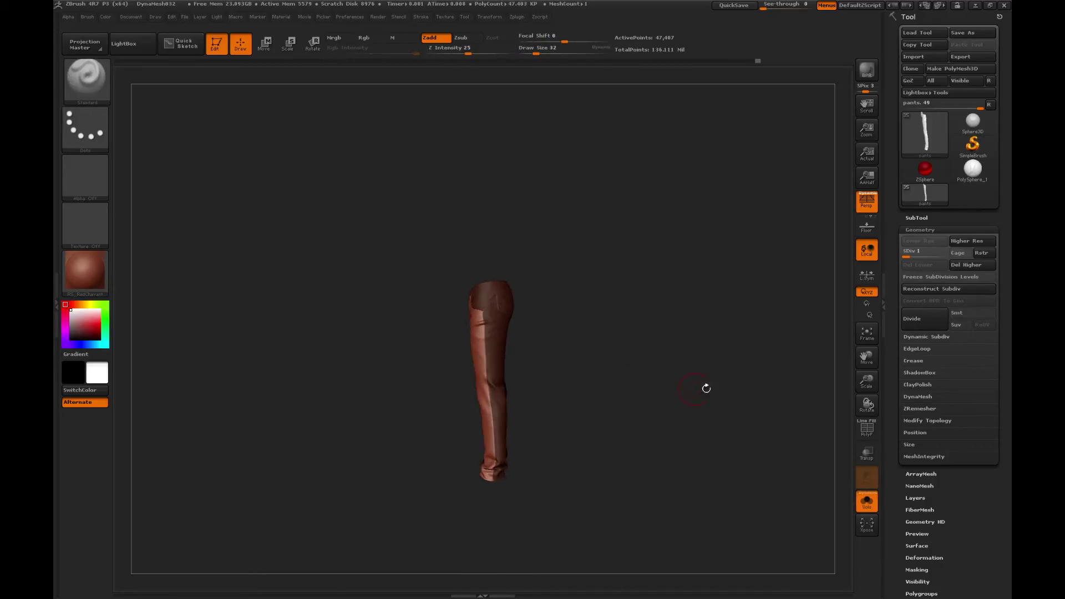
At subdivision level 4, sculpt a raised seam edge along the outer side of the lower leg with the Standard brush at draw size 10.
left_click_drag(916, 250, 929, 249)
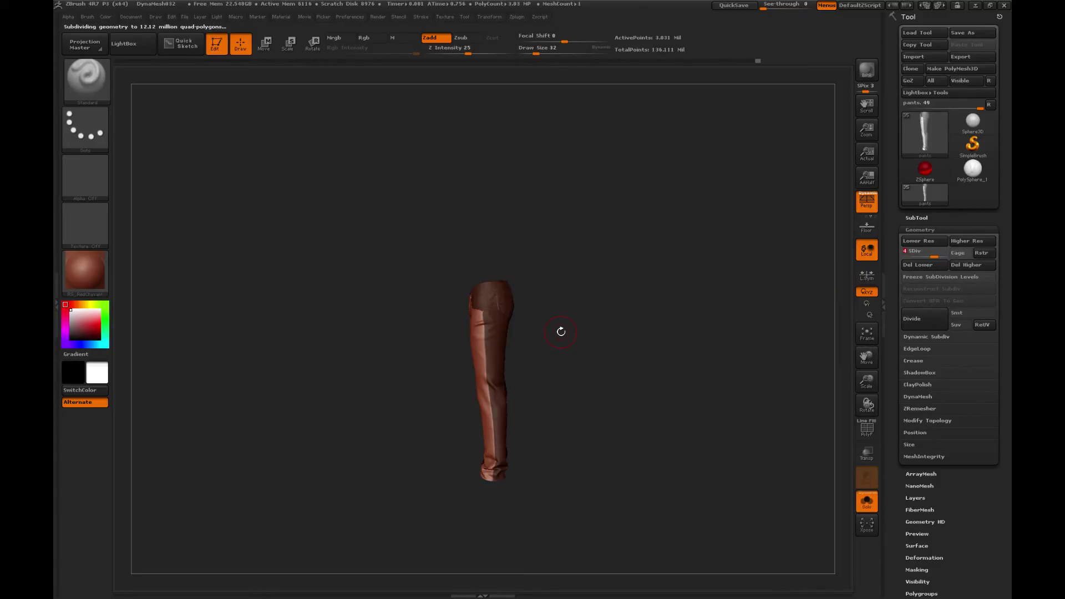
mouse_move(670, 327)
left_mouse_down()
mouse_move(656, 349)
mouse_move(666, 333)
left_mouse_up()
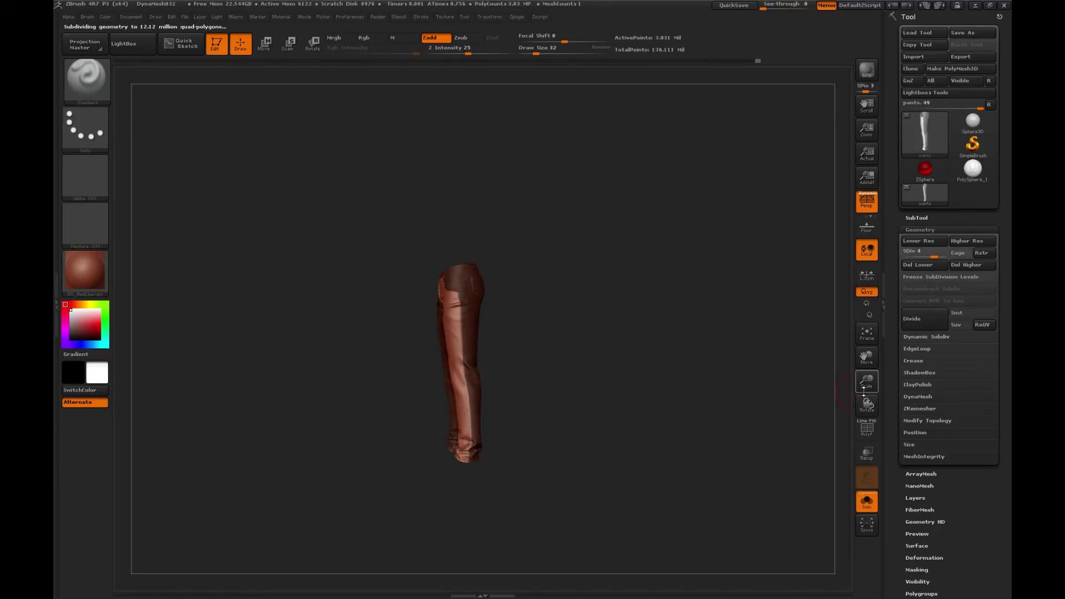
mouse_move(864, 388)
left_mouse_down()
mouse_move(752, 429)
mouse_move(706, 348)
mouse_move(711, 399)
mouse_move(701, 347)
mouse_move(702, 373)
mouse_move(687, 384)
mouse_move(506, 321)
left_mouse_up()
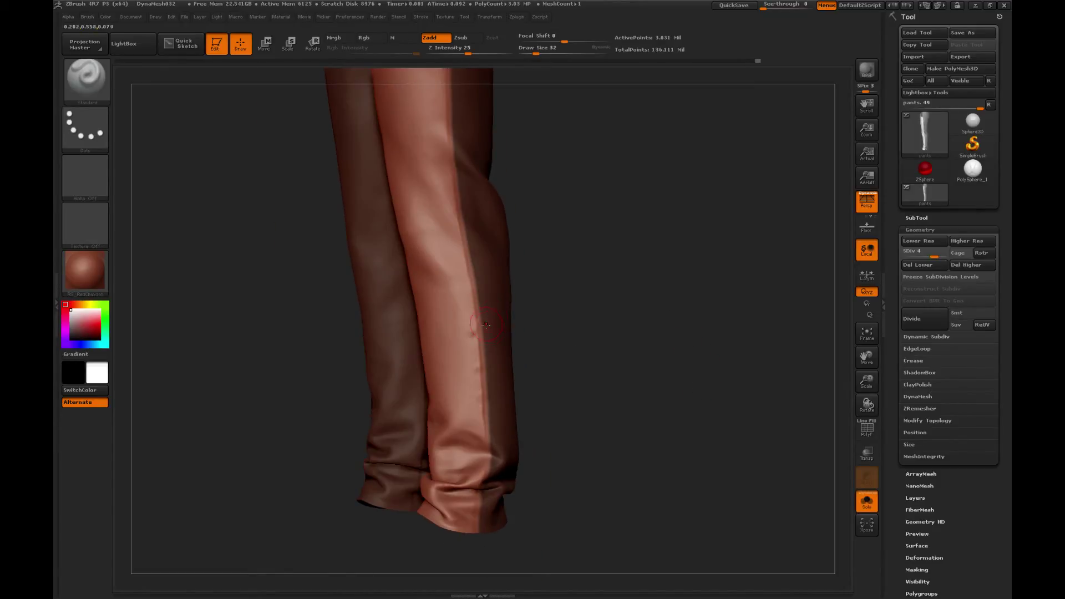
key("[")
left_click_drag(483, 399, 483, 436)
left_click_drag(539, 228, 552, 355, "alt")
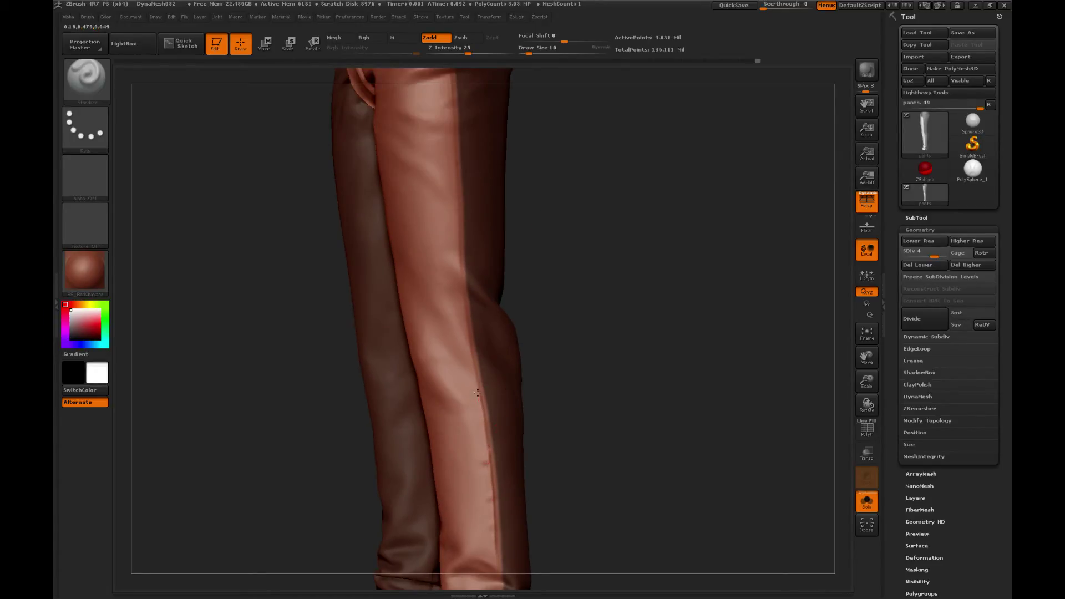
left_click_drag(467, 335, 470, 350)
Continue the raised seam edge up the outer thigh toward the front pocket with the Standard brush at draw size 10.
left_click_drag(593, 300, 613, 385, "alt")
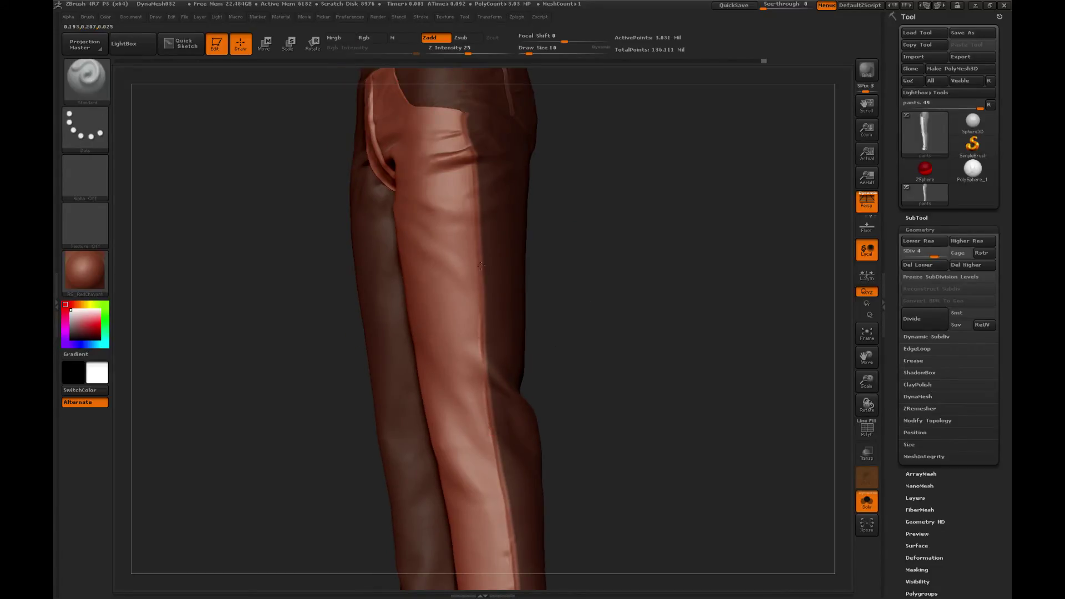
left_click_drag(481, 265, 501, 412)
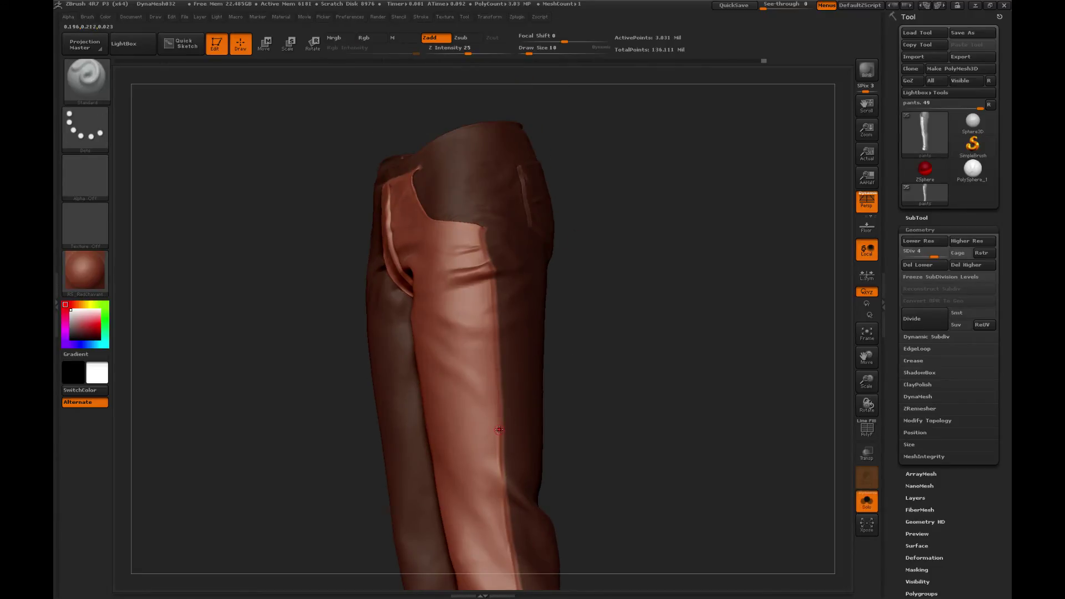
left_click_drag(611, 320, 492, 439)
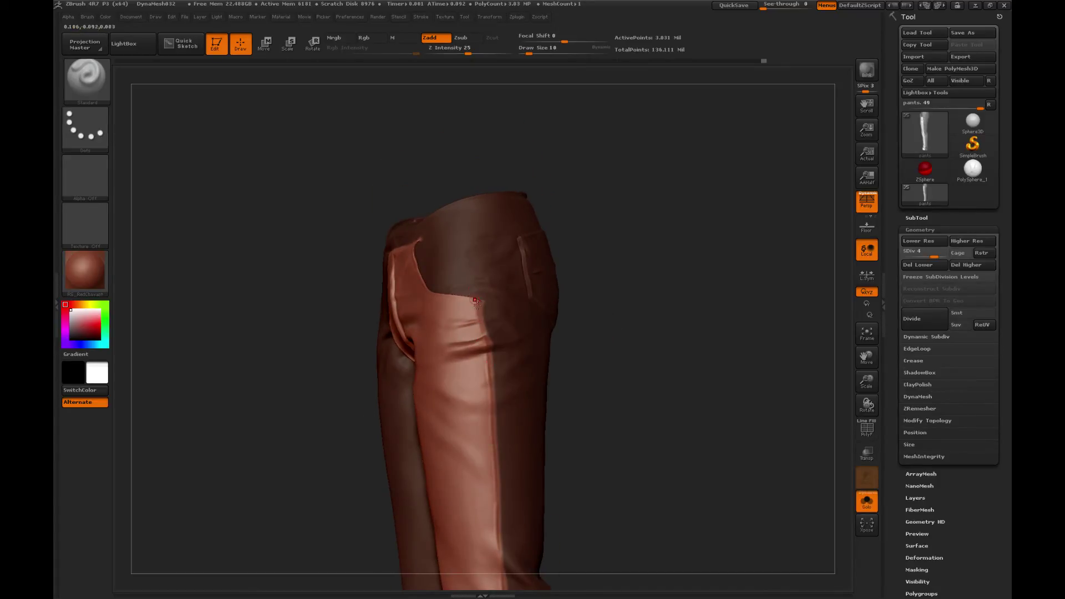
Raise the front panel's edge along the curved front pocket opening with the Standard brush at draw size 10.
left_click_drag(598, 258, 651, 311, "alt")
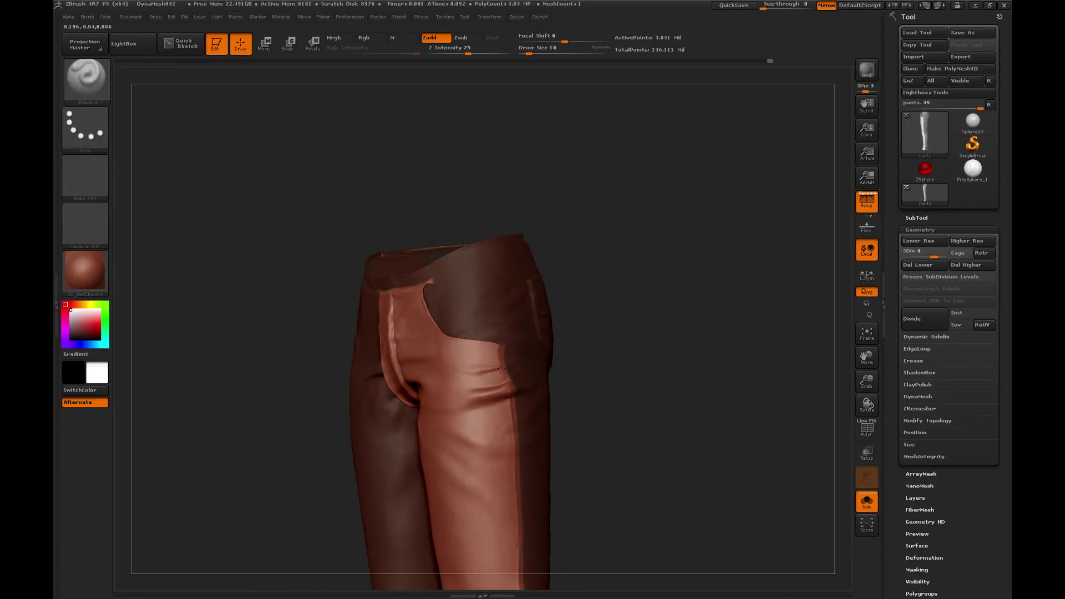
left_click_drag(609, 260, 598, 311, "alt")
left_click_drag(868, 384, 874, 438)
left_click_drag(660, 382, 699, 388)
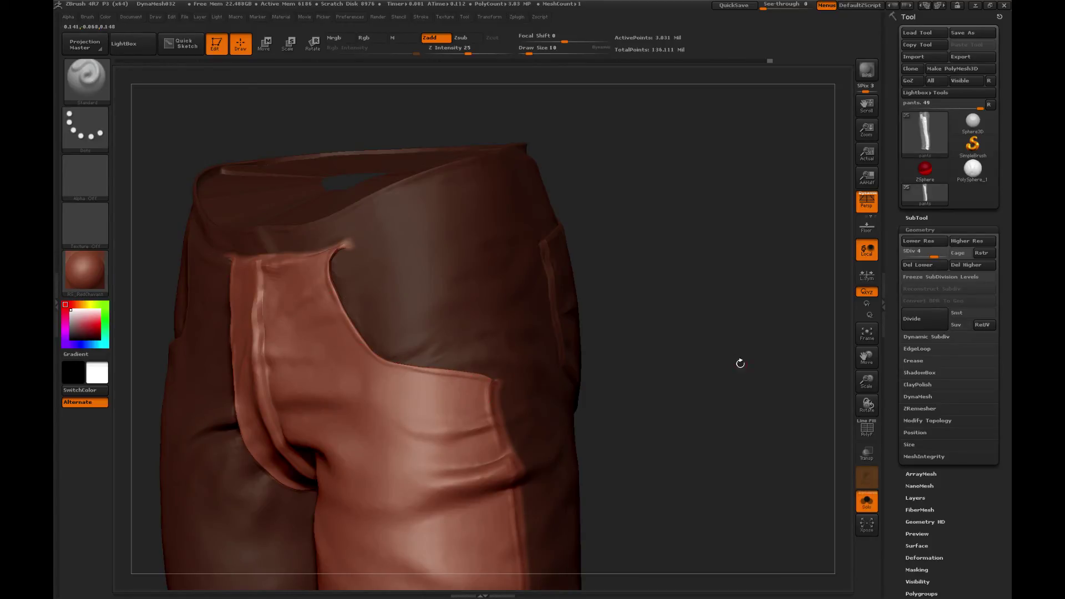
Sculpt the raised seam edge down the outer side of the cuff to the hem with the Standard brush at draw size 18.
left_click_drag(743, 565, 721, 375, "alt")
left_click_drag(735, 506, 706, 373, "alt")
left_click_drag(776, 369, 704, 372)
left_click_drag(727, 249, 713, 285)
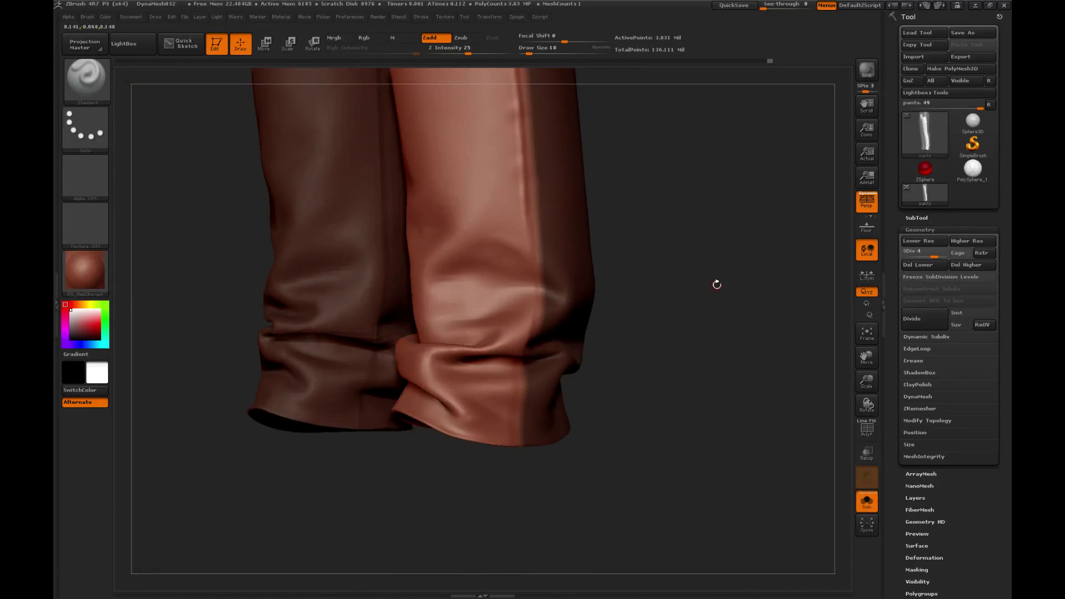
left_click_drag(628, 362, 518, 452)
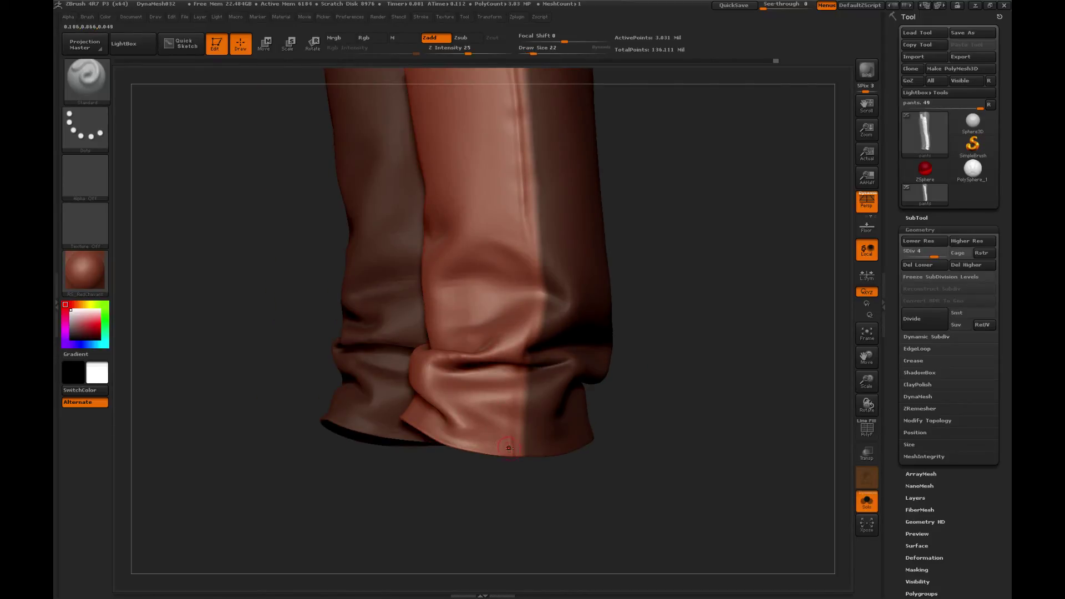
mouse_move(521, 448)
left_mouse_down("shift")
mouse_move(517, 471)
mouse_move(512, 456)
left_mouse_up("shift")
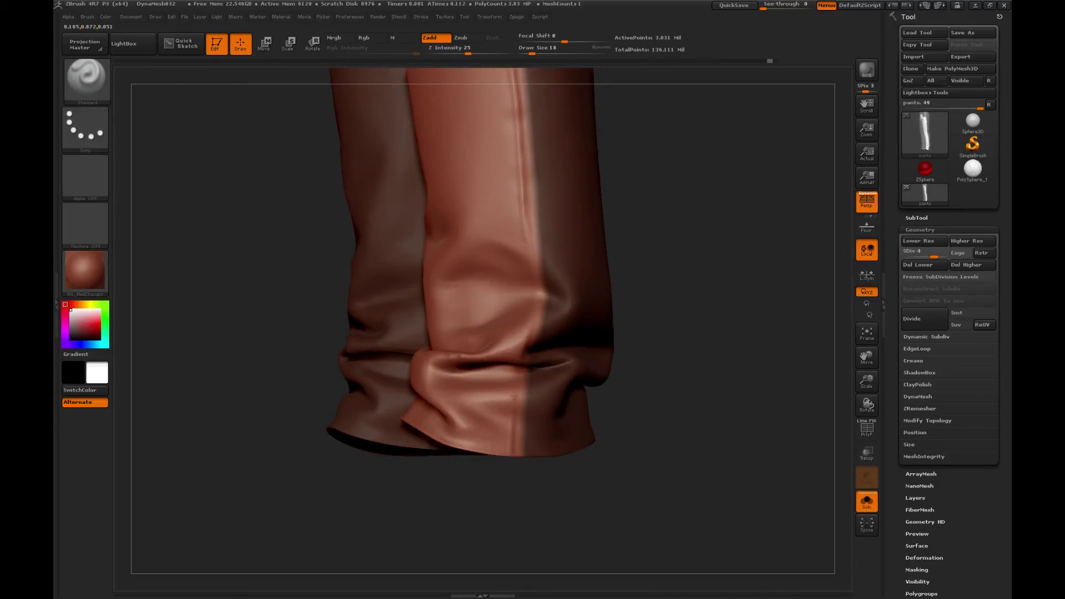
Extend the raised seam edge from the cuff folds up the lower leg with the Standard brush at draw size 18.
left_click_drag(673, 294, 681, 326, "alt")
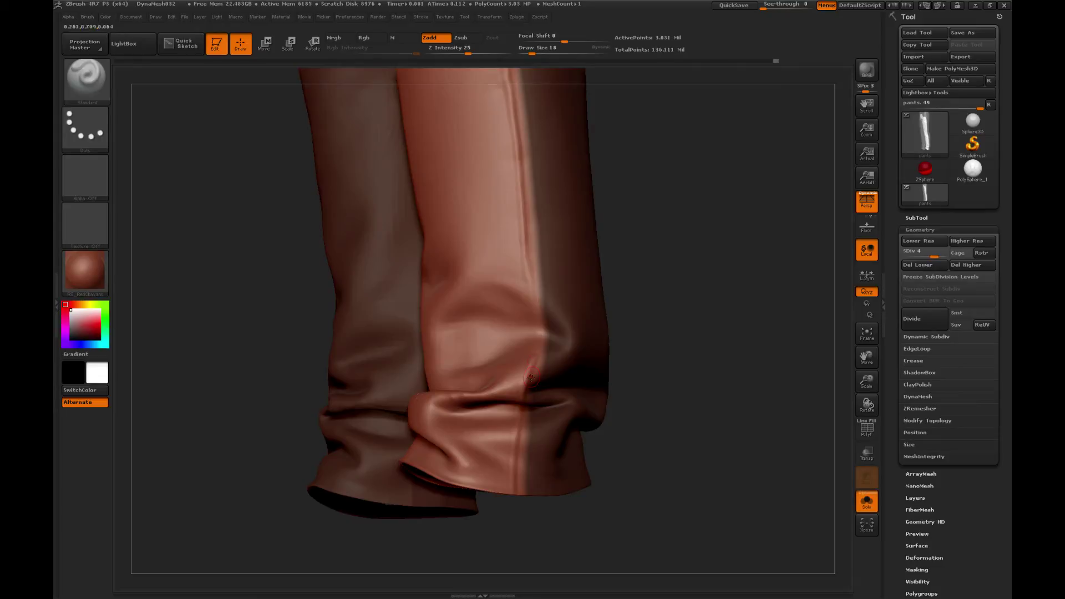
left_click_drag(640, 309, 644, 370, "alt")
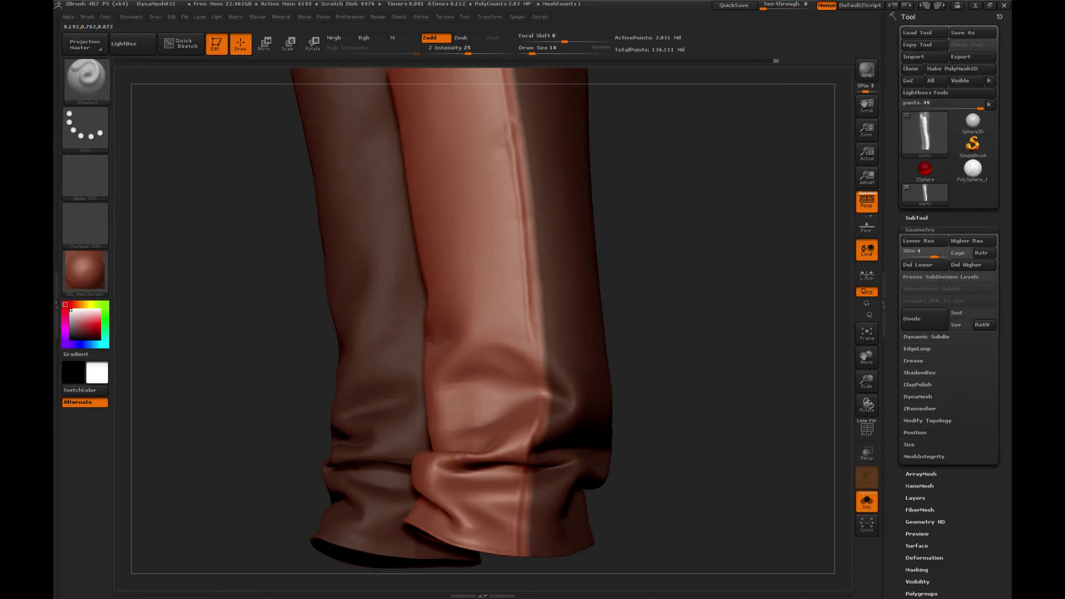
left_click_drag(678, 265, 683, 340, "alt")
left_click_drag(683, 339, 671, 337)
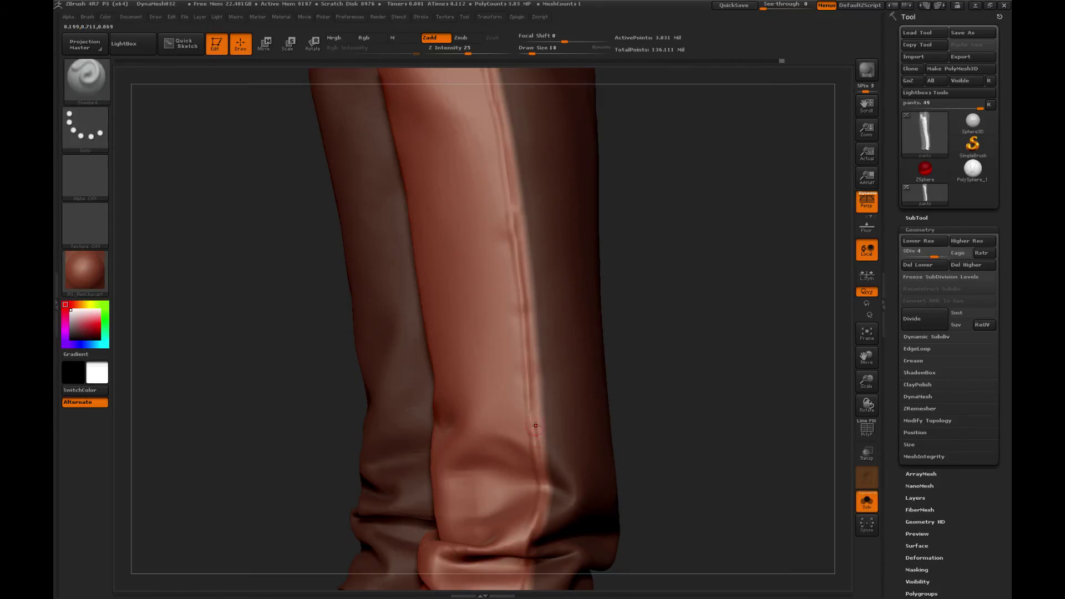
Smooth the raised outer seam on the lower leg just above the cuff folds.
key("b")
left_click(206, 355)
right_click_drag(247, 326, 195, 251)
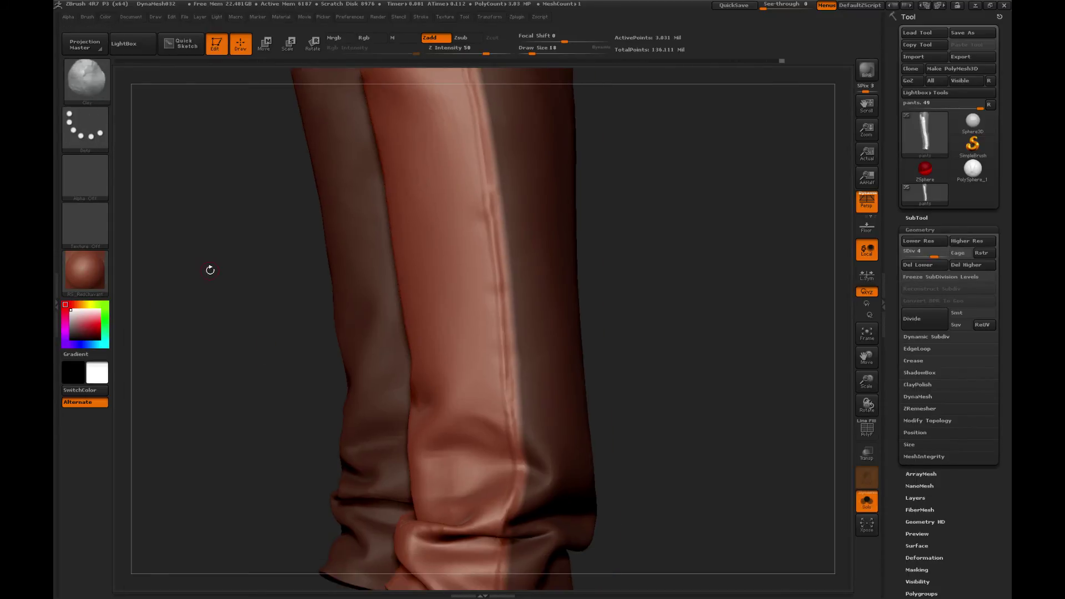
key("ctrl+z")
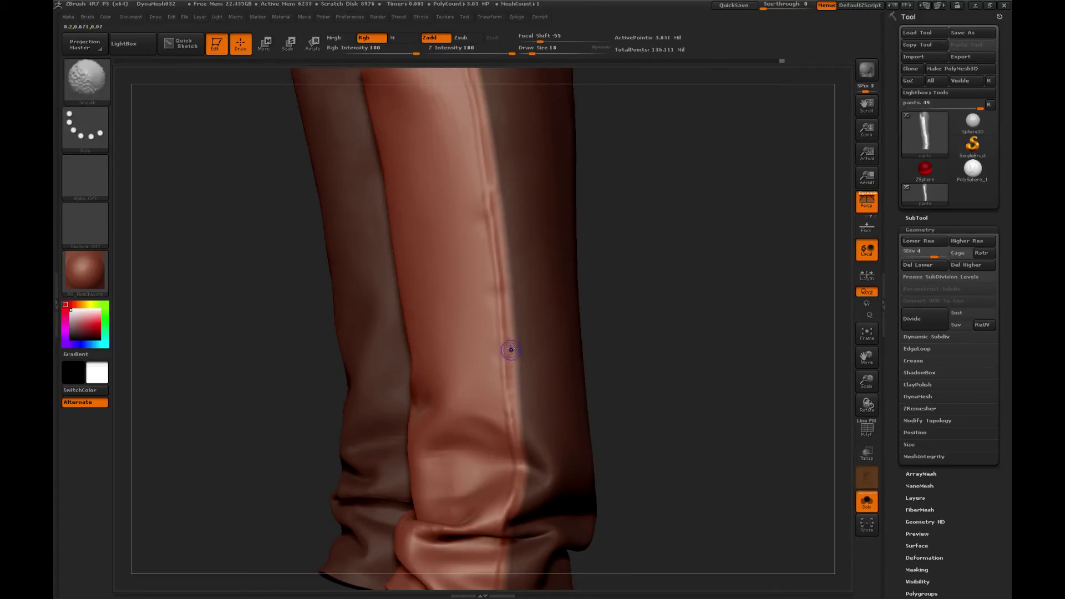
left_click_drag(509, 349, 512, 393, "shift")
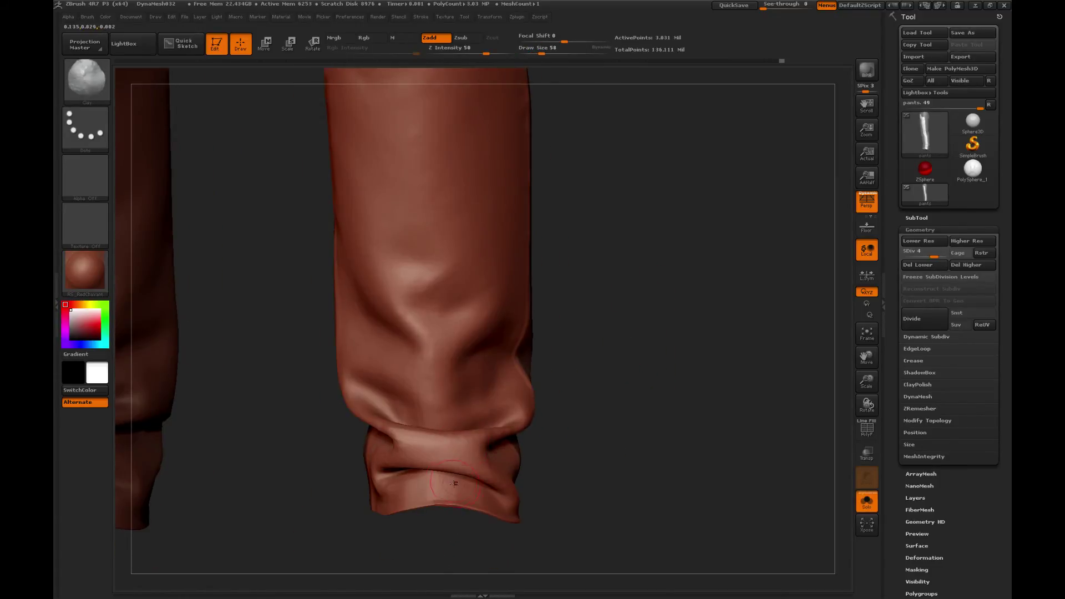
Smooth the front surface of the cuff near the hem.
key("shift")
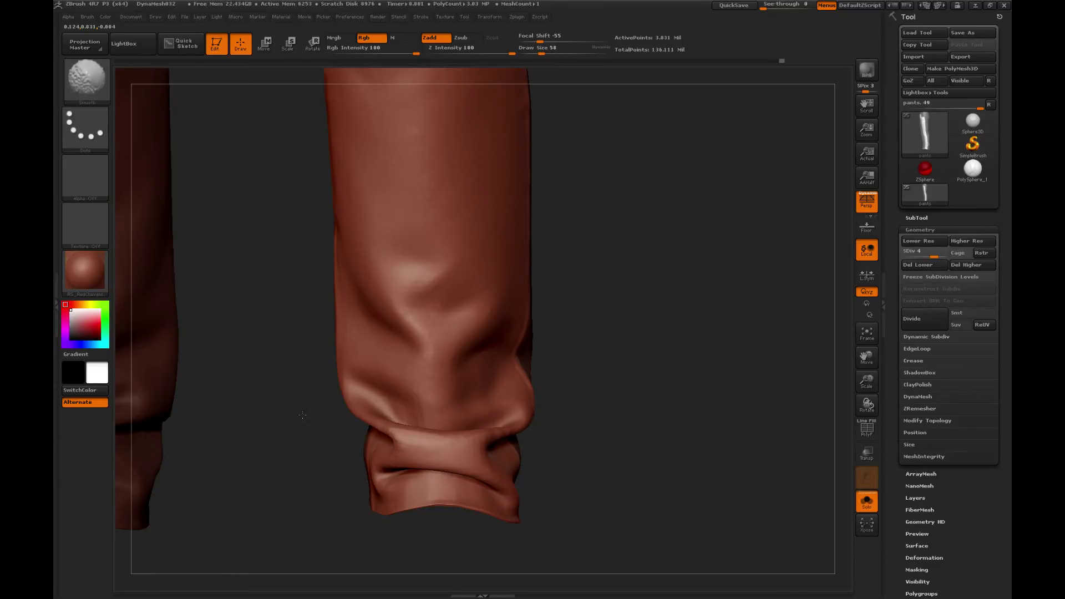
key("shift")
left_click_drag(295, 468, 401, 456)
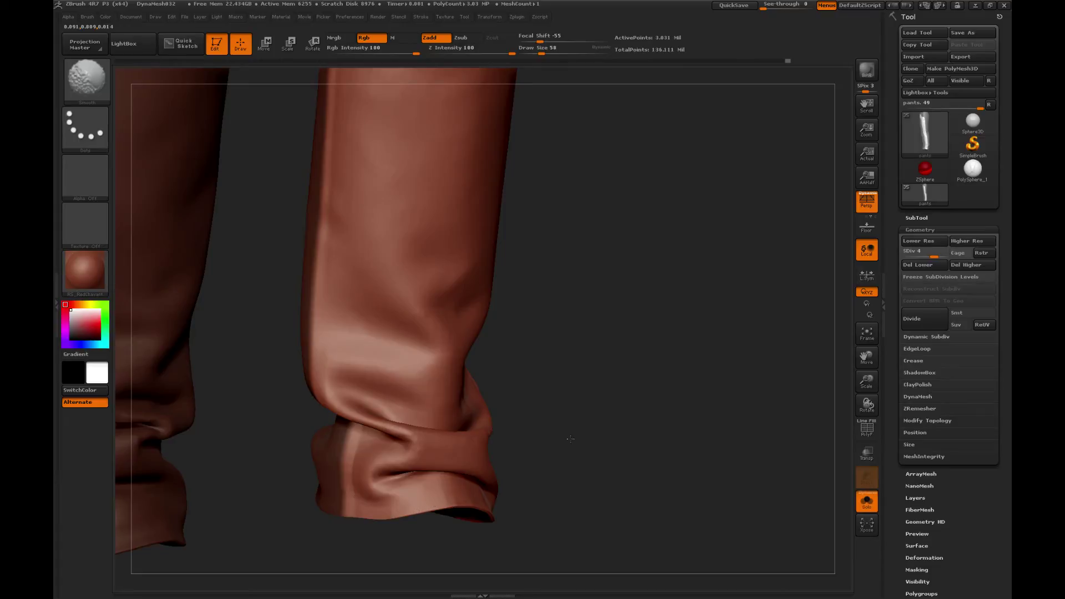
left_click_drag(570, 439, 454, 506)
left_click_drag(529, 471, 515, 469)
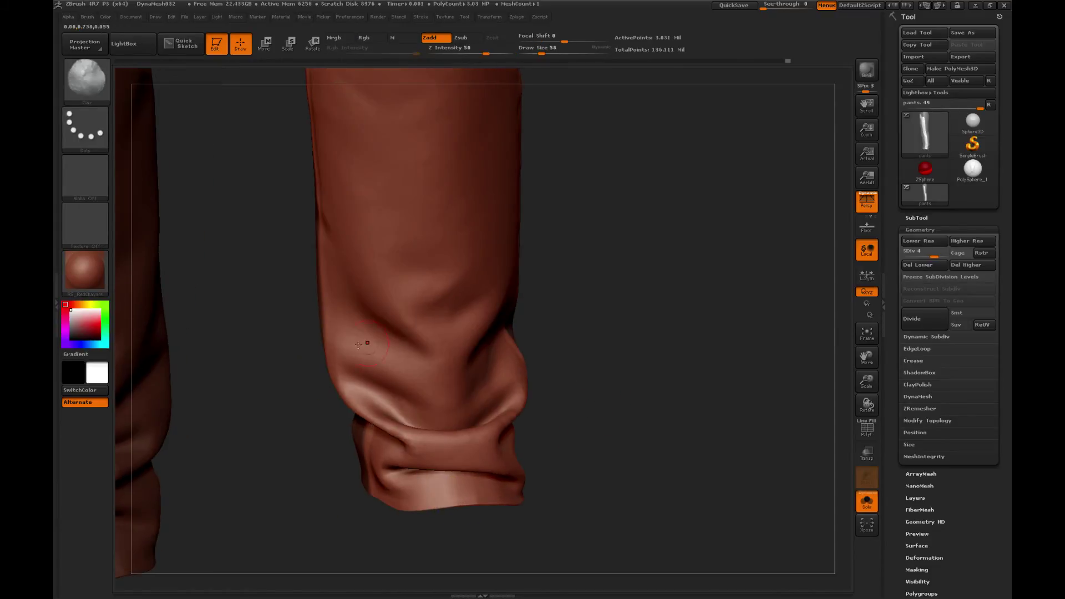
Start shaping the front edge of the cuff hem with the Standard brush at draw size 18.
key("b")
key("s")
key("t")
mouse_move(555, 326)
left_mouse_down()
mouse_move(584, 296)
mouse_move(560, 304)
left_mouse_up()
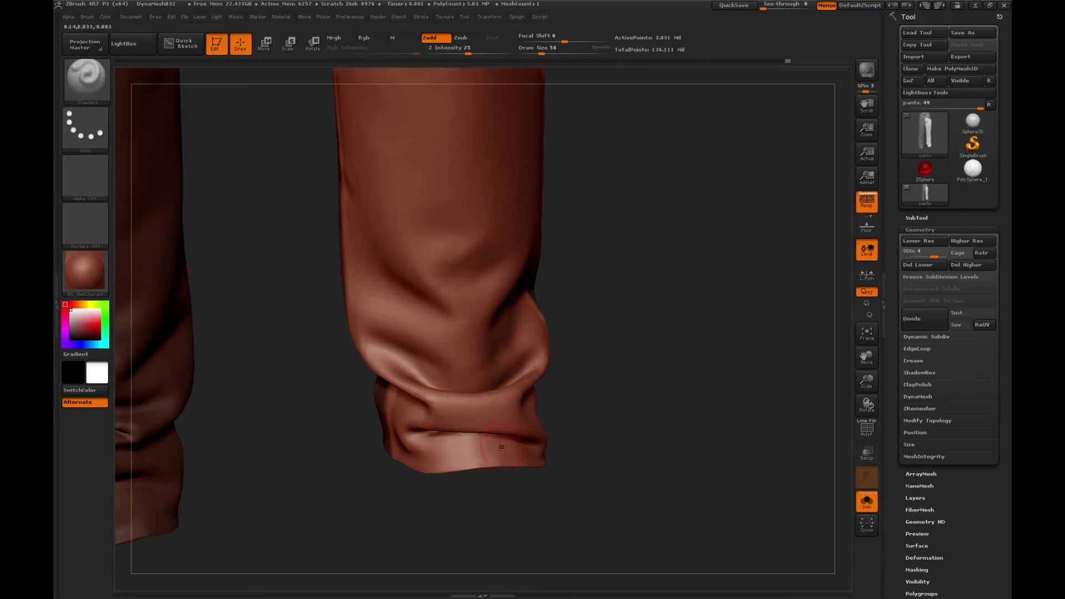
key("bracketleft")
key("bracketleft")
mouse_move(617, 373)
left_mouse_down()
mouse_move(668, 356)
mouse_move(668, 342)
mouse_move(638, 347)
mouse_move(619, 327)
left_mouse_up()
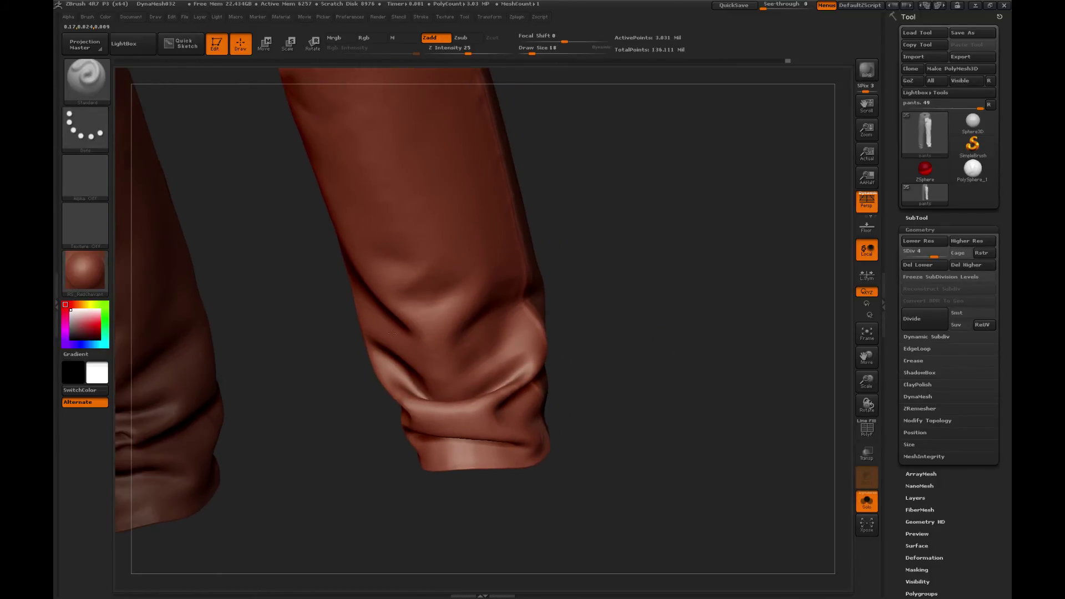
left_click_drag(391, 333, 408, 366)
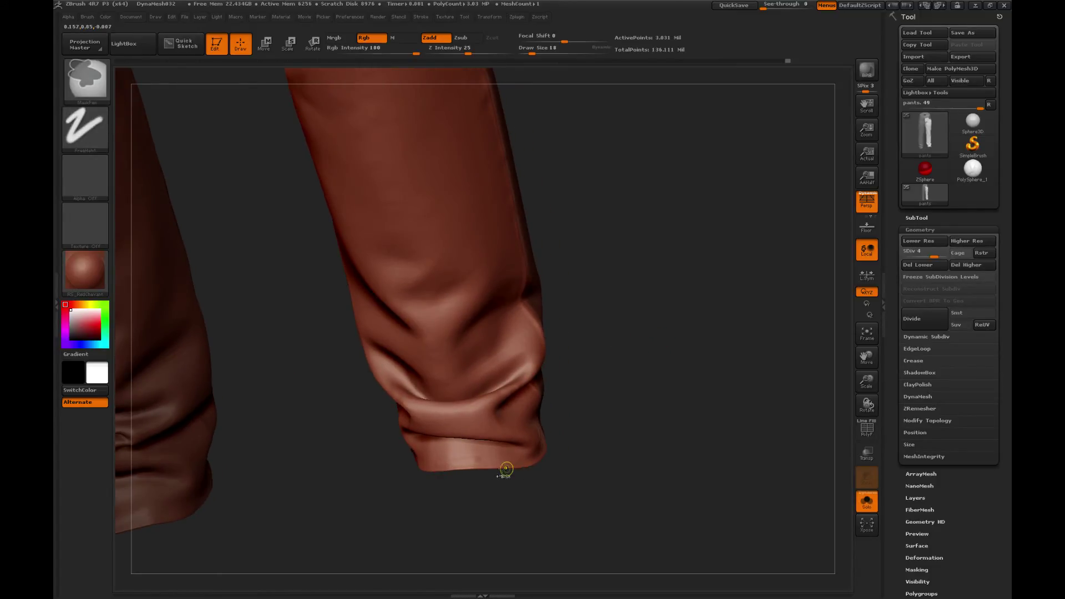
Raise the hem edge across the front of the cuff toward its inner side with the Standard brush at draw sizes 26 and 18.
key("bracketright")
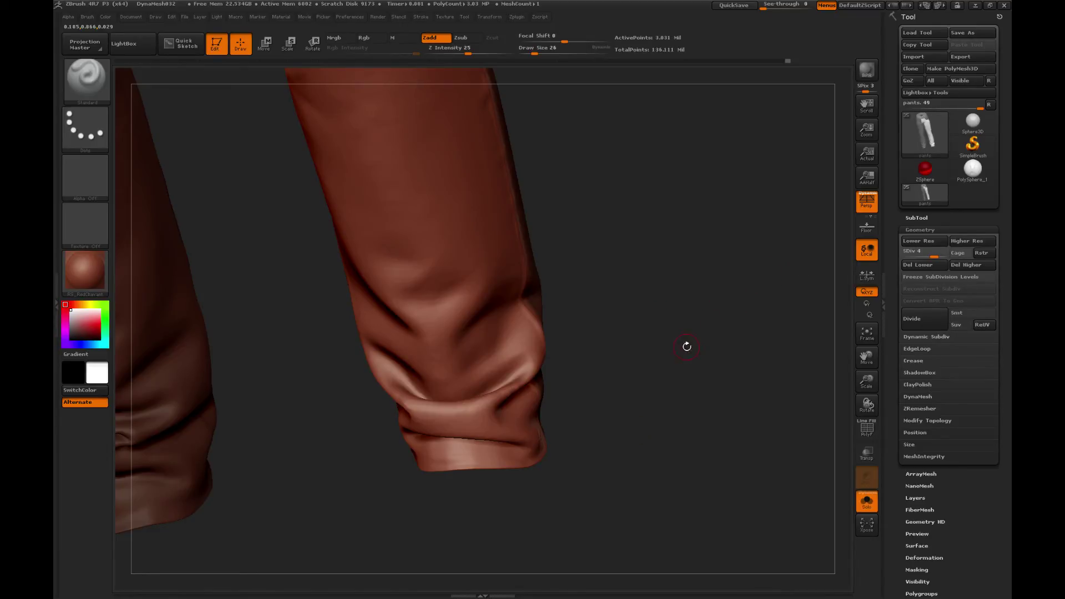
left_click_drag(687, 320, 654, 321)
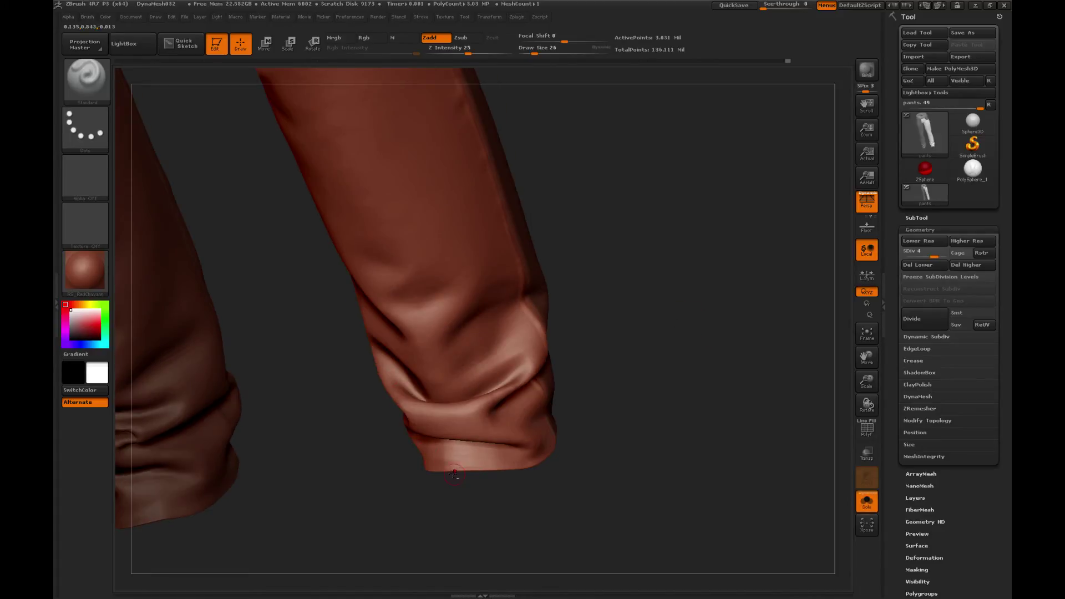
mouse_move(408, 458)
left_mouse_down()
mouse_move(466, 504)
mouse_move(416, 485)
mouse_move(398, 446)
left_mouse_up()
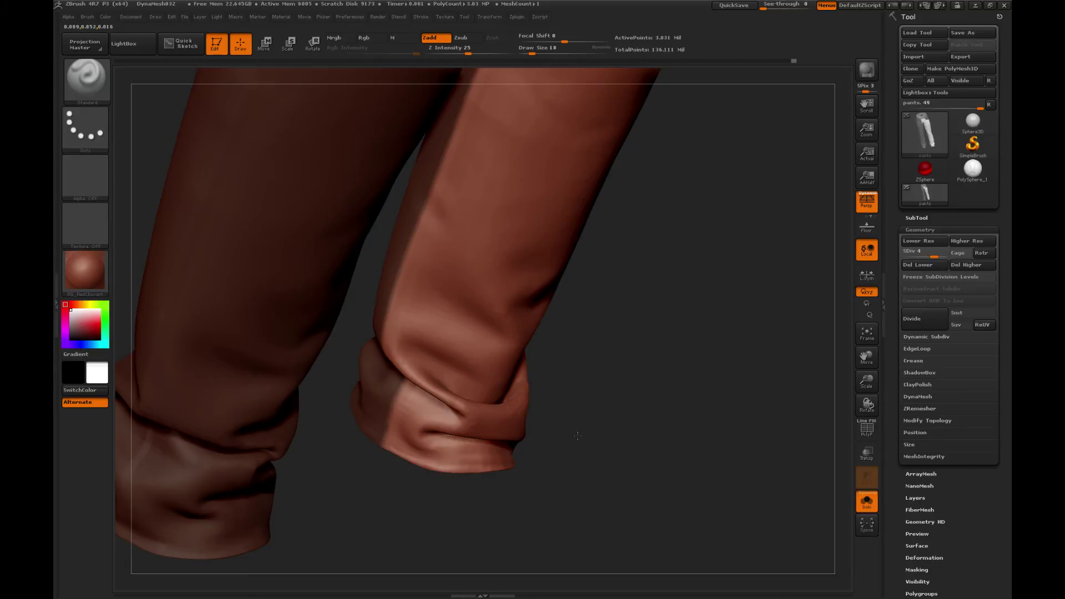
left_click_drag(577, 436, 480, 478)
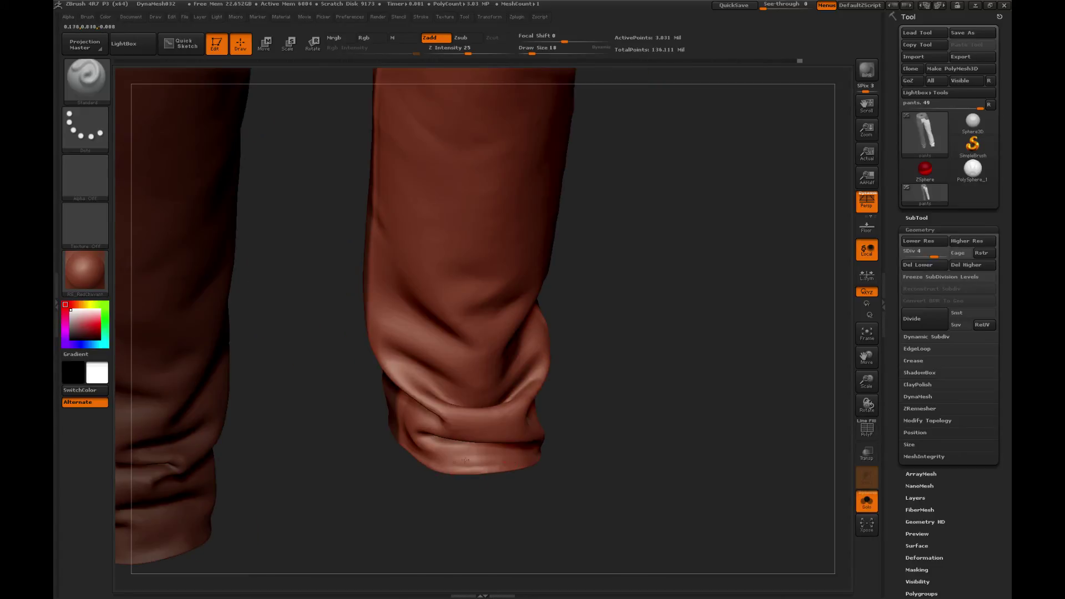
mouse_move(643, 400)
left_mouse_down()
mouse_move(582, 391)
mouse_move(493, 404)
mouse_move(516, 433)
mouse_move(464, 456)
left_mouse_up()
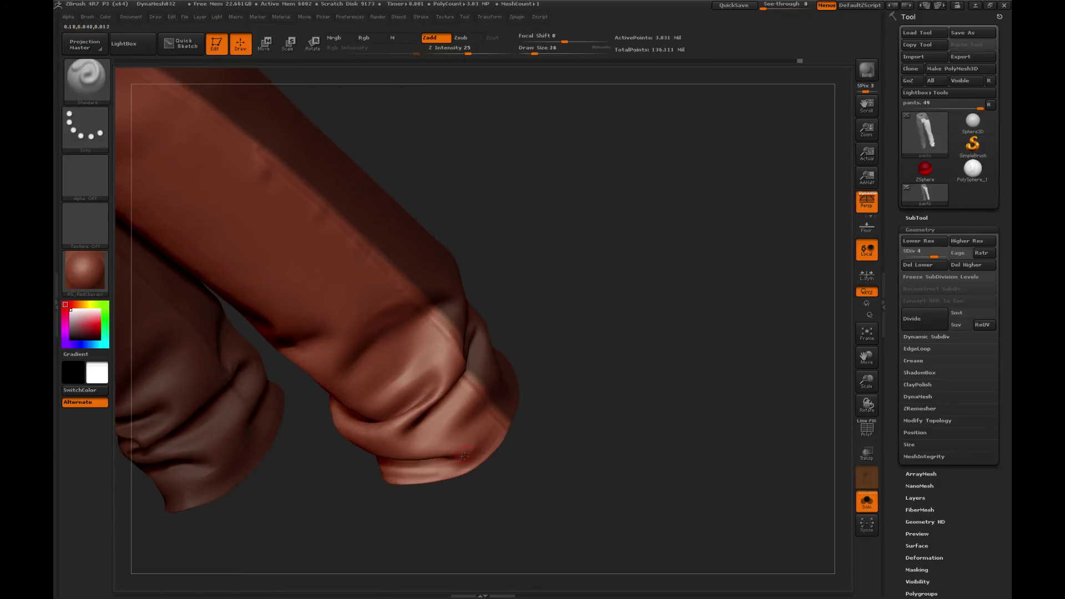
Carry the raised edge around to the outer side of the cuff where the hem meets the seam, reducing the draw size to 14.
key("]")
key("[")
left_click_drag(553, 385, 450, 395)
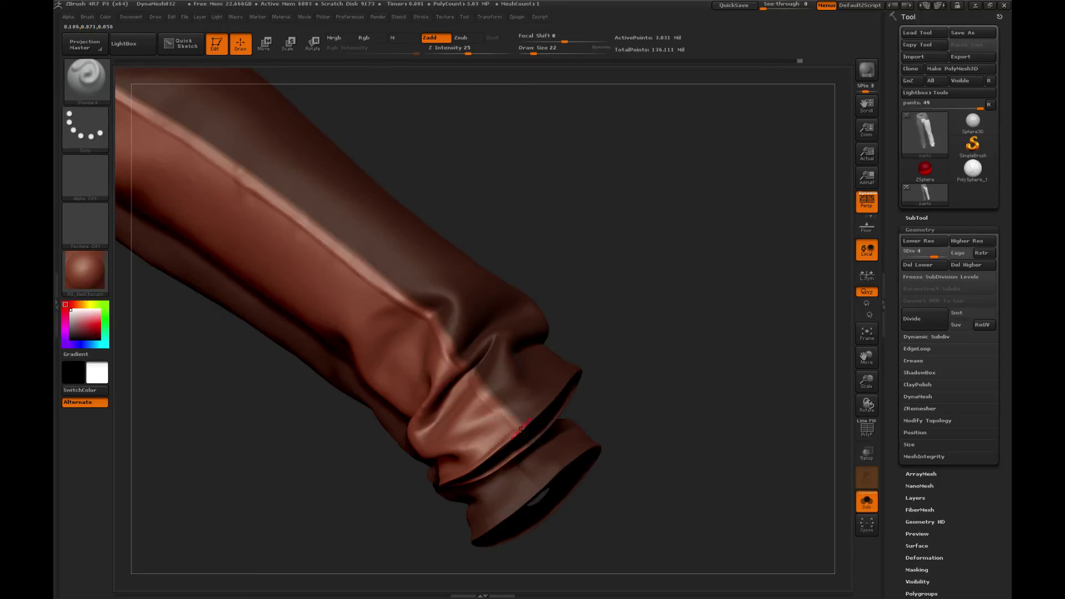
left_click_drag(571, 279, 528, 441)
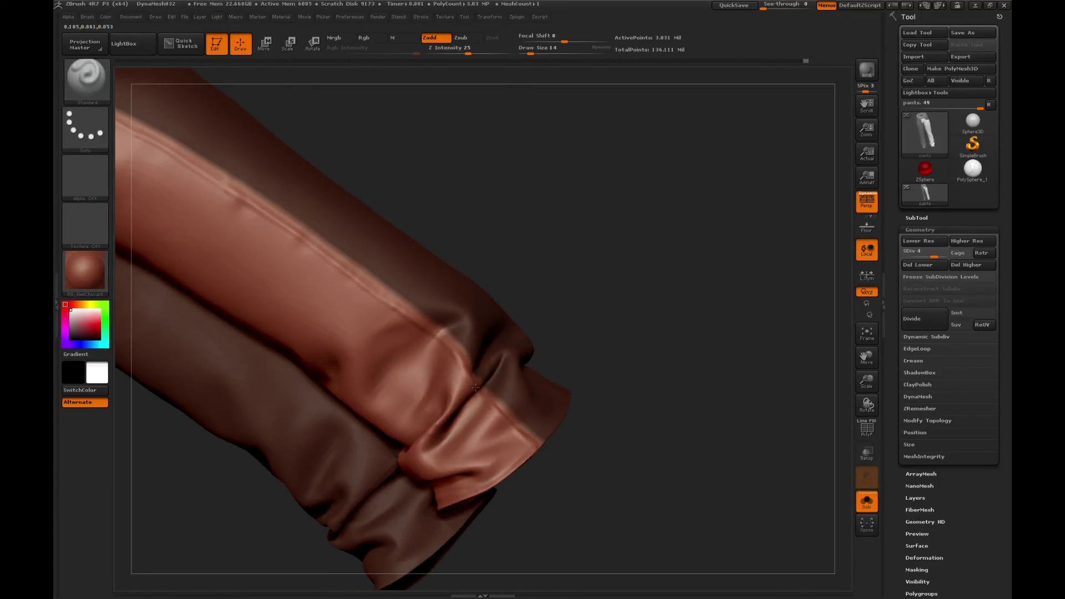
Sculpt the raised inner seam on the cuff from the hem up through the folds with the Standard brush at draw size 14.
left_click_drag(528, 261, 421, 300)
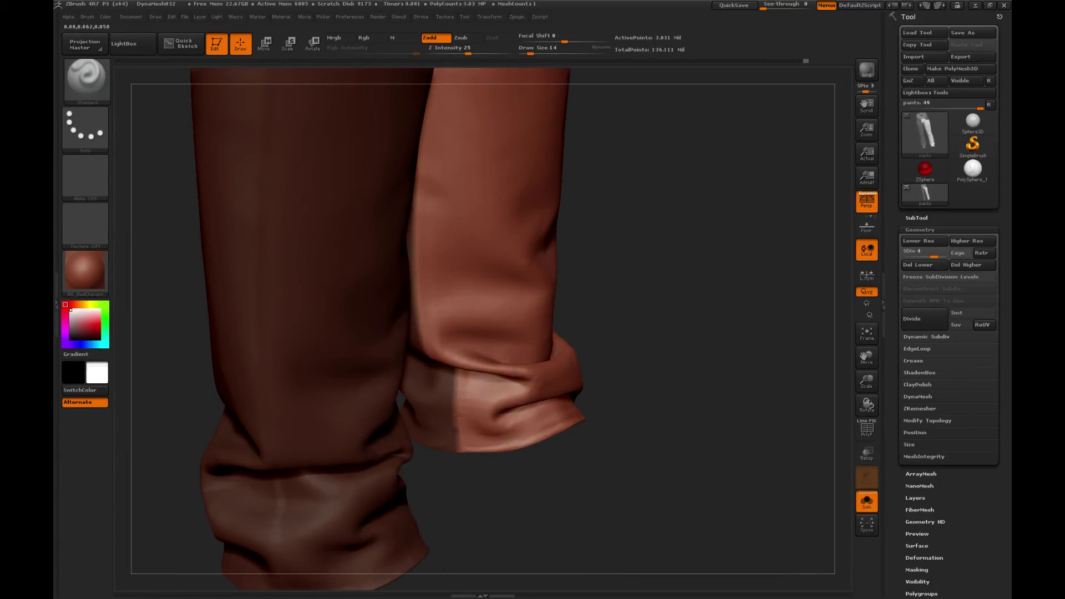
mouse_move(640, 254)
left_mouse_down()
mouse_move(606, 415)
mouse_move(616, 385)
mouse_move(581, 387)
left_mouse_up()
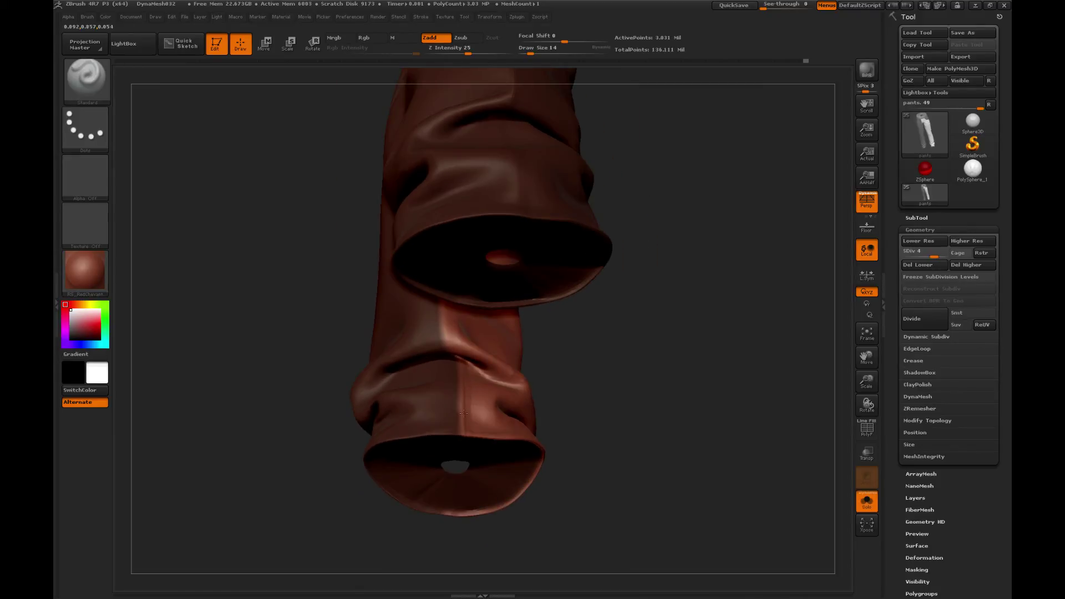
left_click_drag(466, 433, 460, 370)
left_click_drag(589, 324, 471, 426)
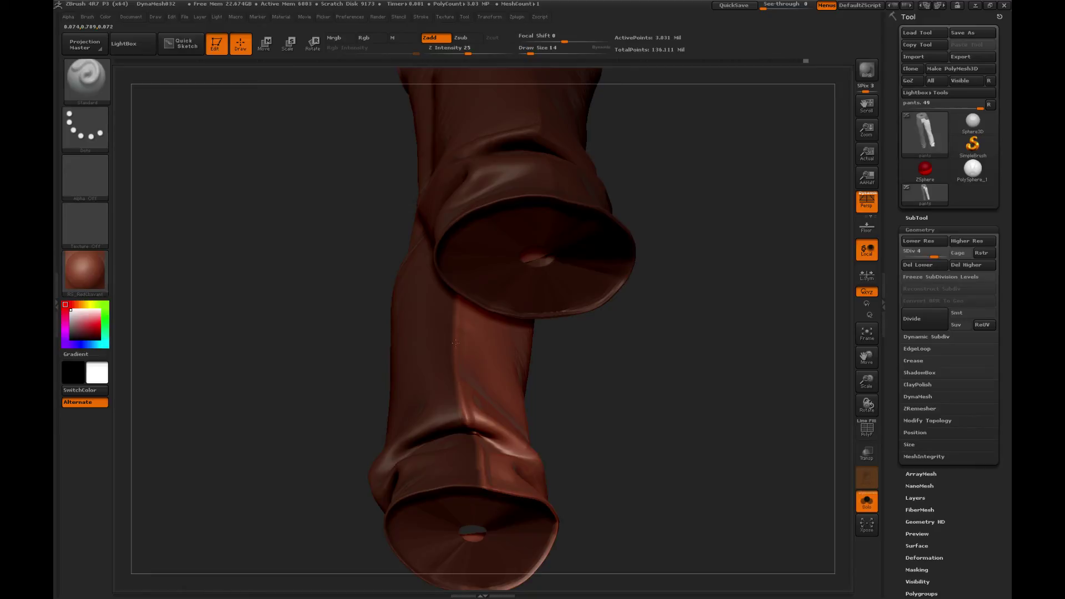
Extend the raised inner seam from the cuff folds up the lower leg to the knee at draw size 14.
left_click_drag(643, 345, 362, 327)
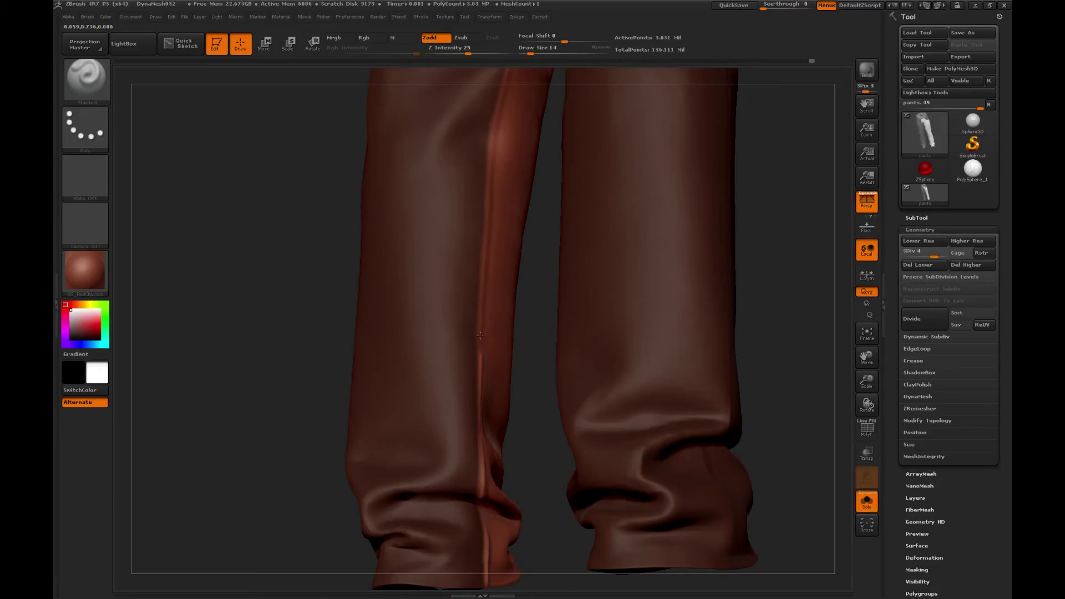
left_click_drag(480, 335, 433, 226)
left_click_drag(338, 366, 505, 421, "alt")
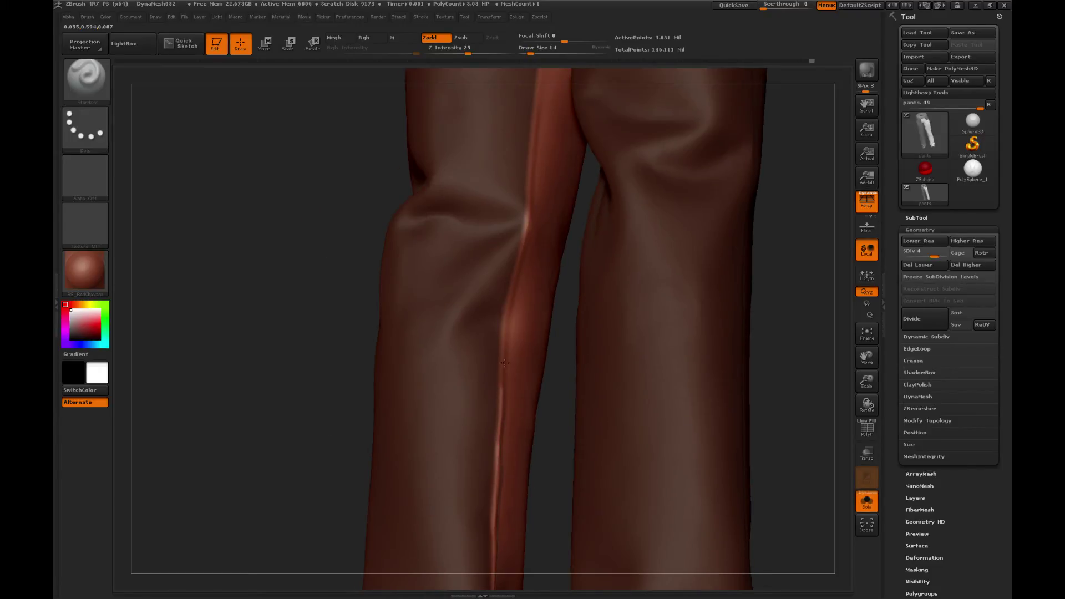
left_click_drag(504, 362, 510, 266)
Continue the raised inner seam past the knee folds and up the inner thigh toward the crotch at draw size 14.
left_click_drag(316, 262, 298, 322)
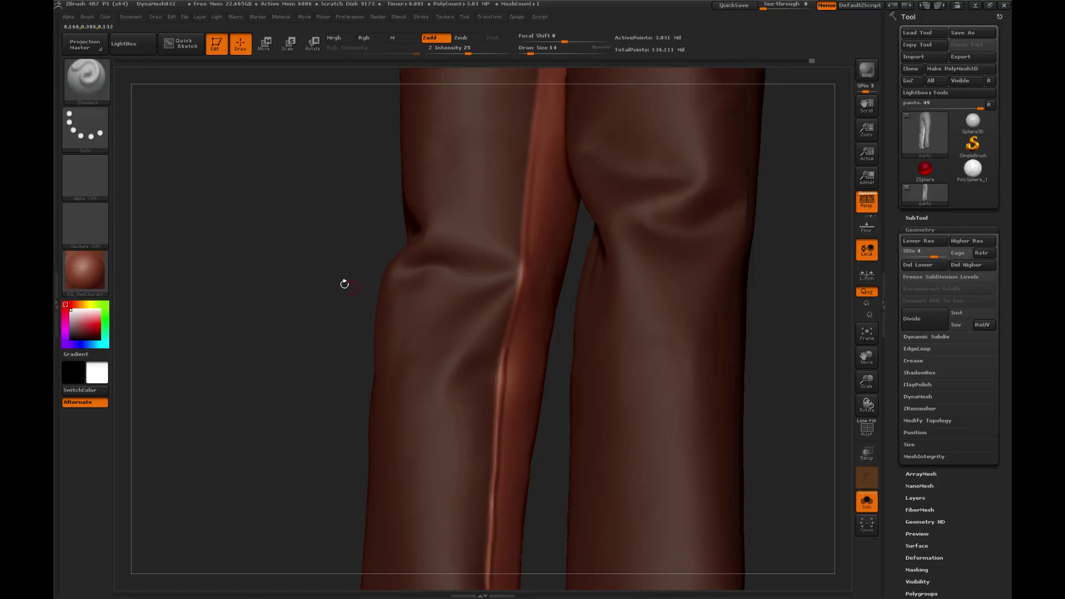
left_click_drag(344, 284, 349, 316)
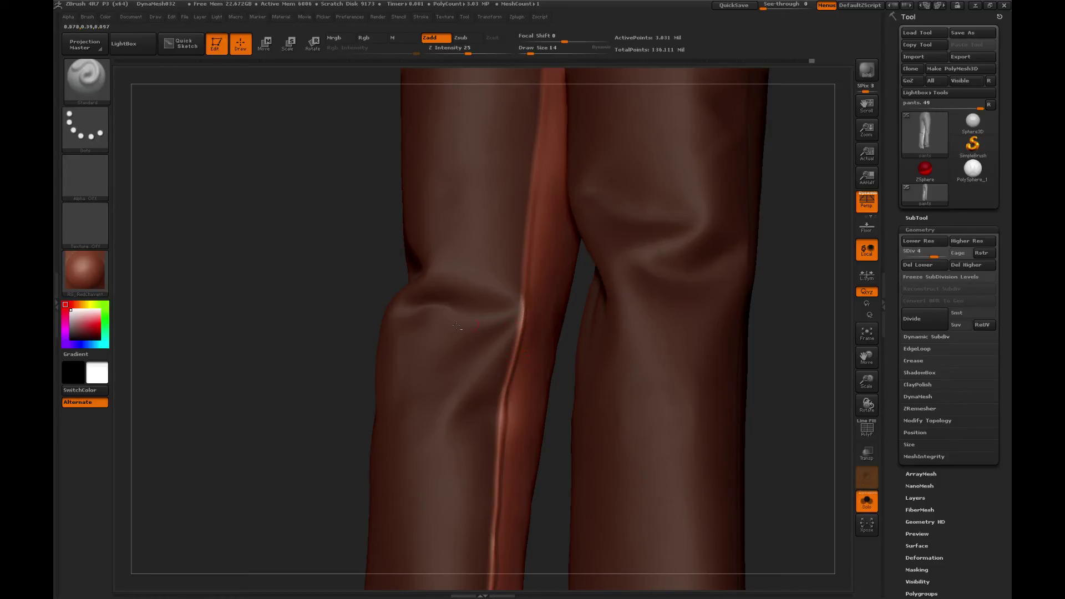
left_click_drag(307, 272, 347, 368)
left_click_drag(507, 394, 520, 271)
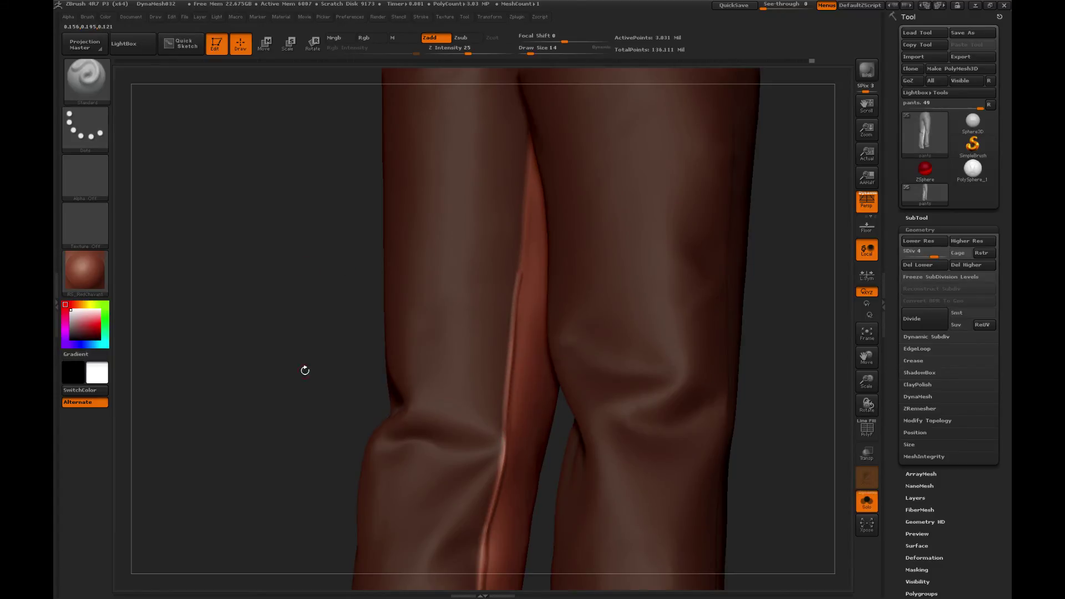
mouse_move(305, 368)
left_mouse_down()
mouse_move(526, 337)
mouse_move(530, 325)
mouse_move(315, 377)
mouse_move(321, 345)
left_mouse_up()
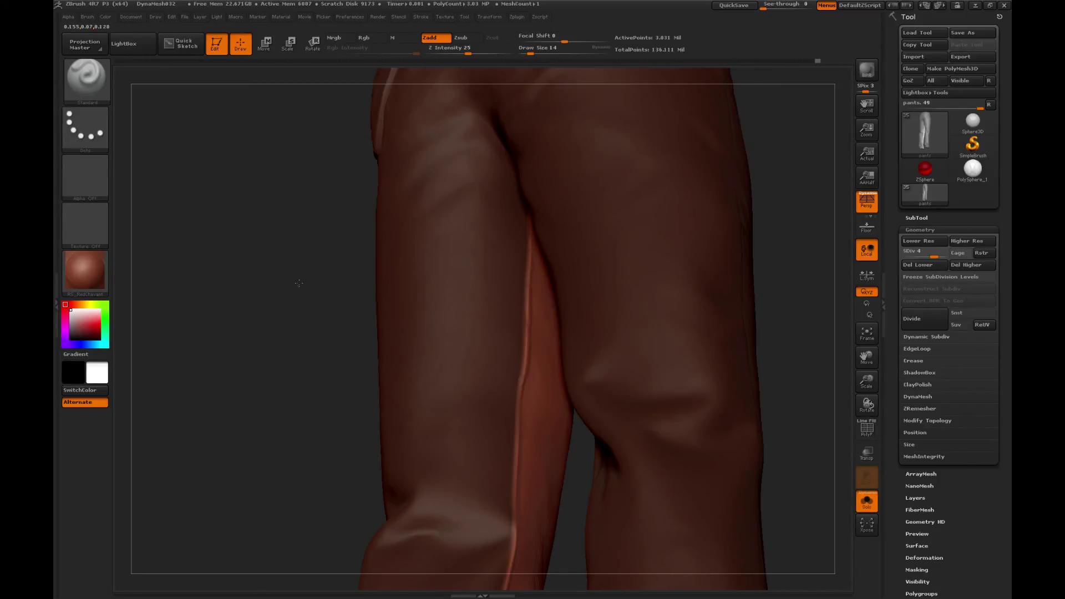
left_click_drag(296, 328, 525, 245)
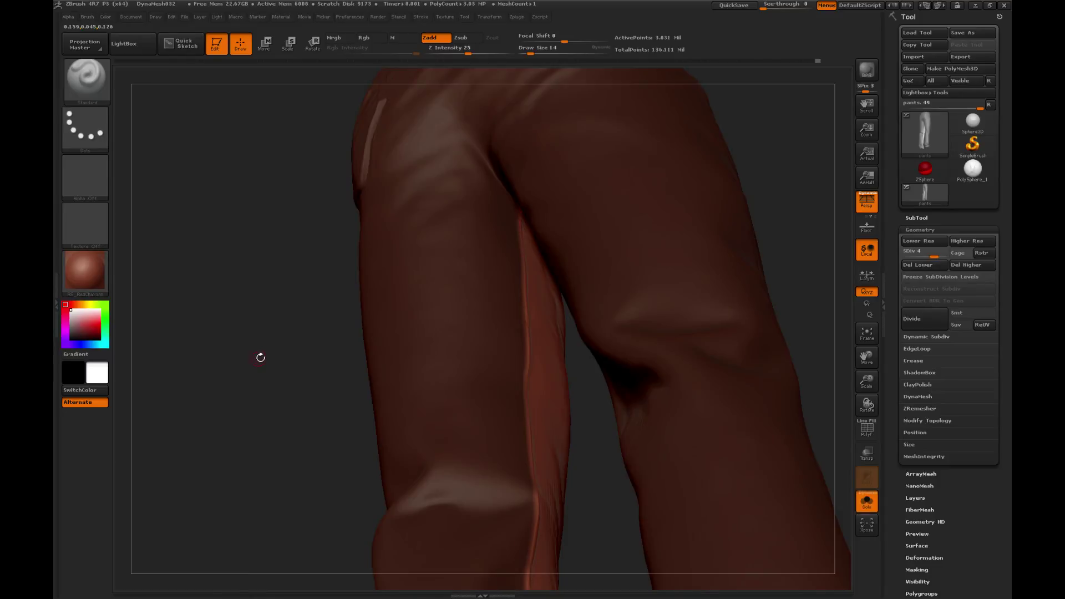
Reinforce the raised outer thigh seam above the knee with short Standard brush strokes at draw size 14.
left_click_drag(259, 357, 660, 378)
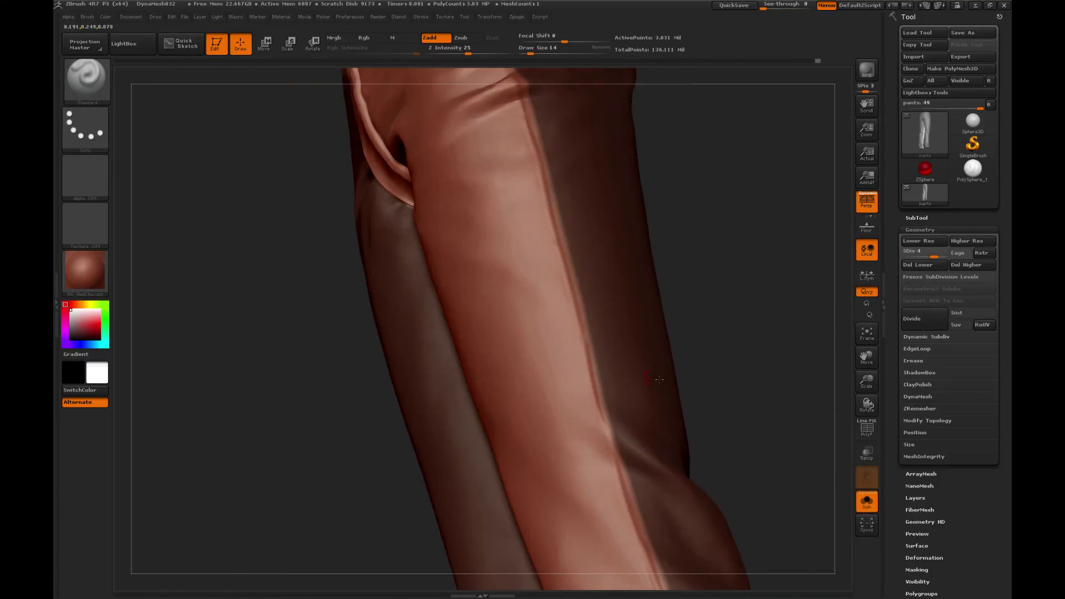
left_click_drag(733, 331, 635, 236)
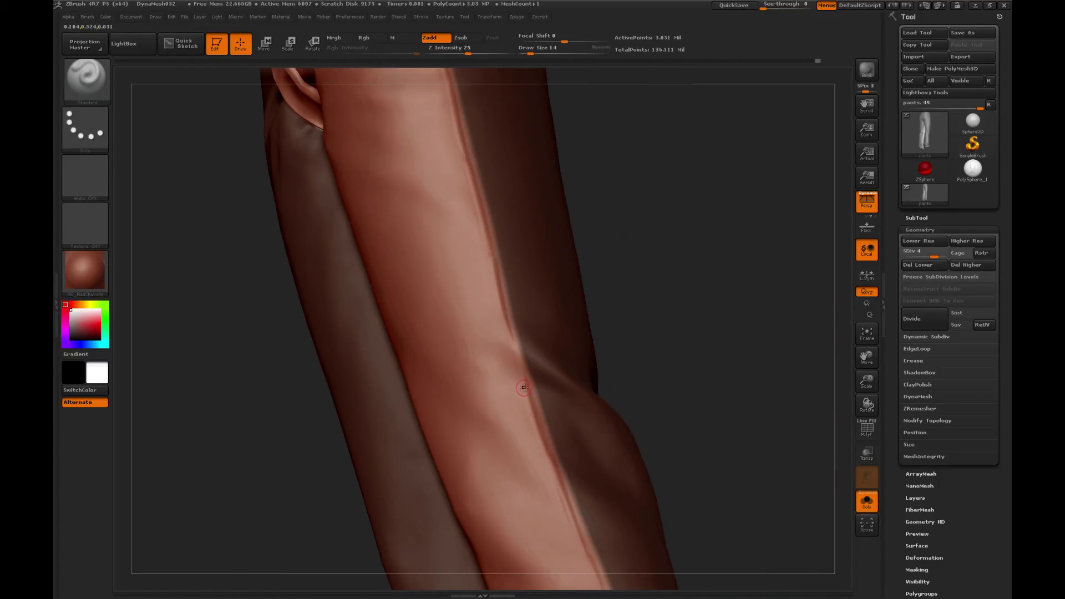
left_click_drag(523, 387, 512, 339)
left_click_drag(523, 385, 520, 368)
left_click_drag(506, 331, 504, 320)
left_click_drag(654, 309, 666, 422, "alt")
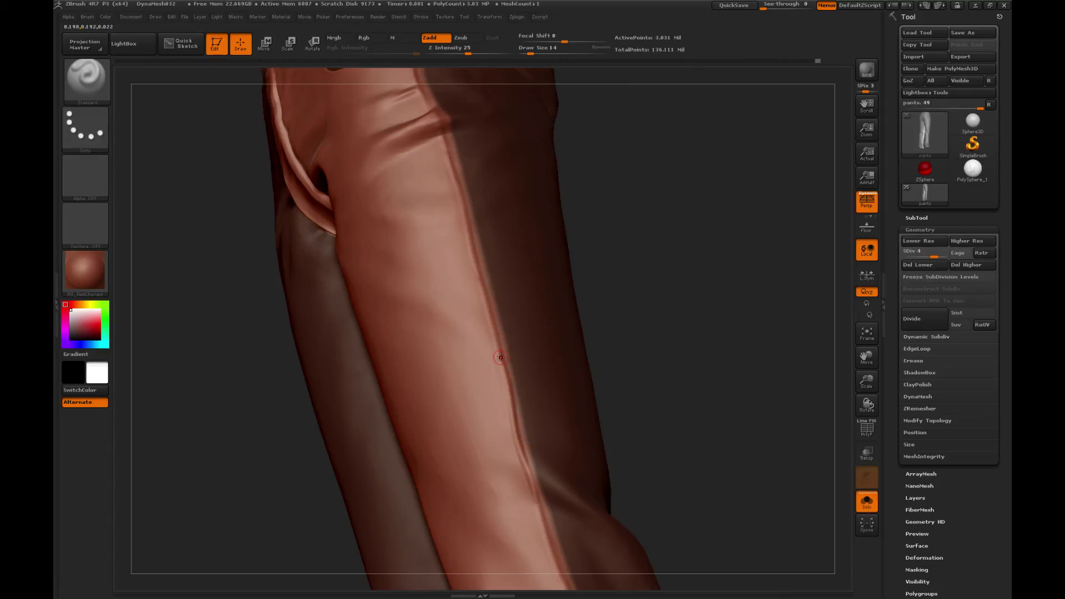
left_click_drag(623, 211, 480, 354)
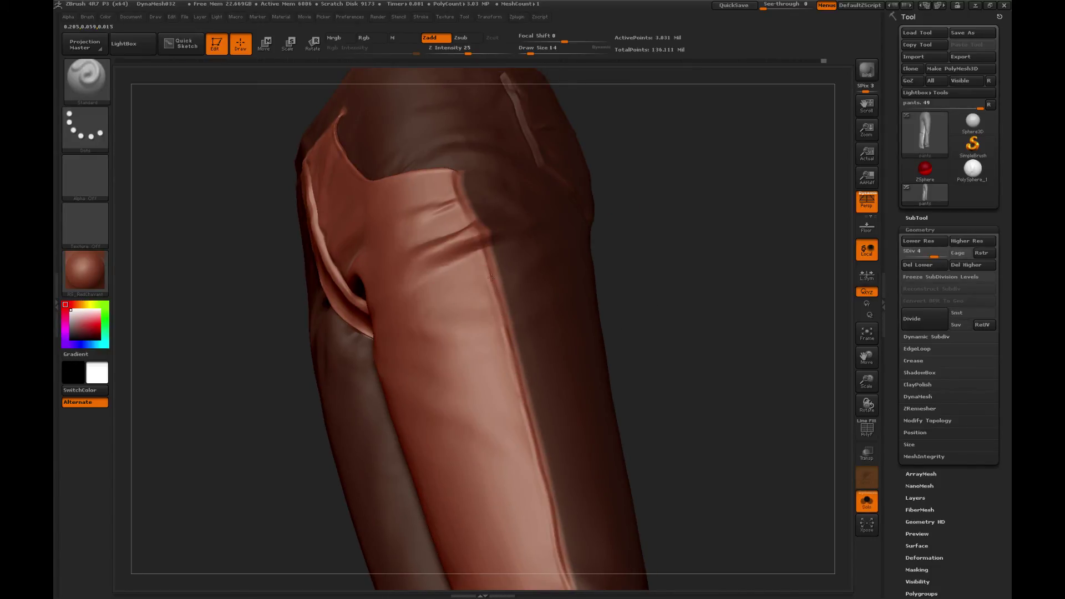
Refine the raised seam edge along the middle of the outer thigh with the Standard brush at draw size 14.
left_click_drag(663, 255, 706, 291)
left_click_drag(735, 411, 708, 244, "alt")
left_click_drag(660, 278, 693, 280)
left_click_drag(631, 318, 668, 319)
mouse_move(473, 378)
left_mouse_down()
mouse_move(475, 347)
mouse_move(477, 410)
left_mouse_up()
left_click_drag(473, 370, 472, 303)
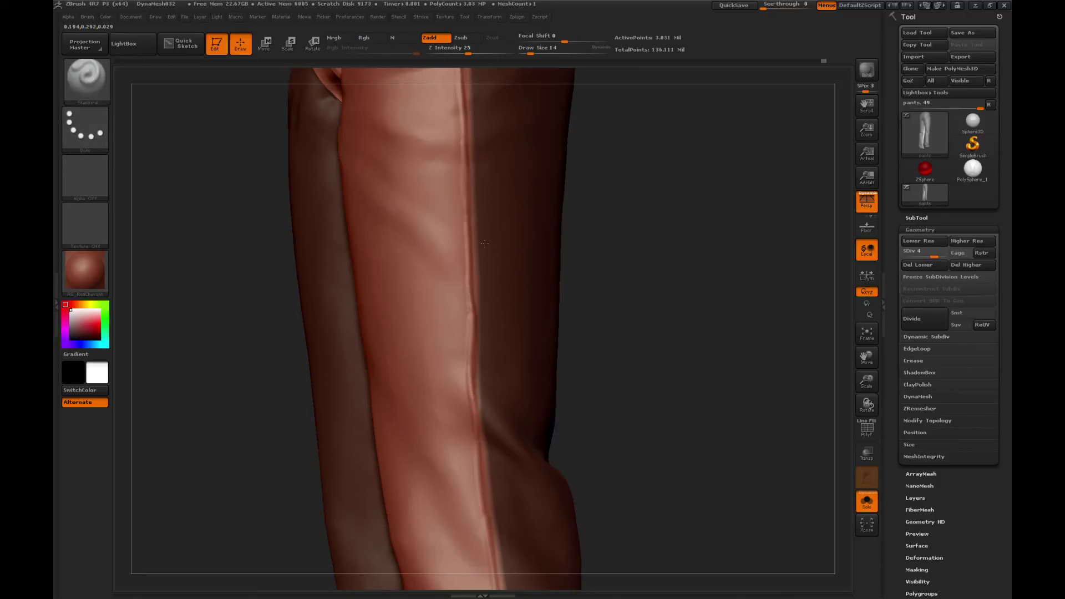
right_click_drag(457, 305, 466, 355, "alt")
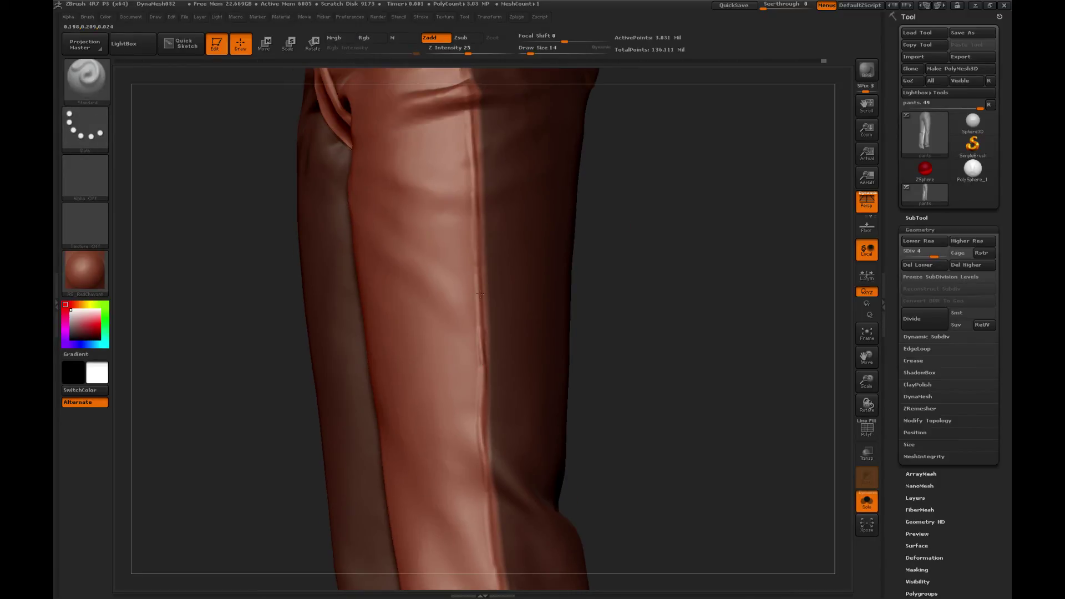
Clear the panel mask and inspect the whole pants and the outer thigh seam.
key("shift")
mouse_move(706, 357)
left_mouse_down()
mouse_move(677, 290)
mouse_move(625, 299)
mouse_move(753, 410)
left_mouse_up()
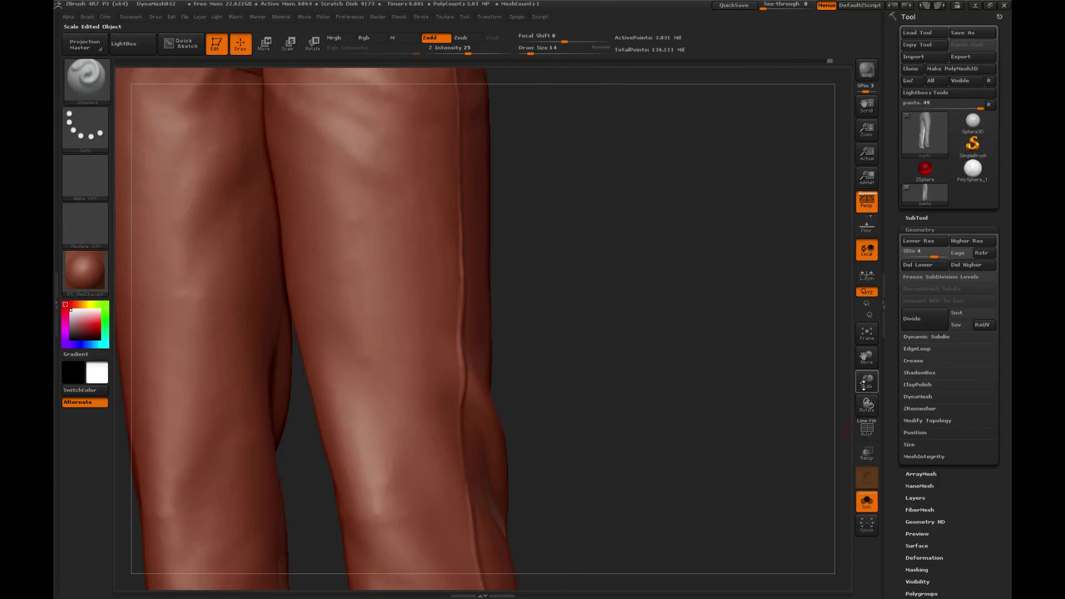
key("f")
left_click_drag(643, 370, 715, 402)
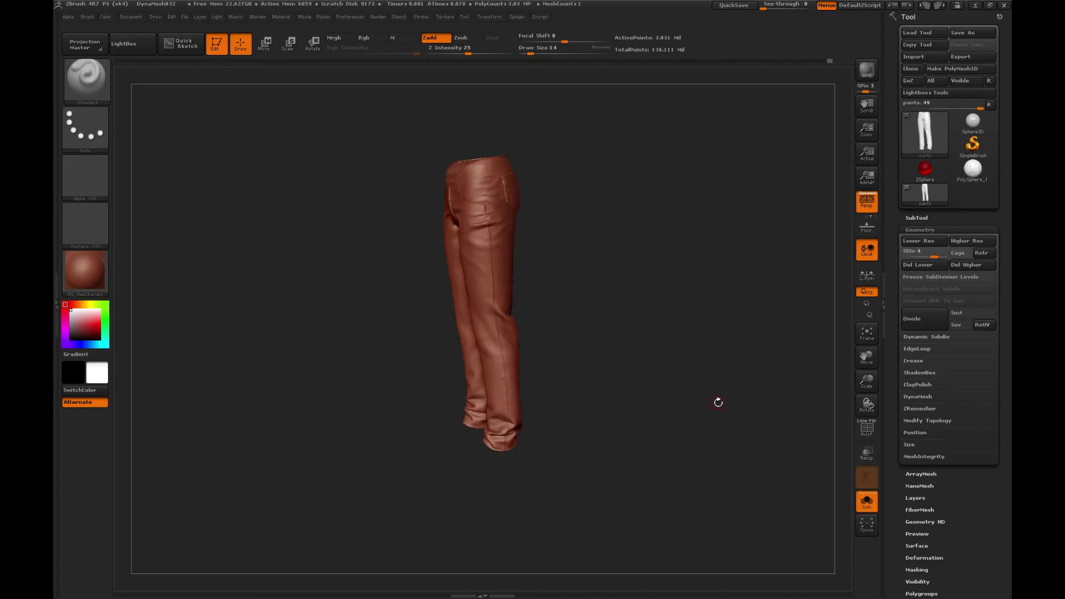
key("b")
key("Escape")
left_click_drag(867, 381, 893, 492)
left_click_drag(723, 339, 733, 345)
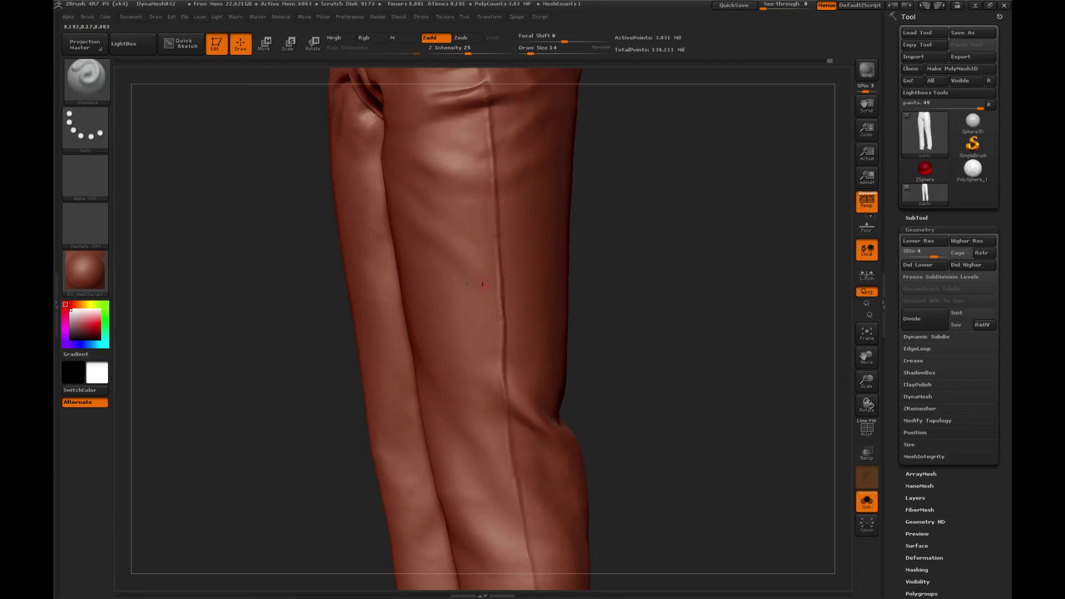
Smooth and flatten the outer thigh seam above the knee with the TrimDynamic brush at draw size 26.
key("bracketright")
left_click_drag(519, 340, 514, 337, "shift")
key("b")
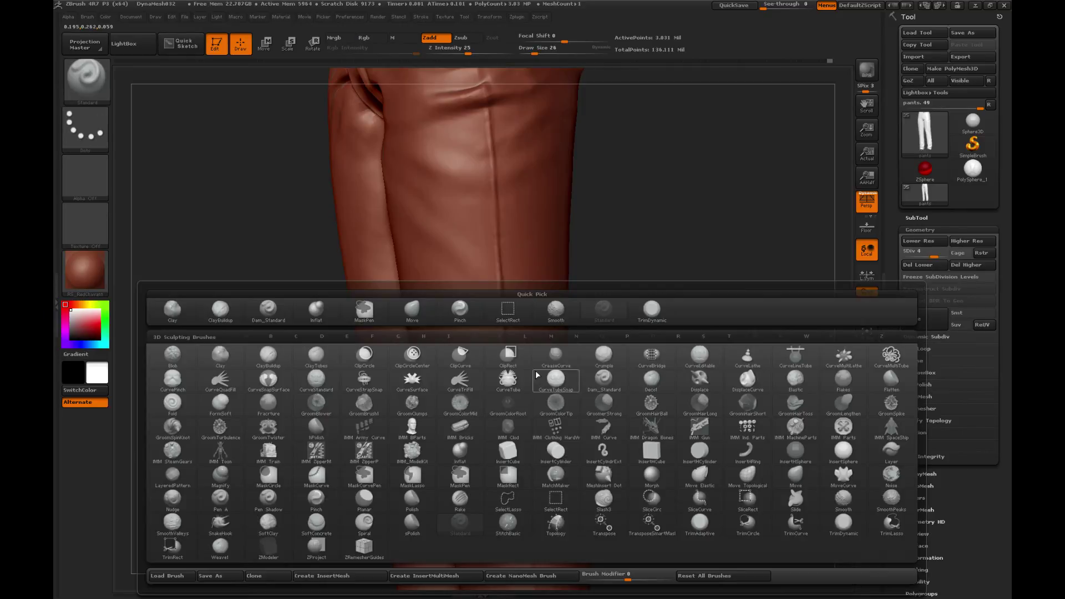
left_click(651, 311)
left_click_drag(706, 274, 696, 286)
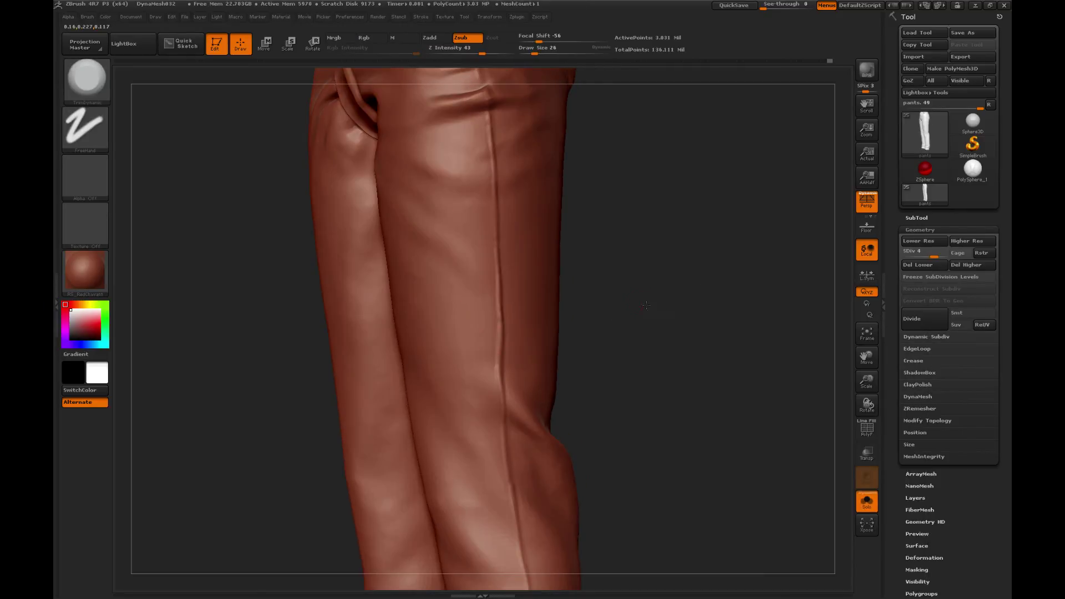
left_click_drag(654, 313, 652, 333)
left_click_drag(498, 373, 497, 367)
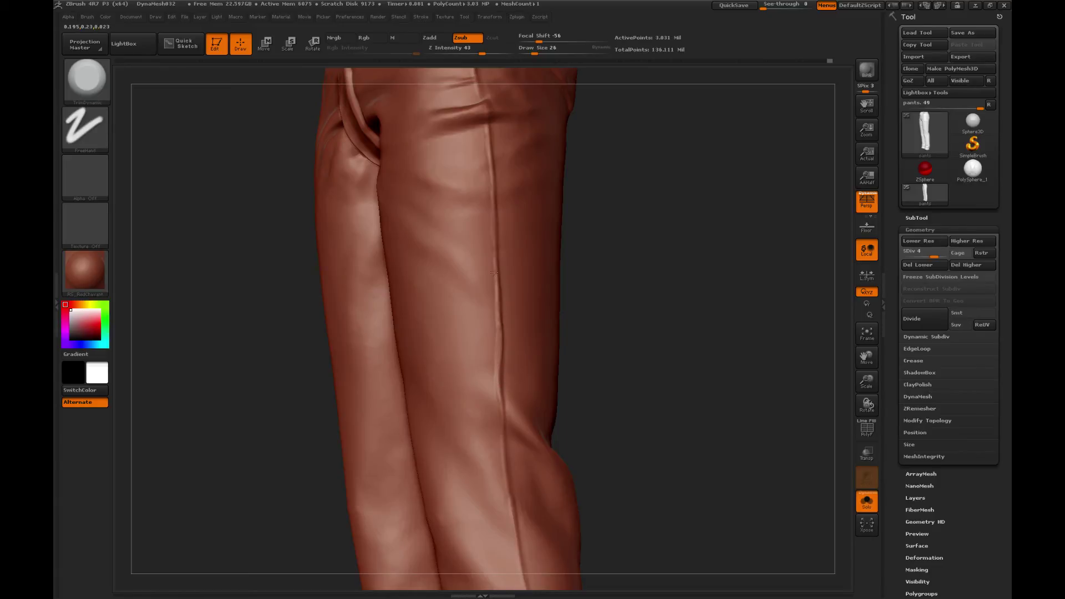
left_click_drag(630, 247, 488, 333)
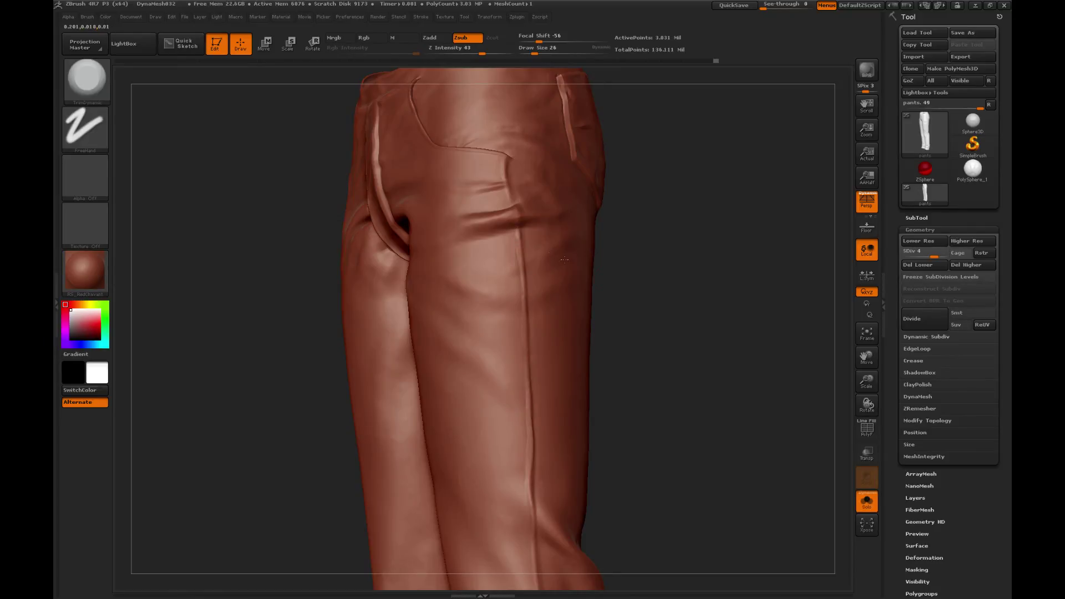
left_click_drag(679, 295, 664, 130, "alt")
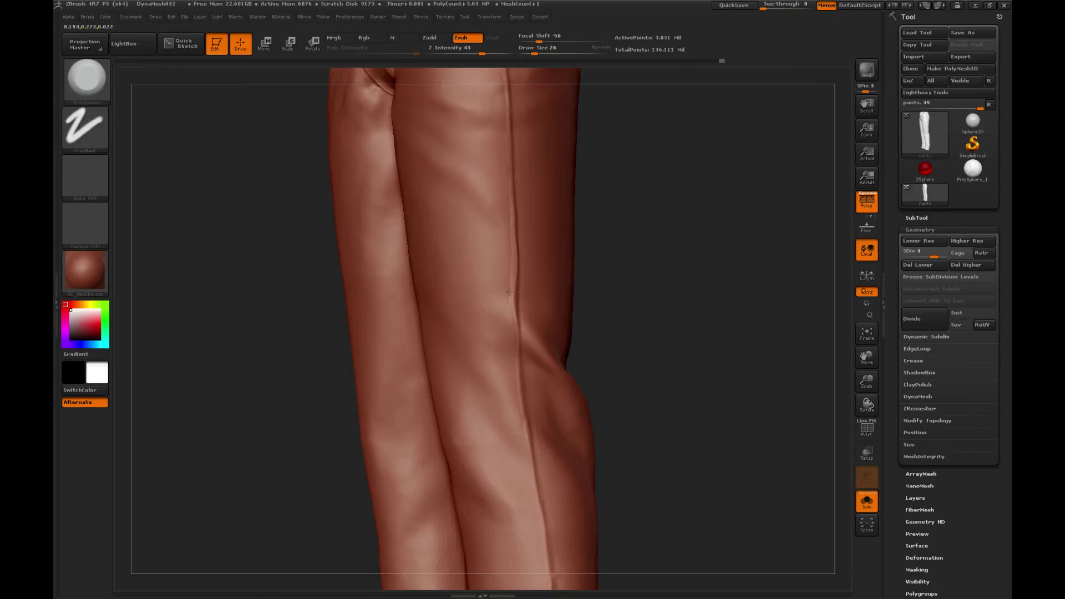
Add small puckers beside the outer seam just above the knee with the Clay and Standard brushes at draw size 26.
key("b")
key("c")
key("l")
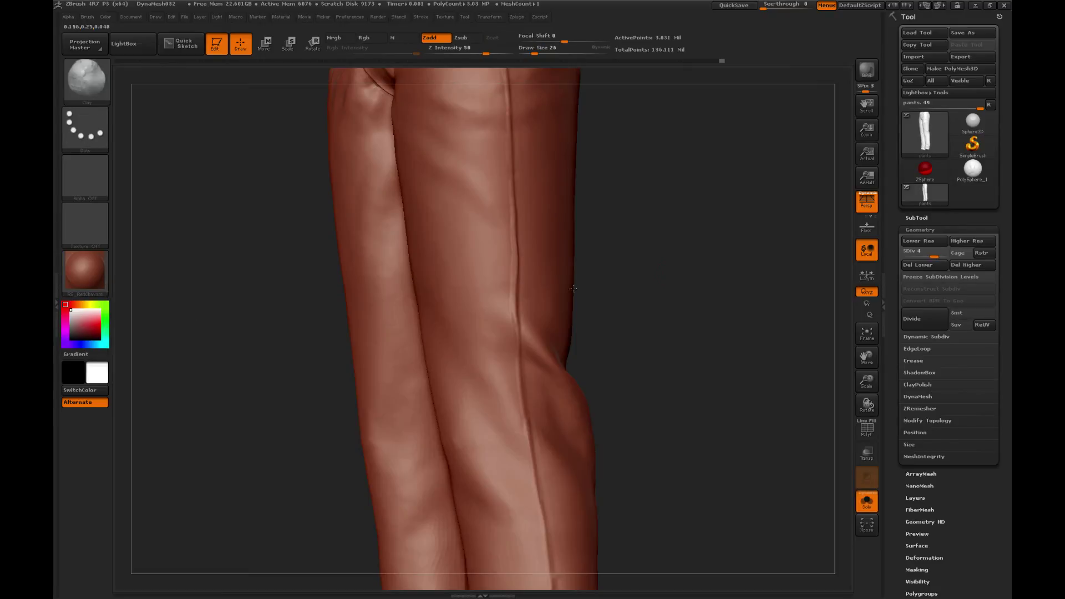
left_click_drag(573, 288, 499, 305)
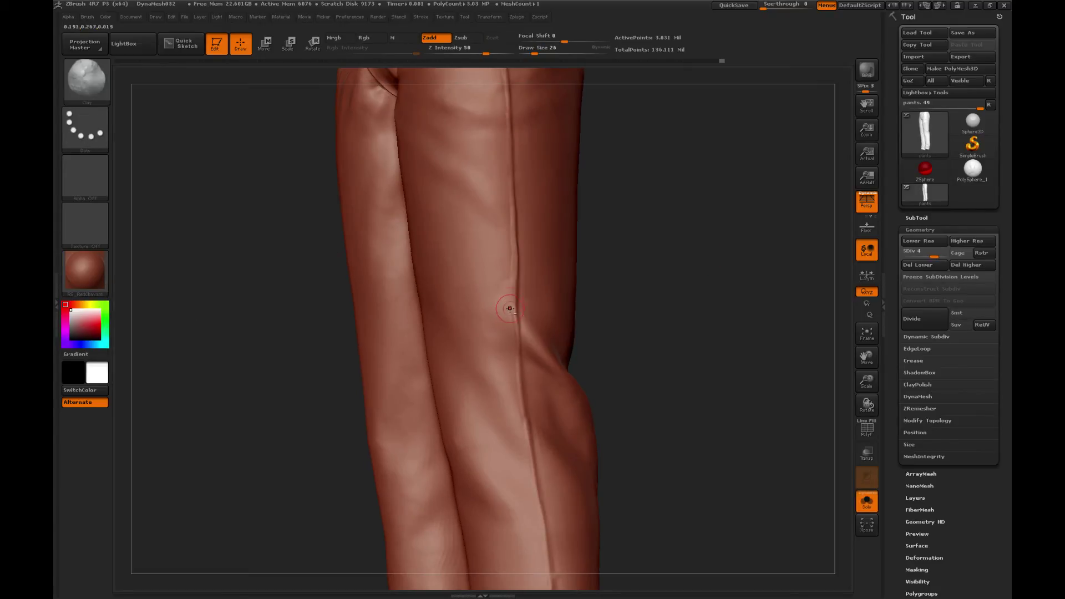
key("b")
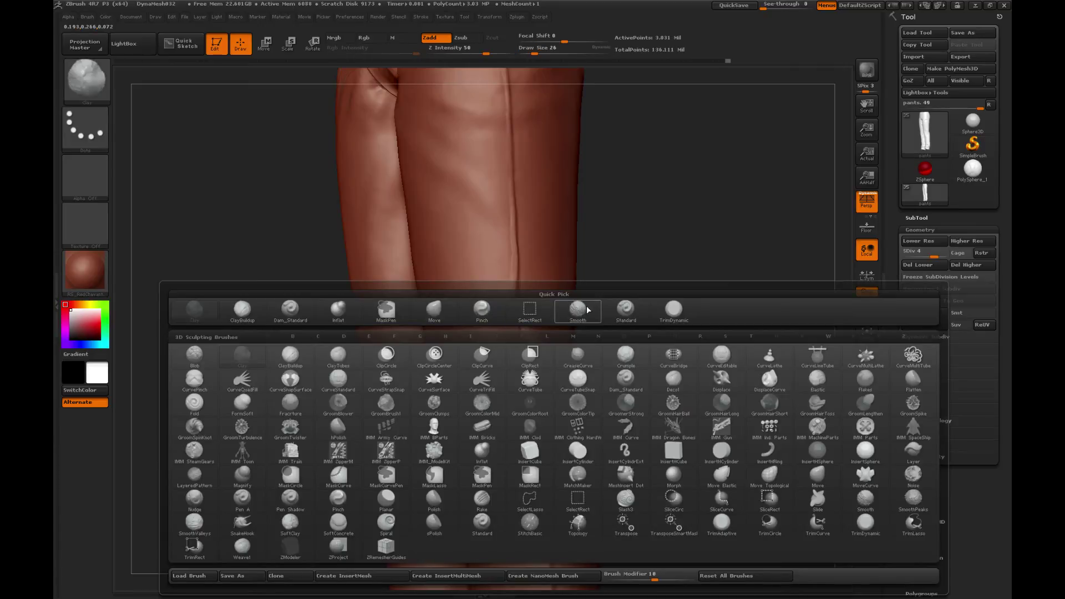
left_click(631, 311)
left_click_drag(621, 309, 501, 294)
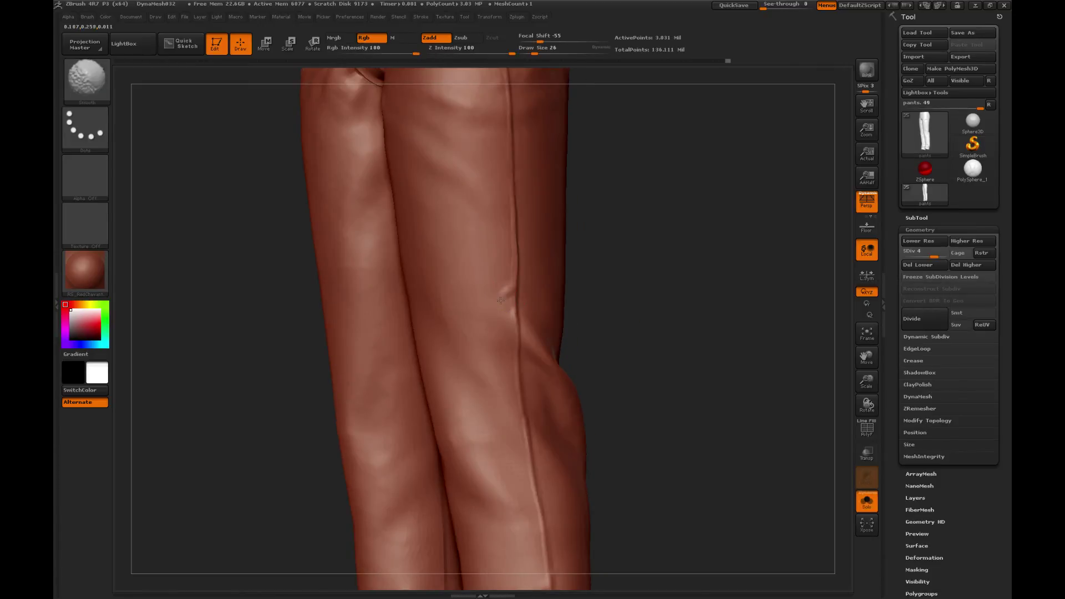
left_click_drag(642, 287, 642, 265, "alt")
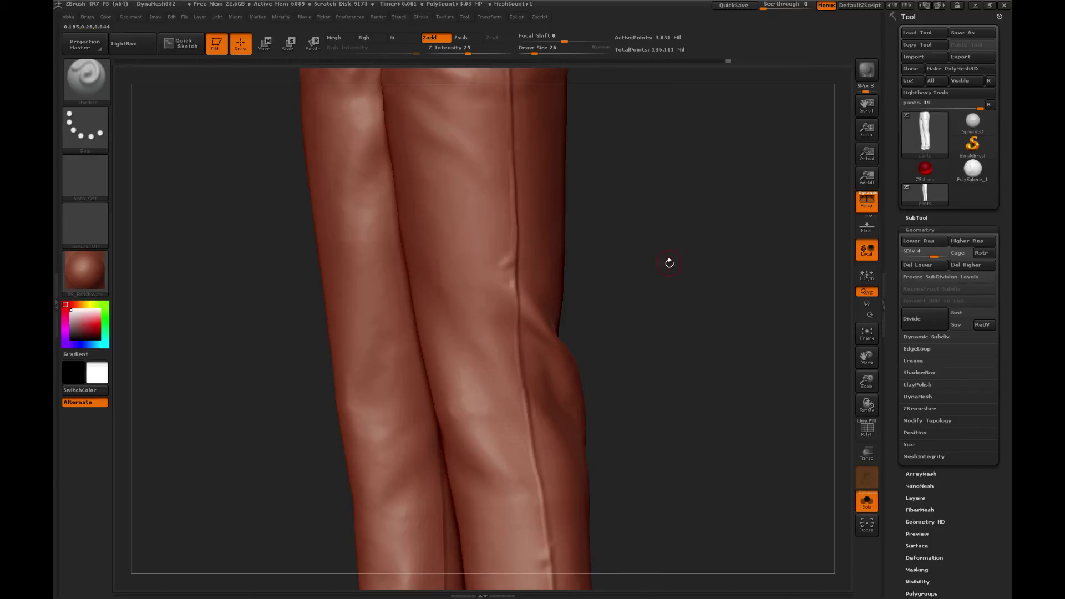
Sharpen the puckers beside the outer seam above the knee with the Pinch brush and flatten them with TrimDynamic.
key("shift")
key("b")
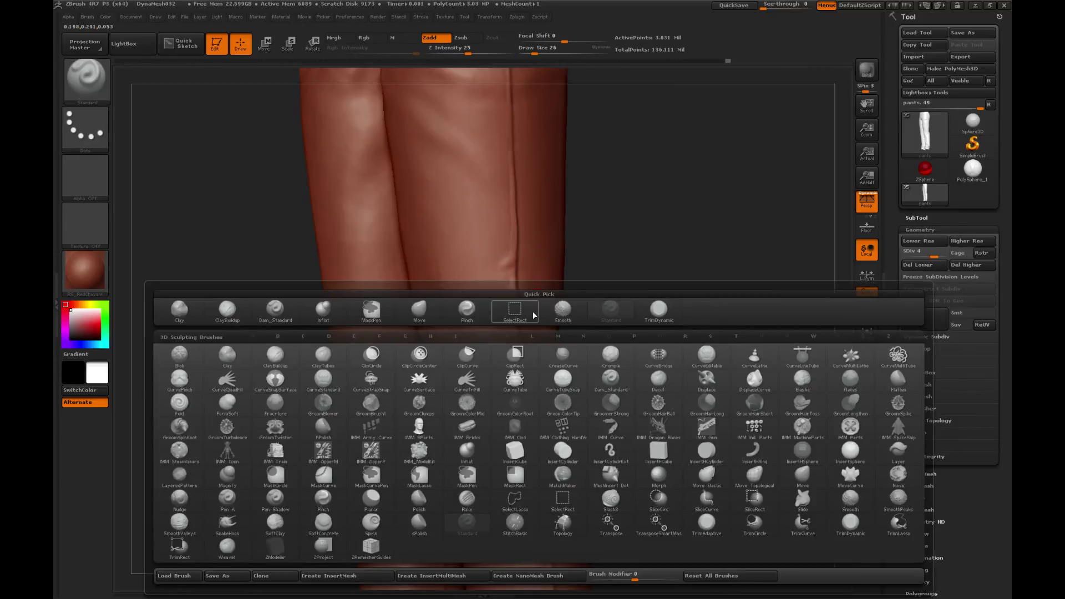
left_click(528, 314)
left_click_drag(632, 278, 642, 260, "alt")
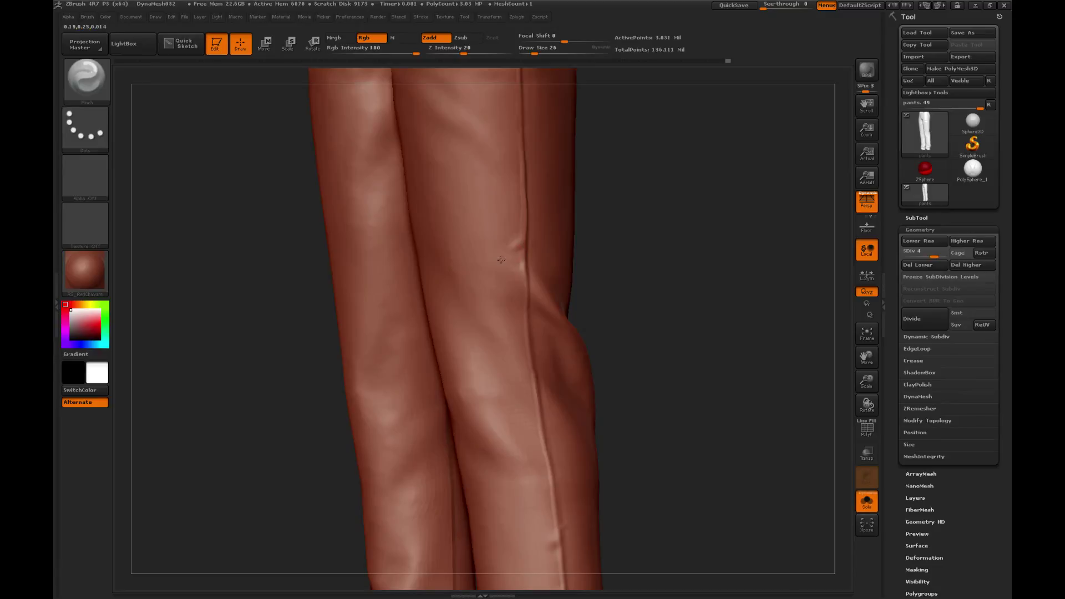
key("b")
key("t")
key("d")
left_click_drag(700, 294, 703, 276, "alt")
Smooth the surface beside the outer seam alongside the knee fold.
key("b")
key("c")
key("l")
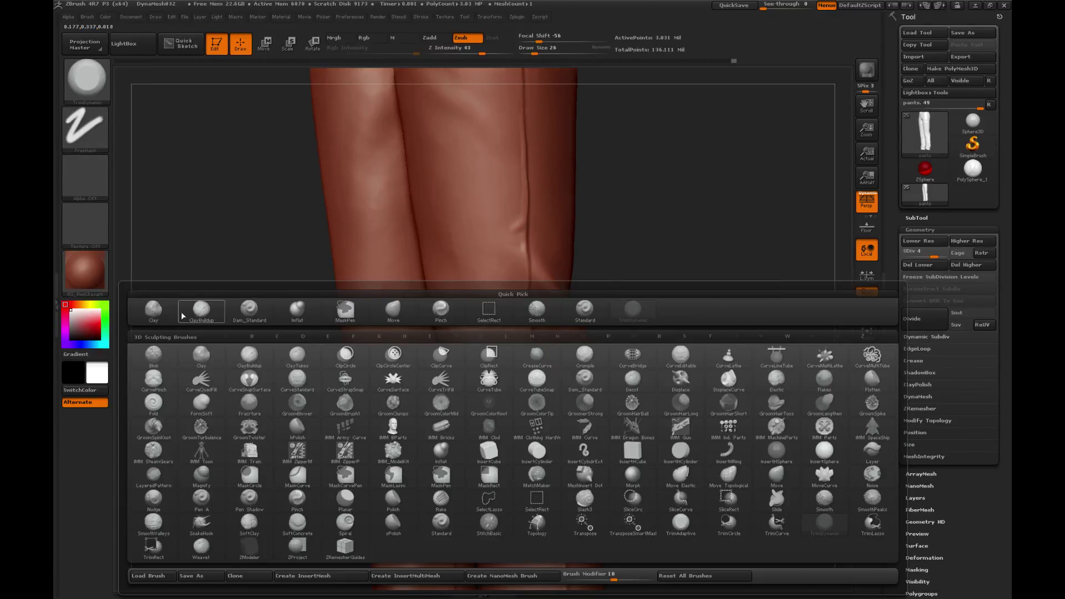
left_click_drag(704, 229, 539, 330)
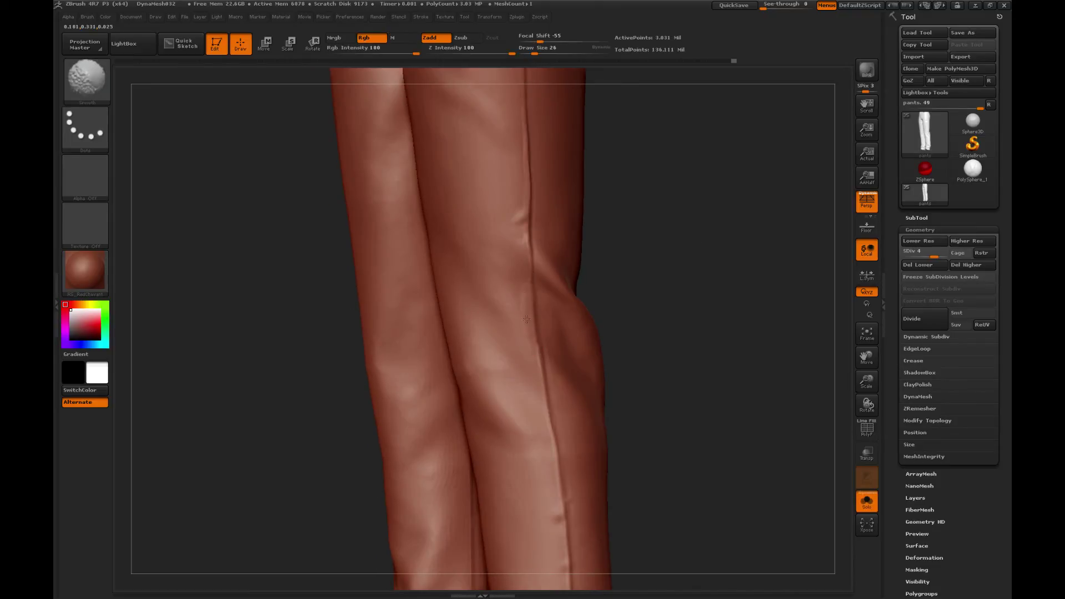
left_click_drag(661, 270, 658, 233, "alt")
left_click_drag(525, 302, 527, 300, "shift")
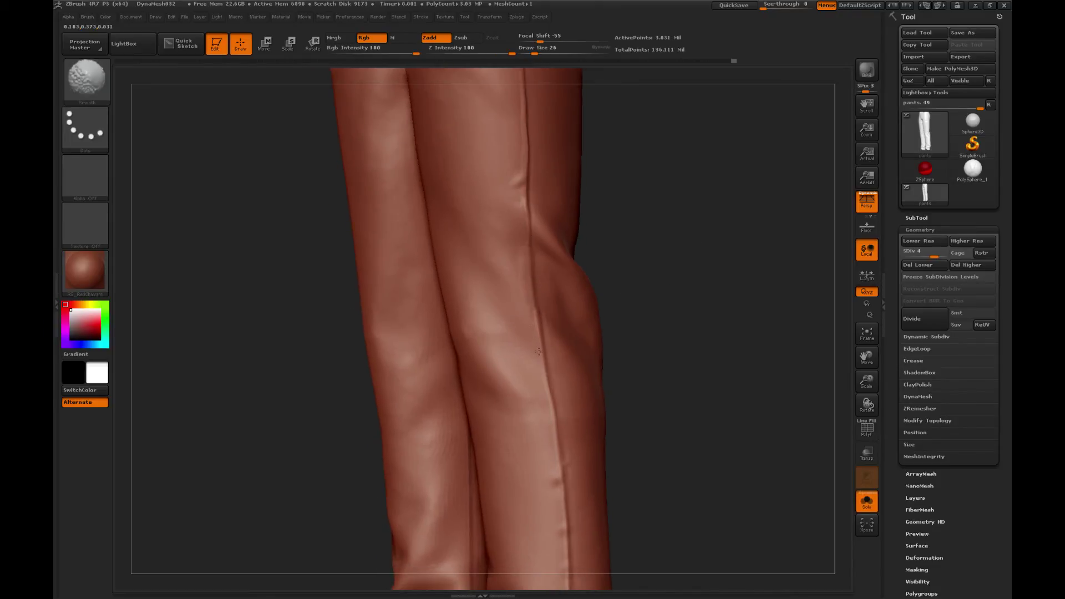
Raise small puckers along the outer seam beside the knee with the Standard brush and soften them by smoothing.
key("b")
key("s")
key("t")
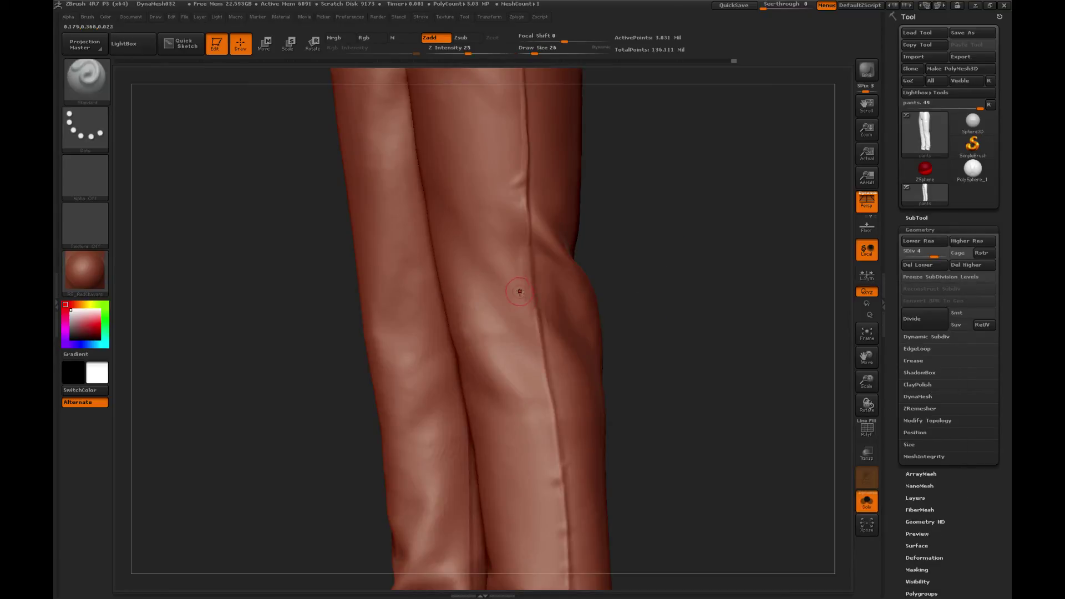
left_click_drag(527, 310, 522, 312)
right_click_drag(540, 250, 541, 218)
mouse_move(527, 333)
left_mouse_down()
mouse_move(541, 328)
mouse_move(529, 321)
left_mouse_up()
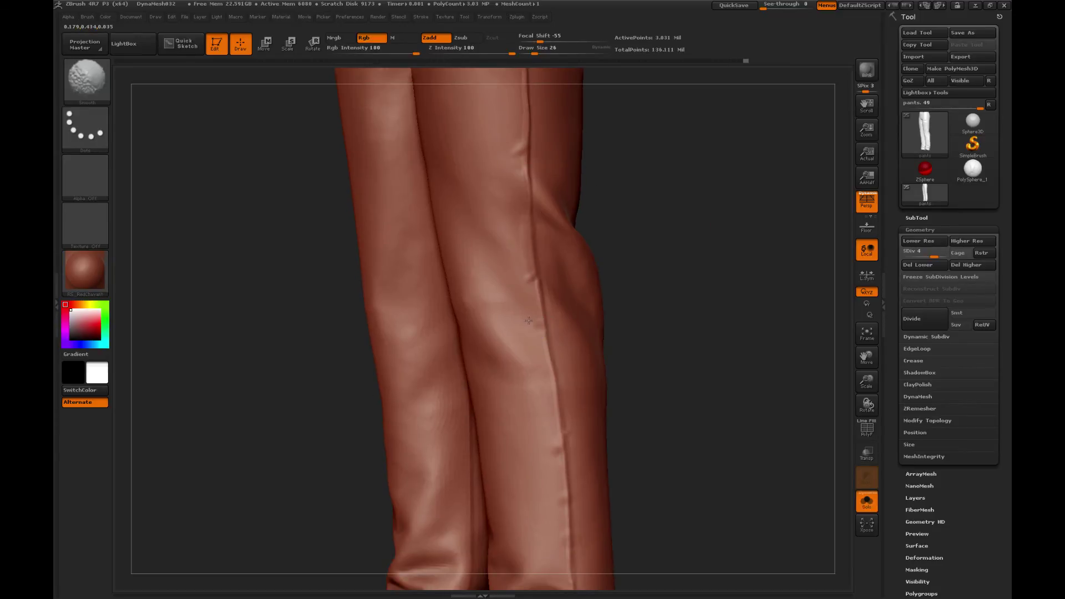
left_click_drag(716, 216, 725, 209)
left_click_drag(505, 300, 516, 292)
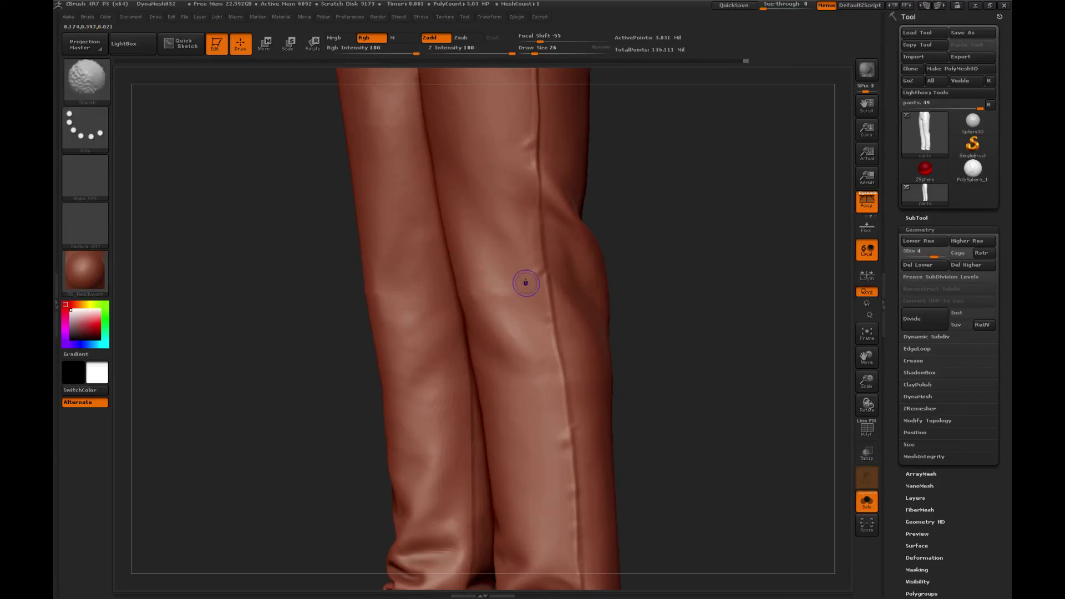
Tighten the puckers along the outer seam beside the knee with the Pinch brush.
key("b")
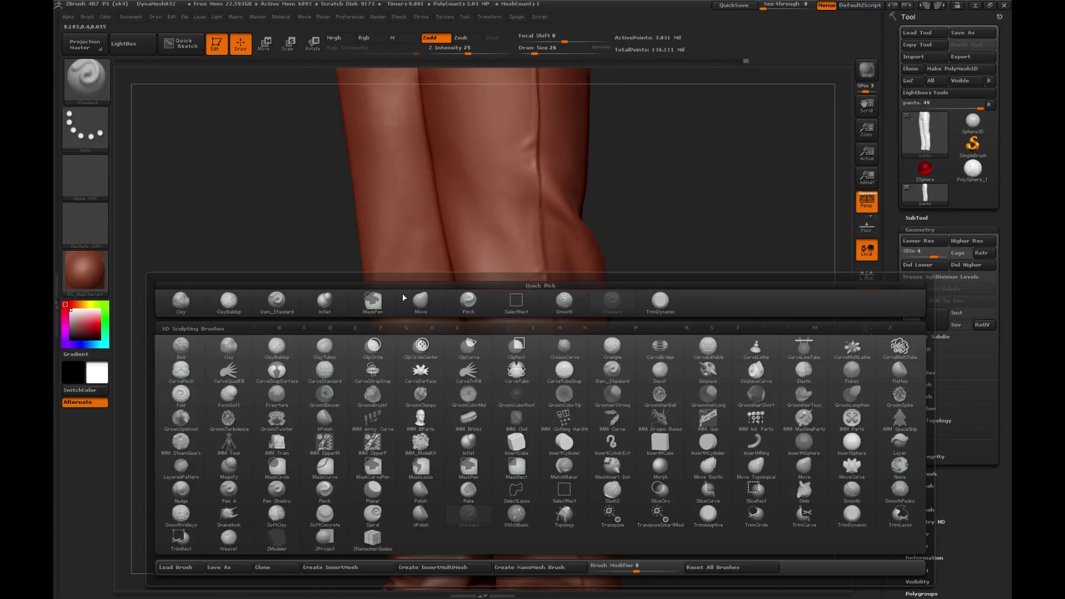
key("p")
key("i")
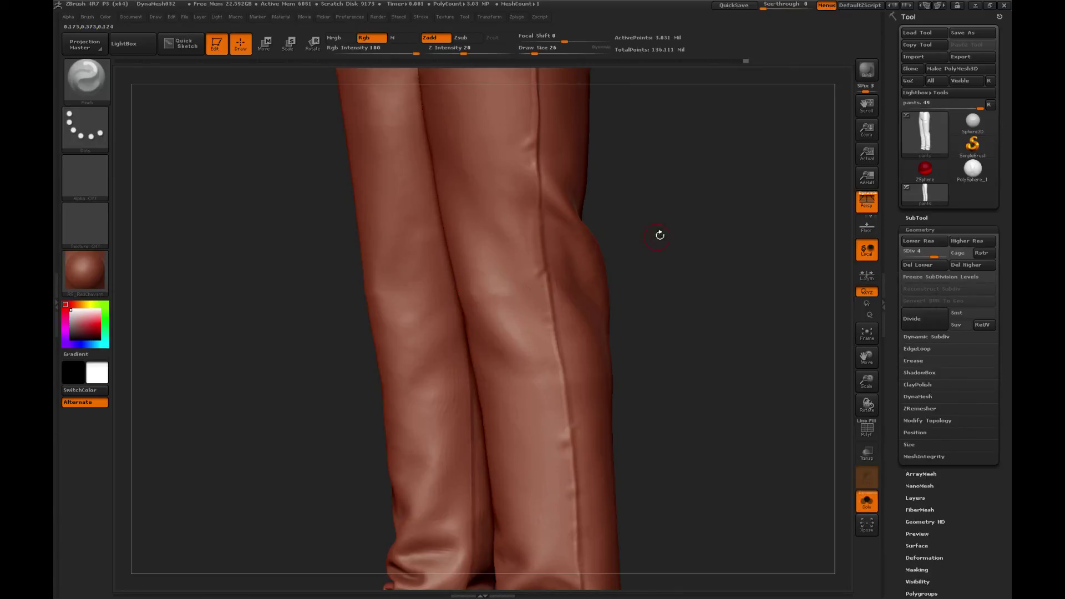
mouse_move(658, 233)
left_mouse_down()
mouse_move(675, 235)
mouse_move(629, 291)
left_mouse_up()
Carve the outer seam groove below the knee with the Dam_Standard brush at draw size 26 and smooth its edge.
key("b")
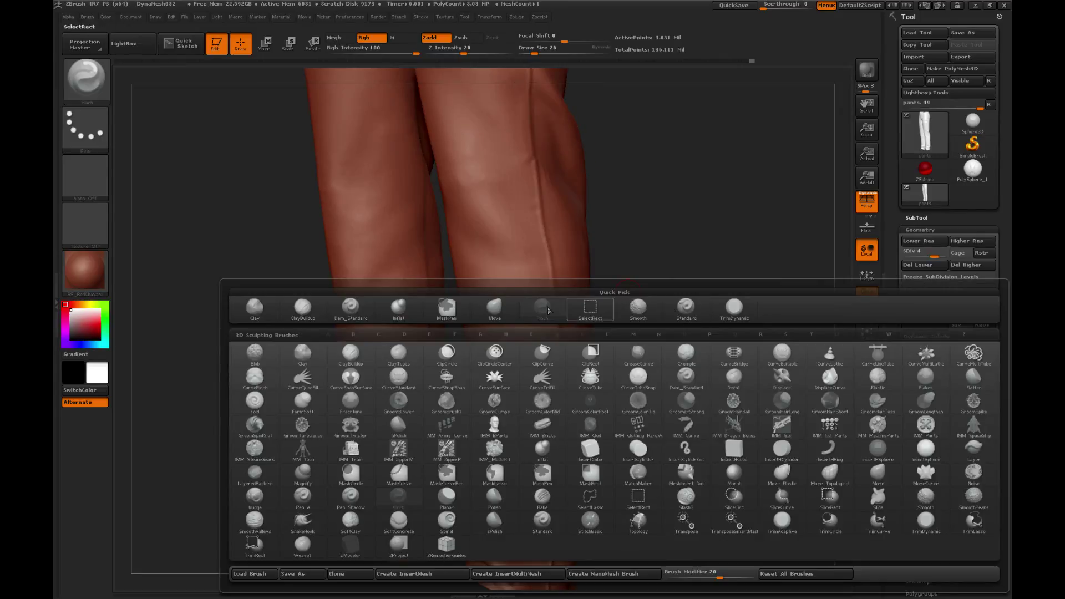
left_click(351, 306)
mouse_move(709, 231)
left_mouse_down()
mouse_move(692, 221)
mouse_move(713, 233)
mouse_move(700, 235)
left_mouse_up()
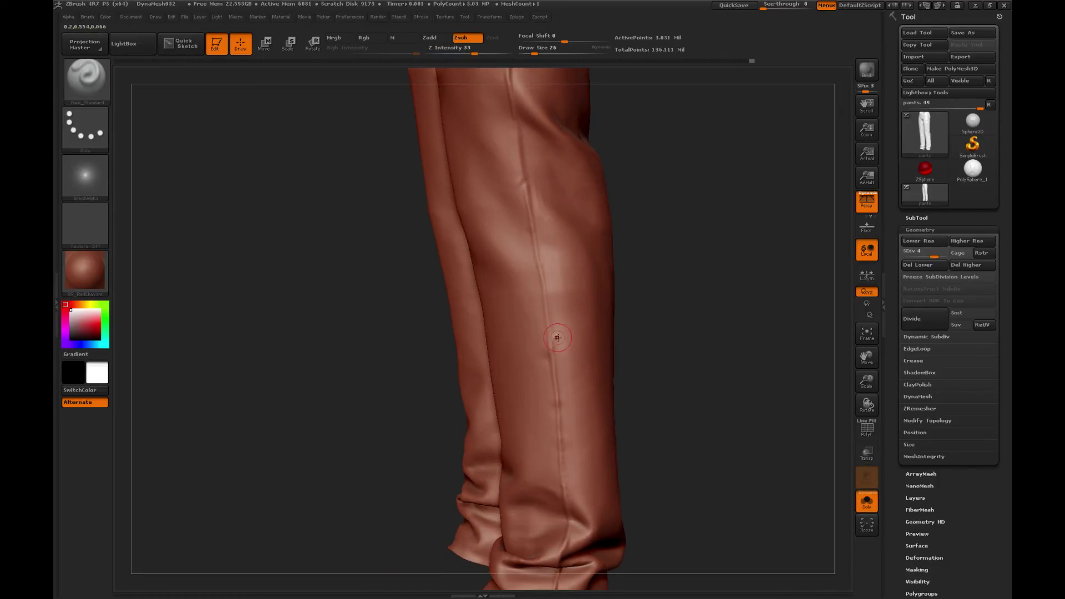
left_click_drag(553, 332, 549, 298)
left_click_drag(677, 244, 698, 244)
left_click_drag(556, 303, 552, 299, "shift")
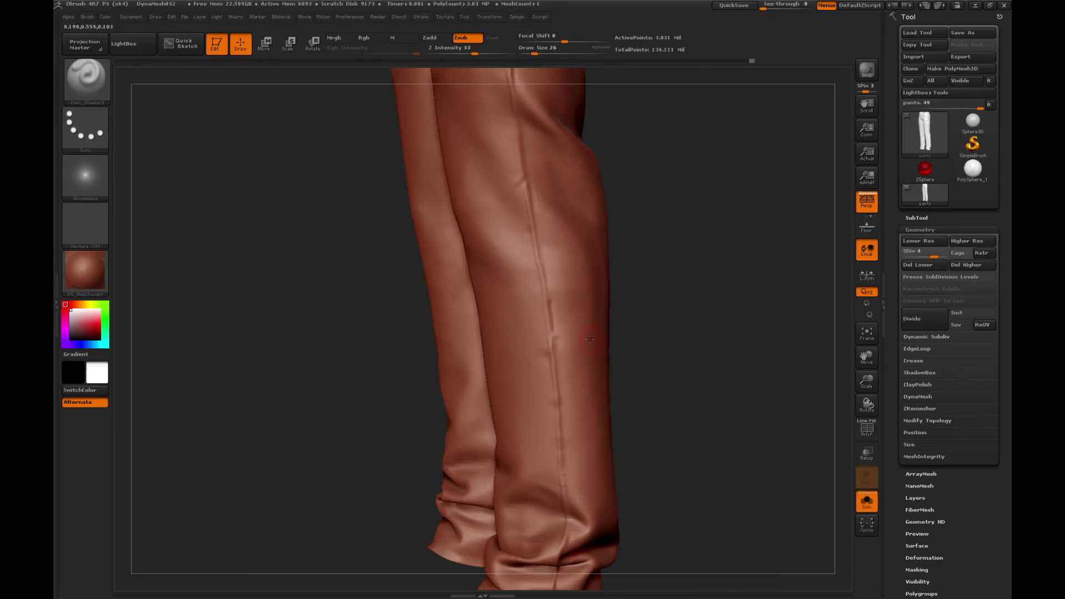
left_click_drag(687, 214, 694, 214)
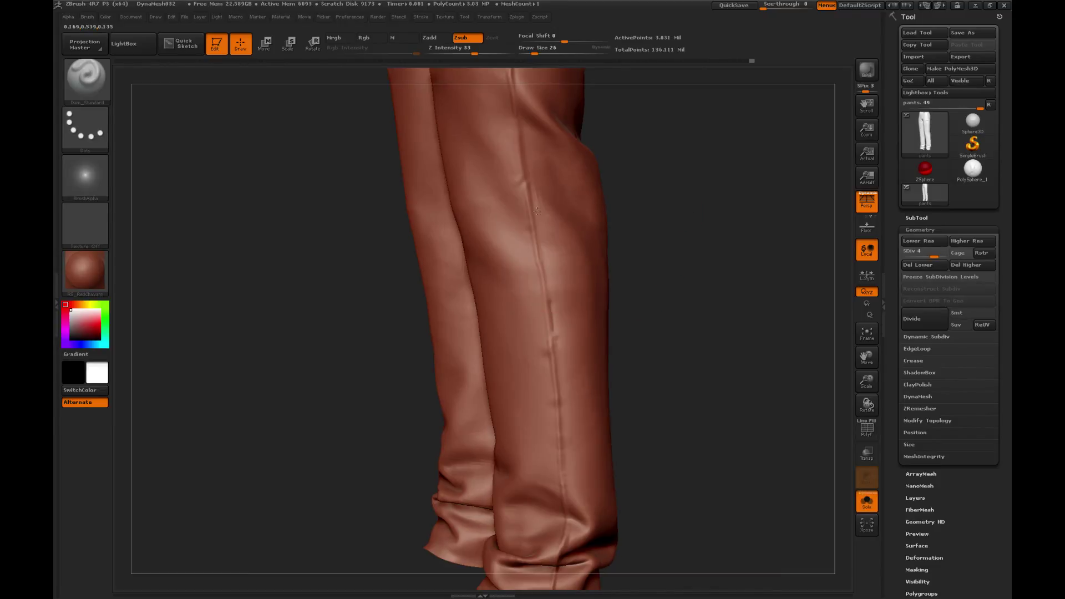
Continue the carved outer seam groove down the lower leg to the ankle folds with Dam_Standard.
mouse_move(661, 253)
left_mouse_down()
mouse_move(670, 255)
mouse_move(672, 296)
left_mouse_up()
mouse_move(671, 295)
left_mouse_down()
mouse_move(646, 296)
mouse_move(673, 308)
left_mouse_up()
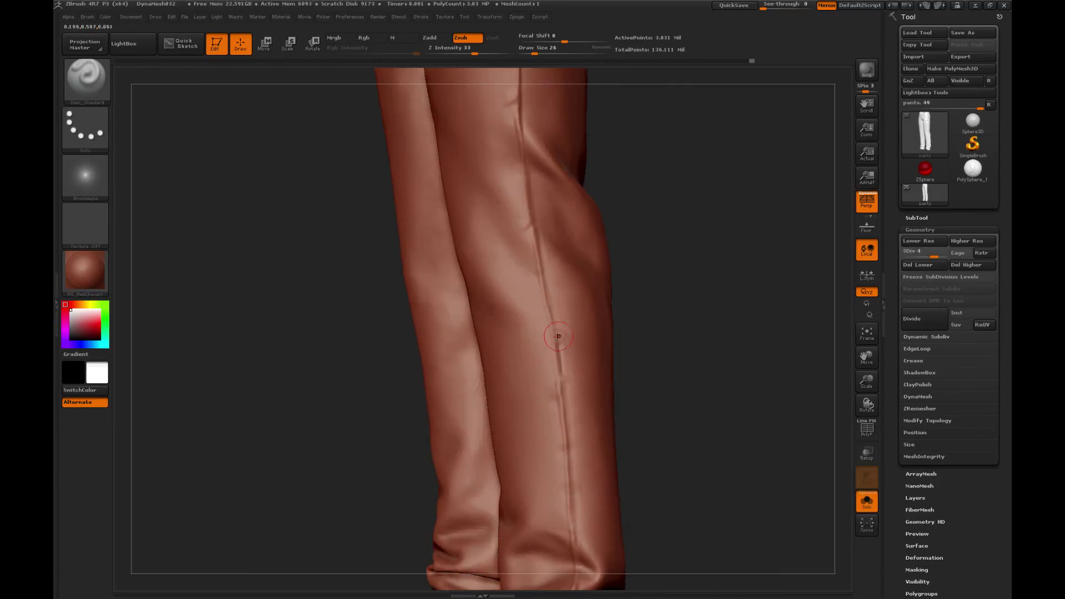
left_click_drag(559, 351, 558, 343)
left_click_drag(688, 221, 668, 161)
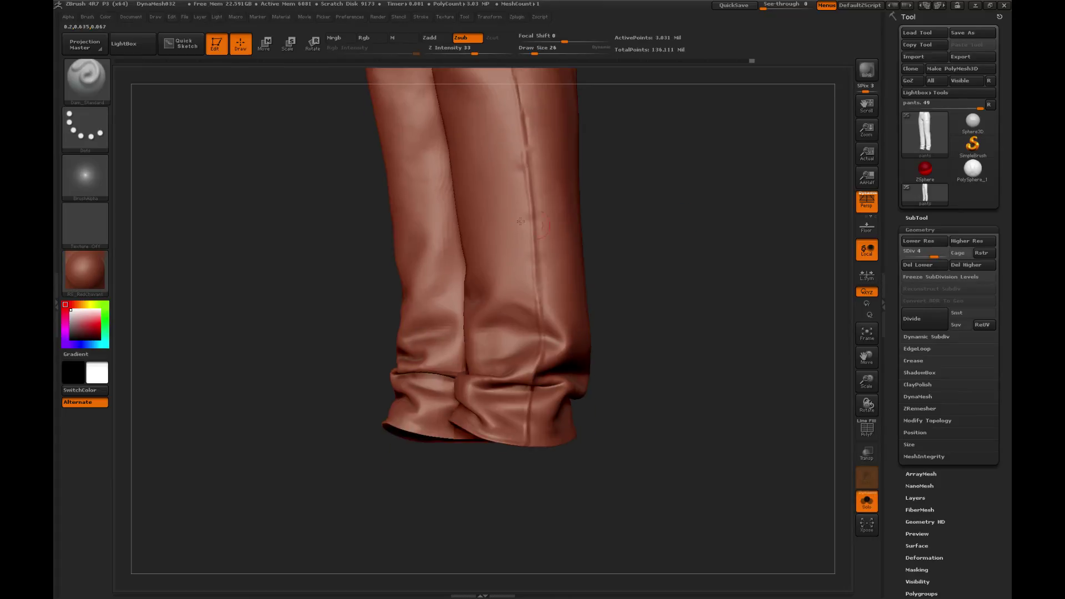
left_click_drag(638, 360, 607, 344)
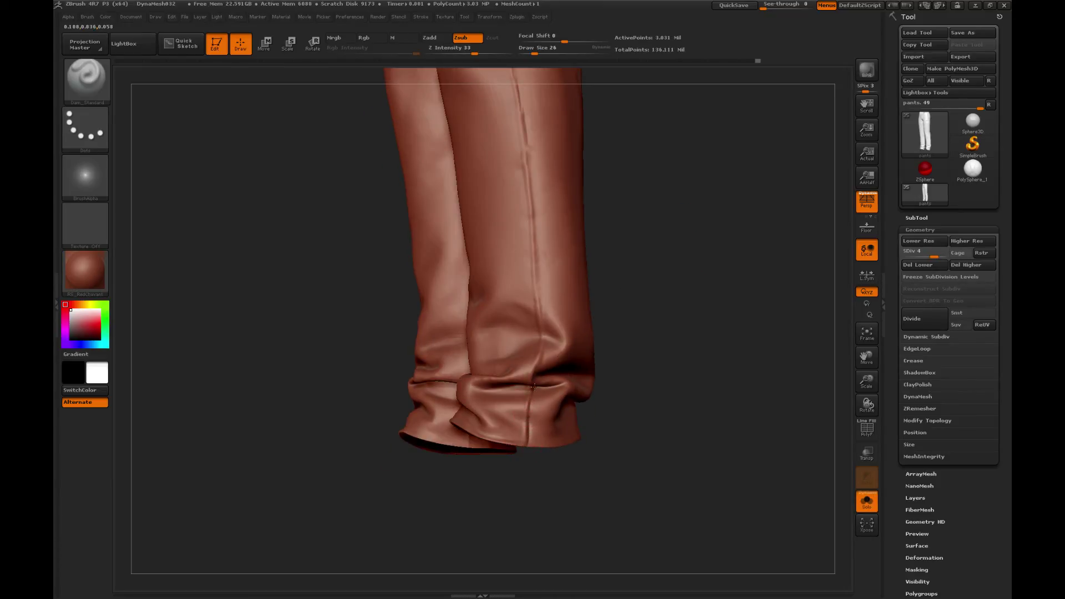
left_click_drag(679, 275, 541, 391)
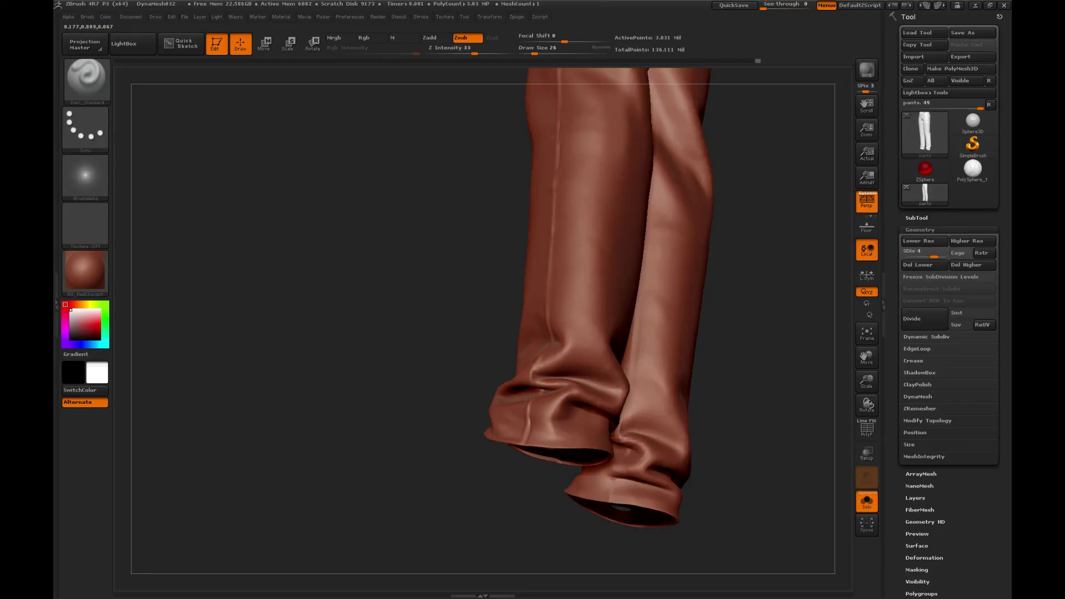
Deepen the outer seam crease from the ankle folds back up the shin with short Dam_Standard strokes.
mouse_move(431, 332)
left_mouse_down()
mouse_move(675, 314)
mouse_move(525, 400)
left_mouse_up()
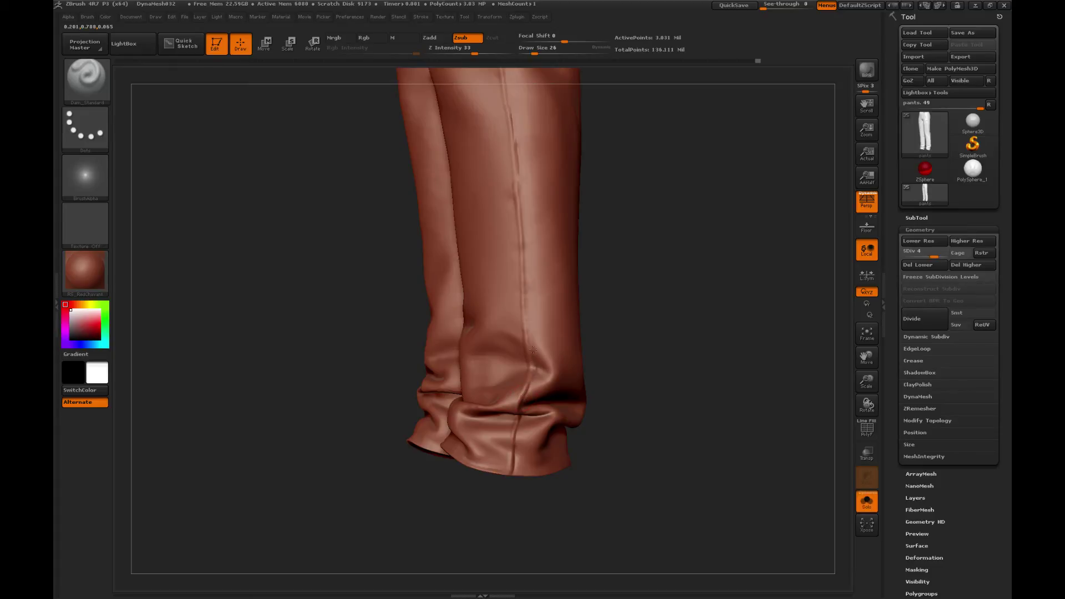
left_click_drag(653, 299, 473, 272)
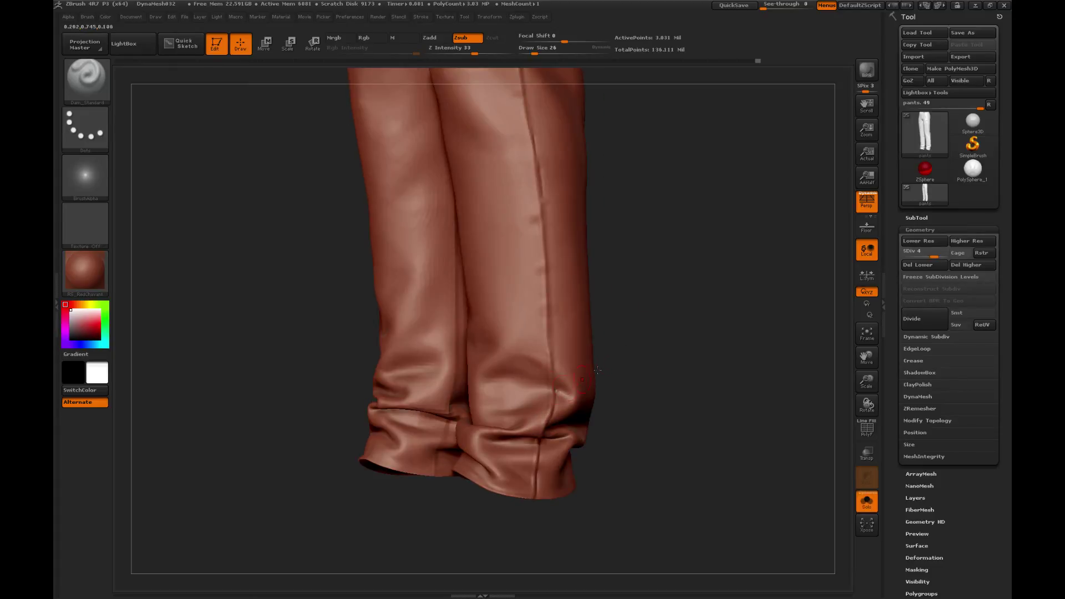
left_click_drag(598, 368, 553, 389)
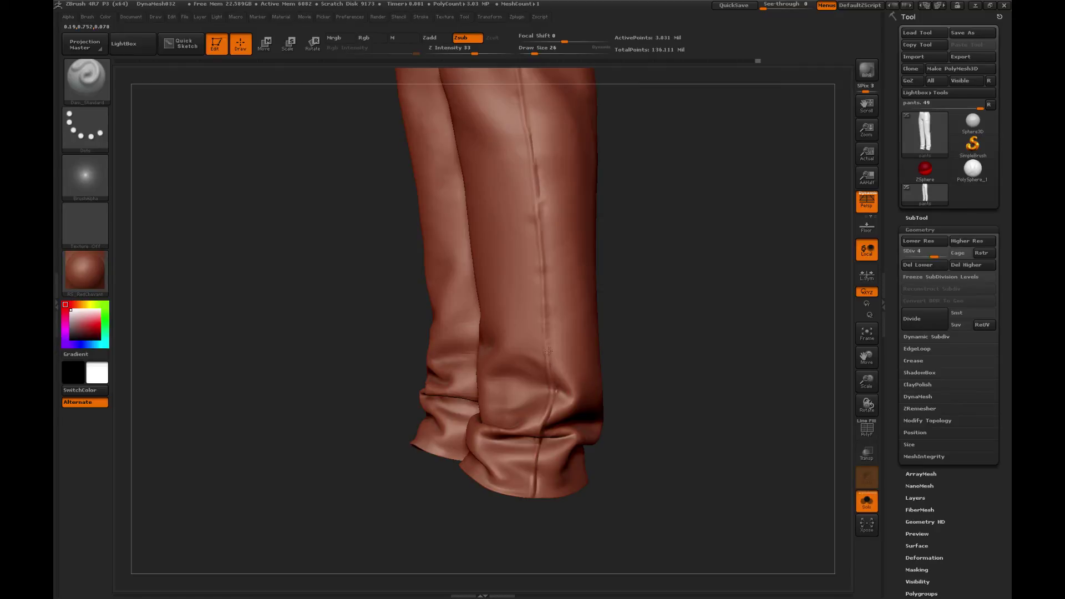
left_click_drag(548, 333, 548, 311)
left_click_drag(673, 259, 650, 268)
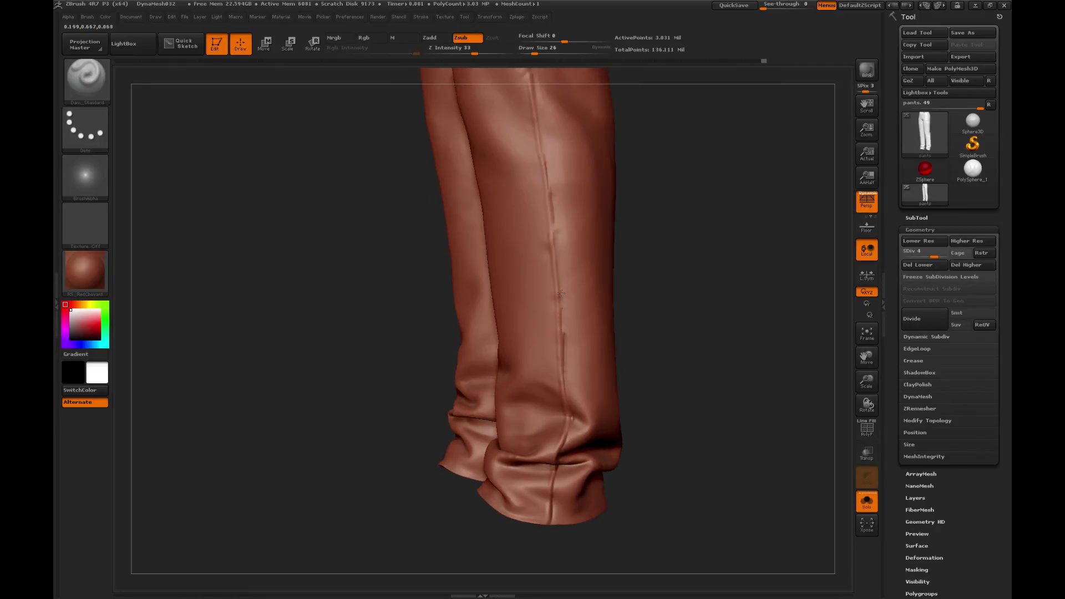
left_click_drag(688, 221, 670, 312, "alt")
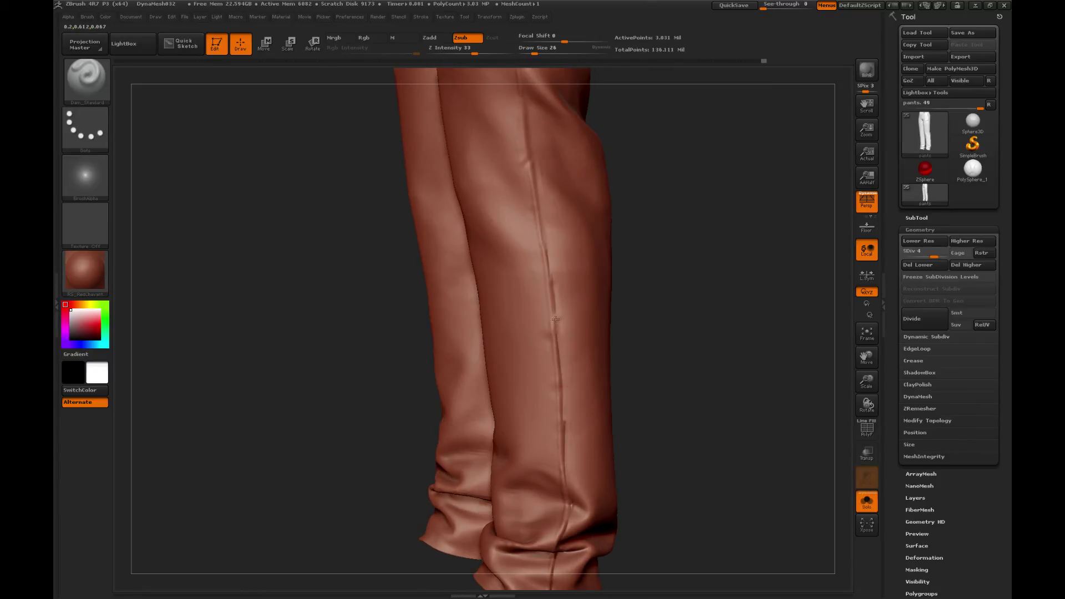
left_click_drag(662, 256, 709, 268, "alt")
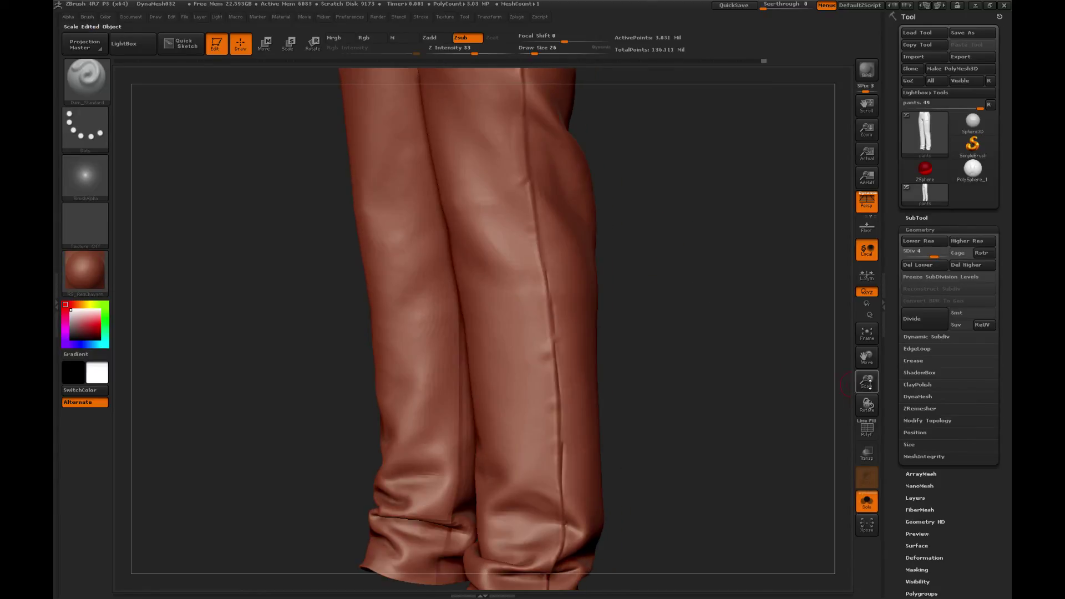
Save the ZTool over the existing high_poly_4 ZTL file in the Naughty Dog Test folder.
mouse_move(870, 384)
left_mouse_down()
mouse_move(792, 269)
mouse_move(761, 359)
mouse_move(721, 338)
mouse_move(741, 370)
mouse_move(751, 349)
mouse_move(685, 359)
mouse_move(729, 324)
left_mouse_up()
key("b")
left_click(726, 310)
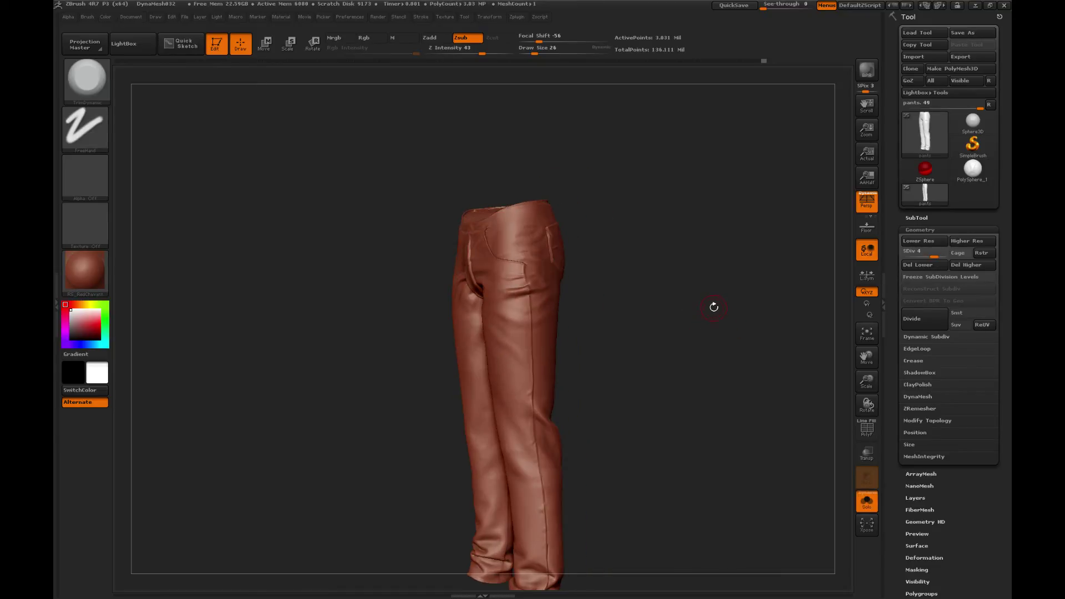
key("ctrl+s")
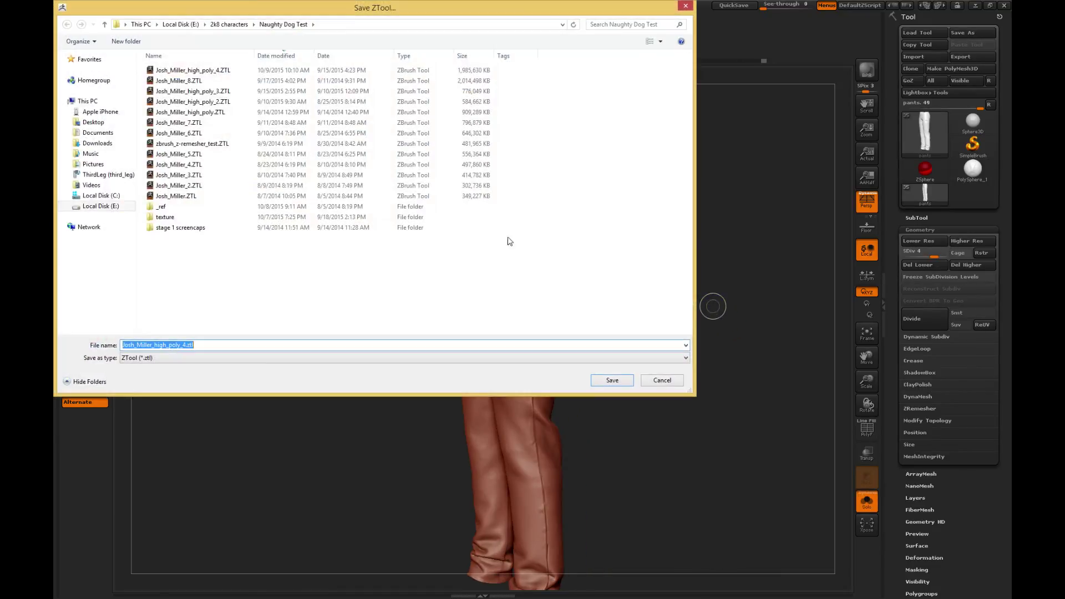
double_click(254, 70)
left_click(558, 296)
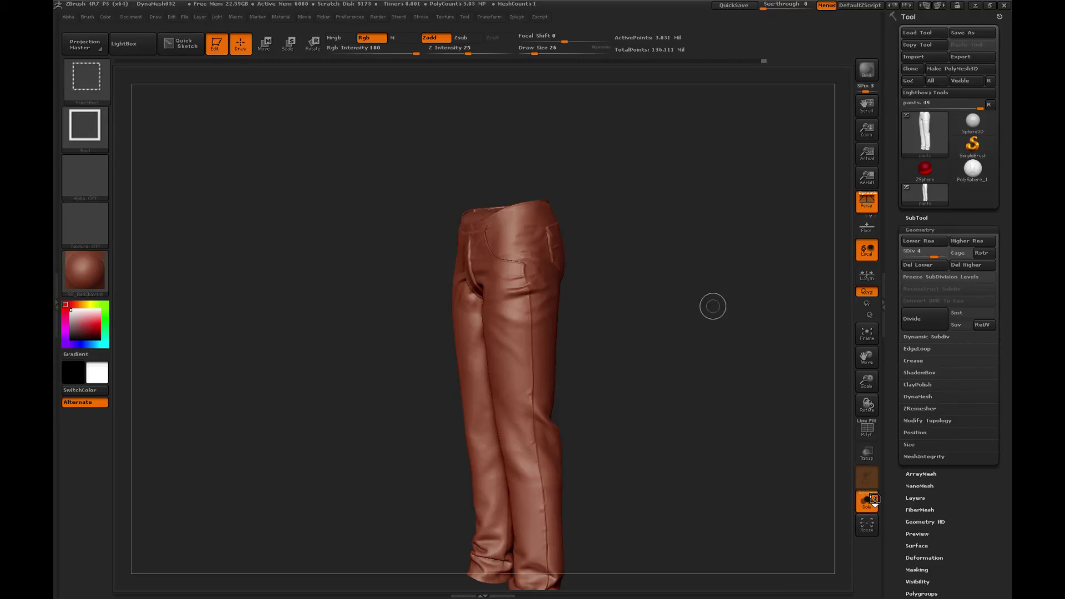
Turn off Solo mode and examine the pants on the whole clothed character from a near-front view.
key("ctrl+s")
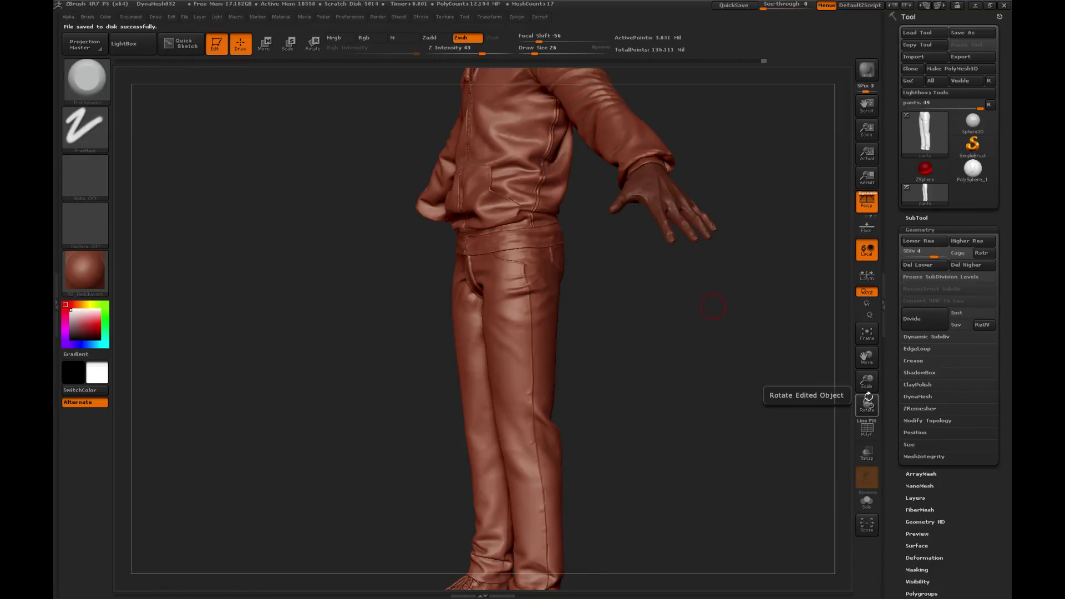
left_click_drag(866, 382, 768, 359)
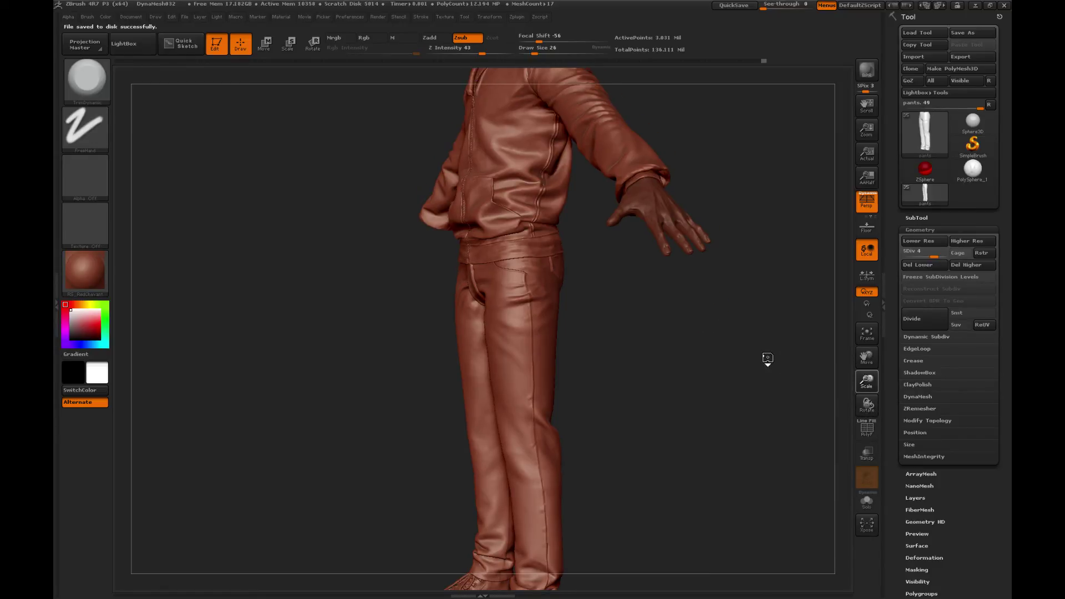
key("f")
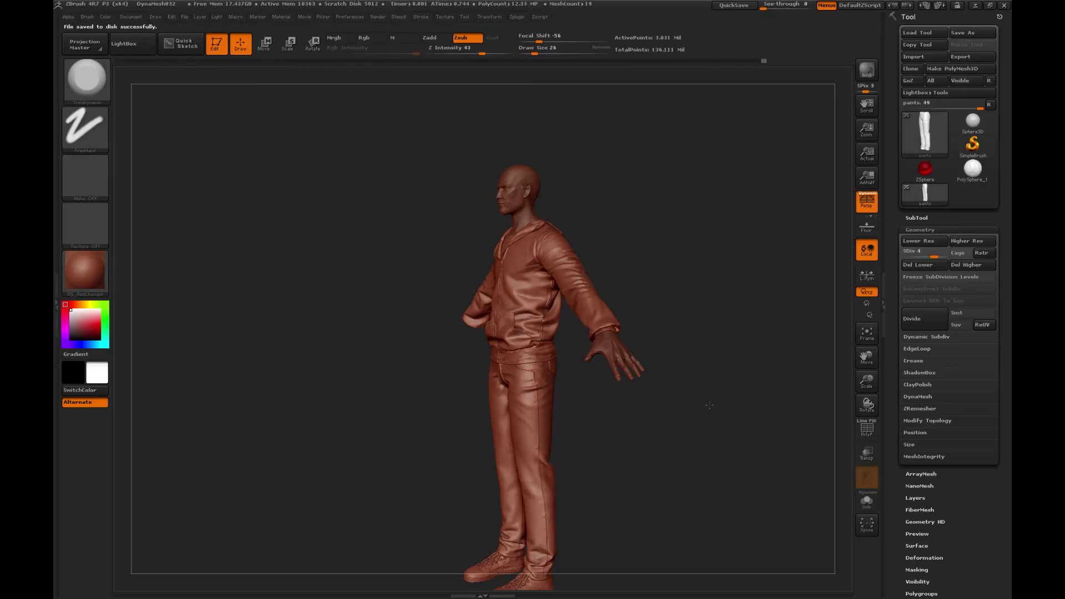
left_click_drag(710, 405, 710, 404)
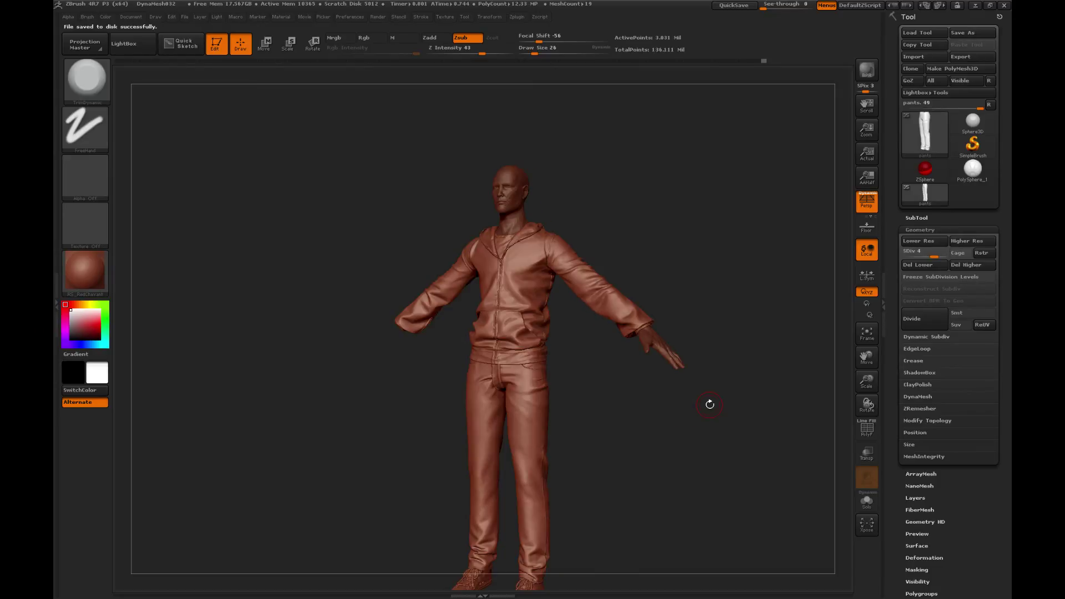